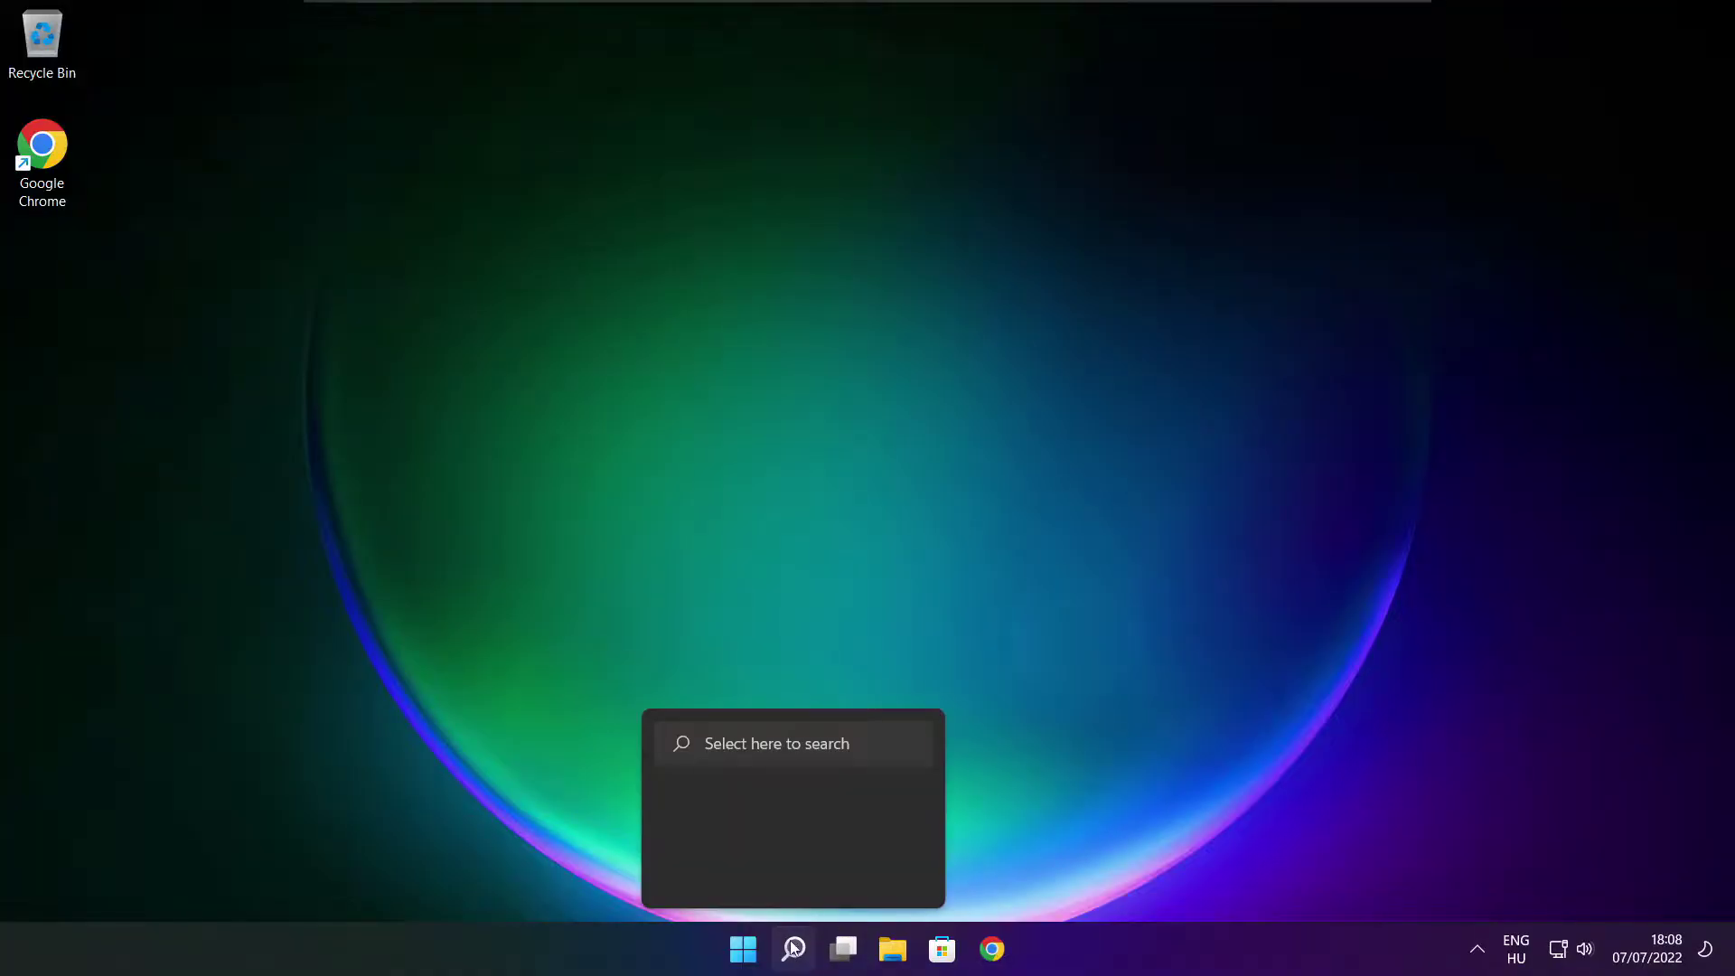
# Search Windows for 'device manager' so Device Manager shows as the best match
pyautogui.click(801, 956)
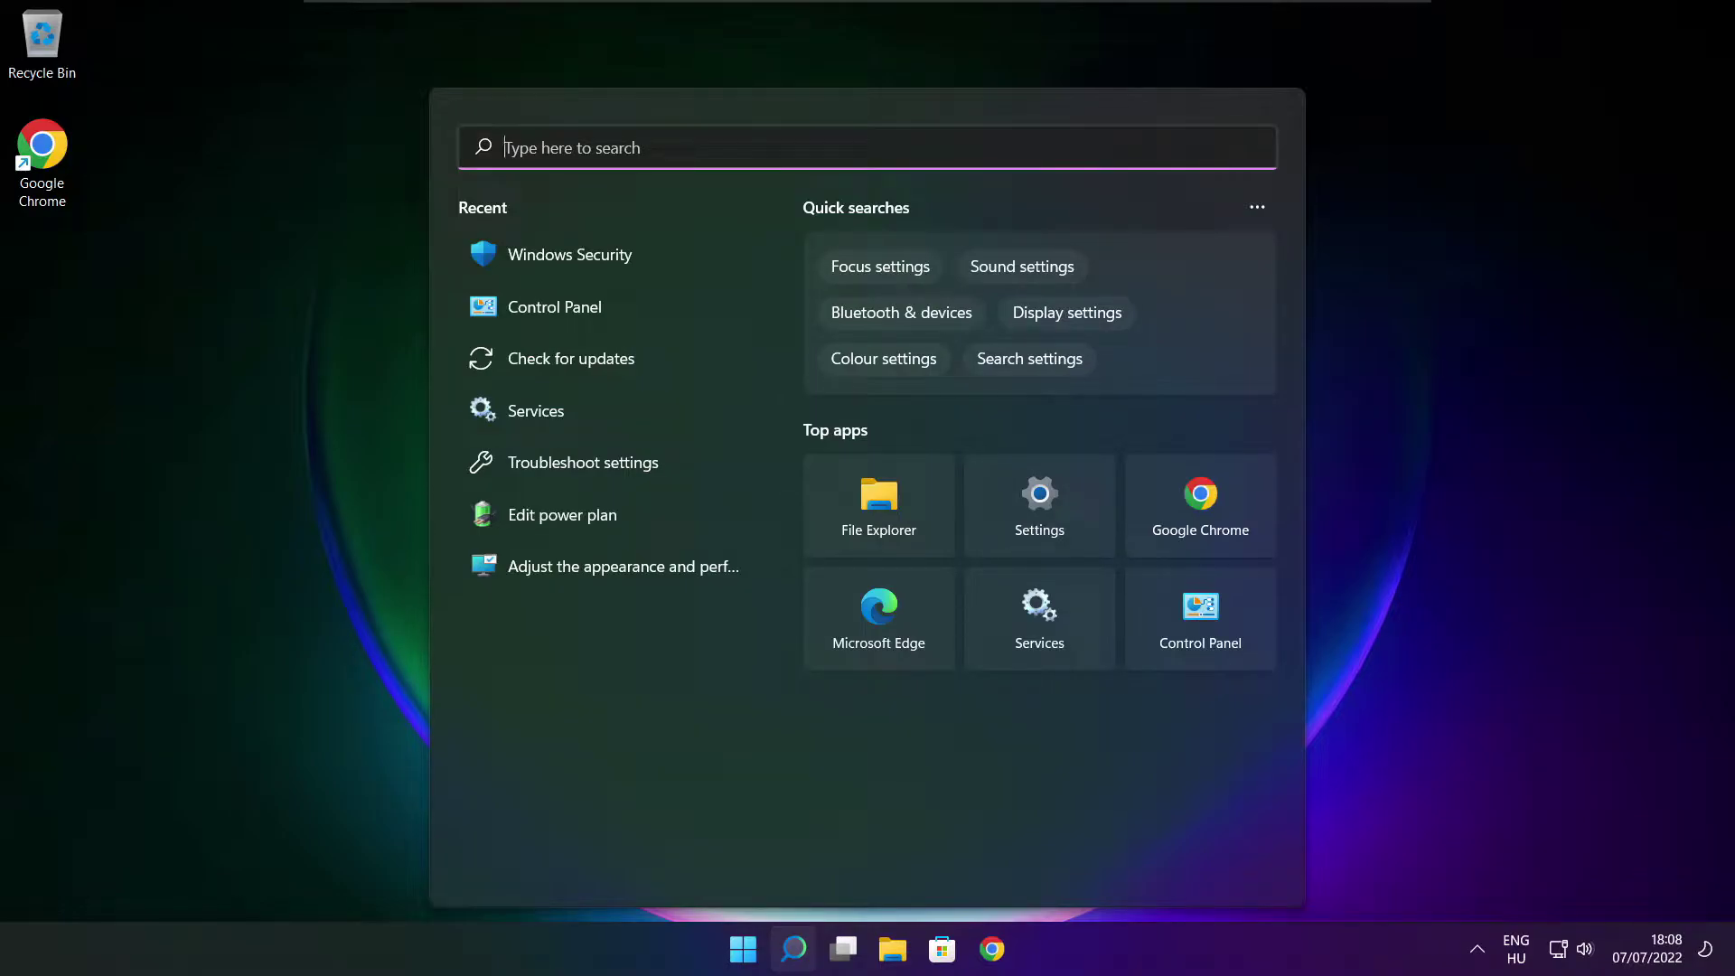
pyautogui.write('device ')
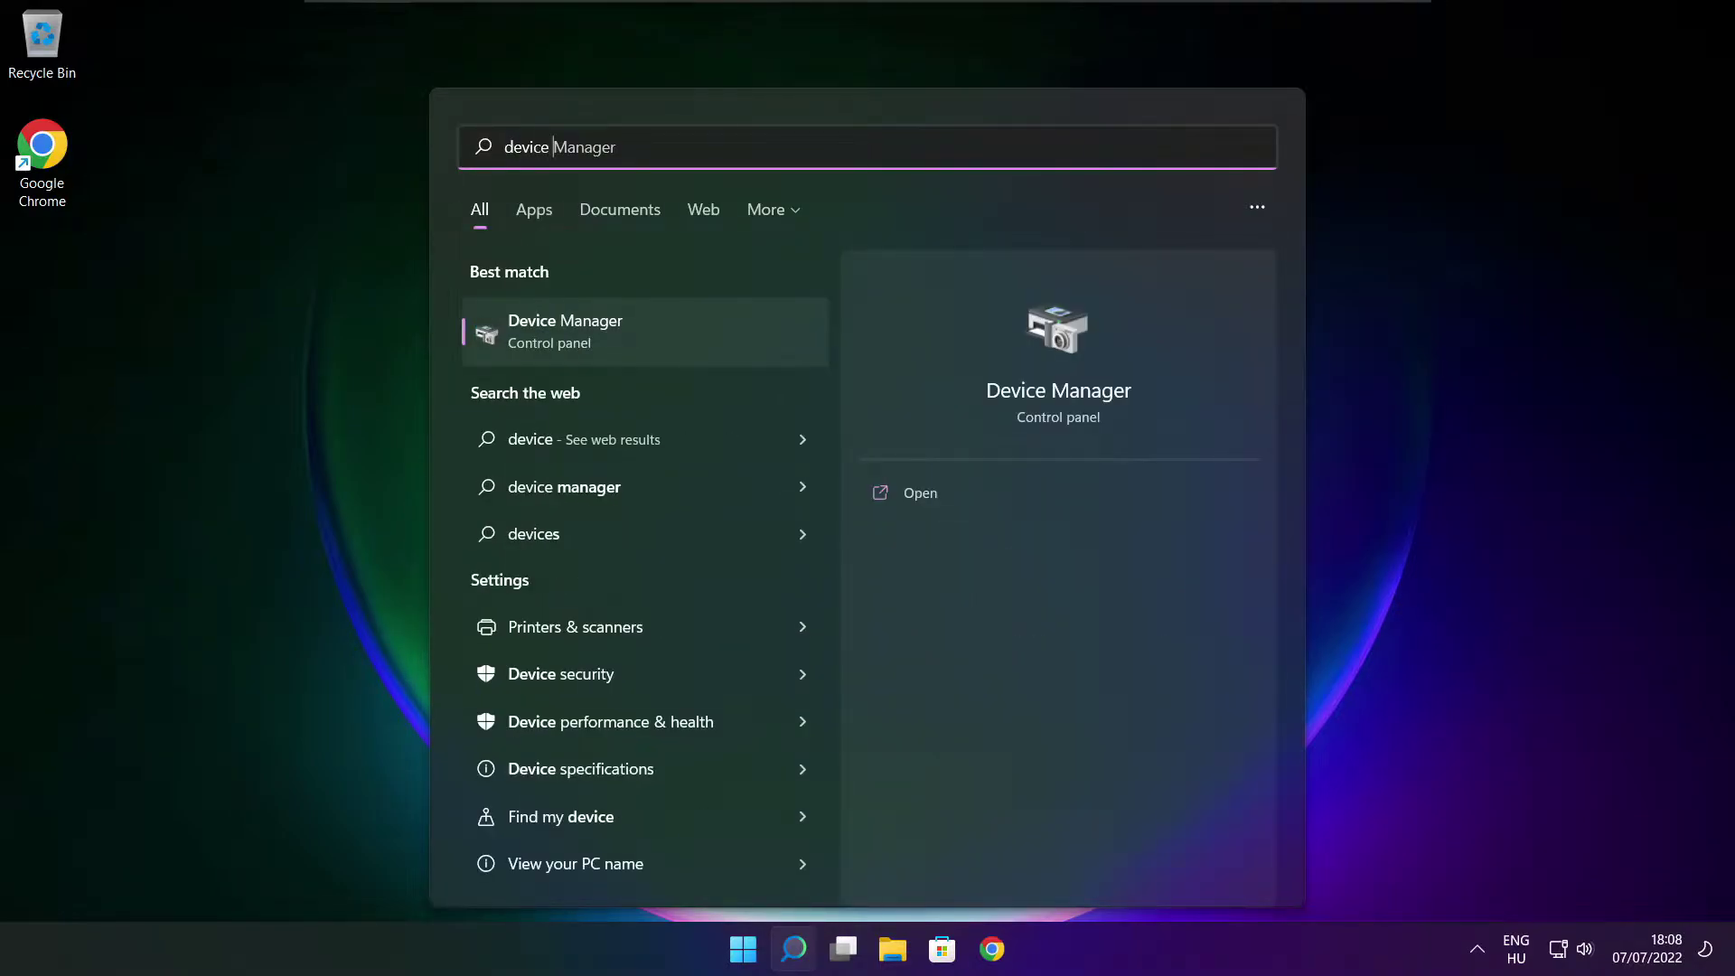
pyautogui.write('manager')
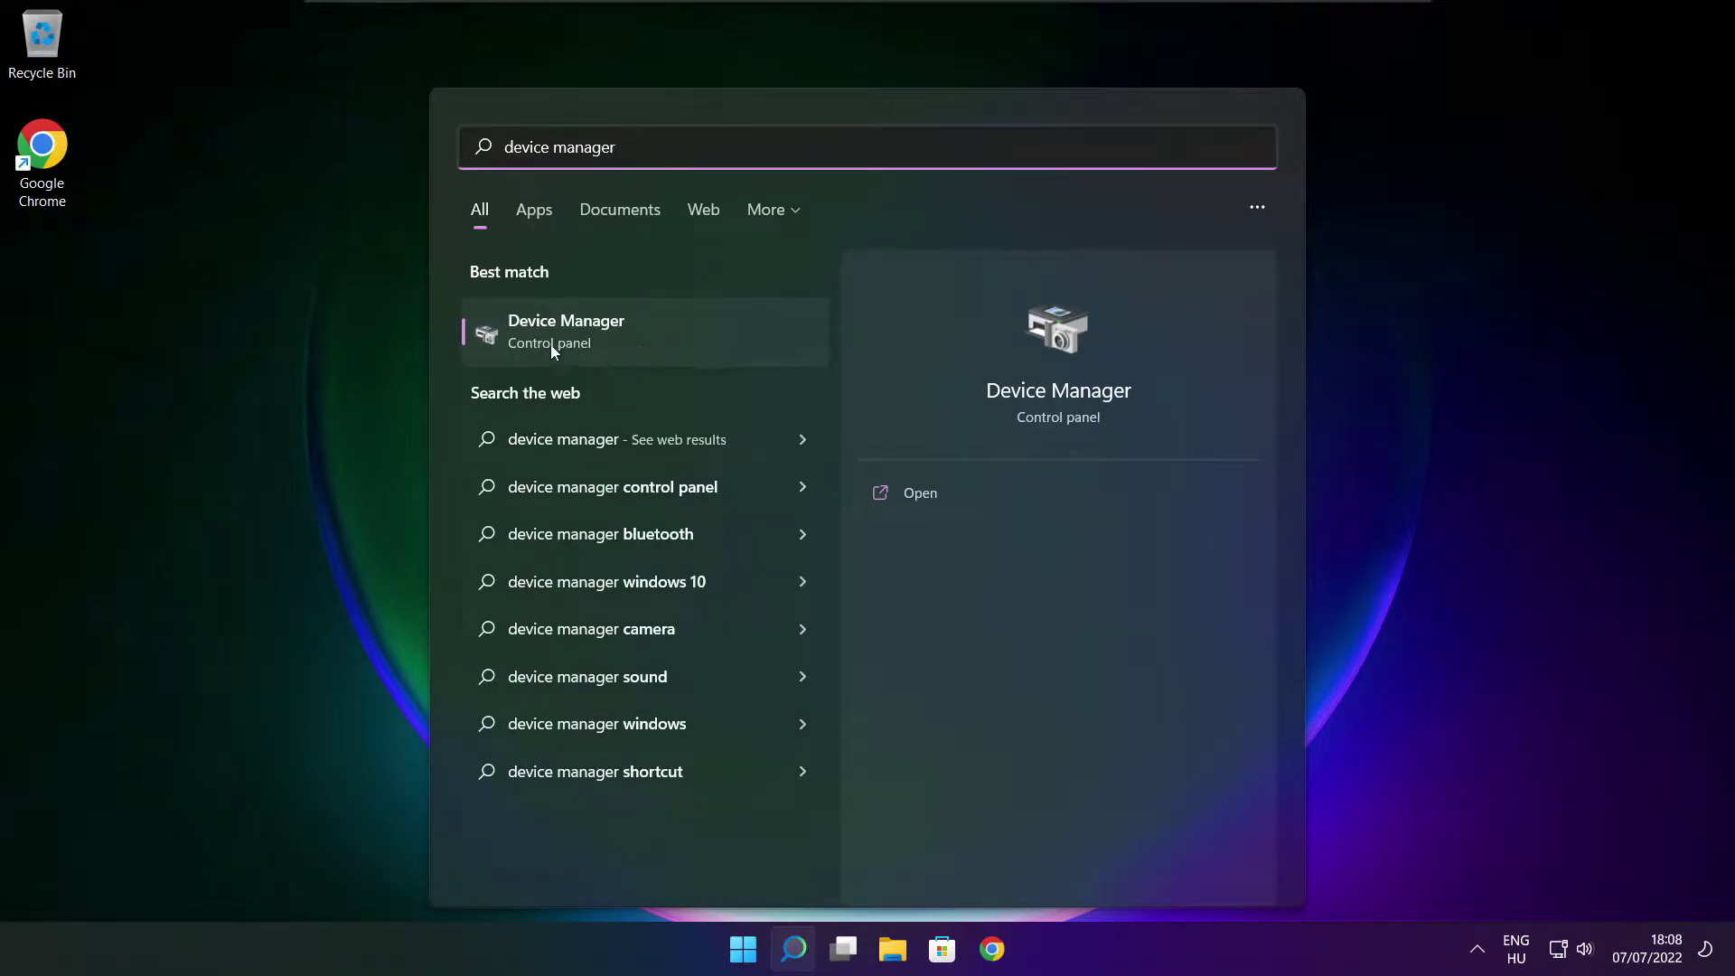
# Open Device Manager maximised and expand the Display adaptors category
pyautogui.click(712, 343)
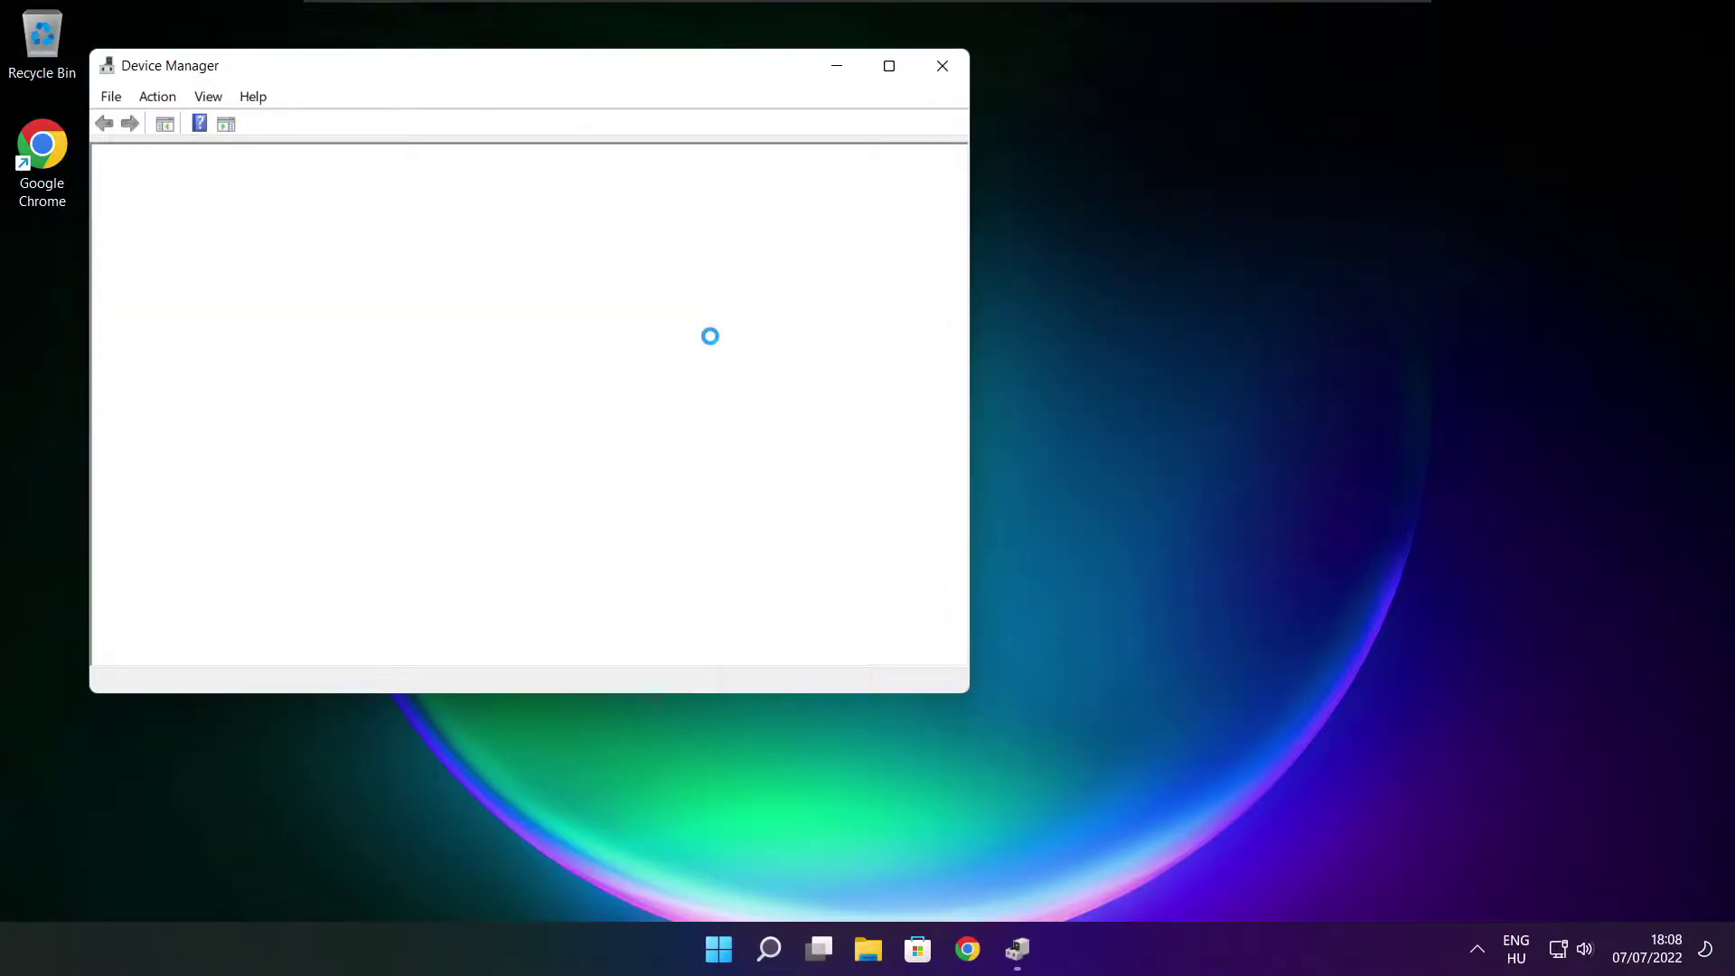
pyautogui.click(889, 65)
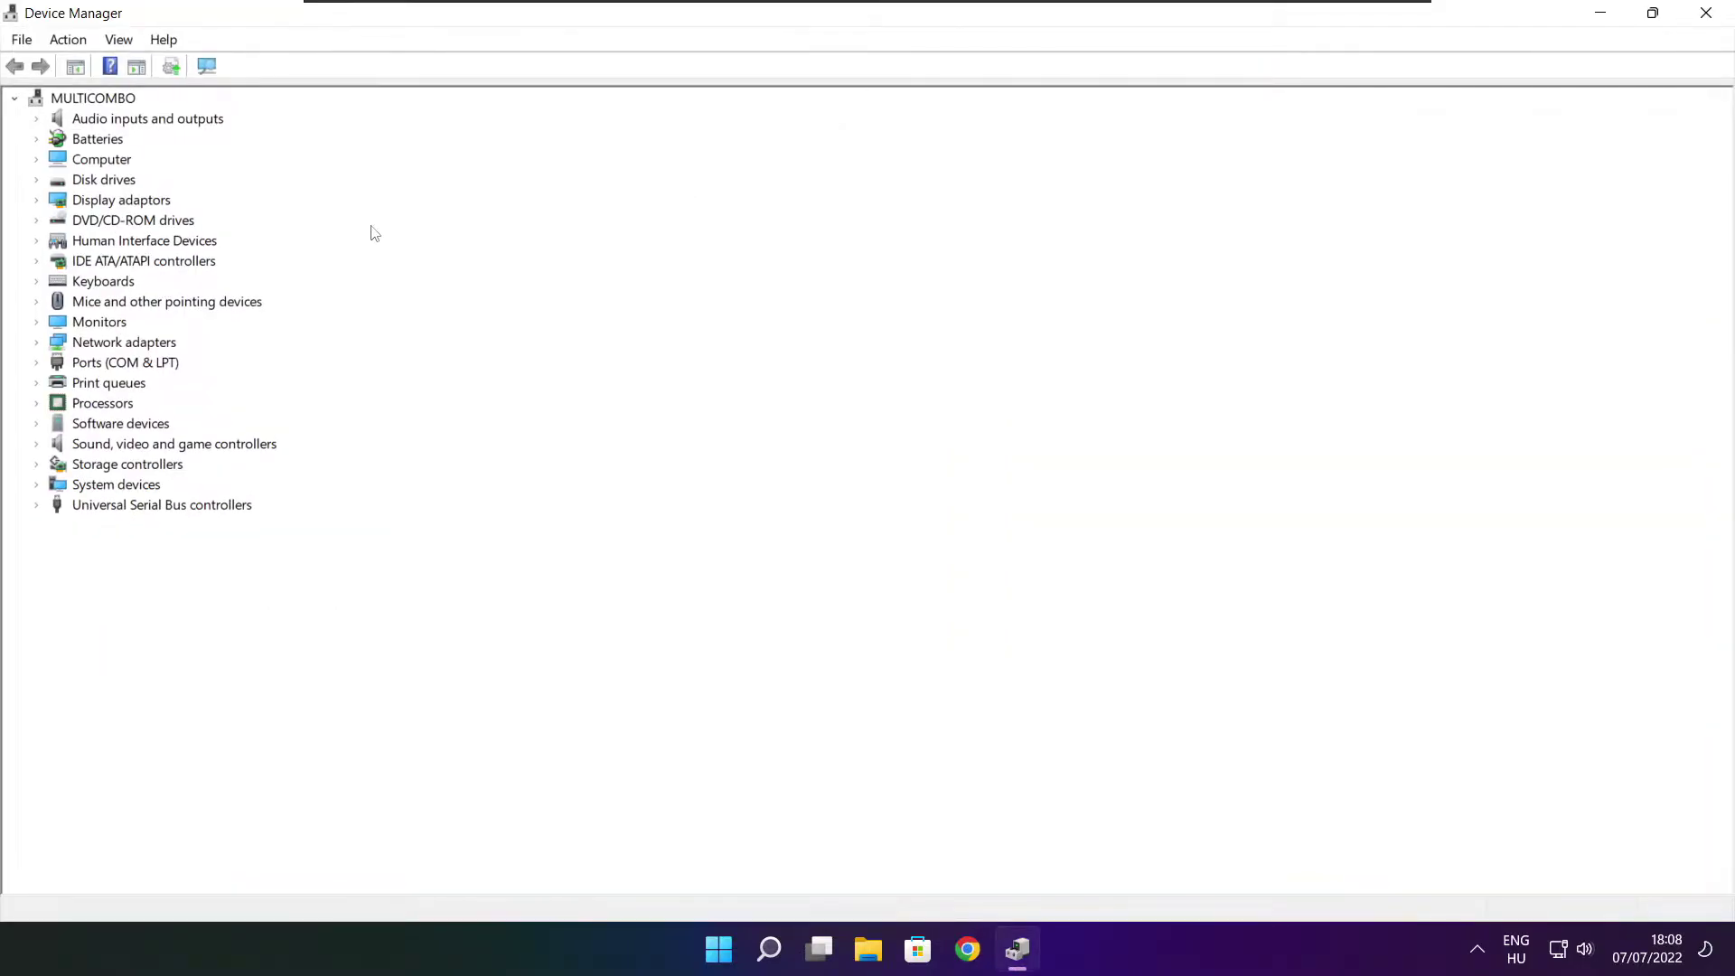
pyautogui.click(80, 202)
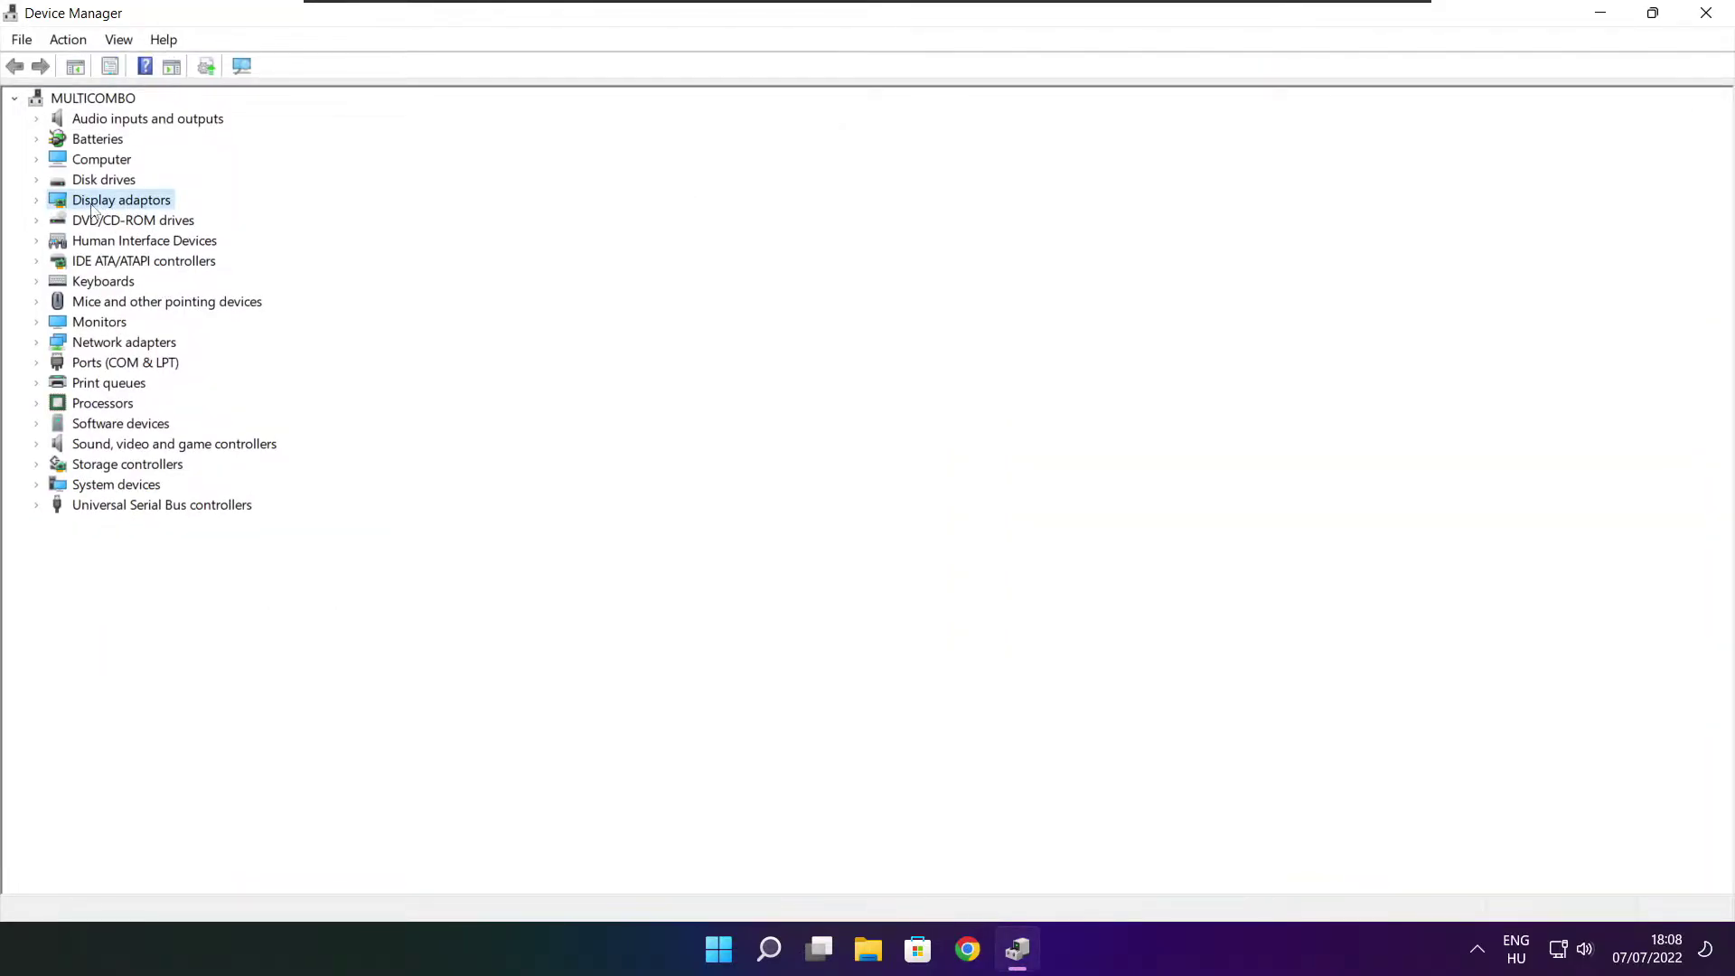
pyautogui.click(36, 201)
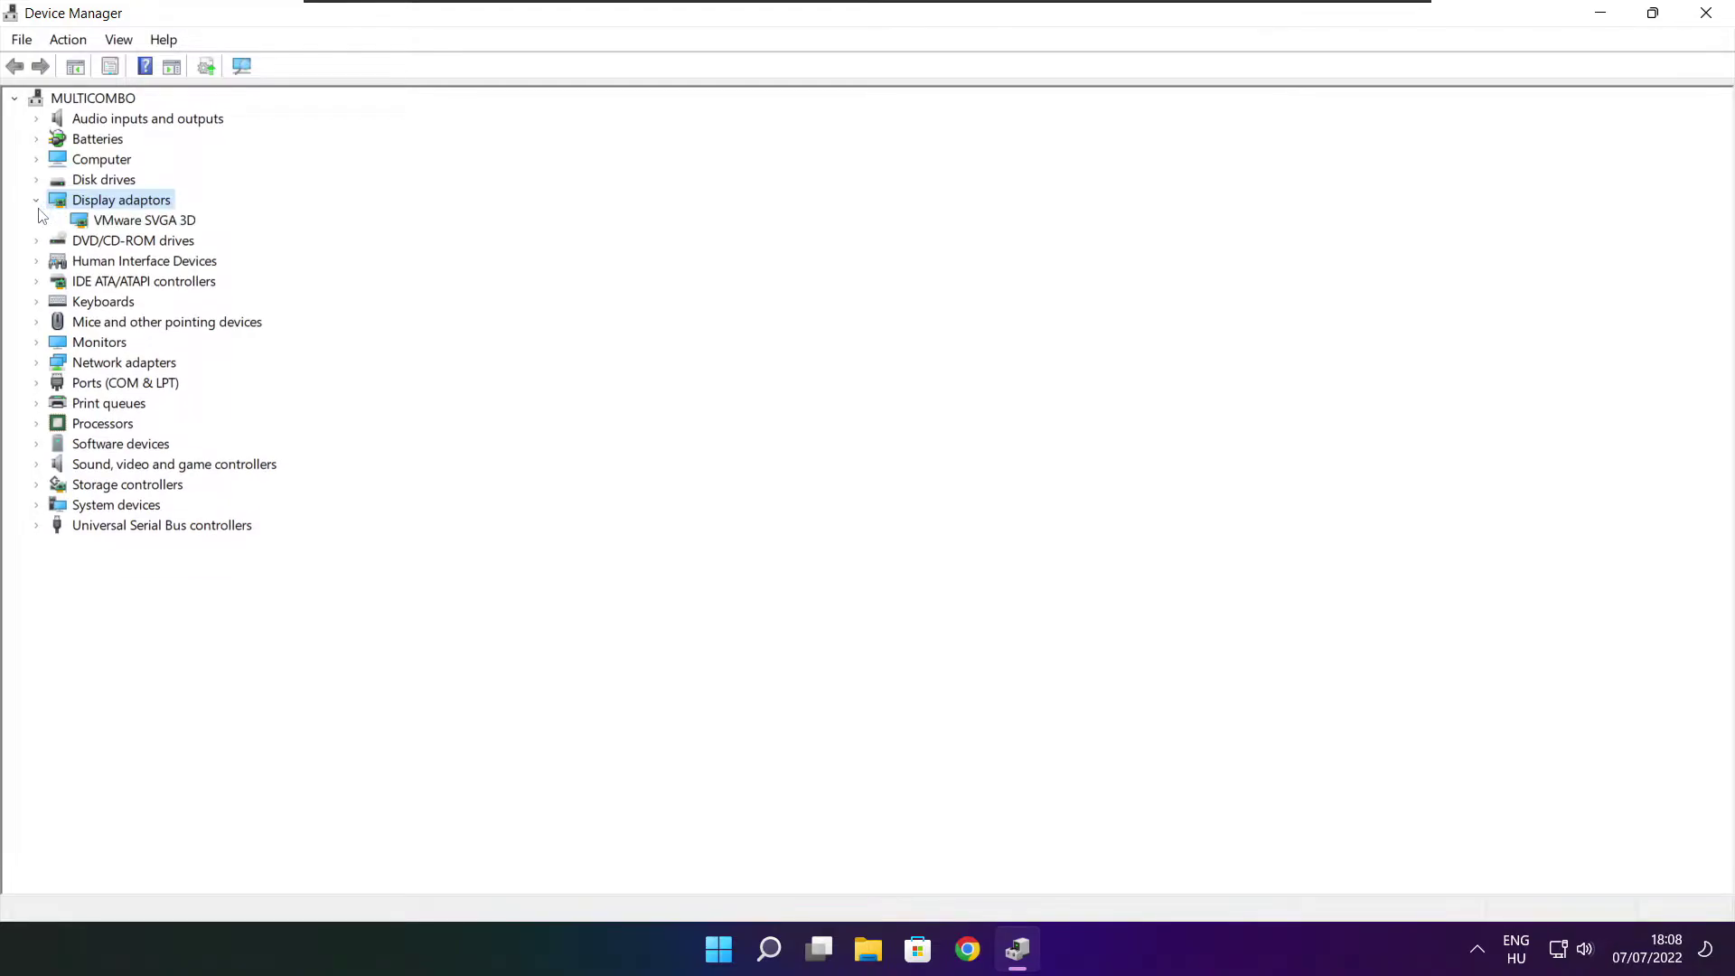
# Search automatically for a newer VMware SVGA 3D driver; the best one is already installed
pyautogui.click(169, 225)
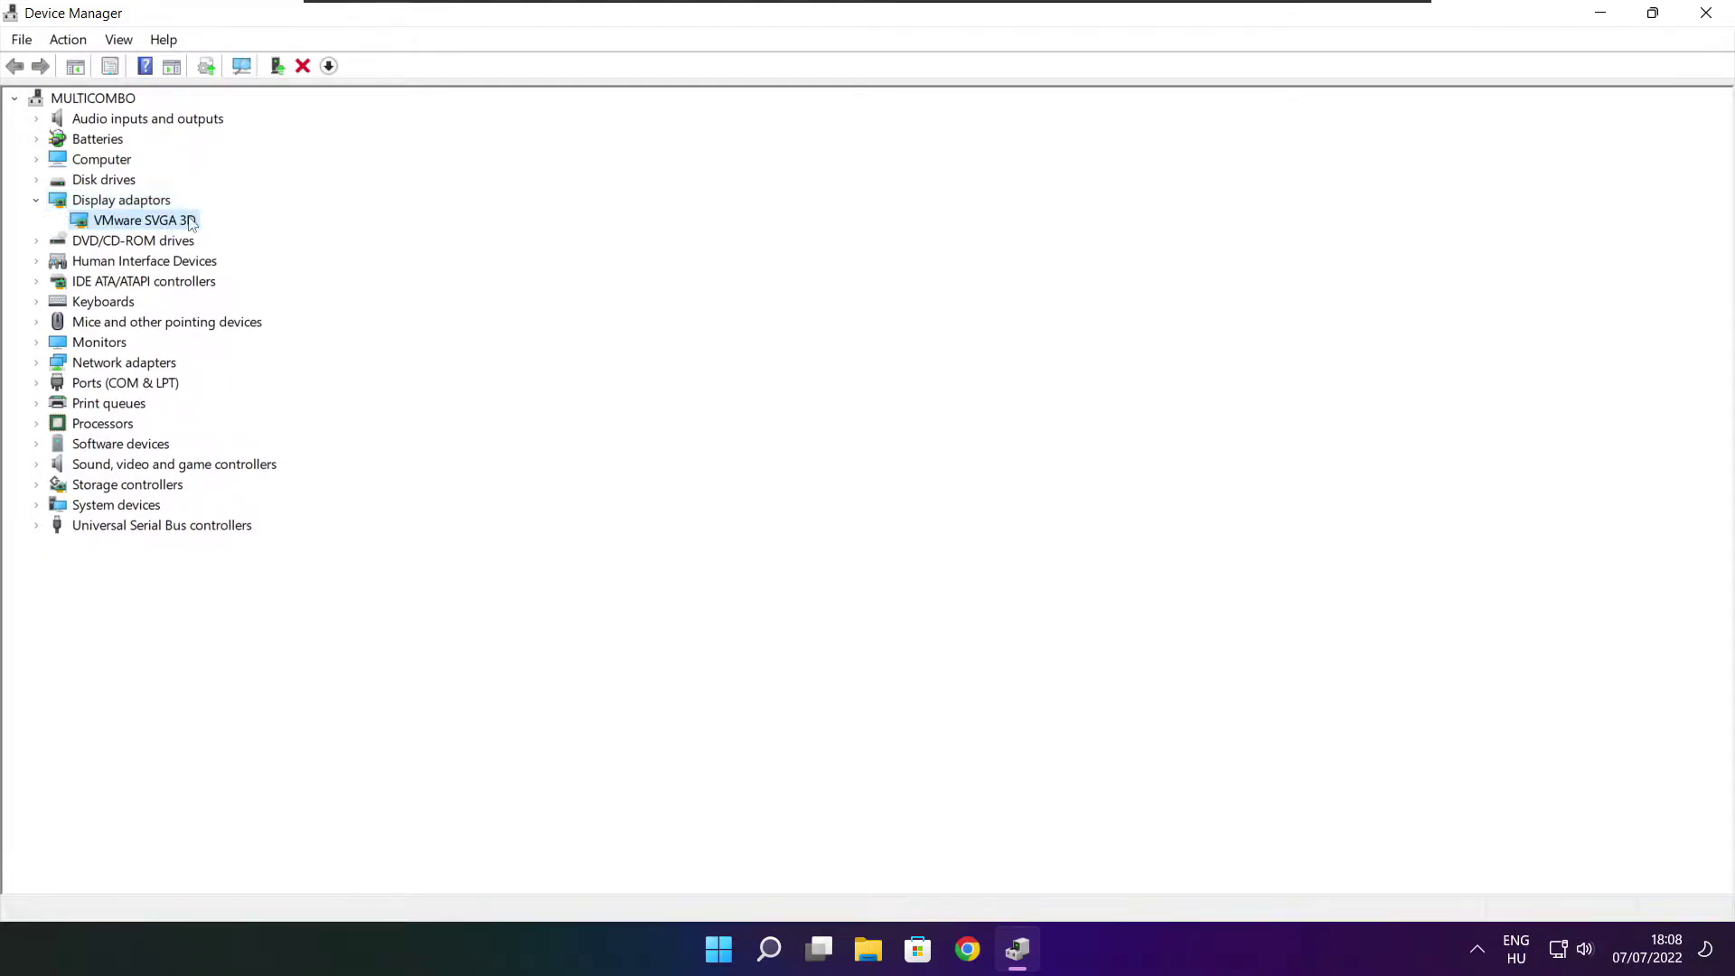
pyautogui.rightClick(124, 222)
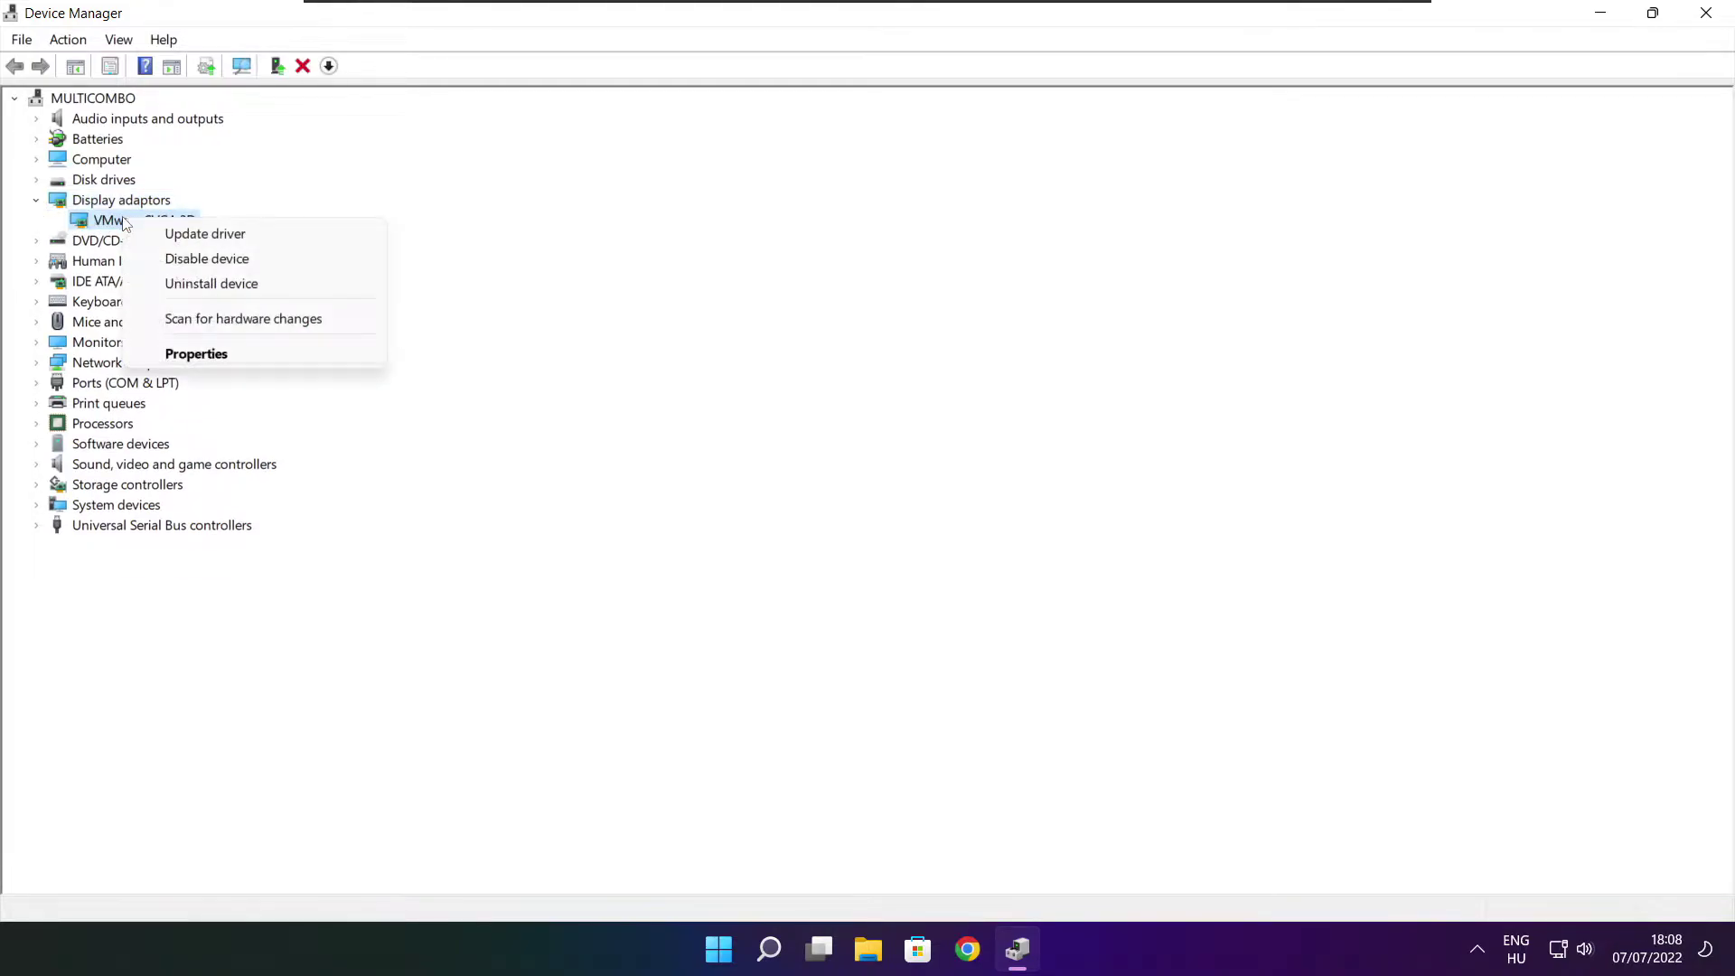
pyautogui.click(251, 237)
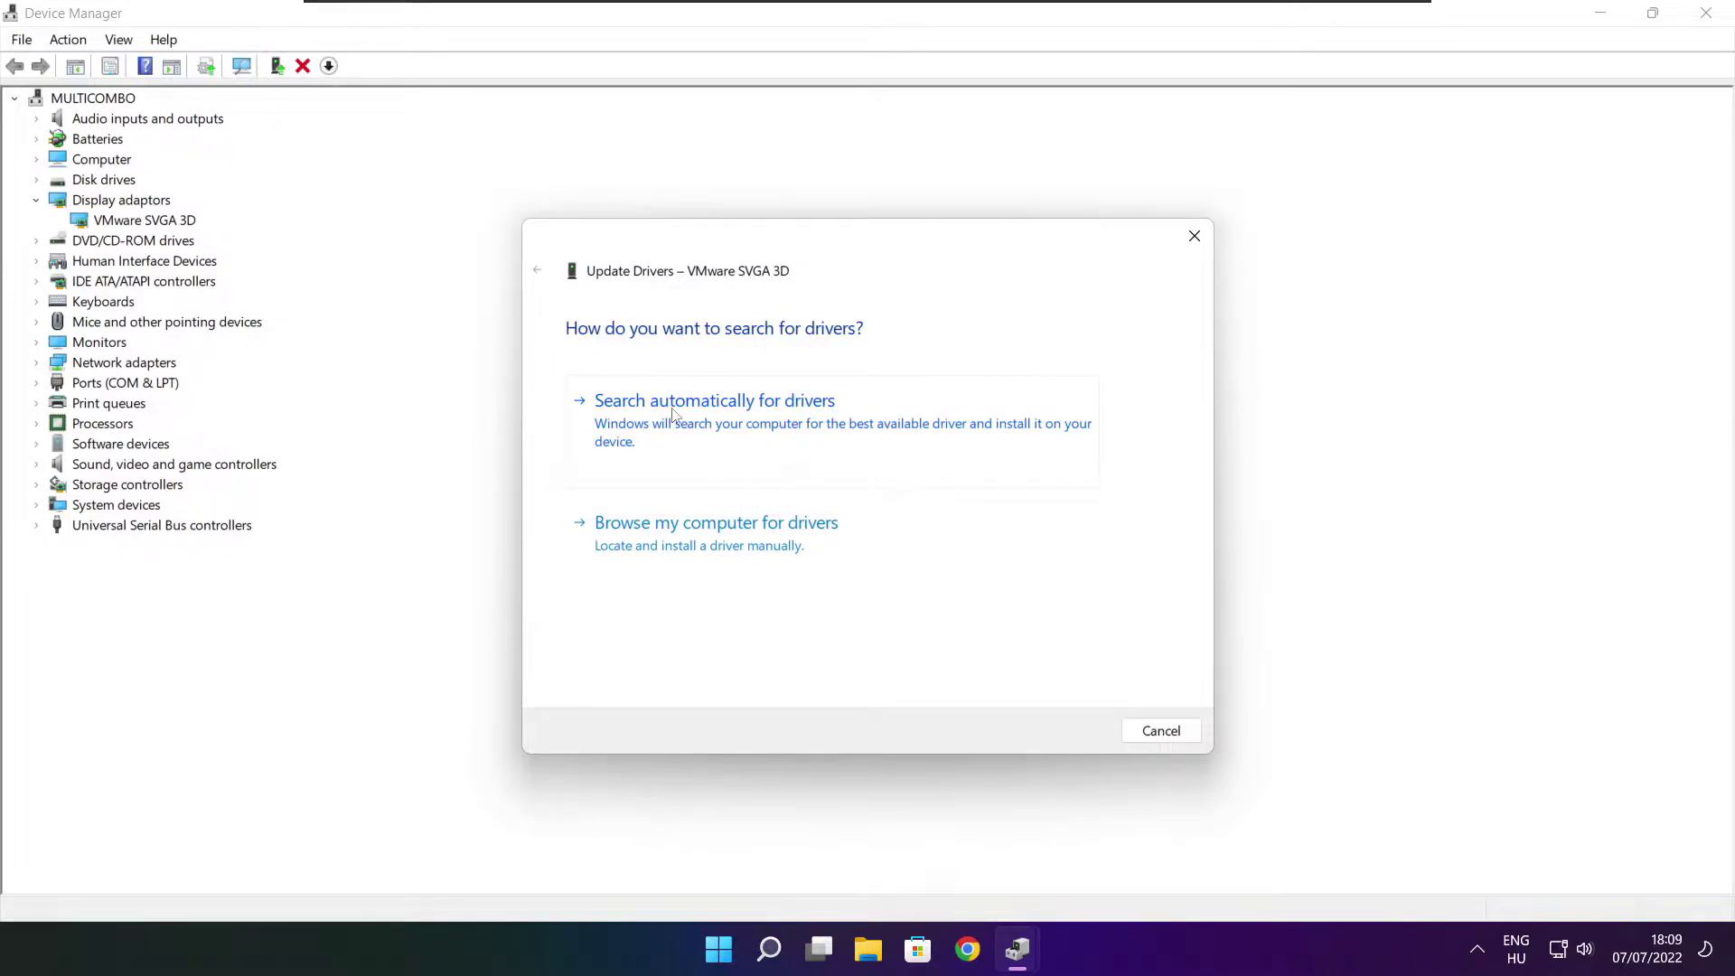
pyautogui.click(799, 436)
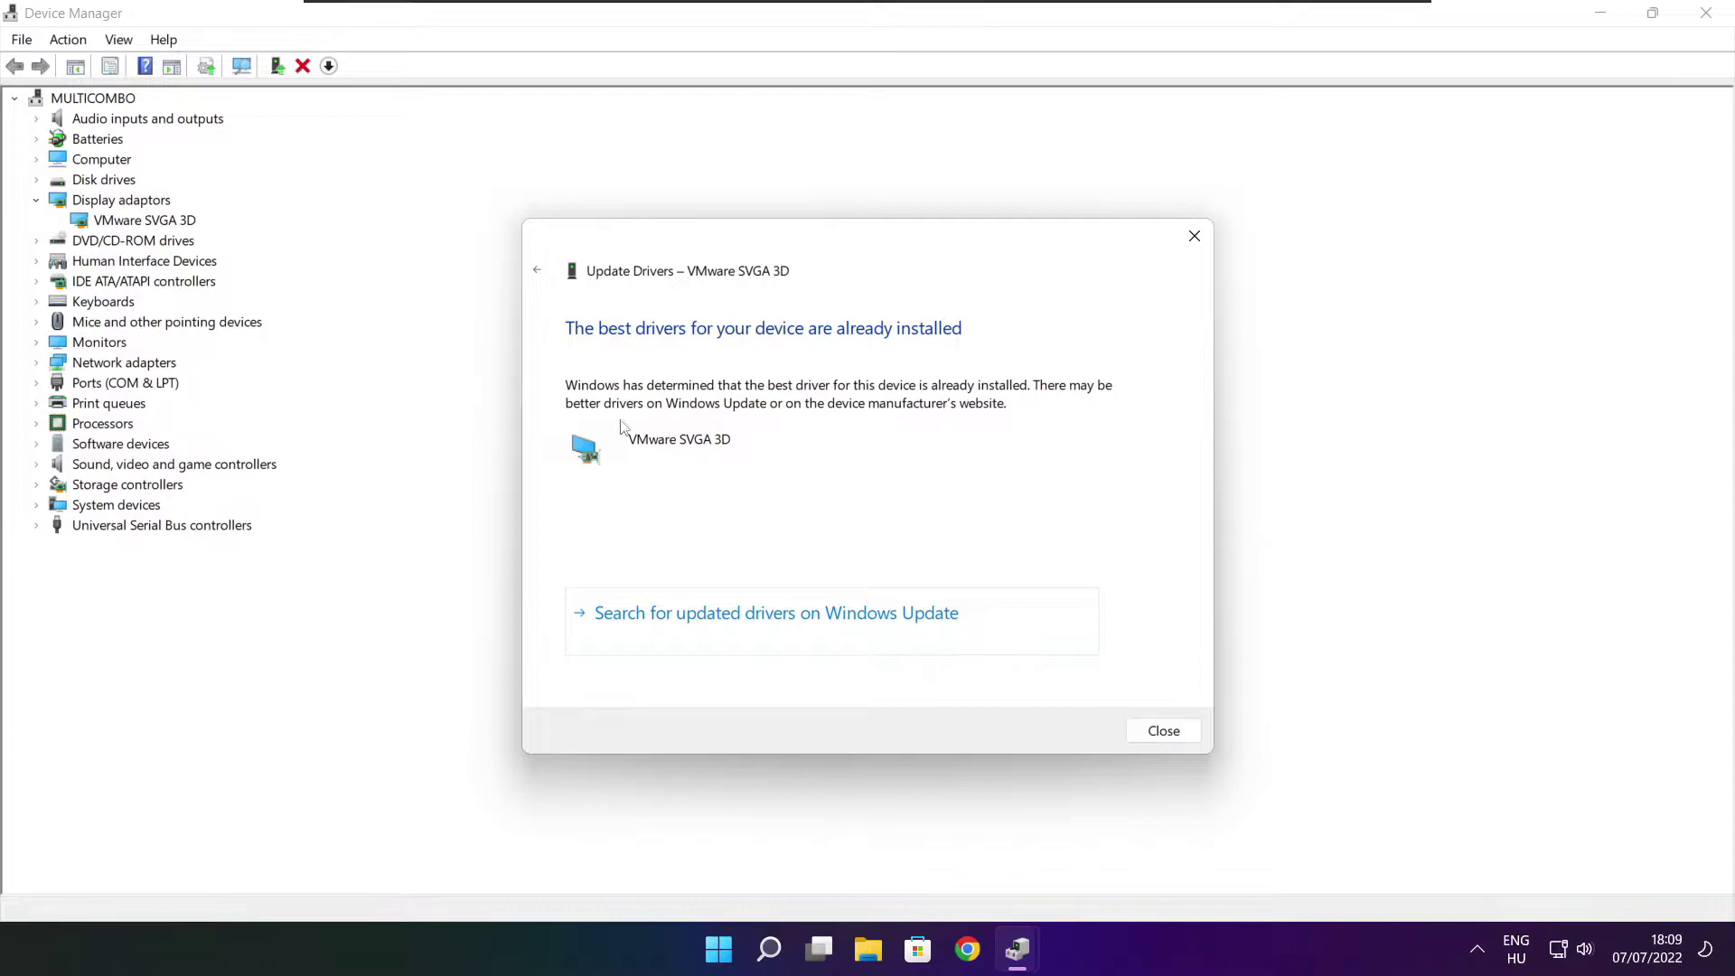
pyautogui.click(1163, 731)
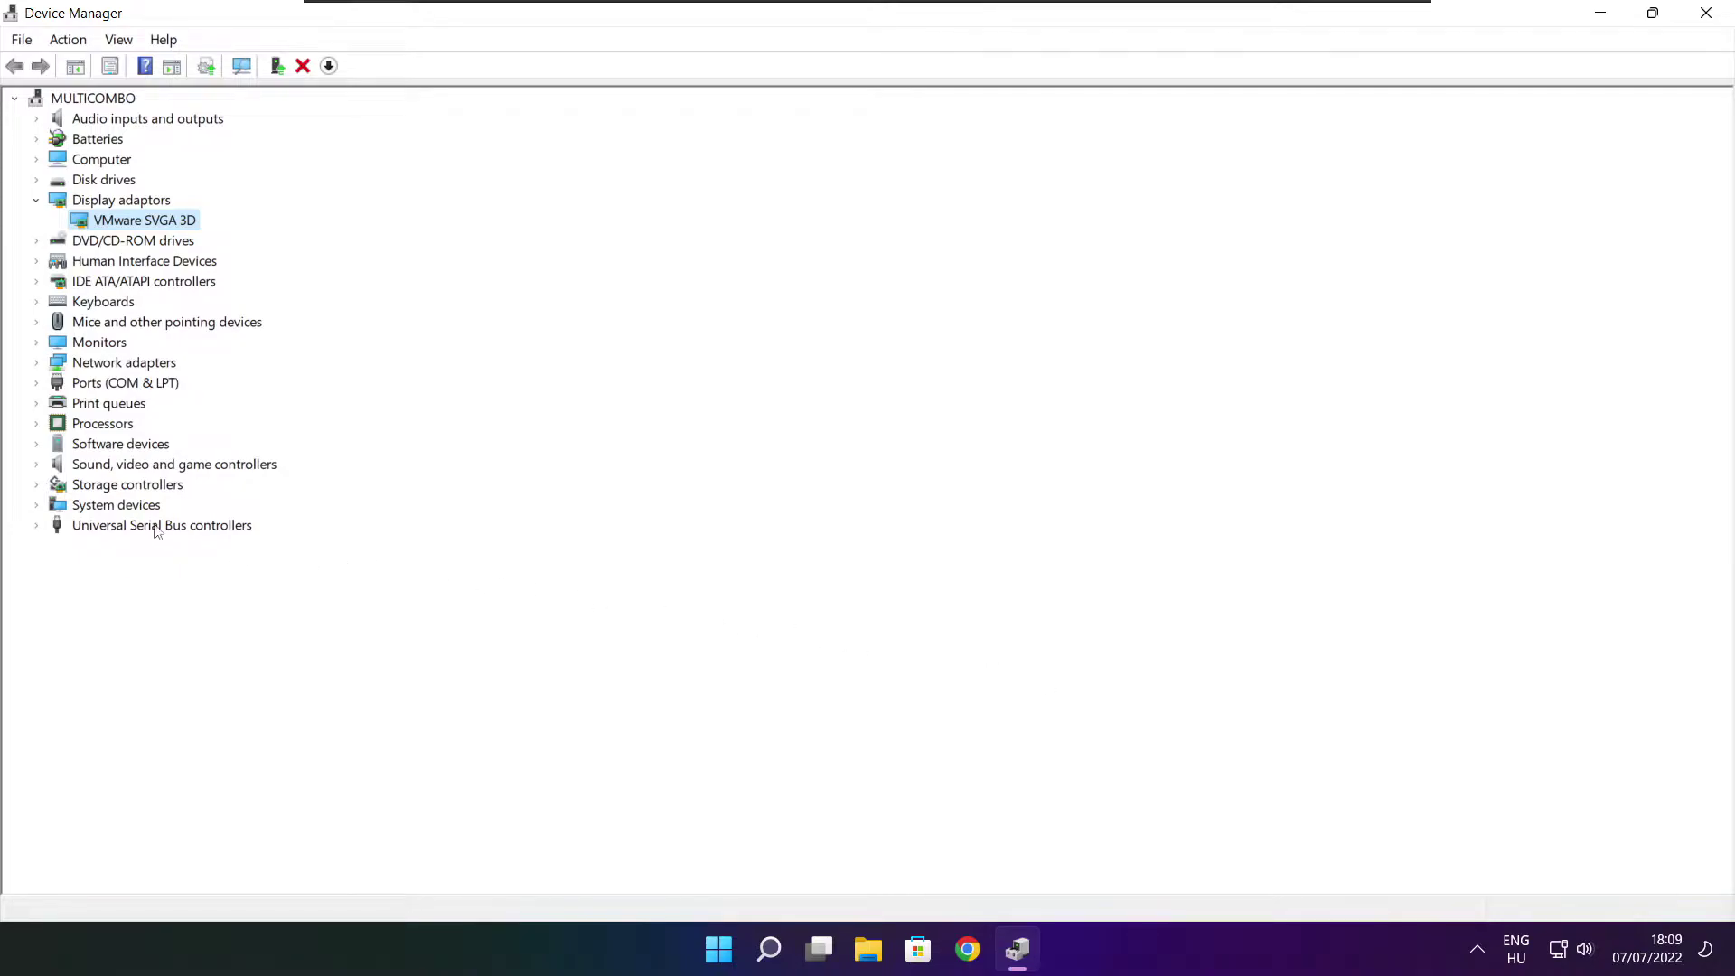
# Under Sound, video and game controllers, auto-search a newer High Definition Audio Device driver; it is already current
pyautogui.click(50, 466)
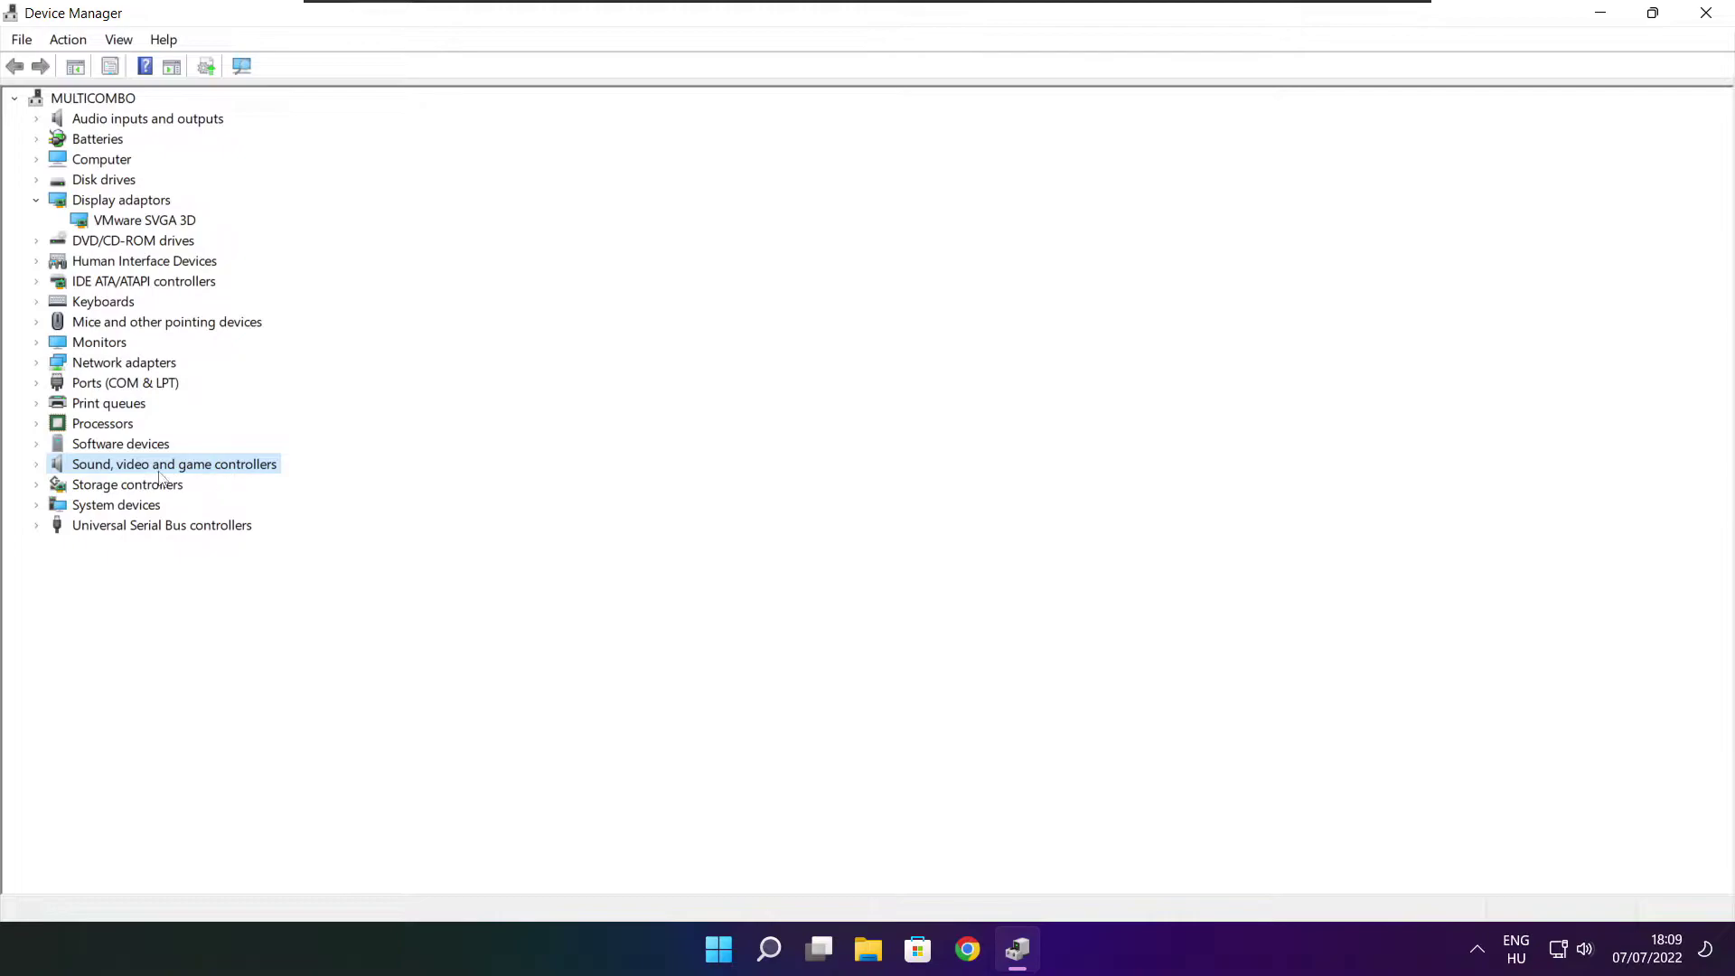
pyautogui.click(37, 465)
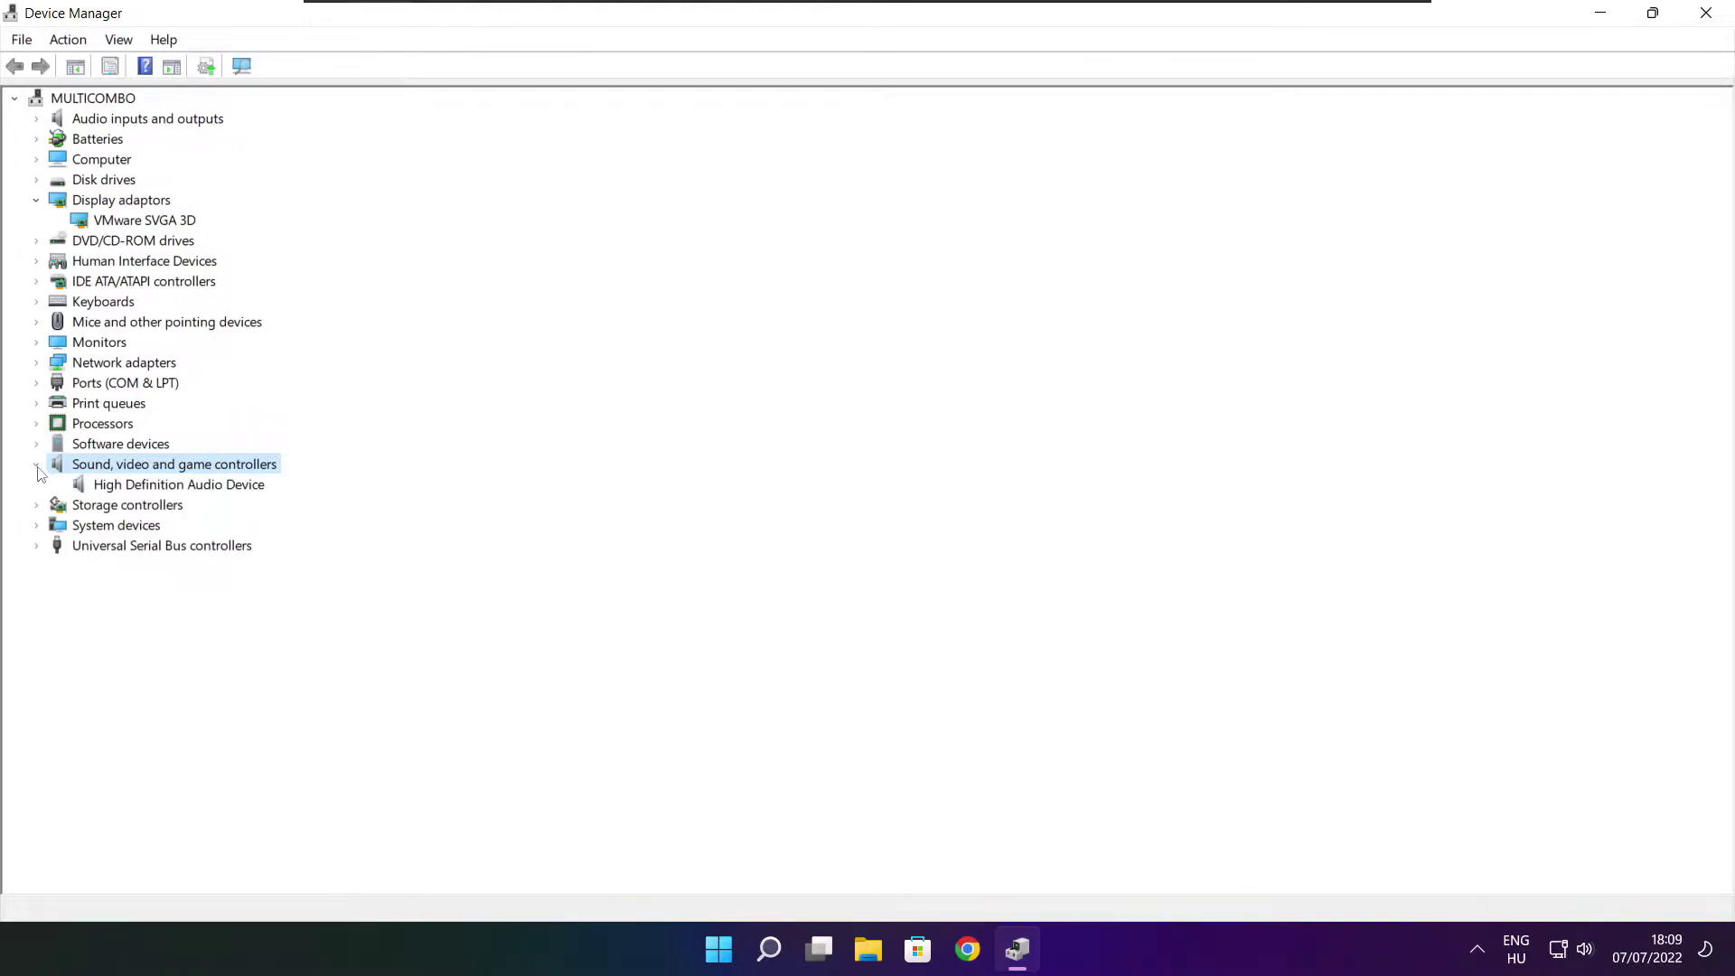
pyautogui.click(197, 488)
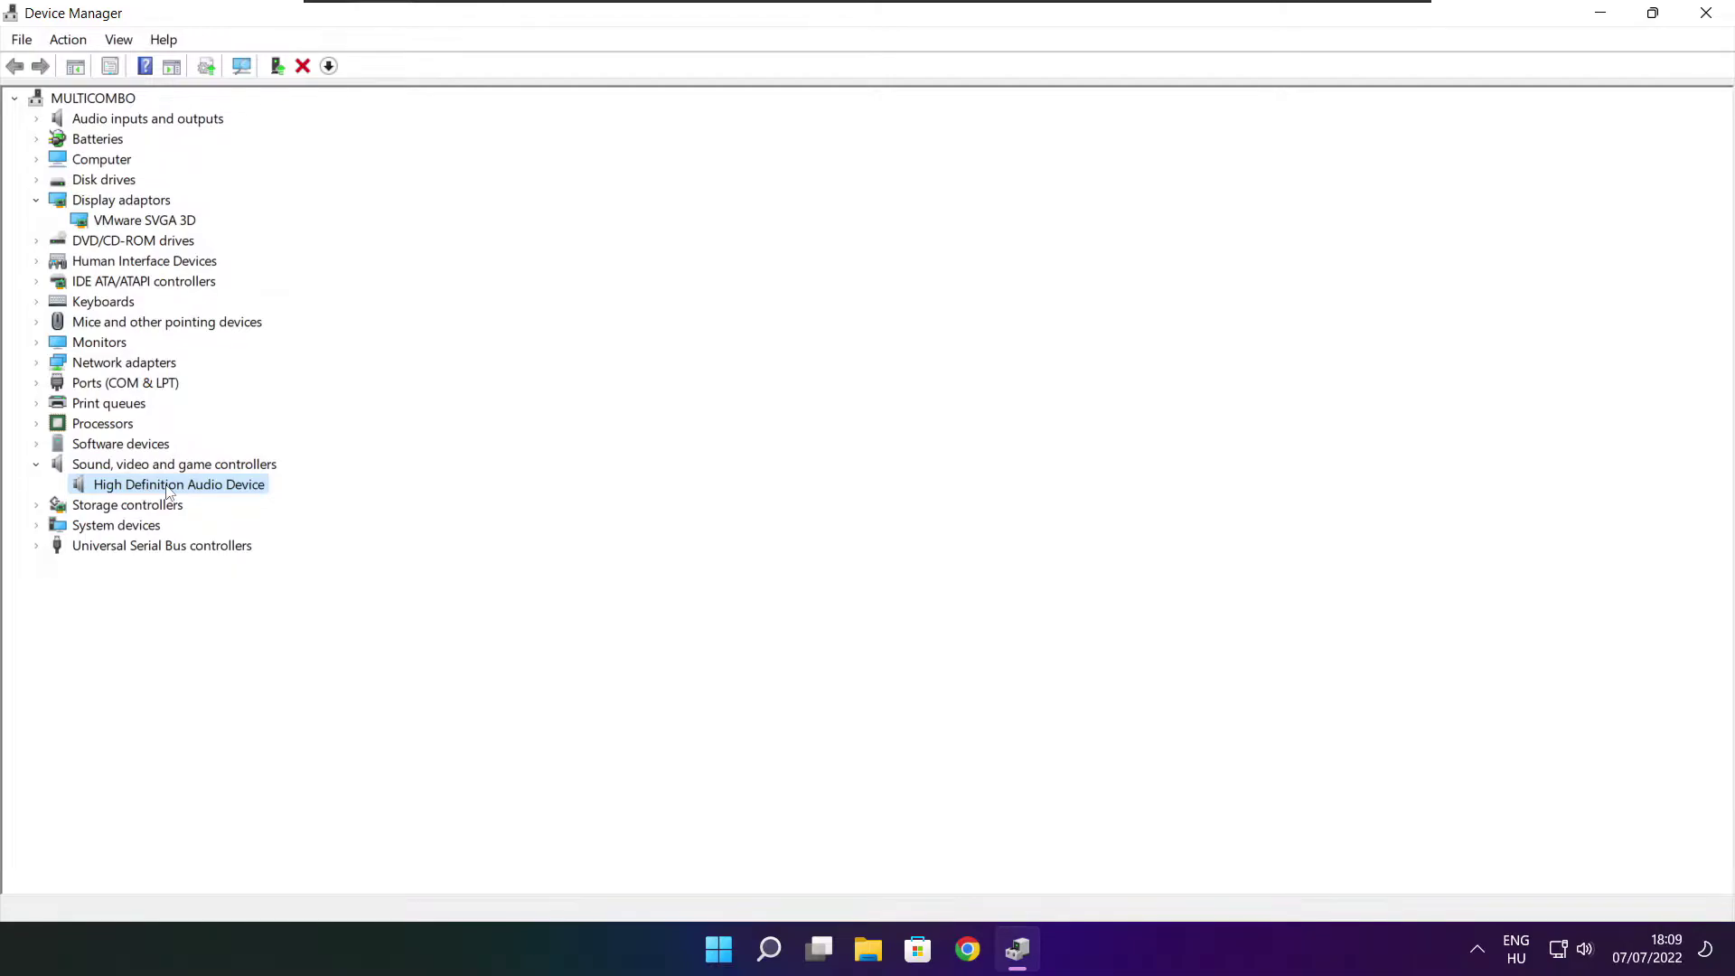
pyautogui.rightClick(167, 489)
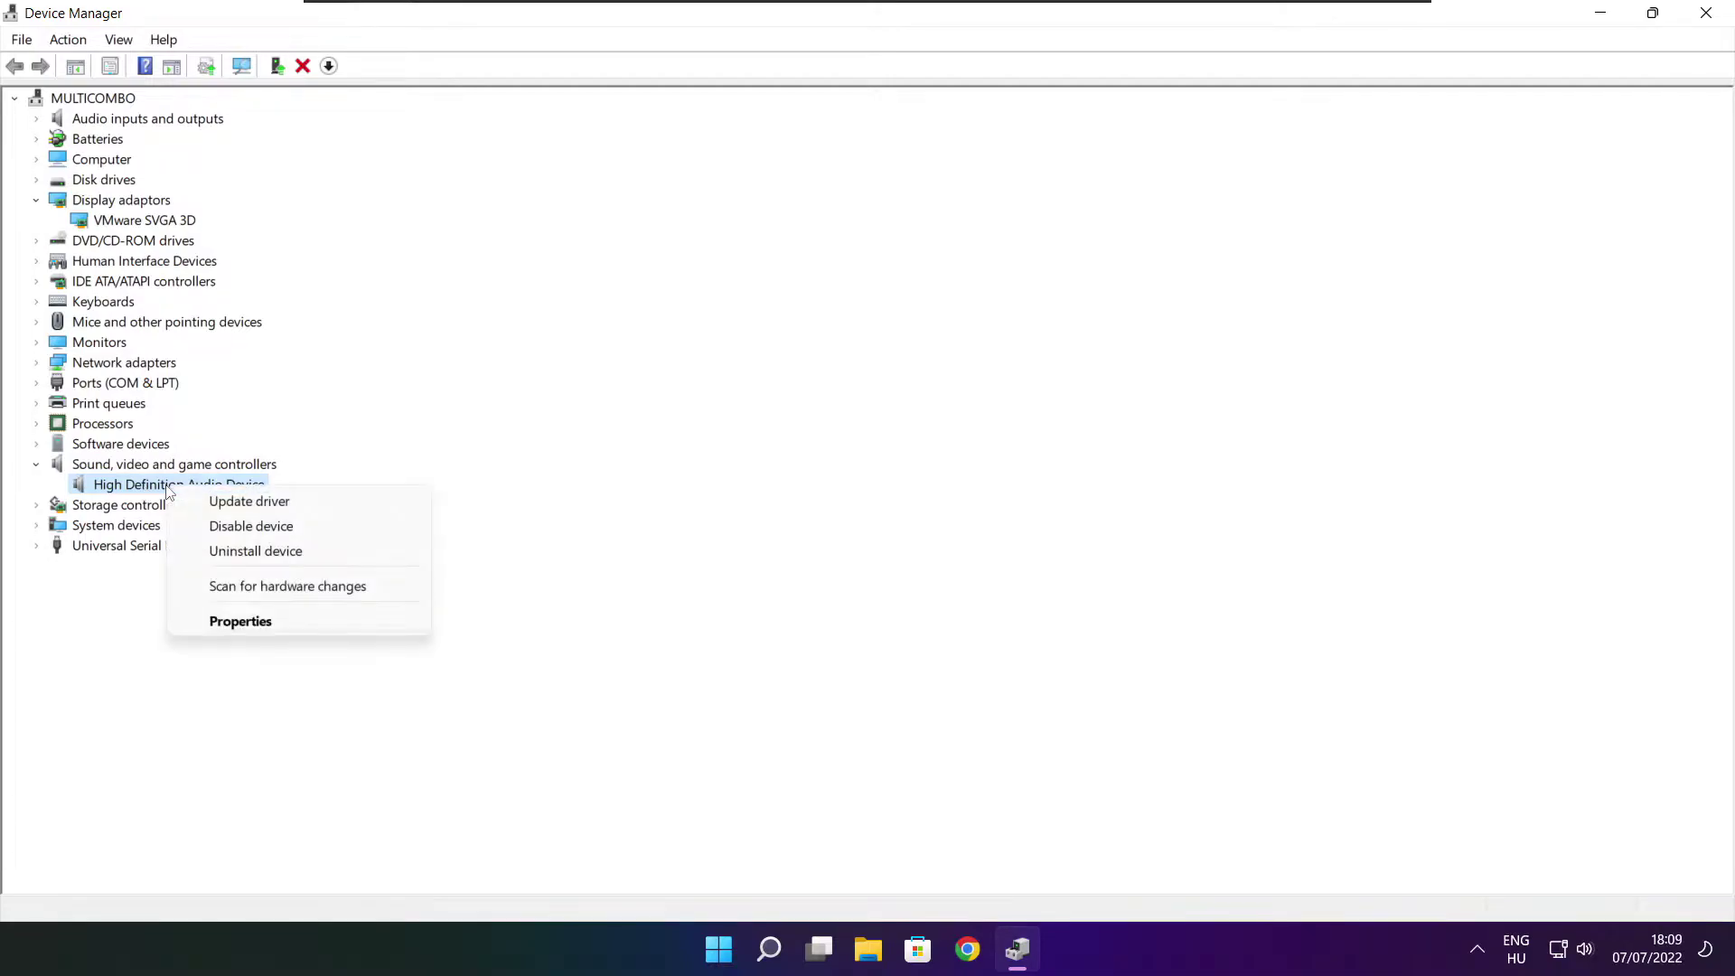
pyautogui.click(338, 510)
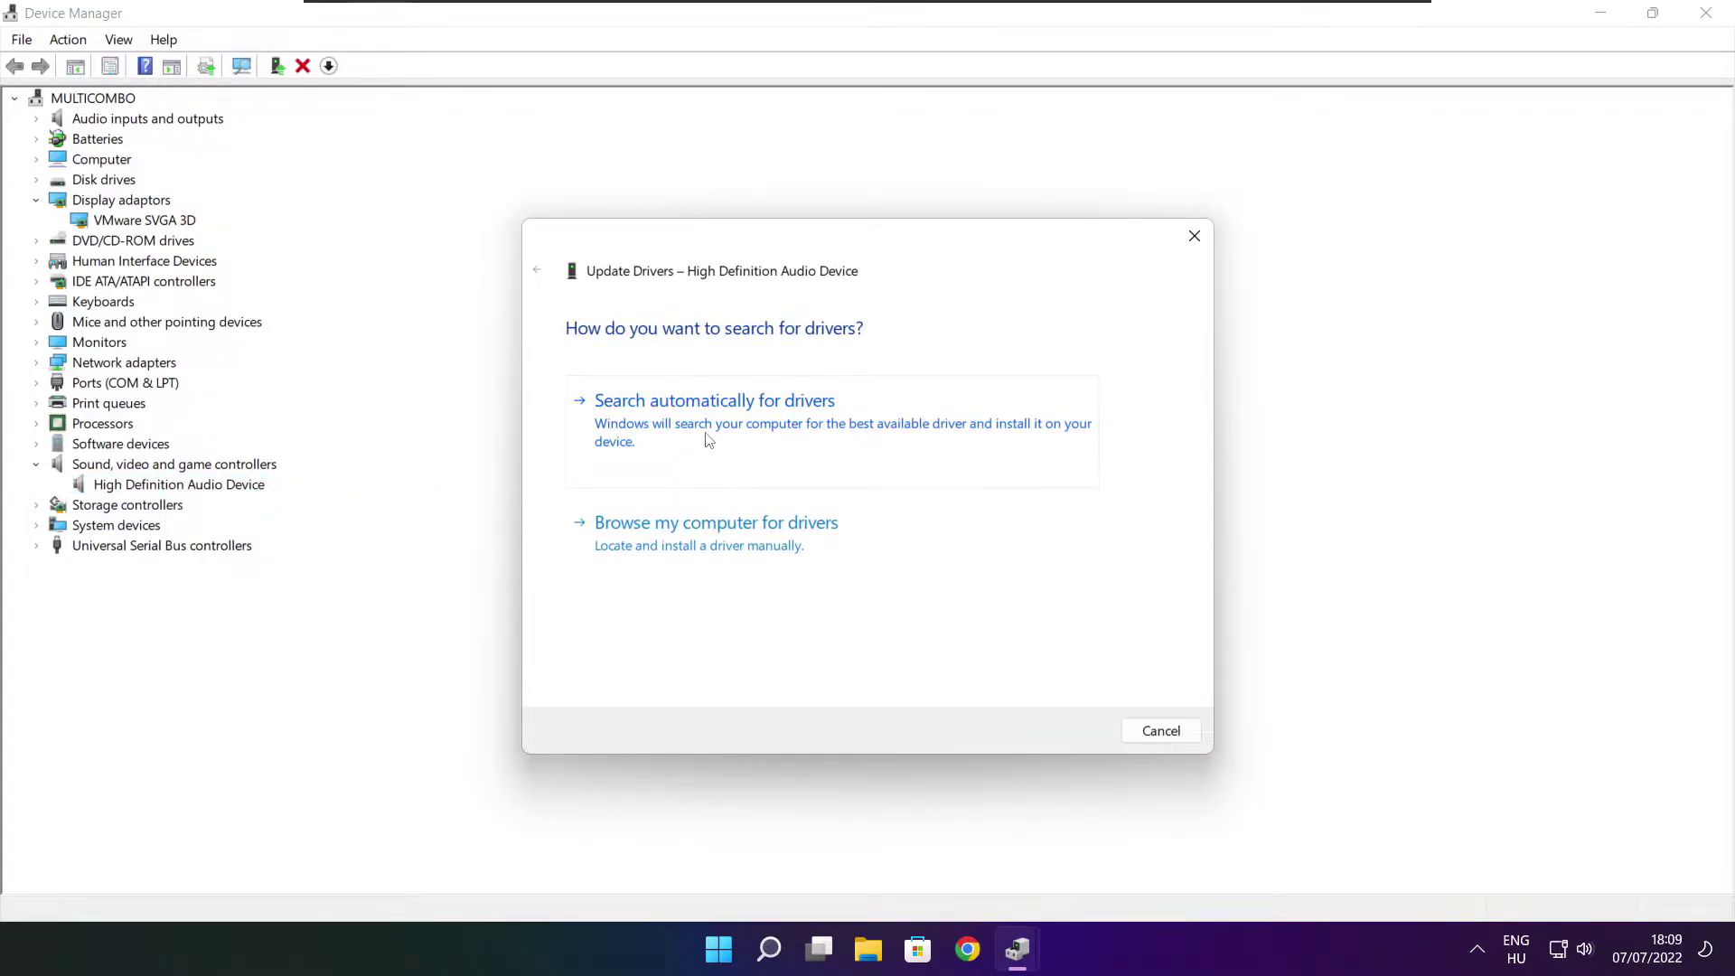
pyautogui.click(753, 430)
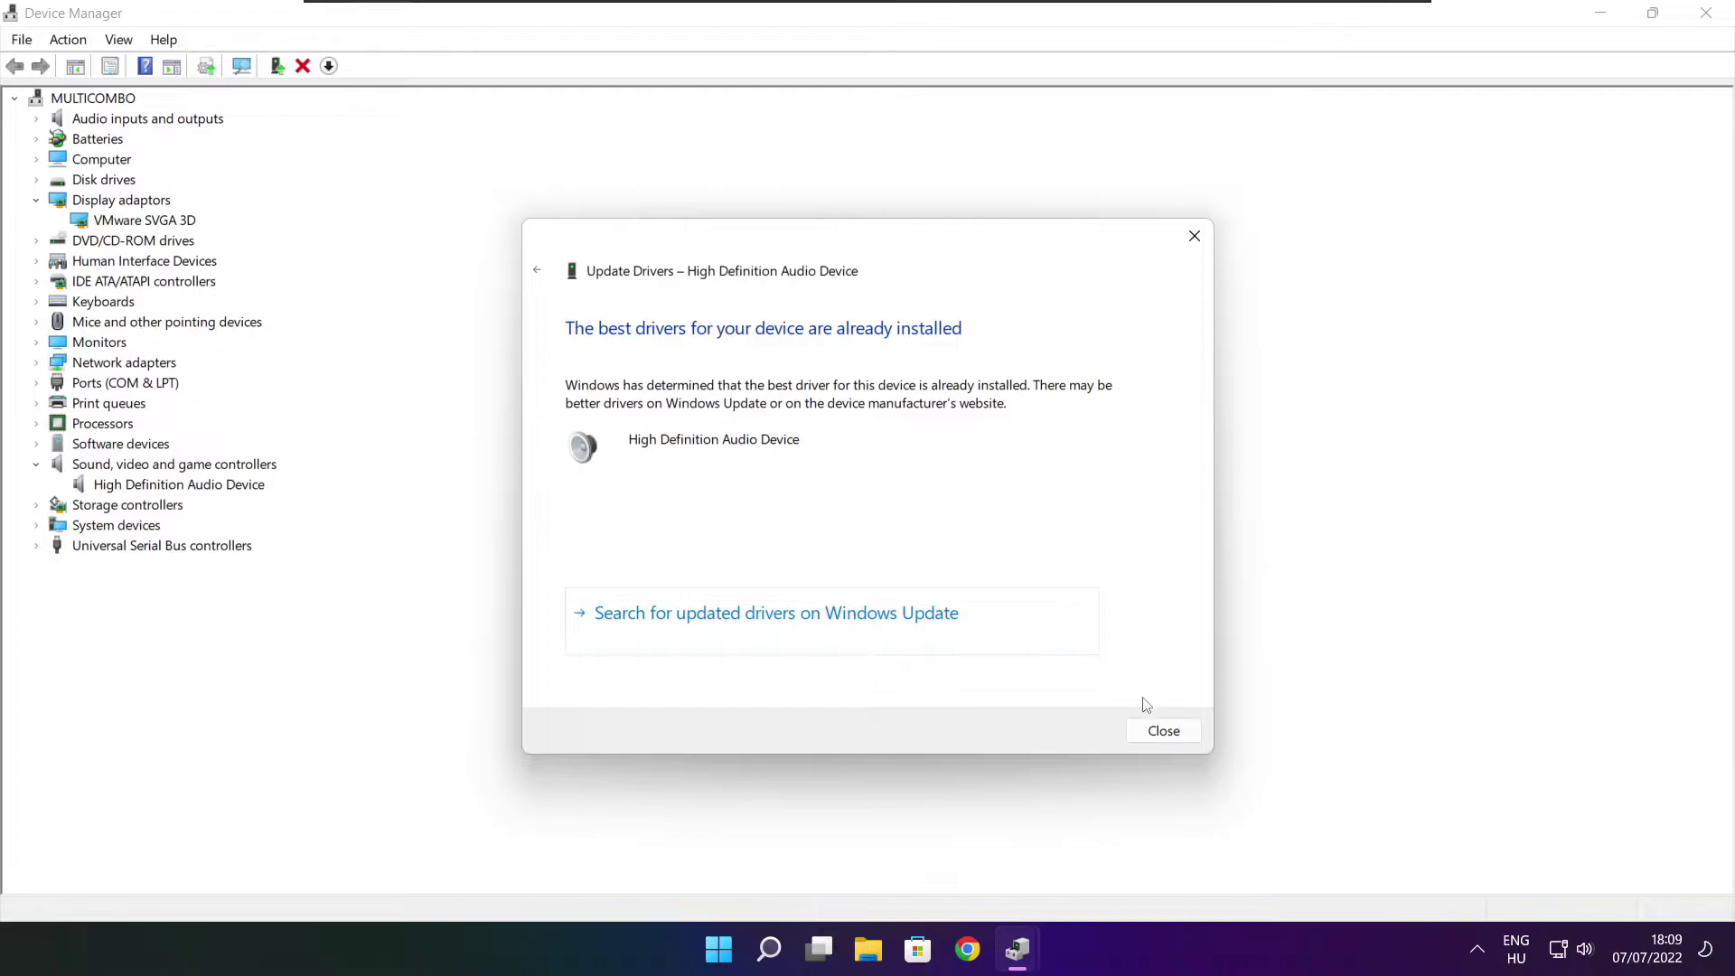
pyautogui.click(1166, 734)
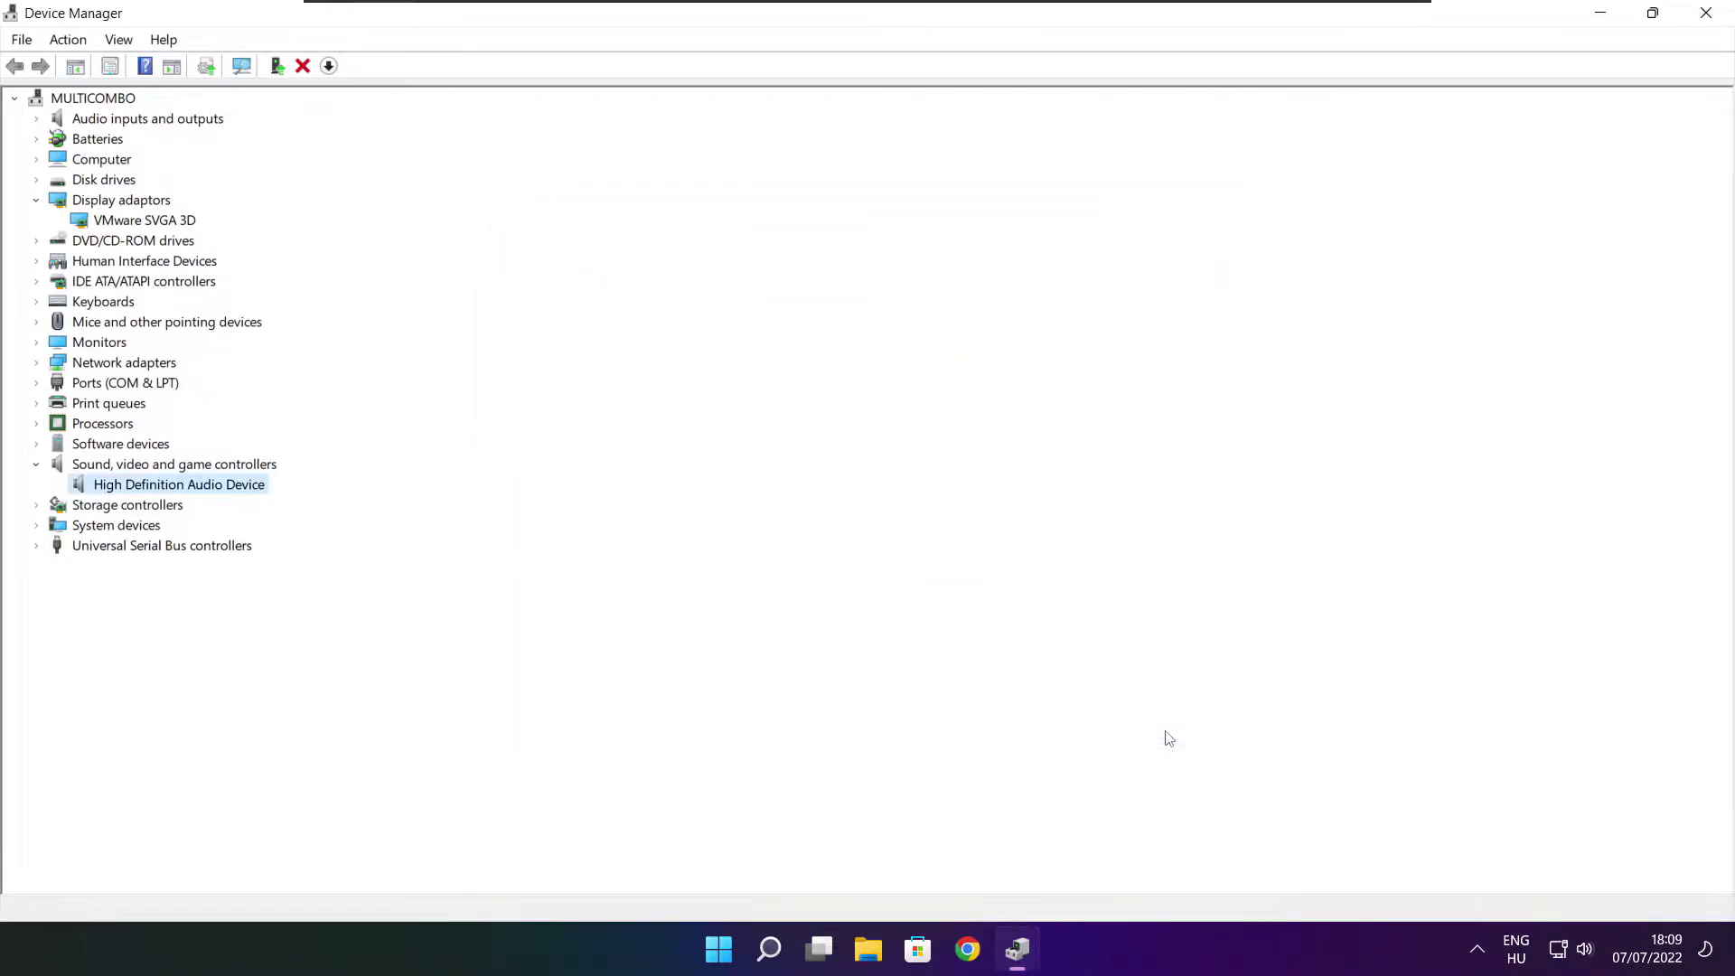
# Close Device Manager and search Windows for 'edit power plan'
pyautogui.click(1707, 13)
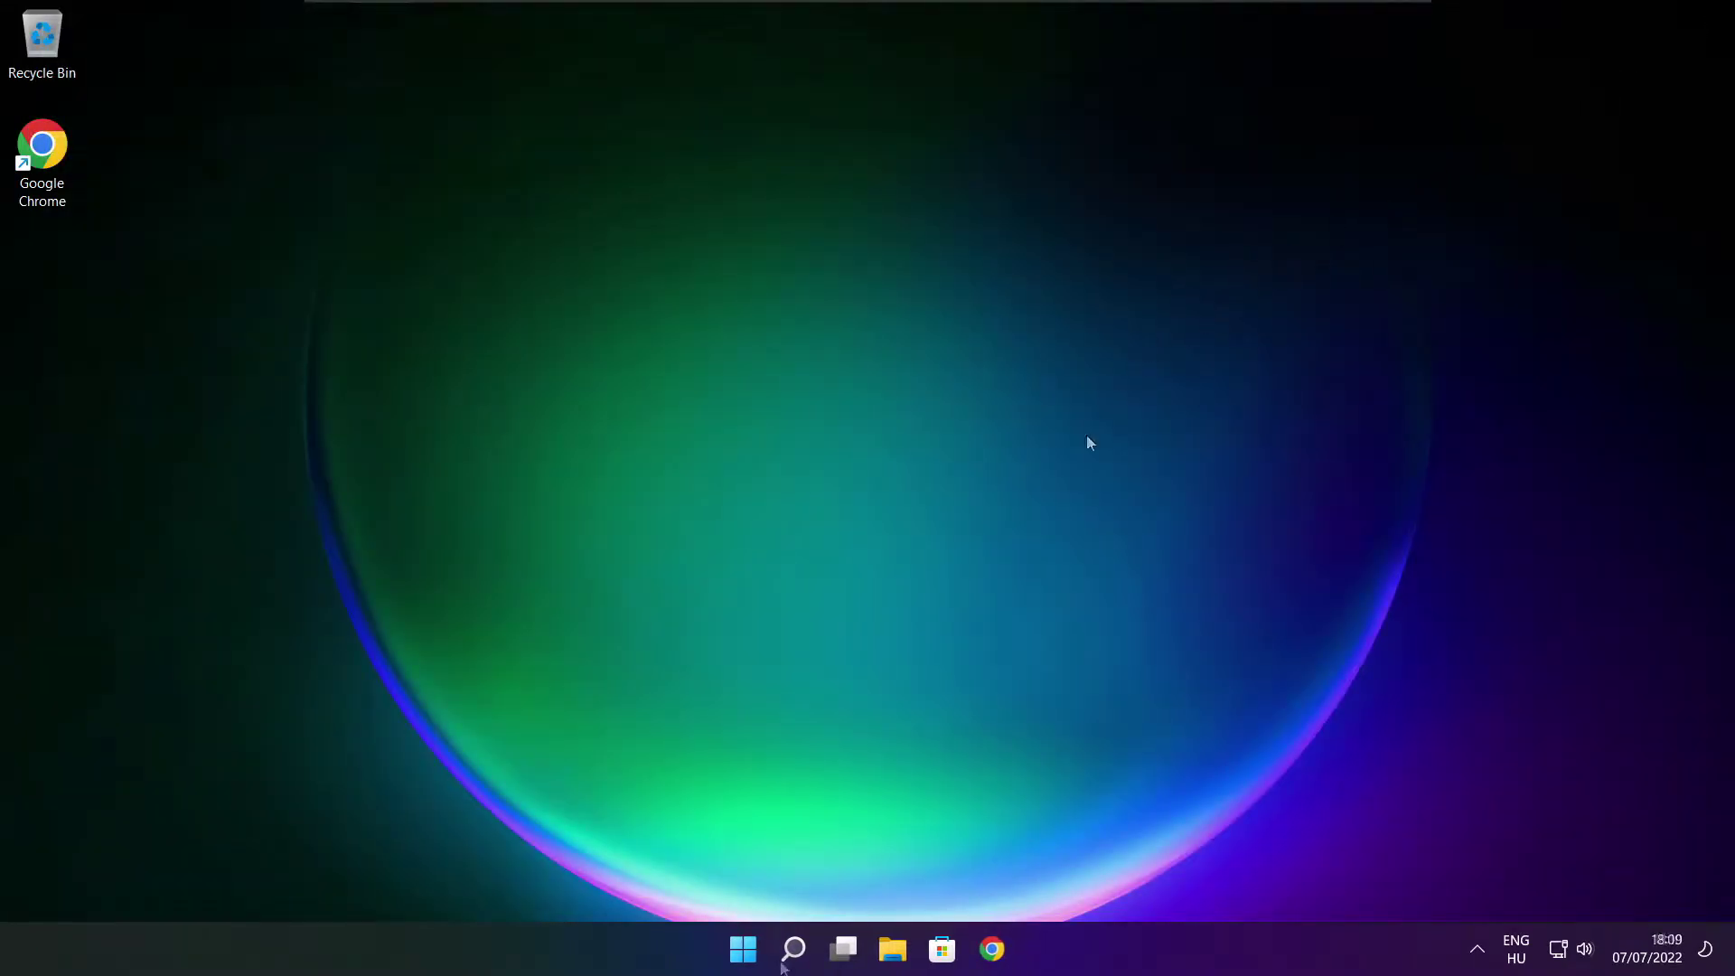
pyautogui.click(795, 950)
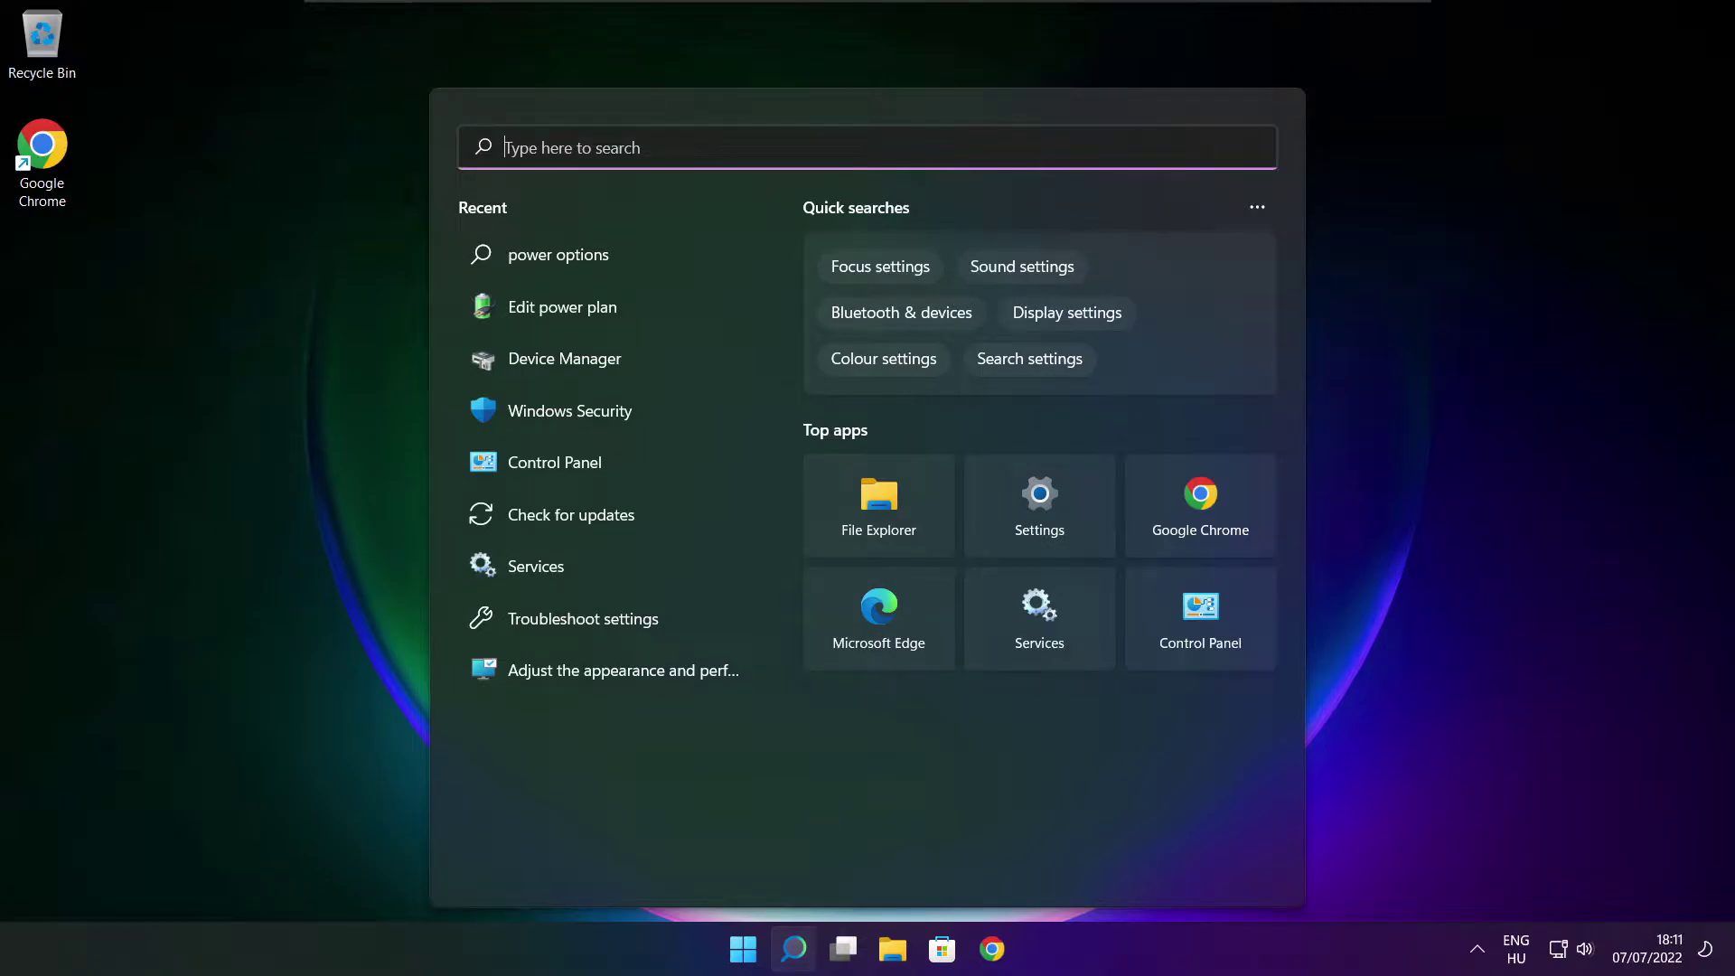
pyautogui.write('edit p')
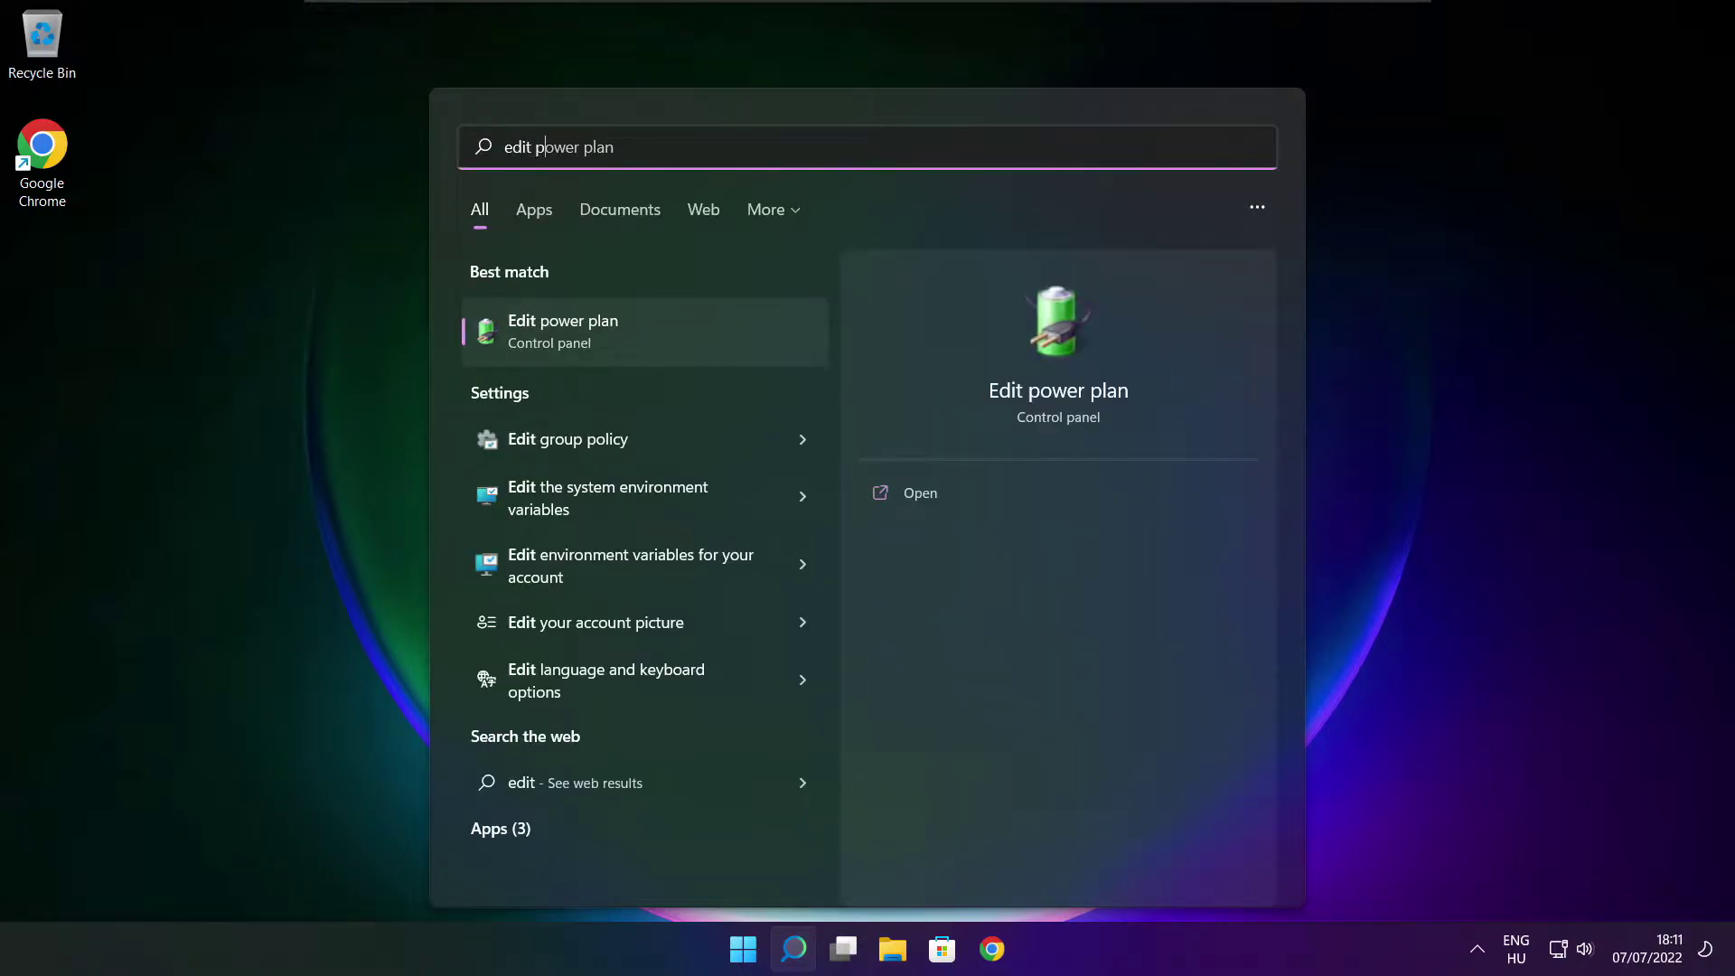
pyautogui.write('ower plan')
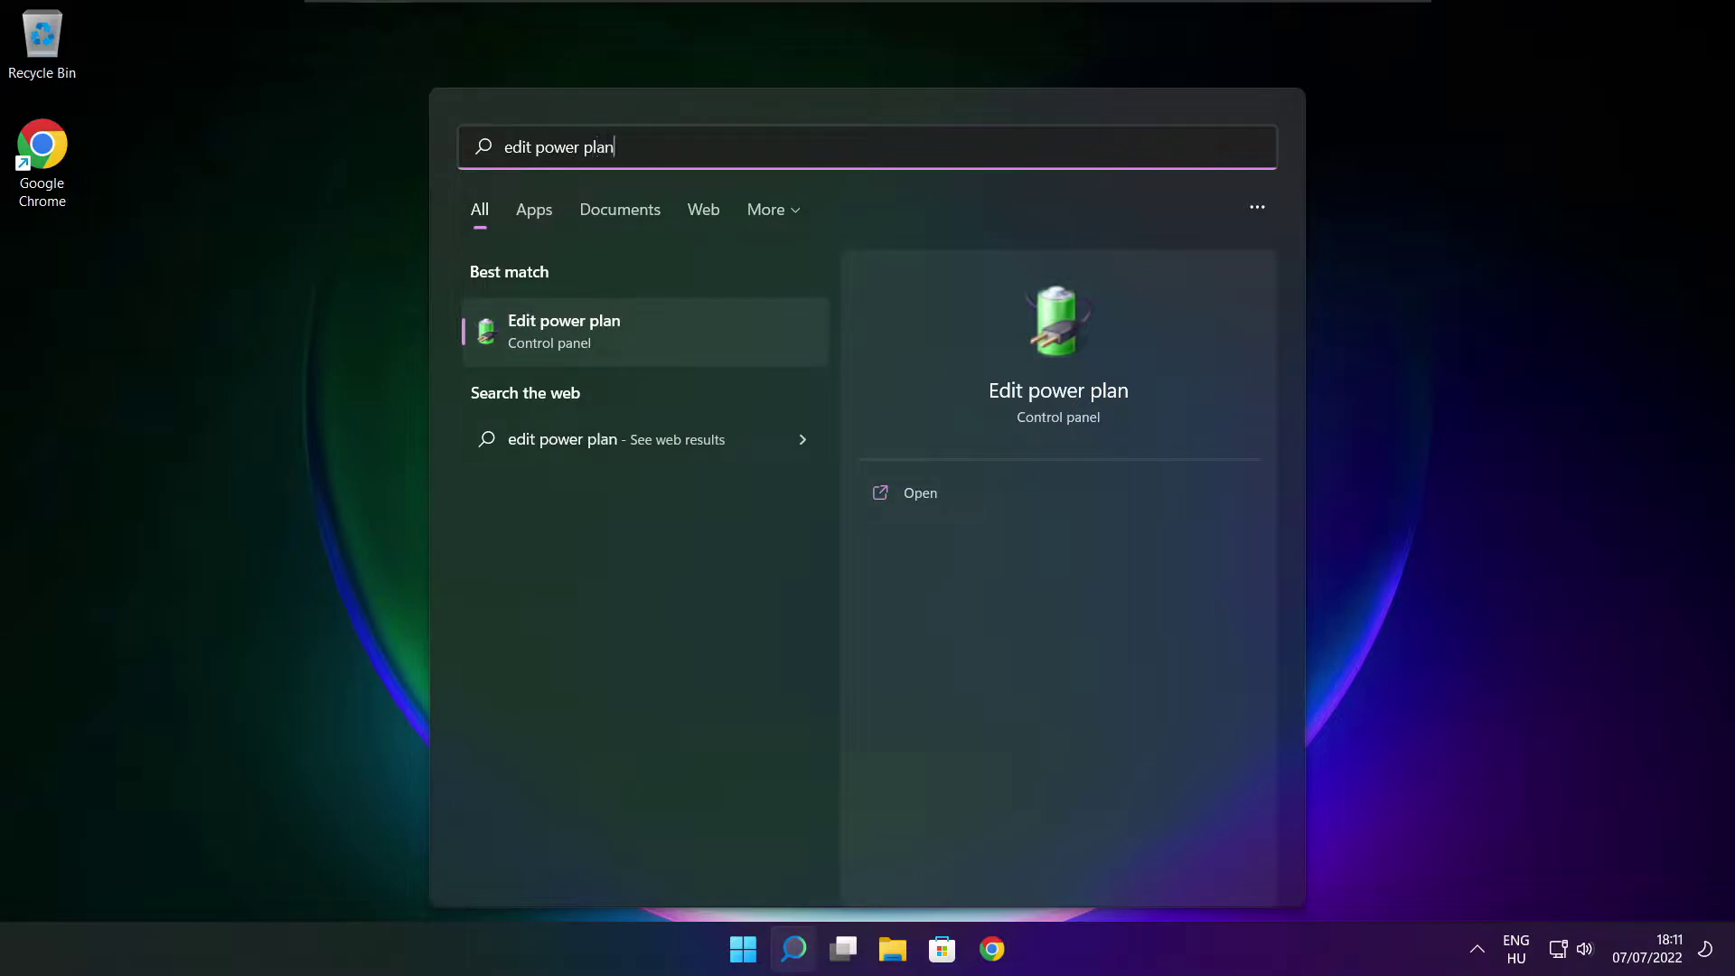
# Switch the active power plan from Balanced to High performance, then close Power Options
pyautogui.click(684, 337)
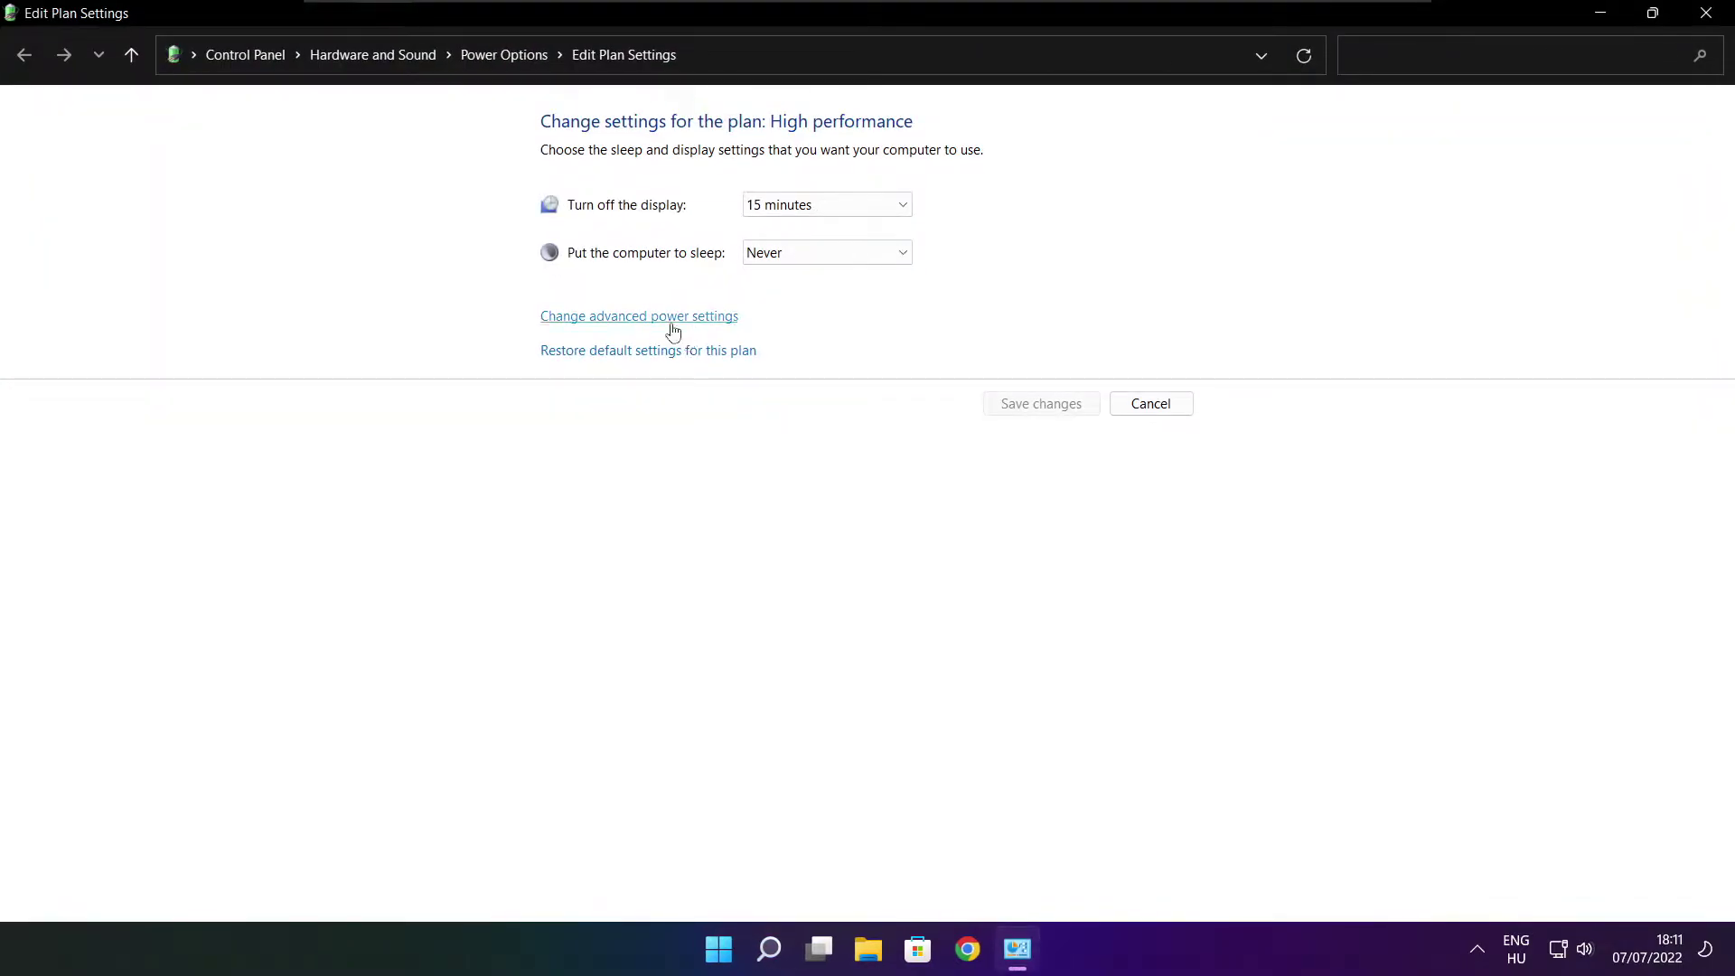
pyautogui.click(515, 65)
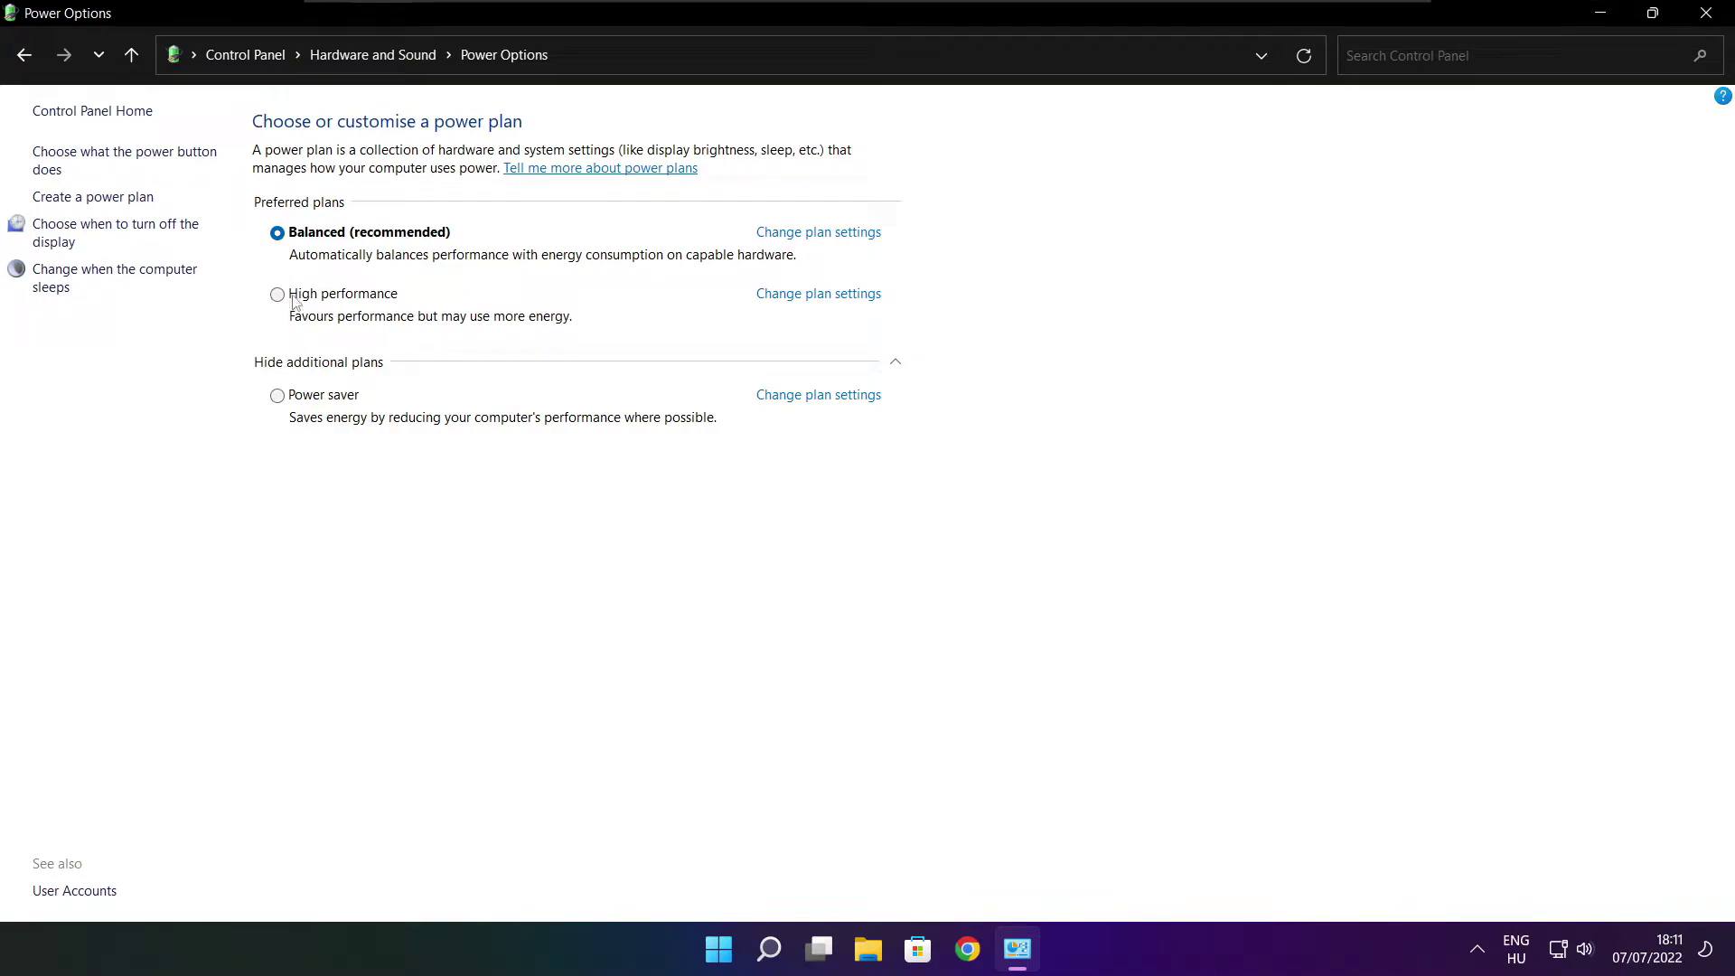
pyautogui.click(360, 302)
pyautogui.click(1710, 13)
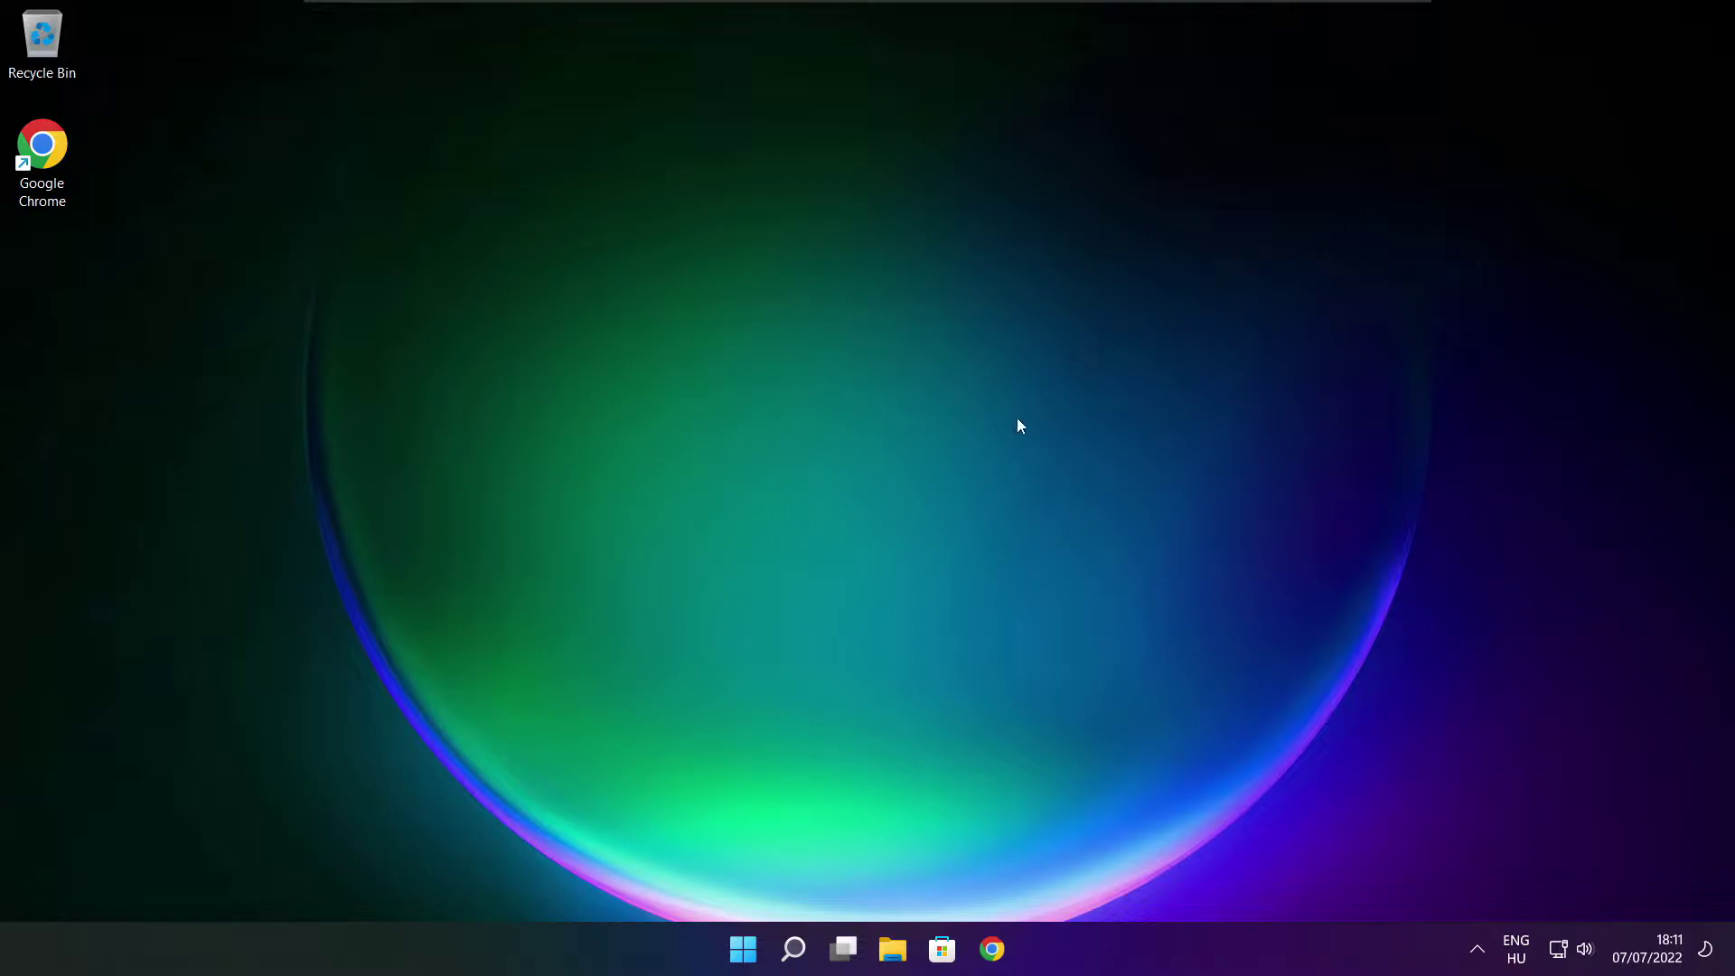
# Search 'game mode' and open the Gaming › Game Mode settings page
pyautogui.click(797, 955)
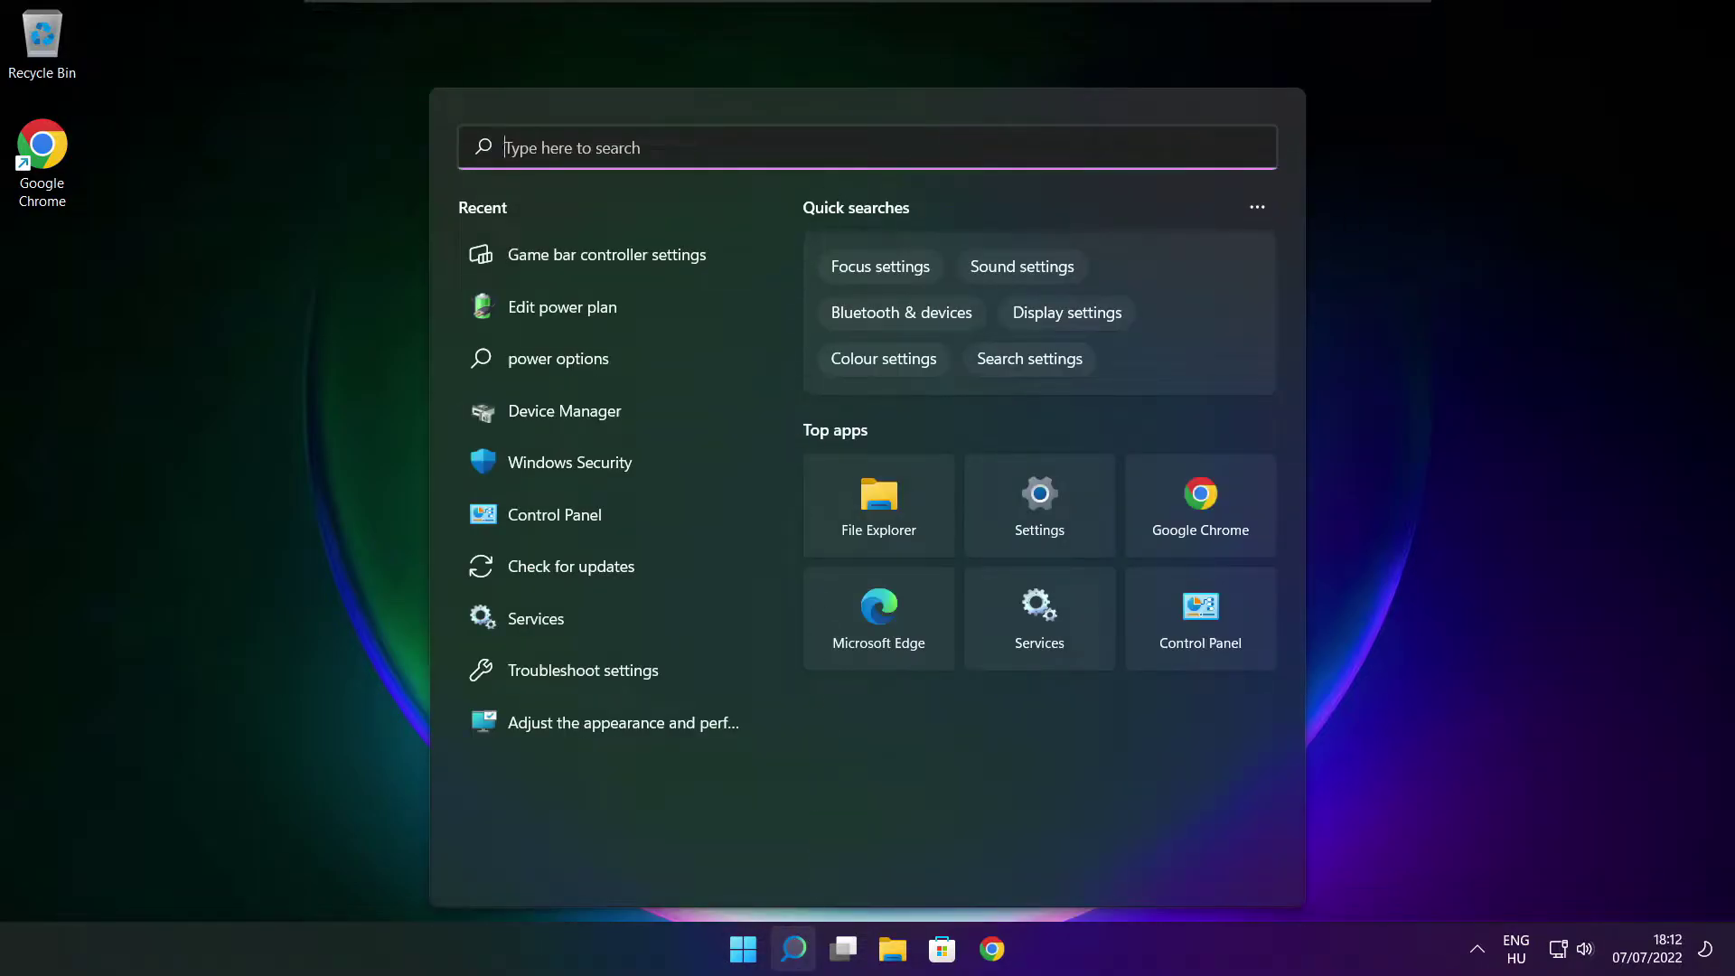
pyautogui.write('ga')
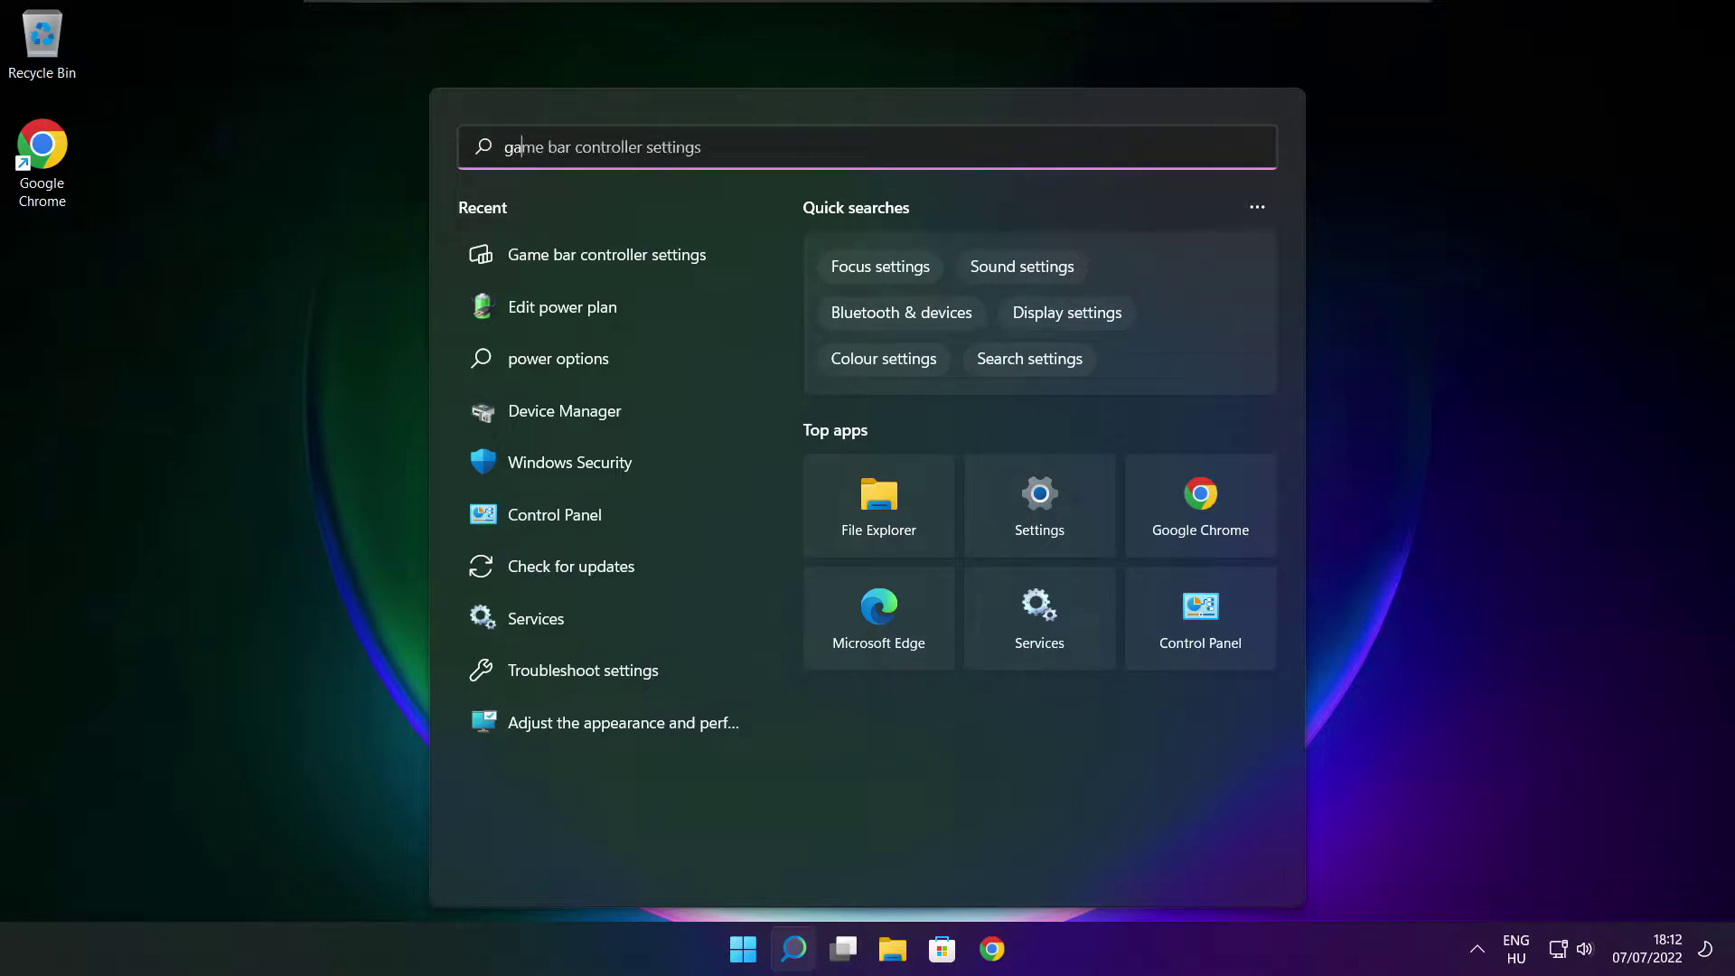
pyautogui.write('me mode')
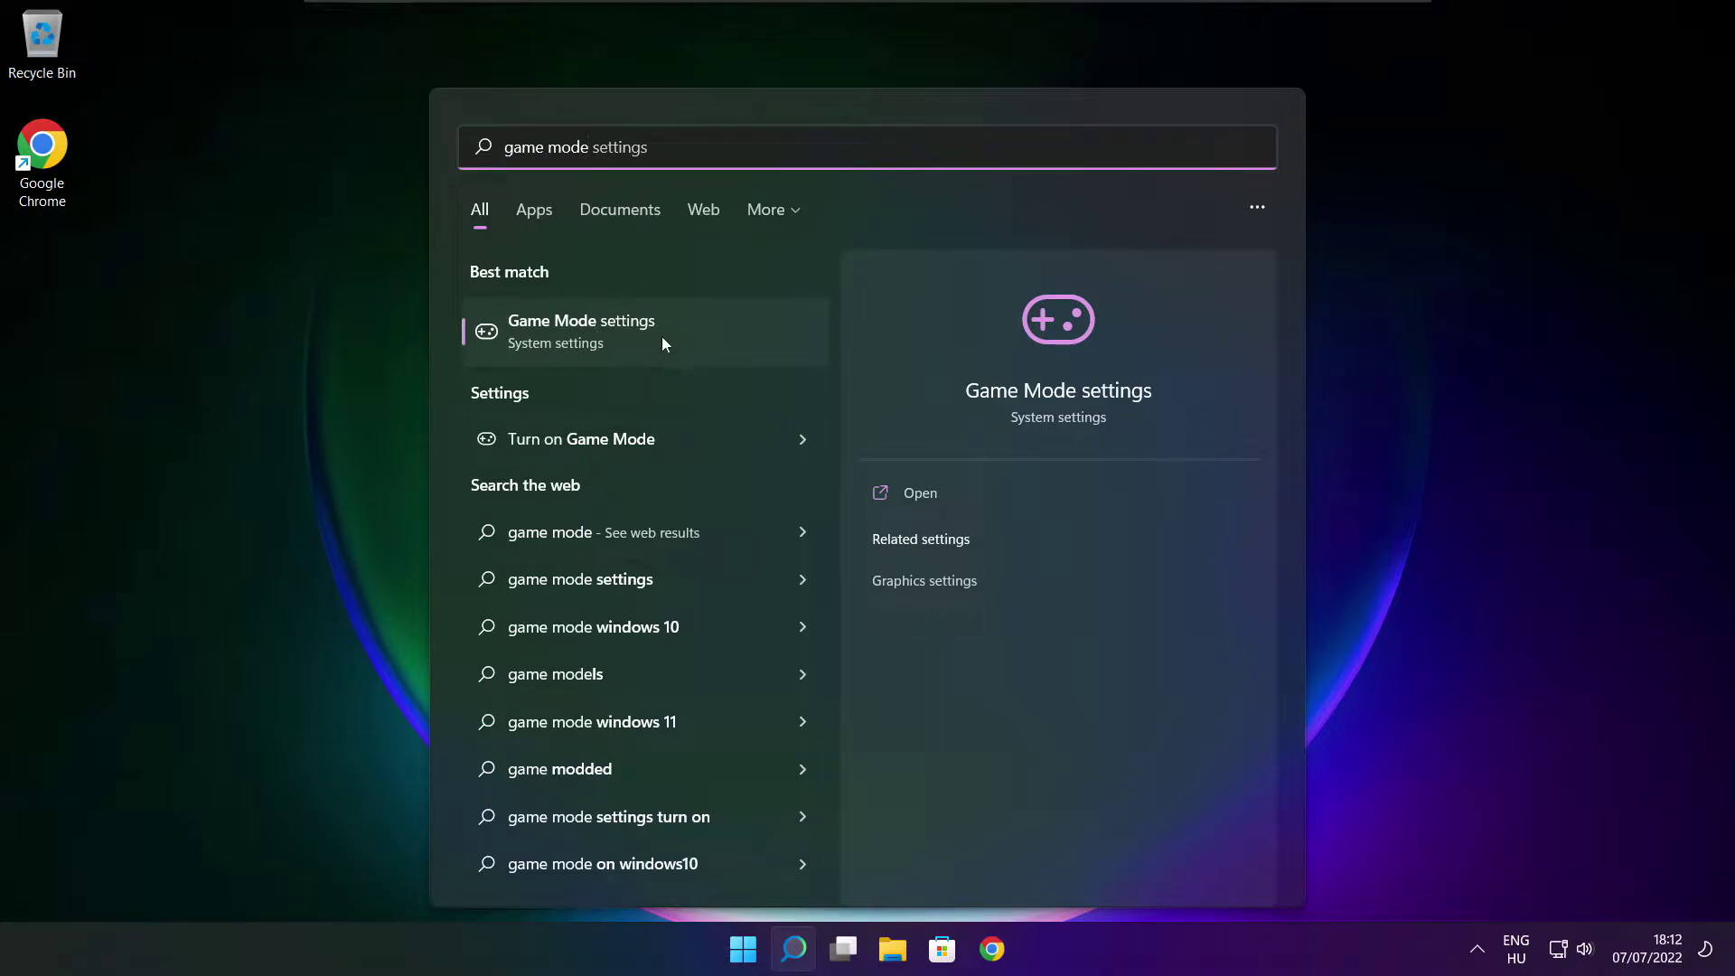
pyautogui.click(687, 333)
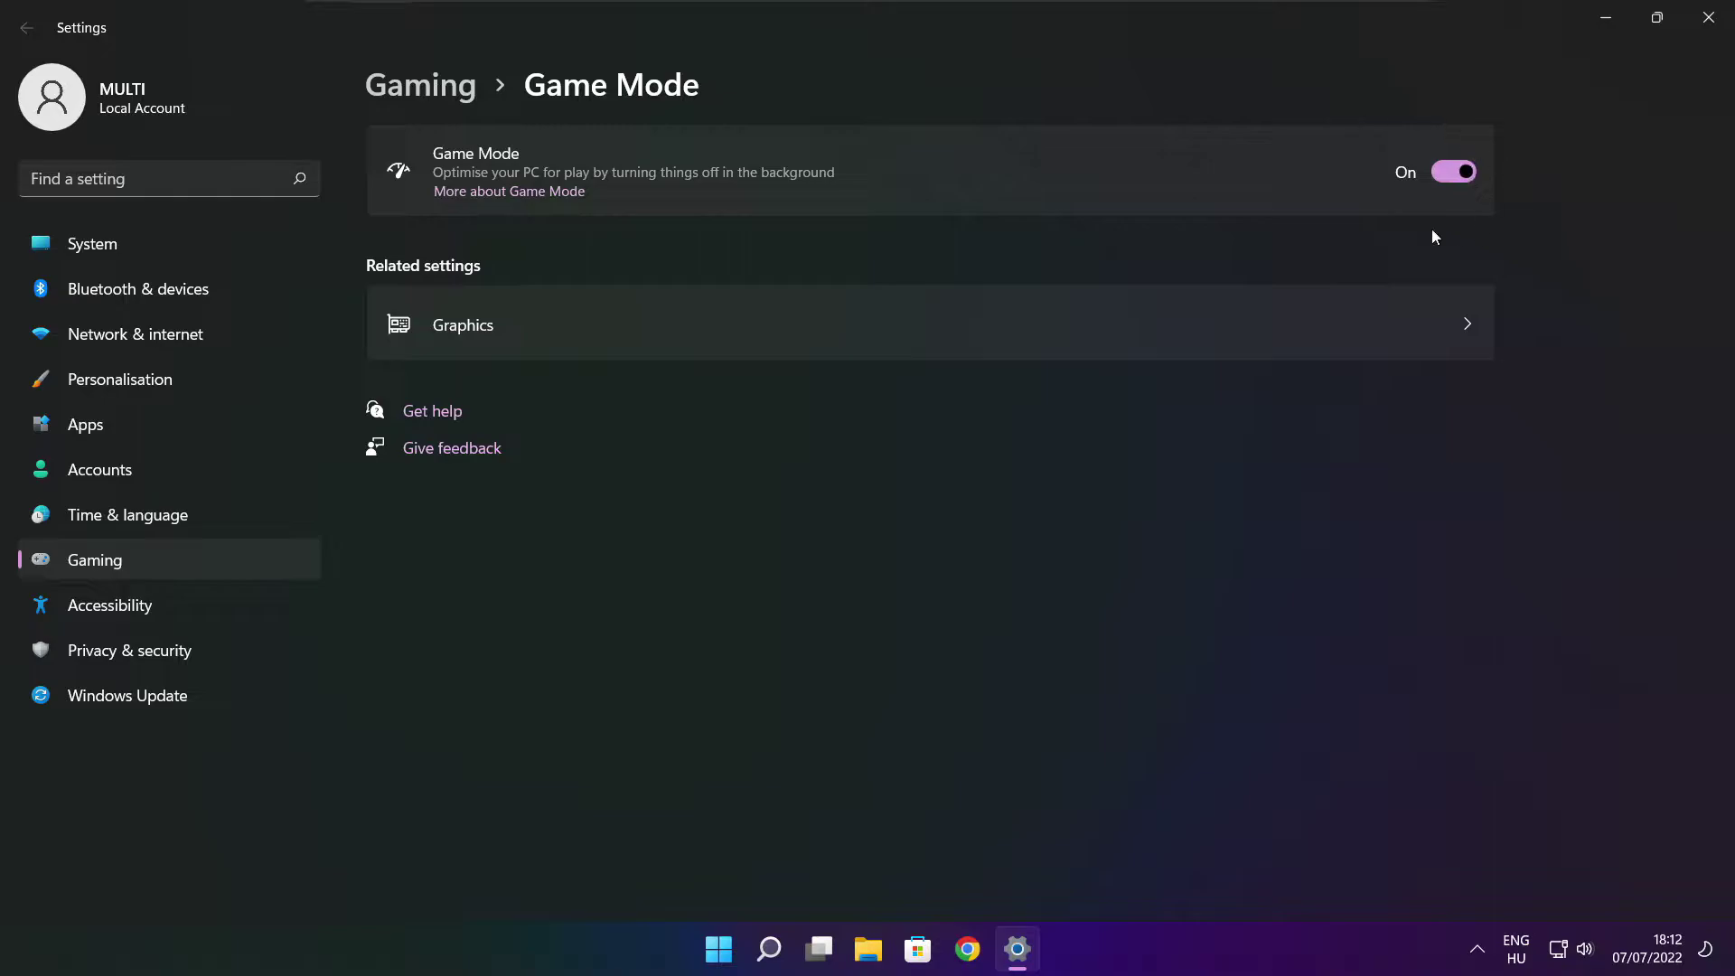
# Turn off opening Xbox Game Bar with the controller button, then close Settings
pyautogui.click(429, 94)
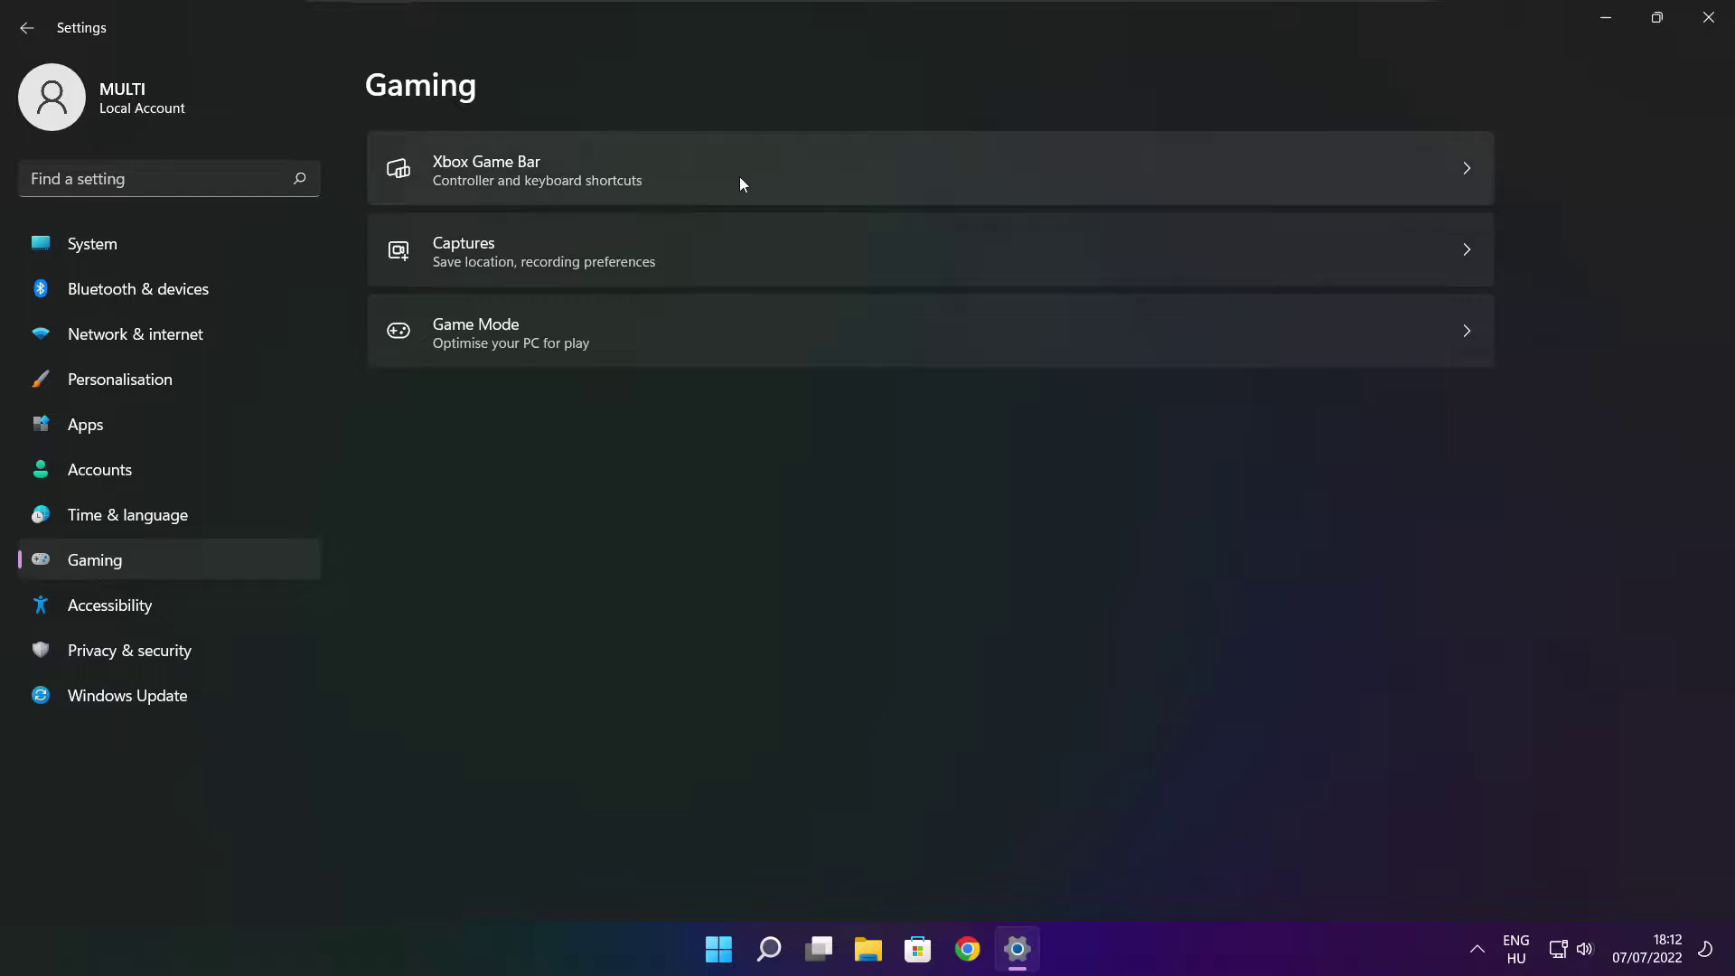
pyautogui.click(706, 183)
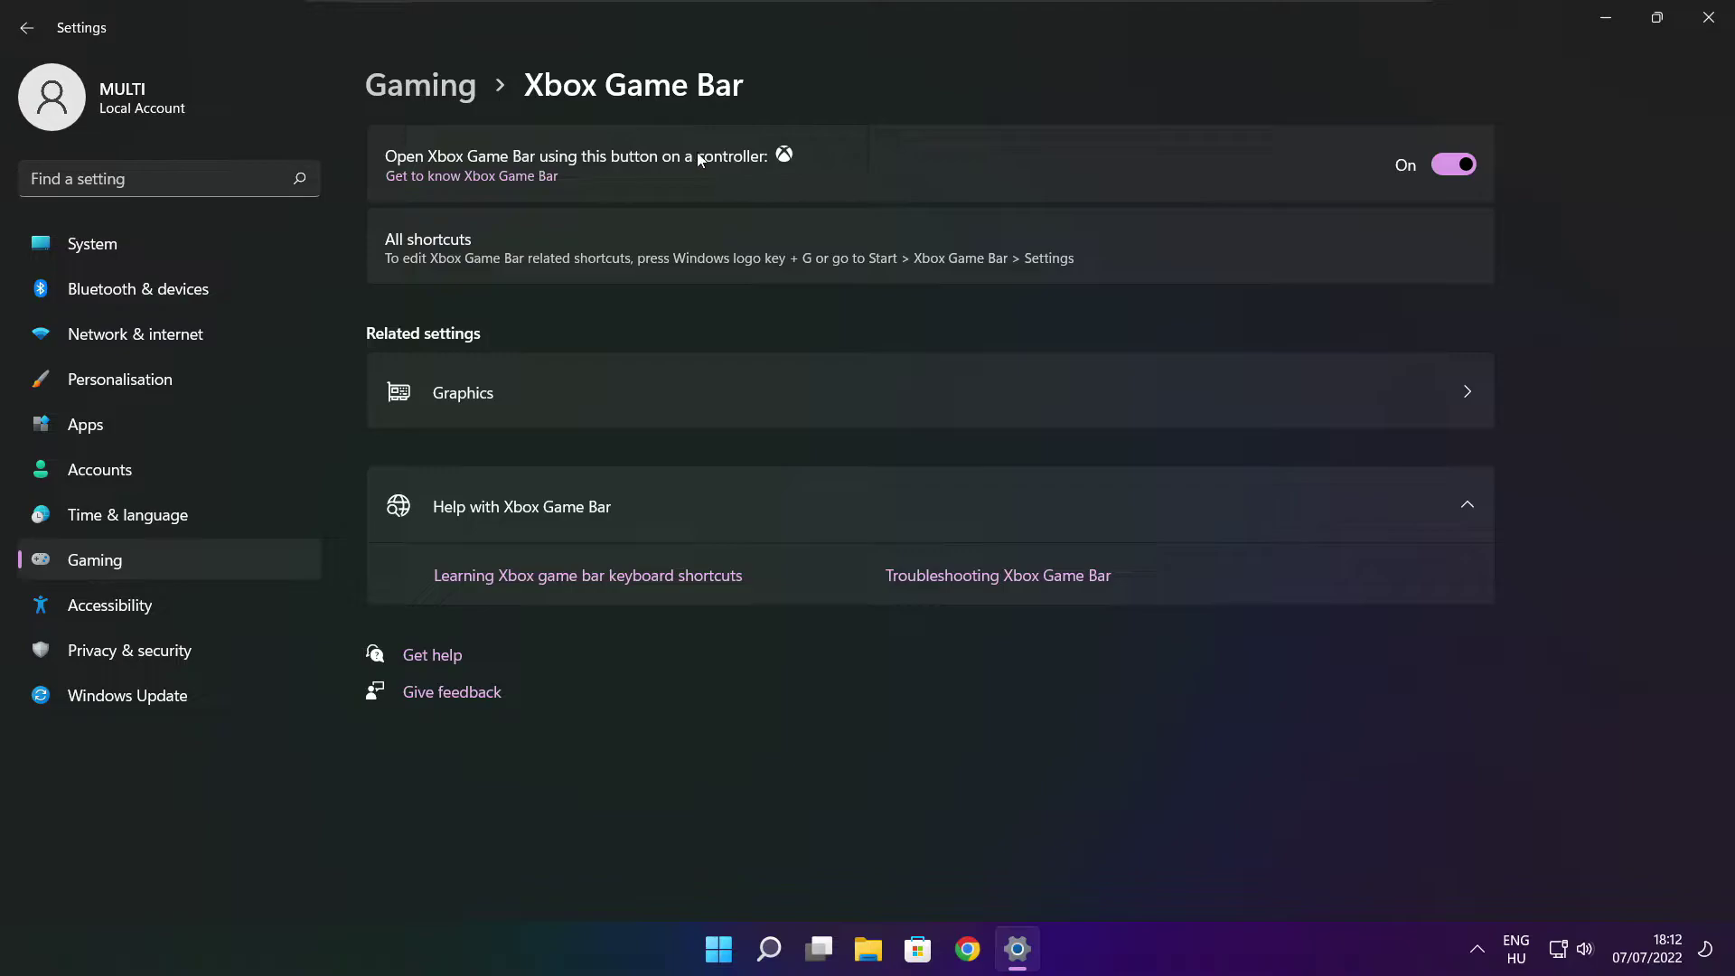
pyautogui.click(1442, 168)
pyautogui.click(1708, 20)
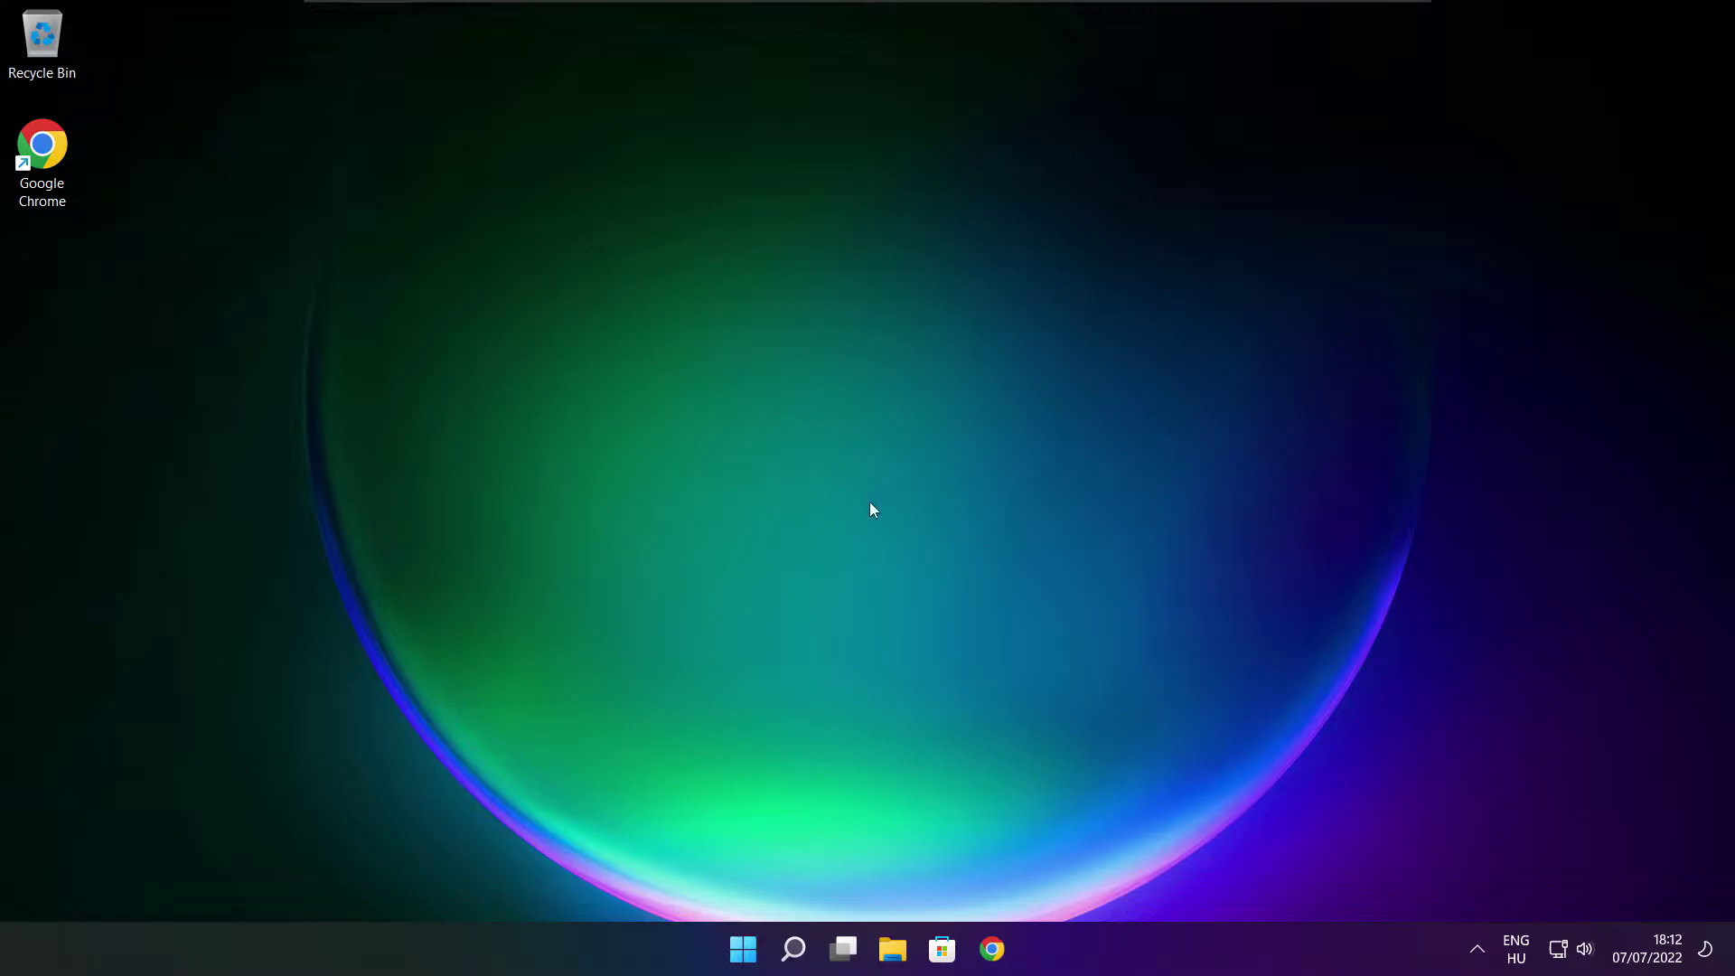
# In Task Manager's Startup apps, disable Cortana and Microsoft Edge
pyautogui.rightClick(747, 951)
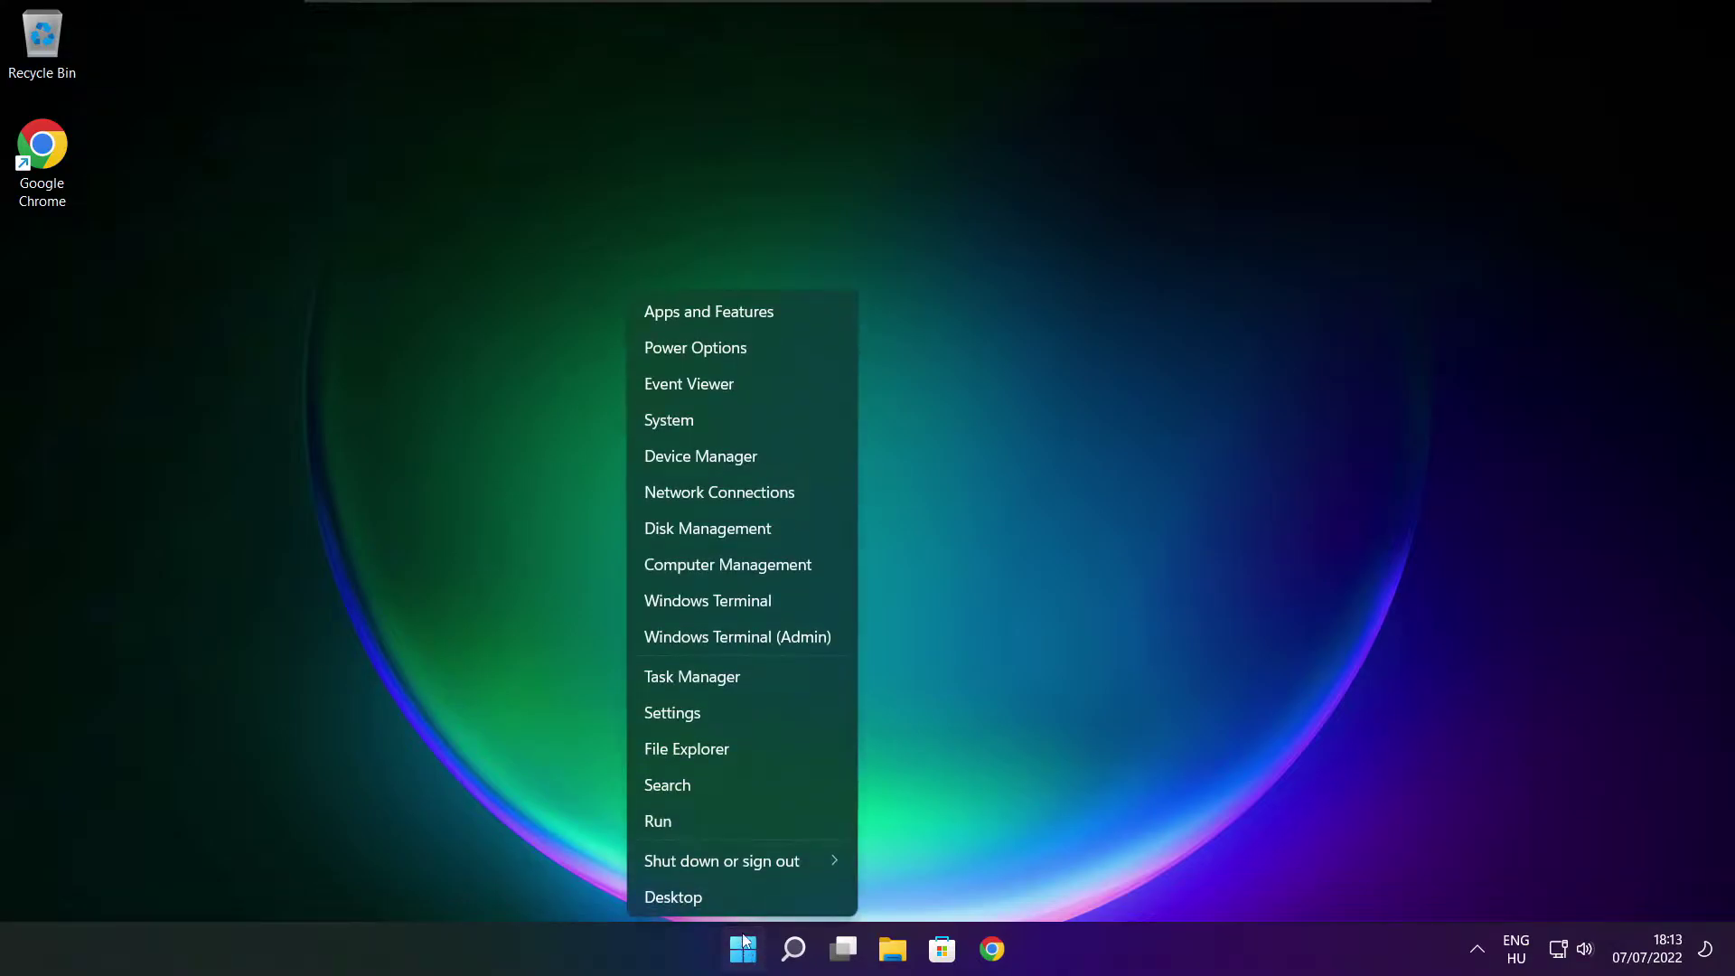
pyautogui.click(747, 677)
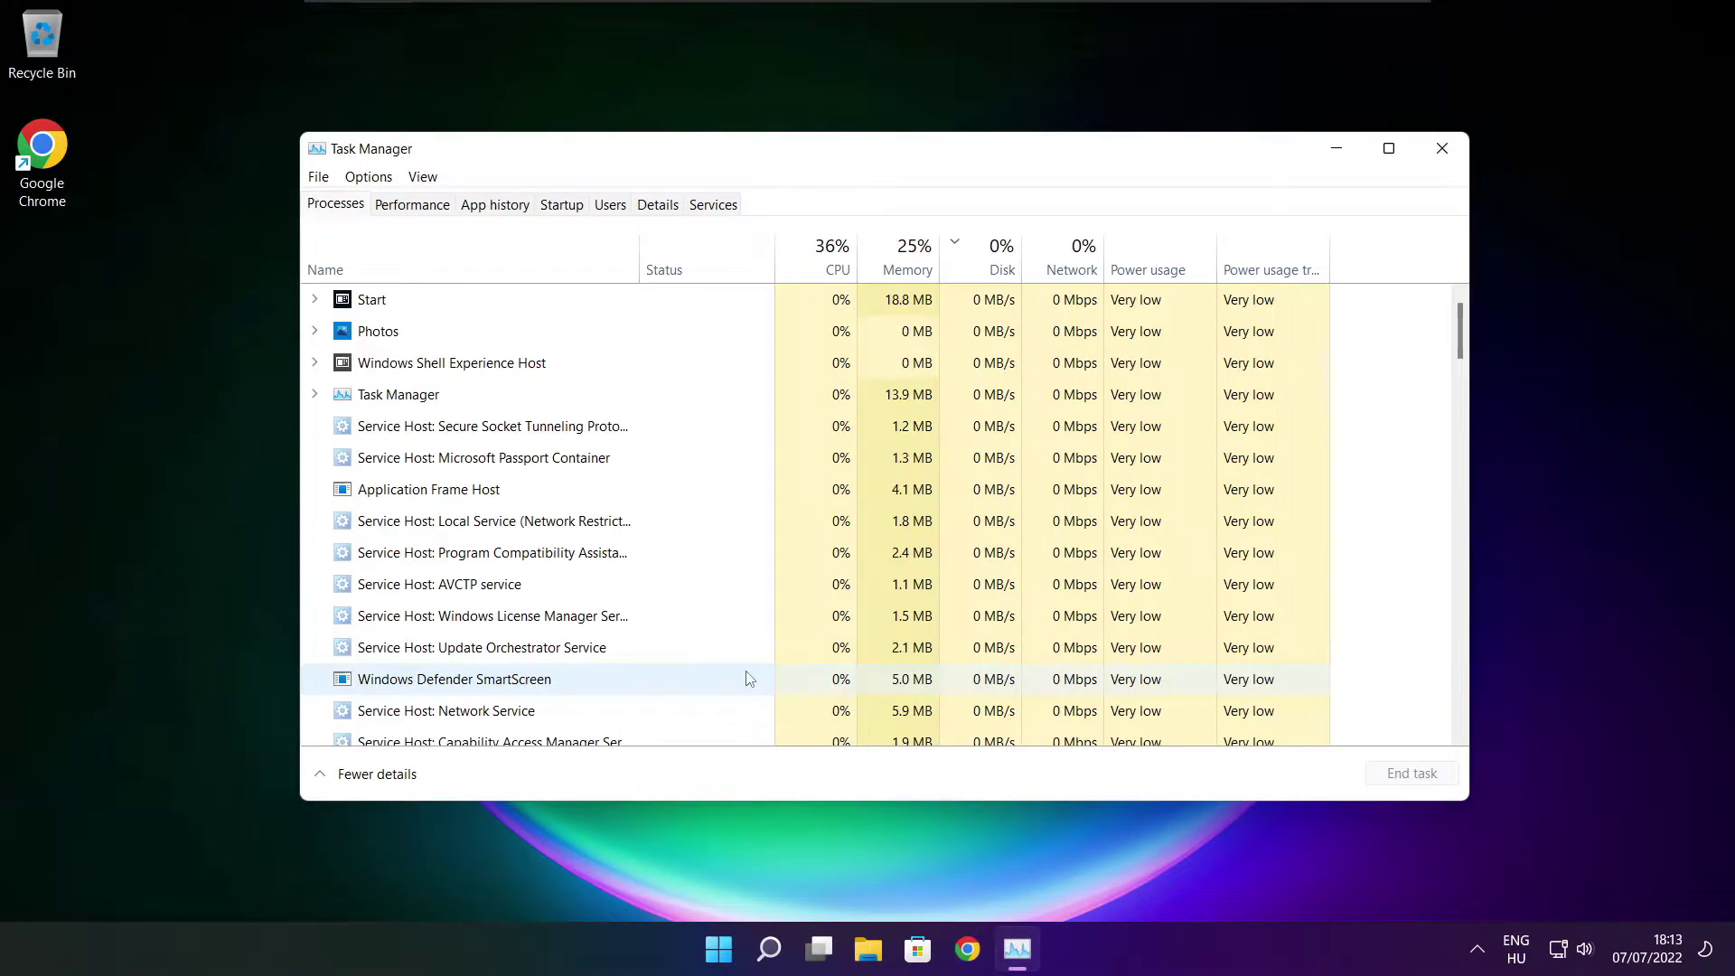
pyautogui.click(562, 206)
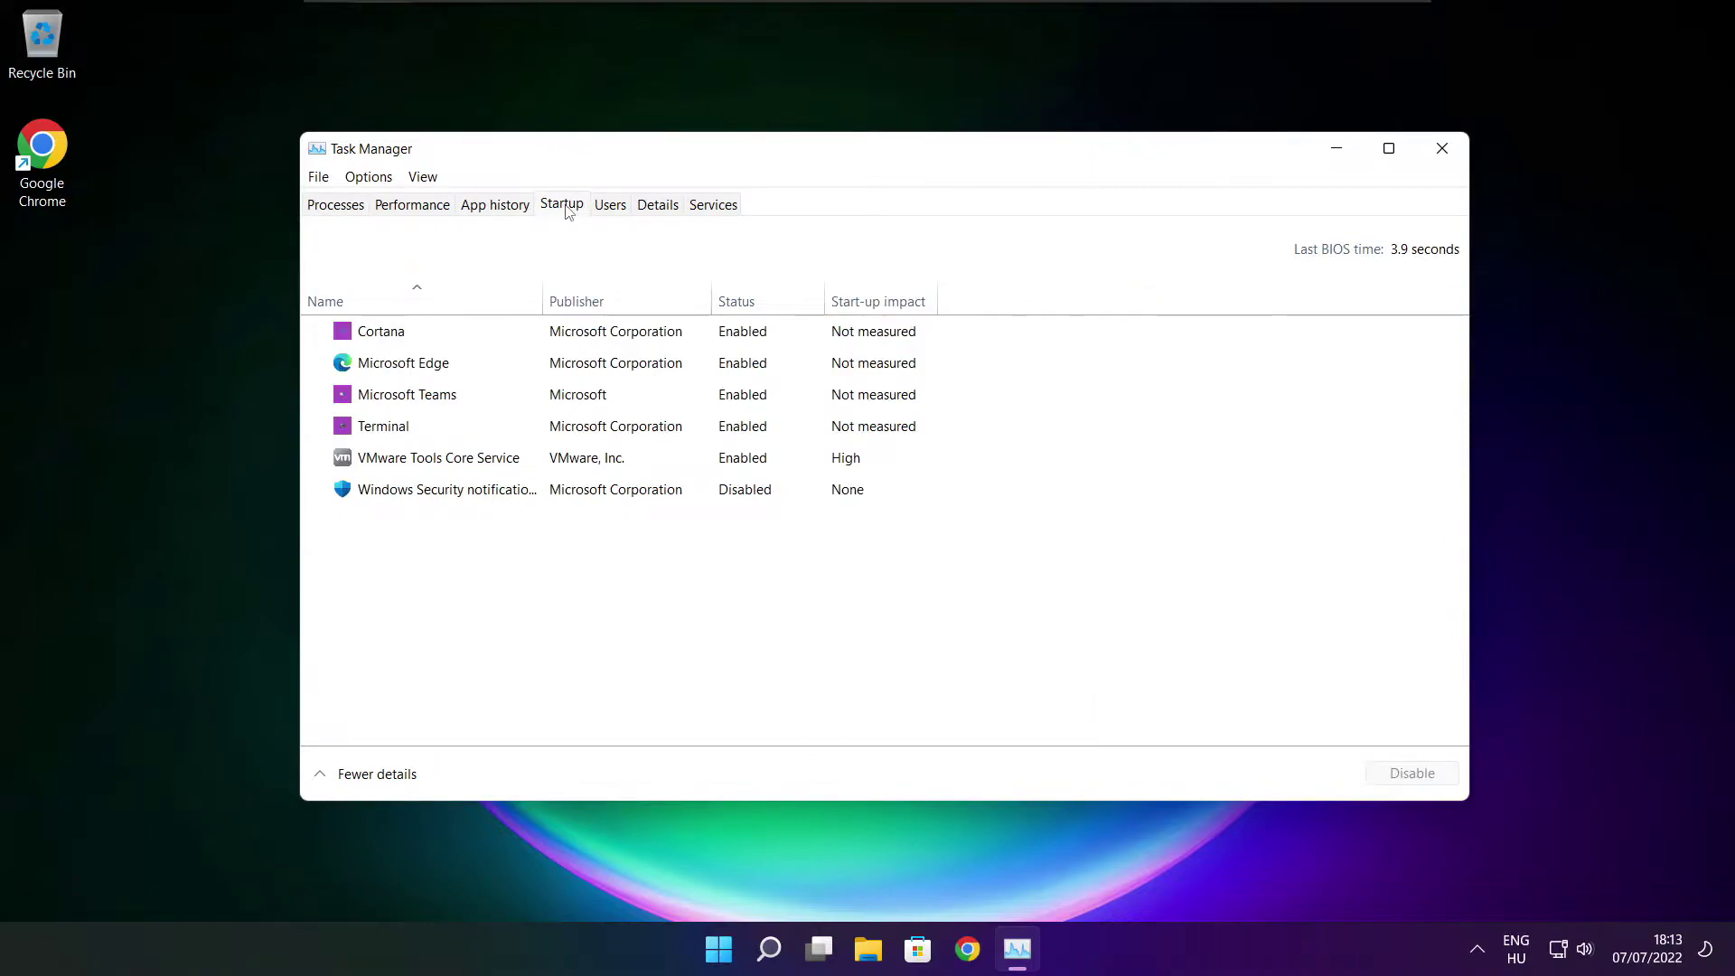
pyautogui.click(667, 336)
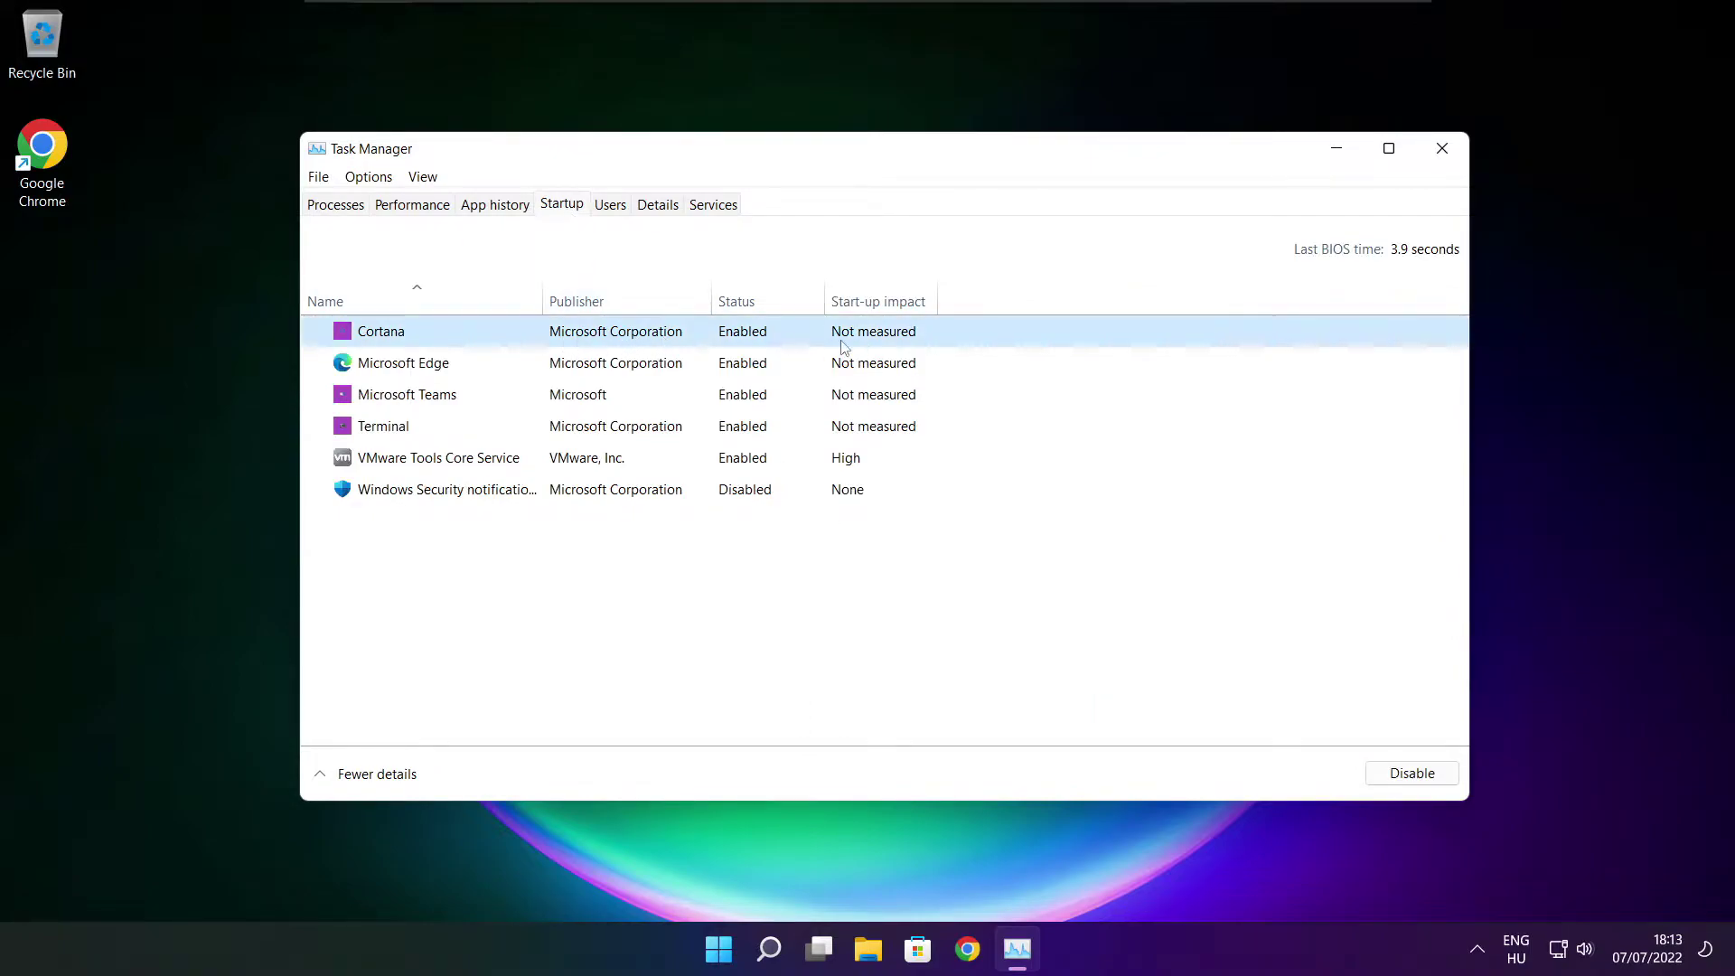
pyautogui.click(1414, 783)
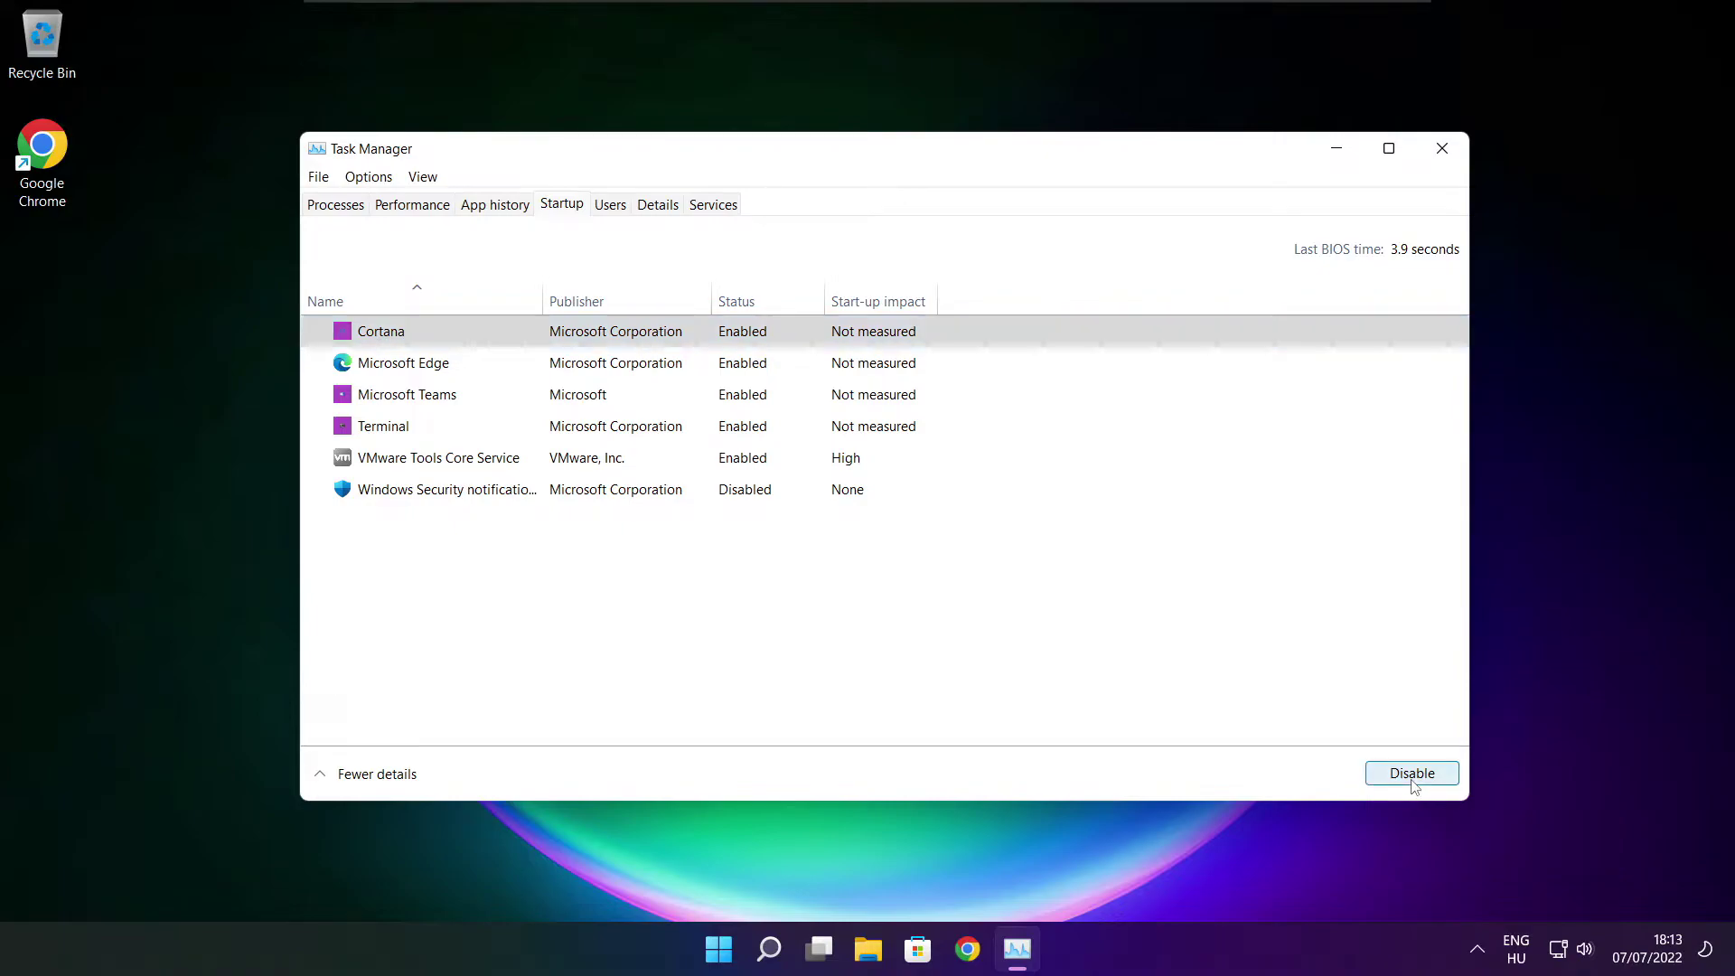
pyautogui.click(538, 369)
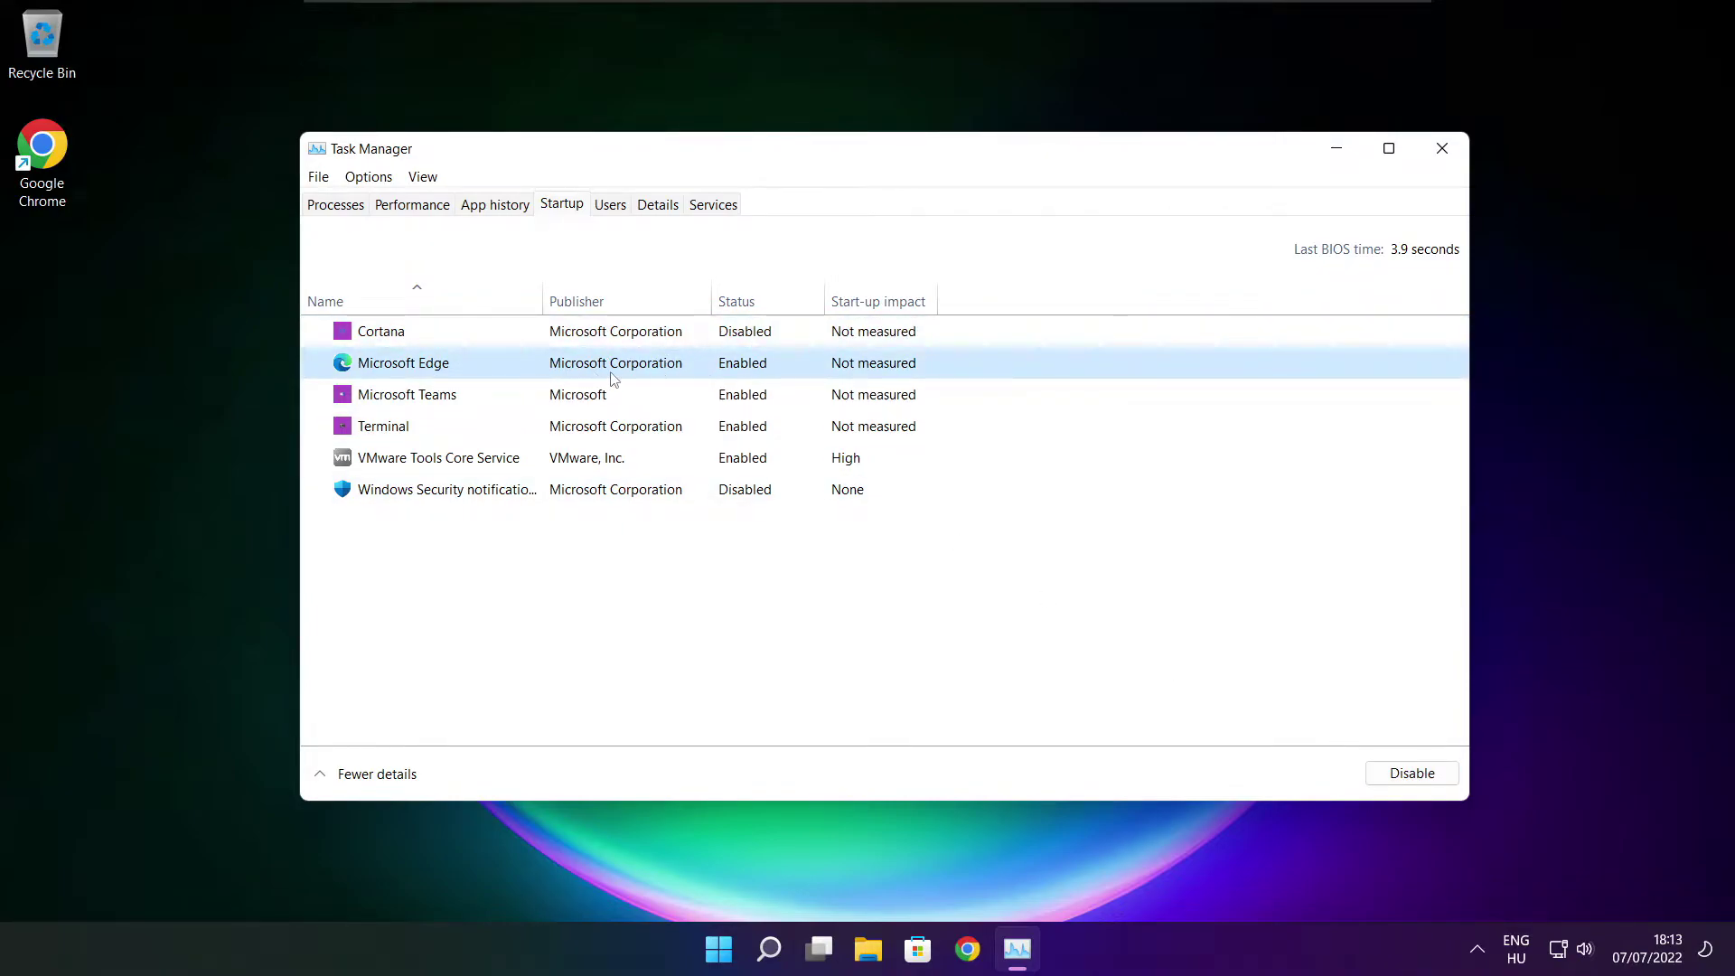
pyautogui.click(1409, 775)
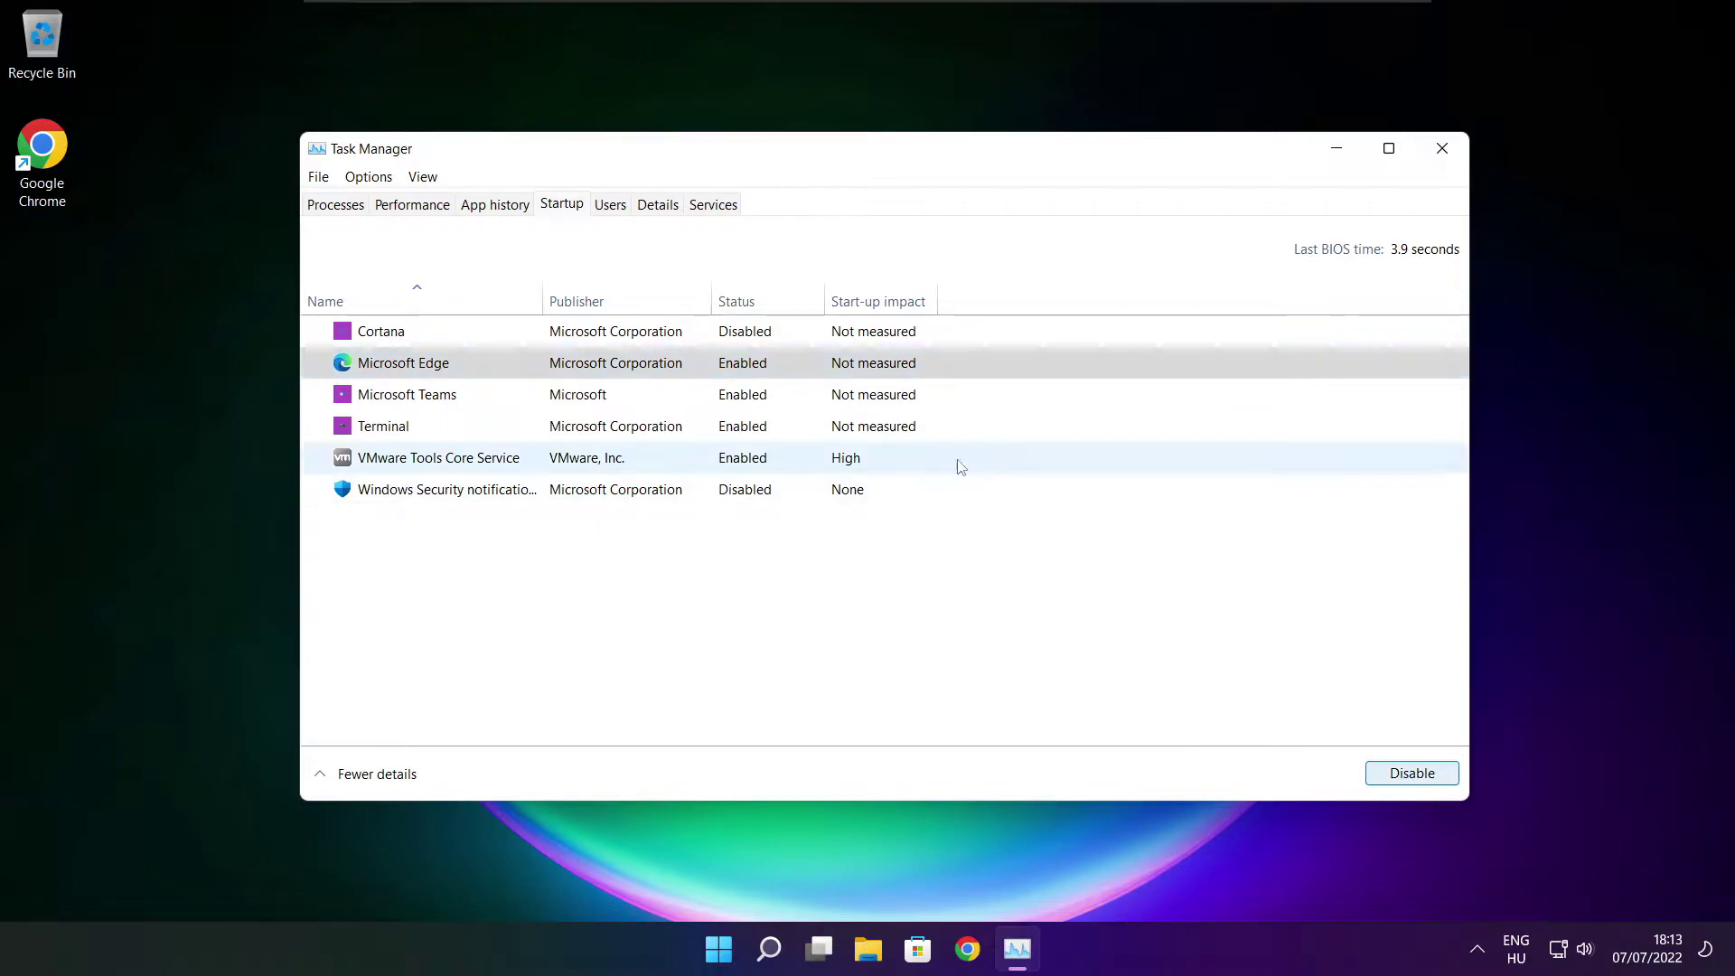
# Disable Microsoft Teams and Terminal at startup, then close Task Manager
pyautogui.click(766, 401)
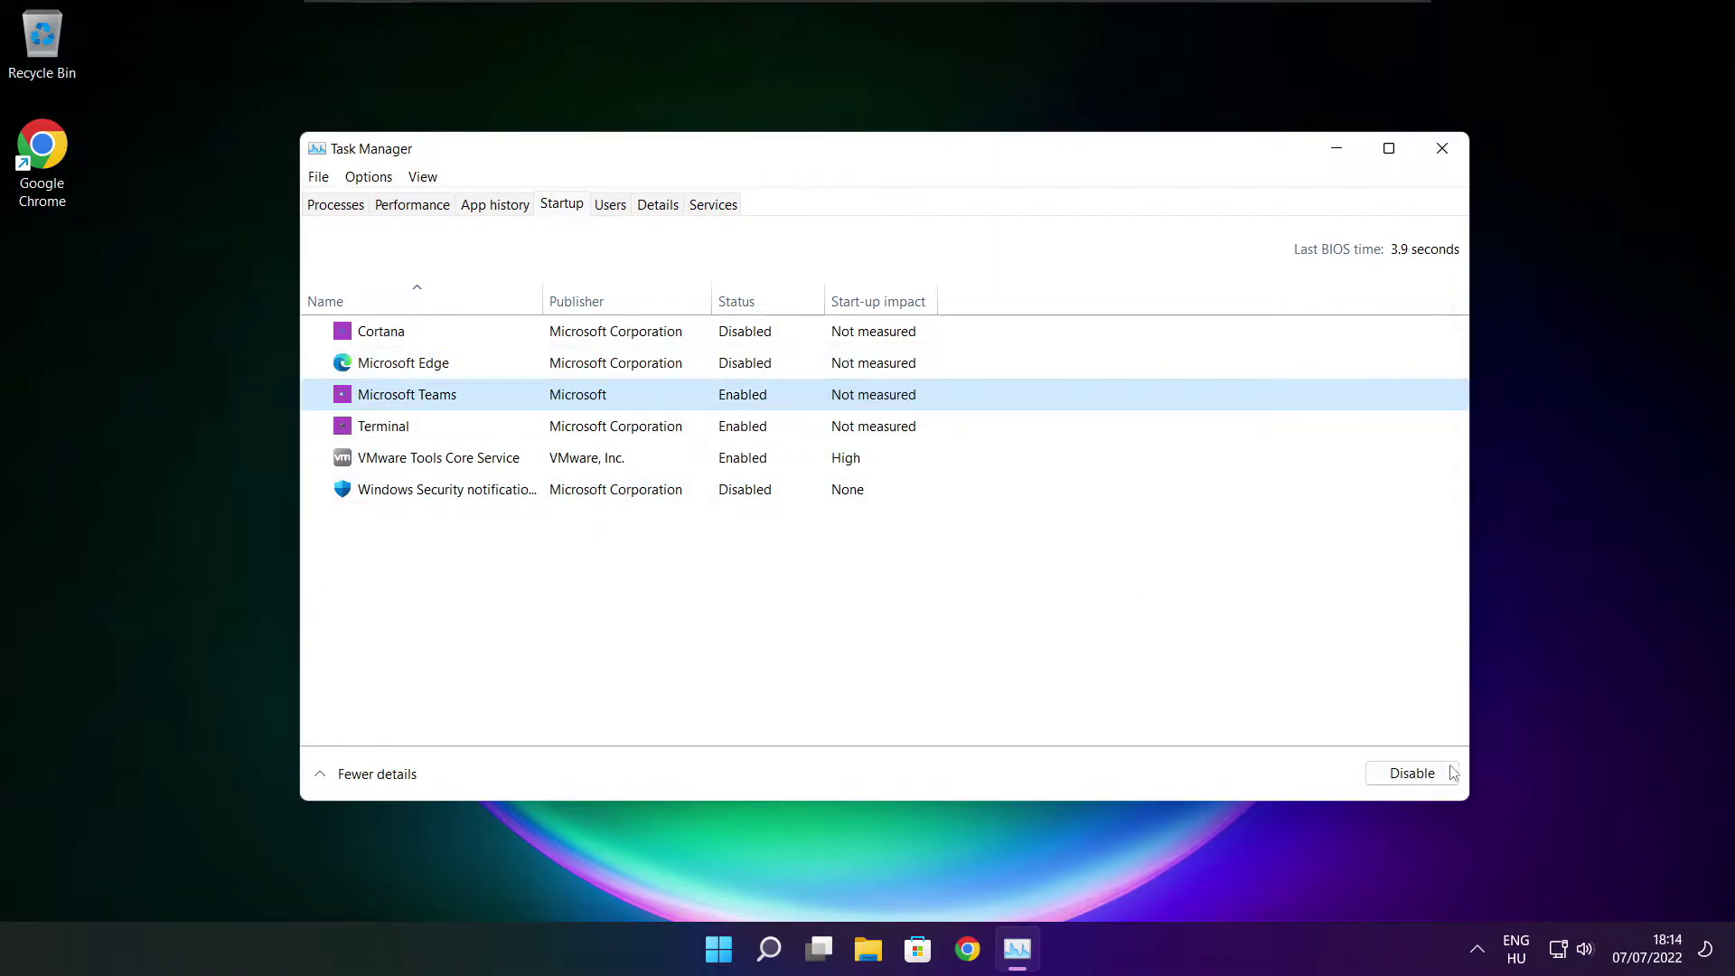
pyautogui.click(1422, 780)
pyautogui.click(647, 441)
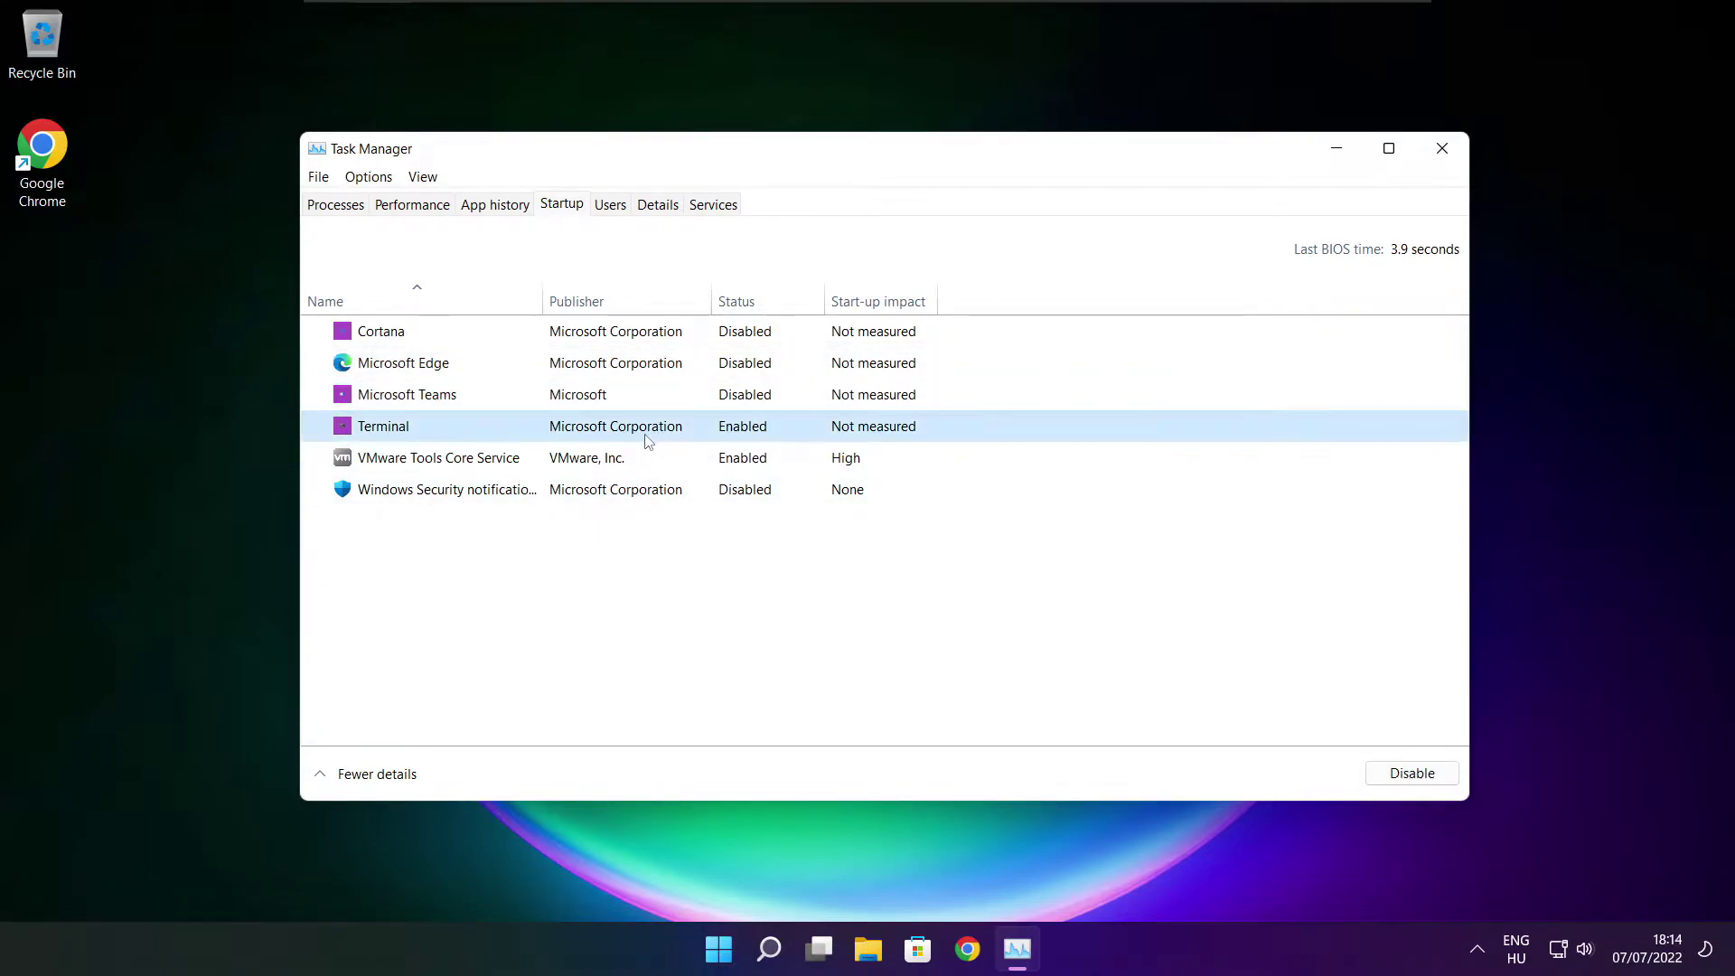
pyautogui.click(1432, 783)
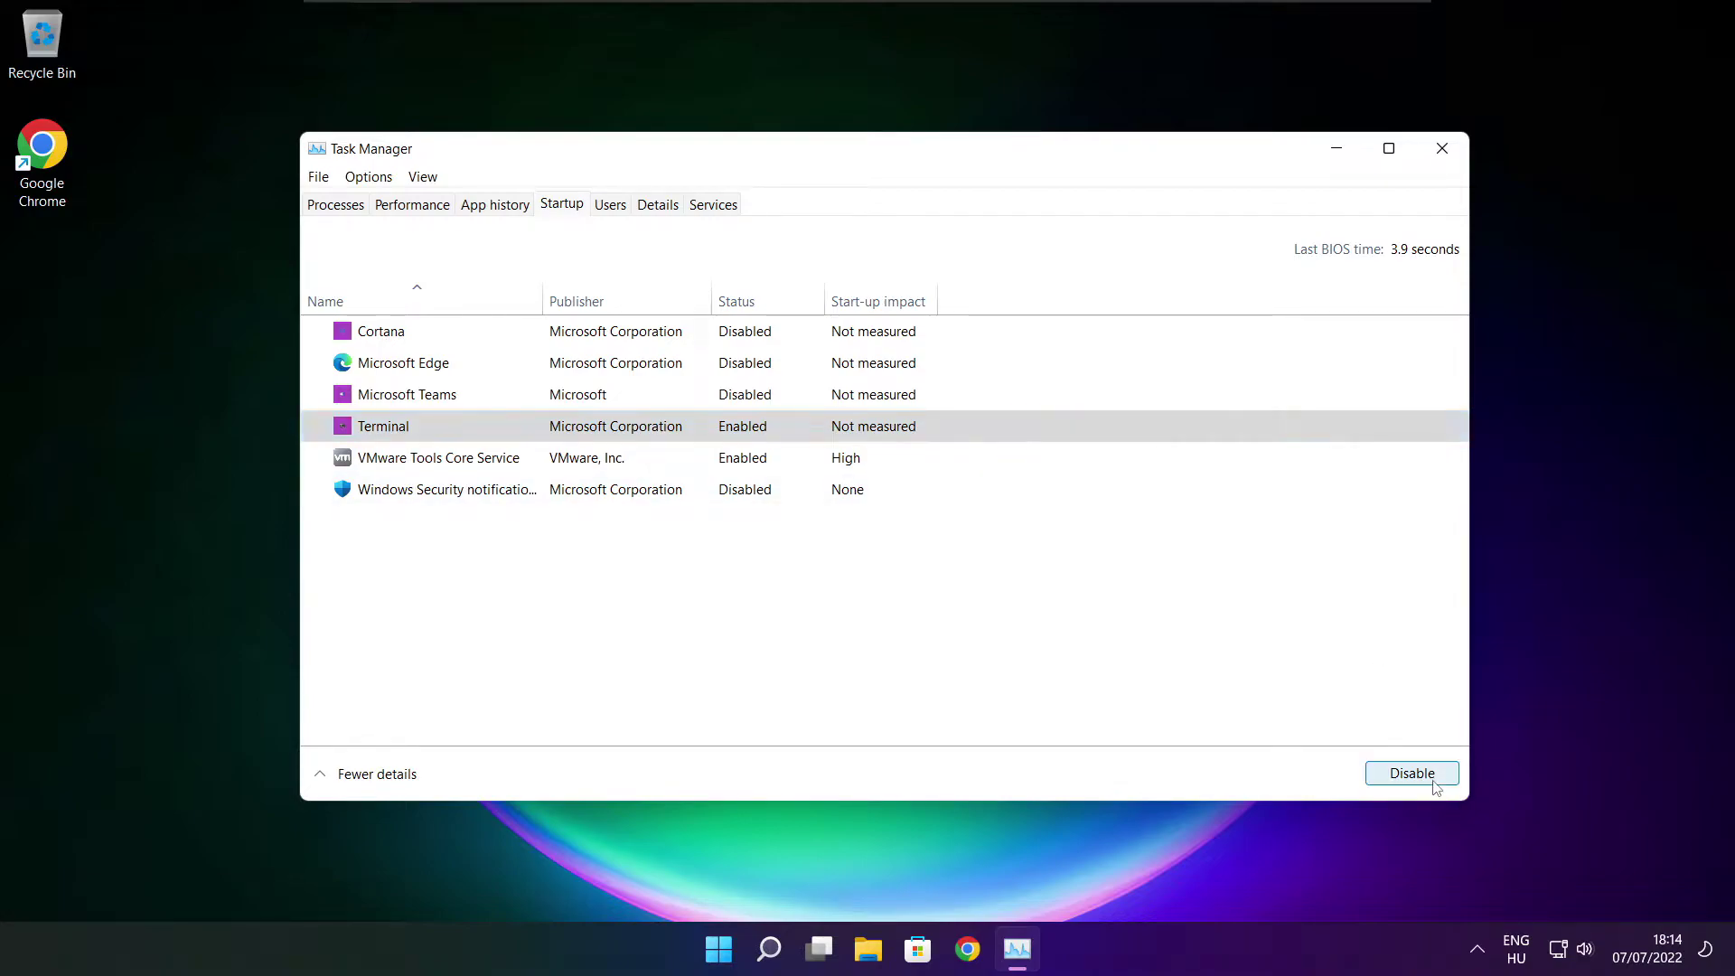
pyautogui.click(709, 433)
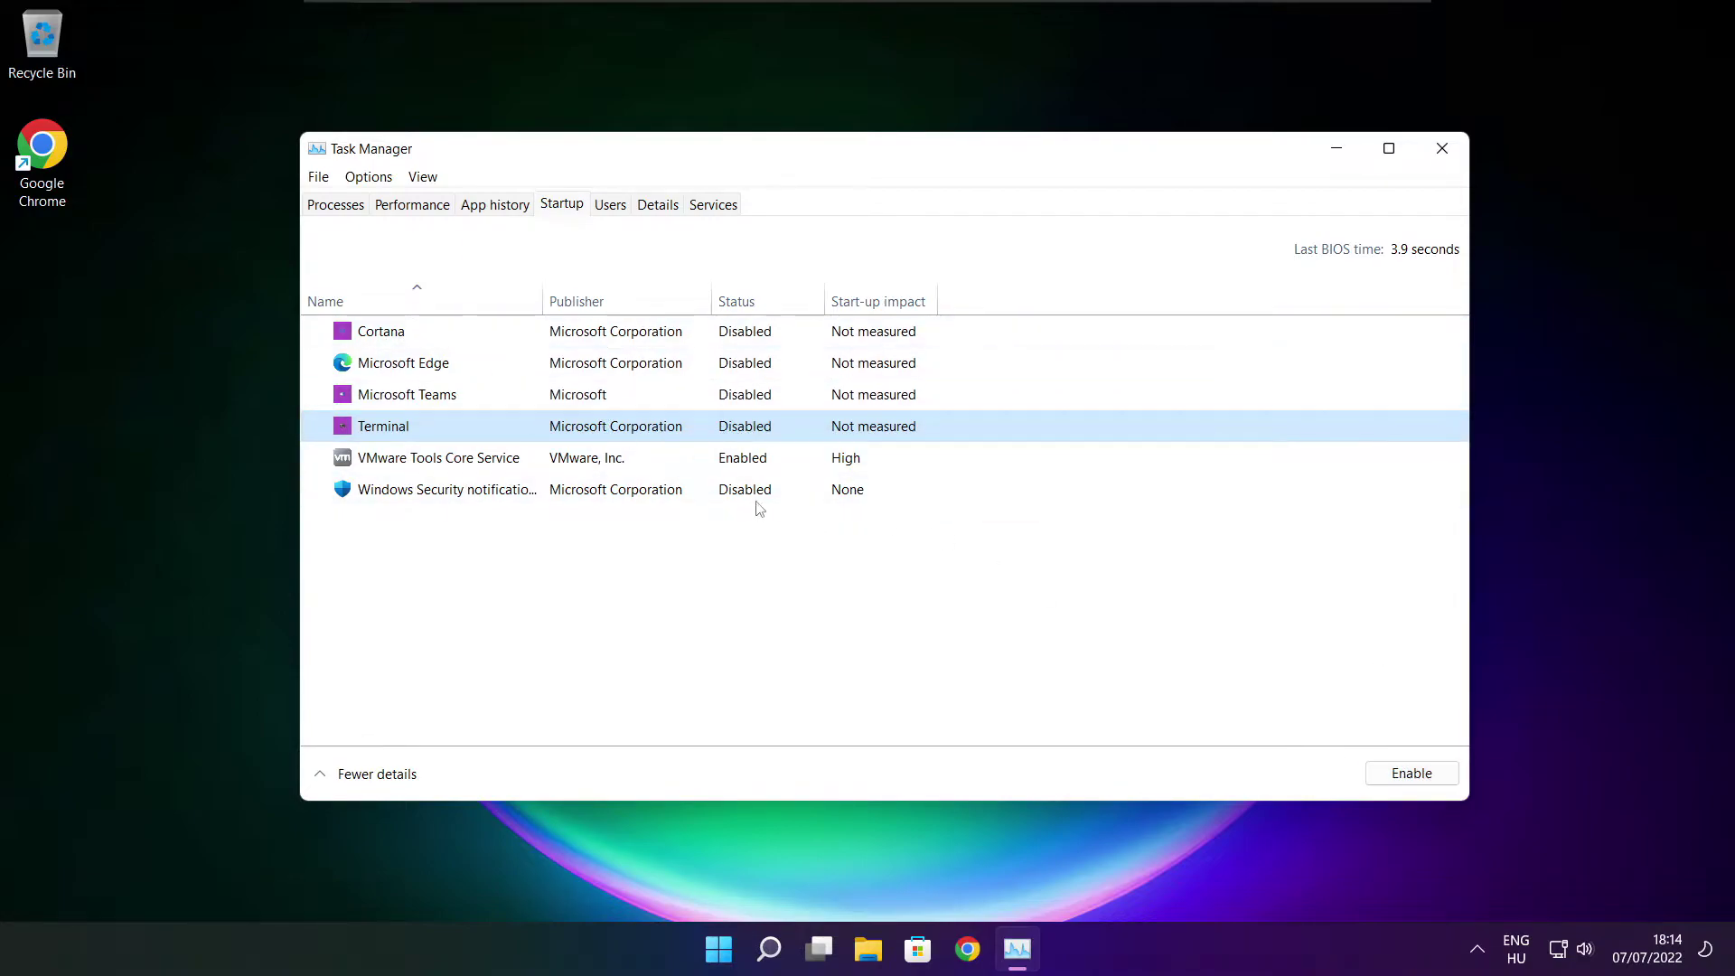
pyautogui.click(1440, 153)
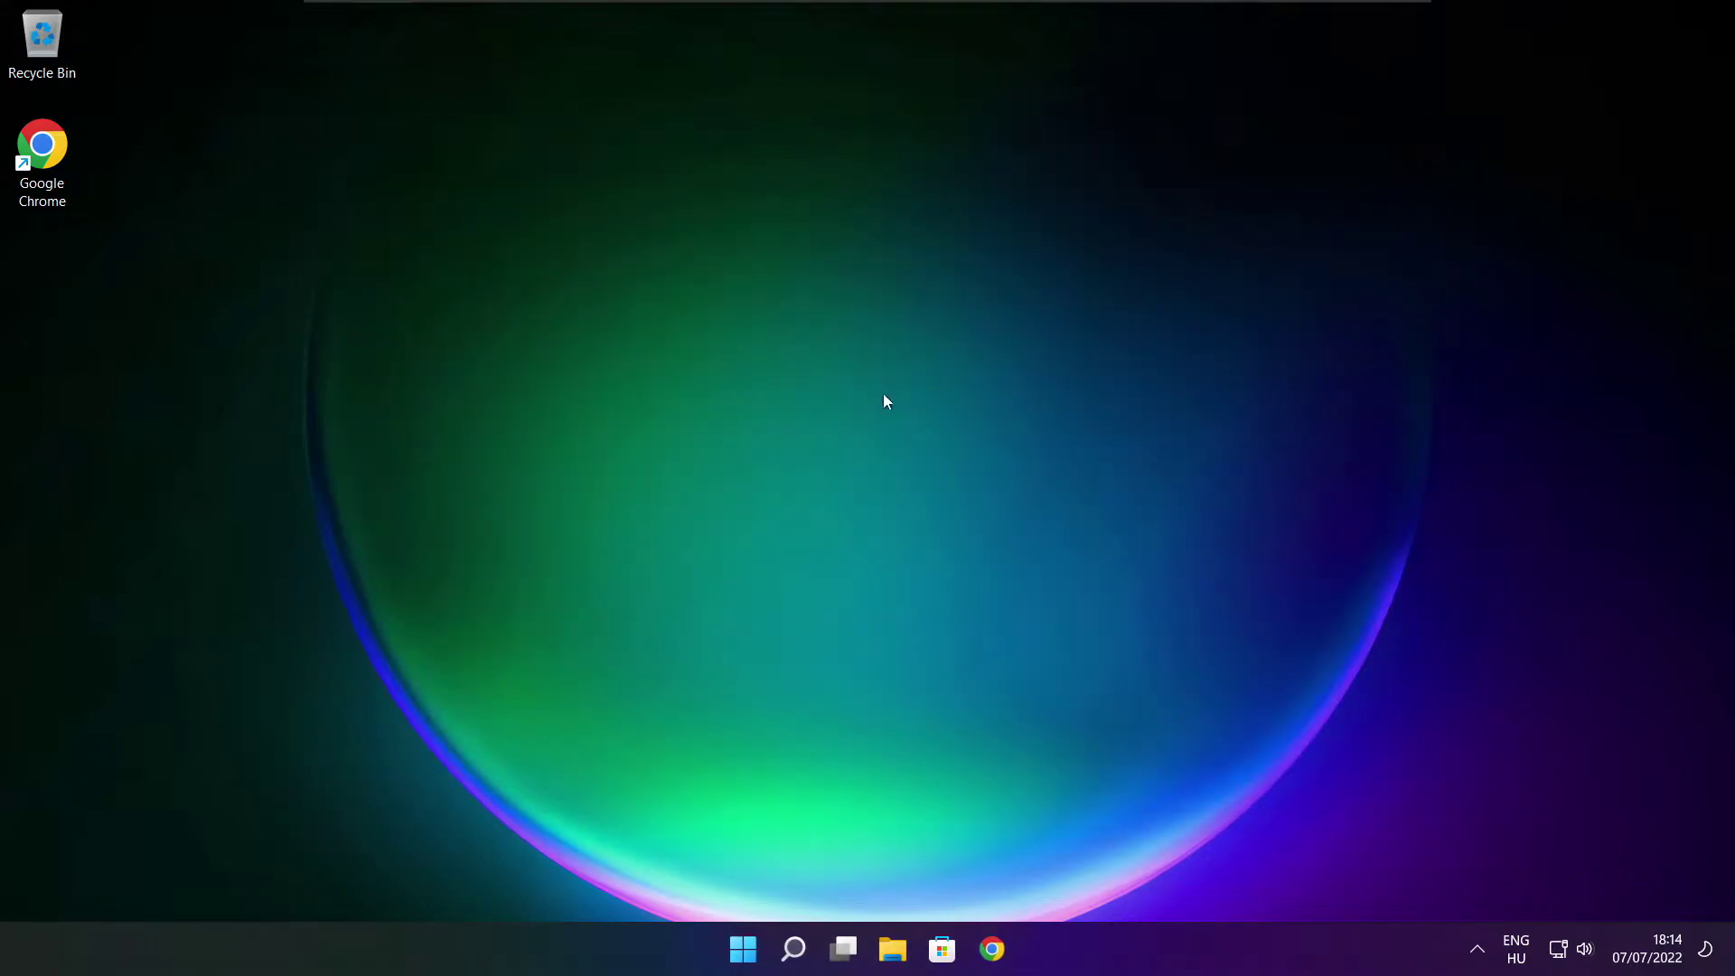
# Search 'optimise' and open Defragment and Optimise Drives
pyautogui.click(795, 959)
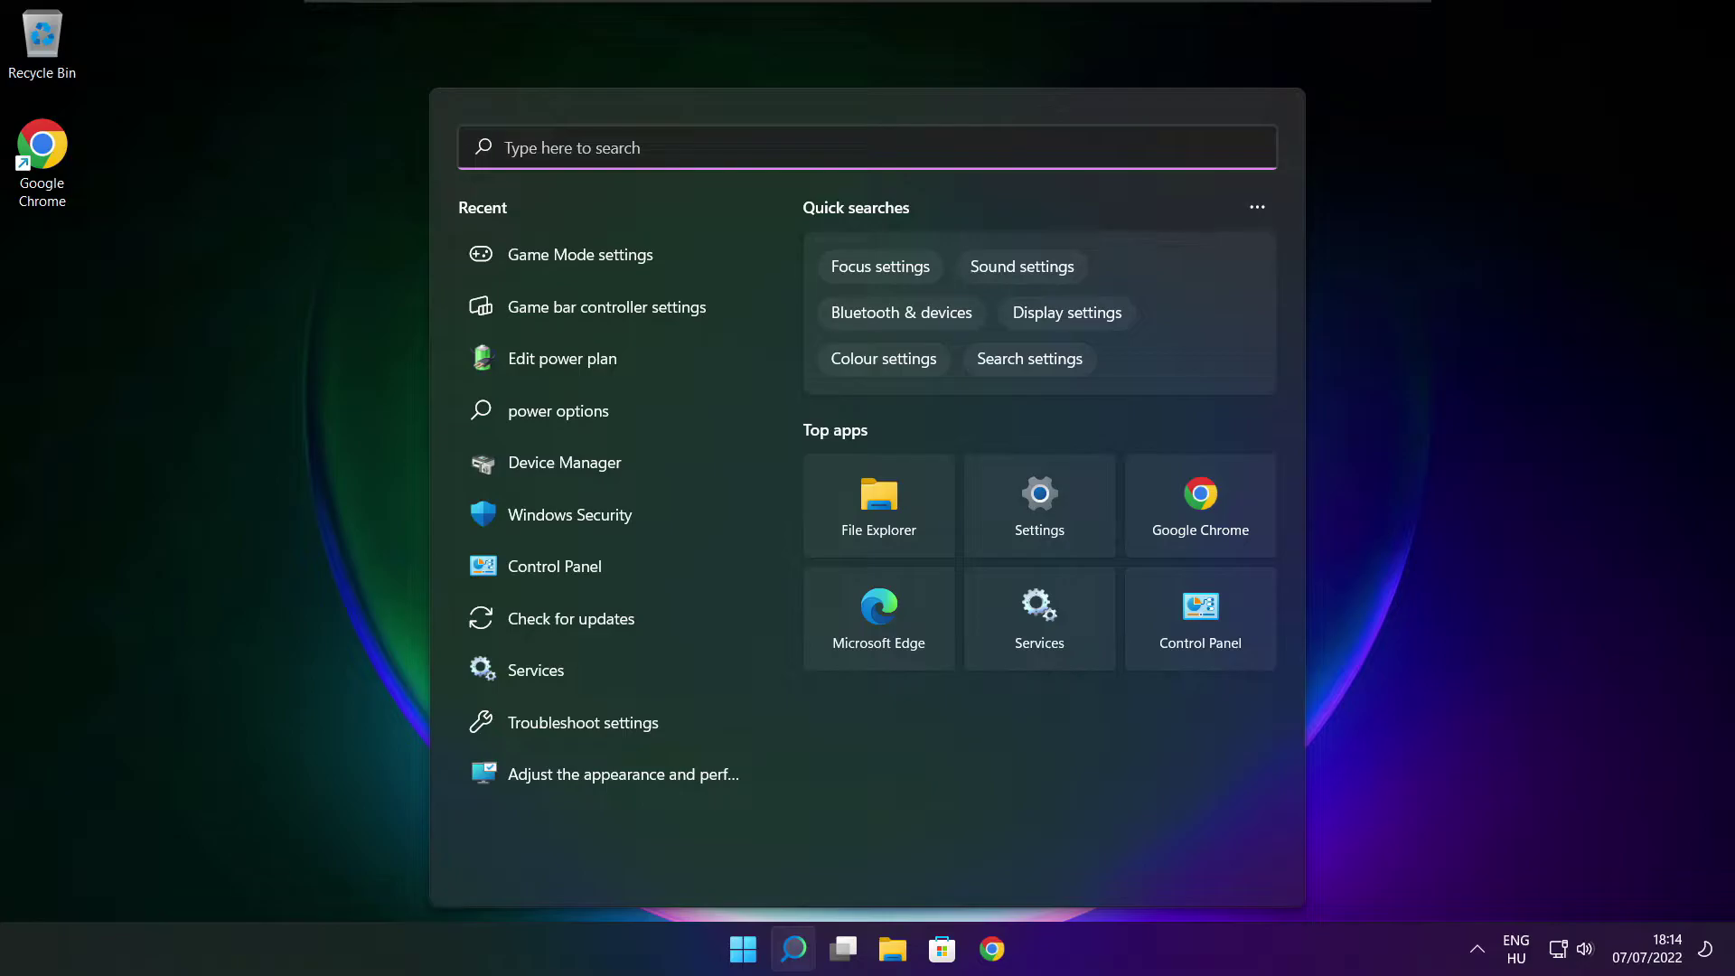
pyautogui.write('optimi')
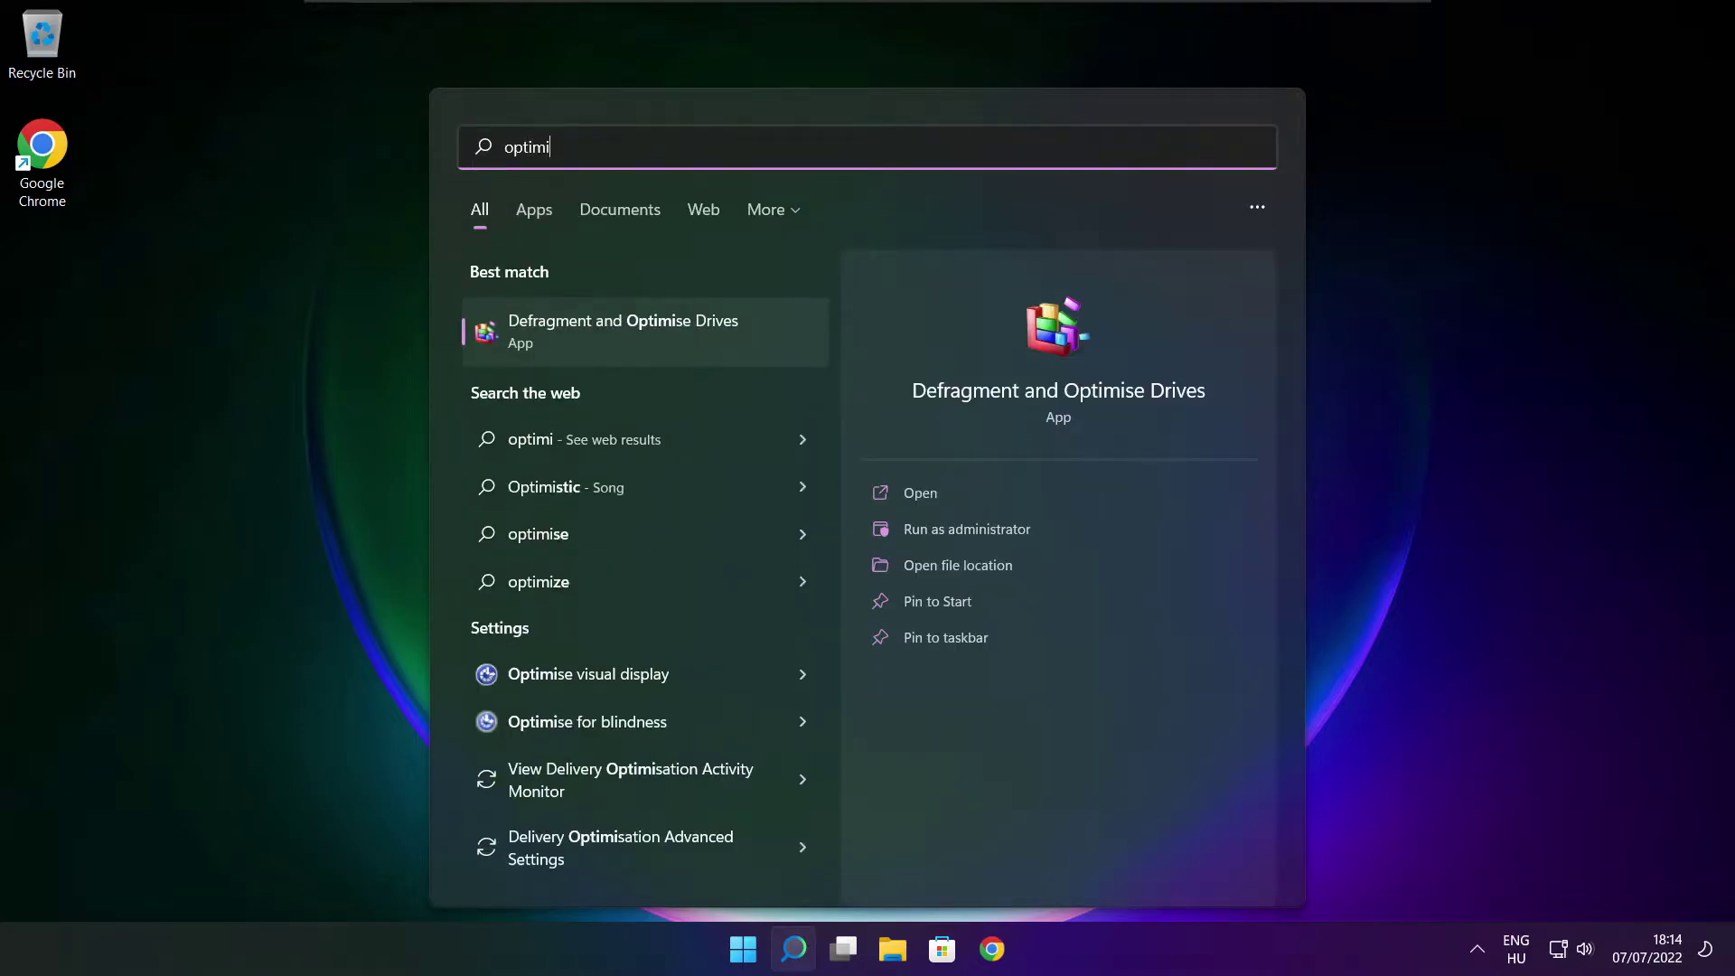
pyautogui.write('se')
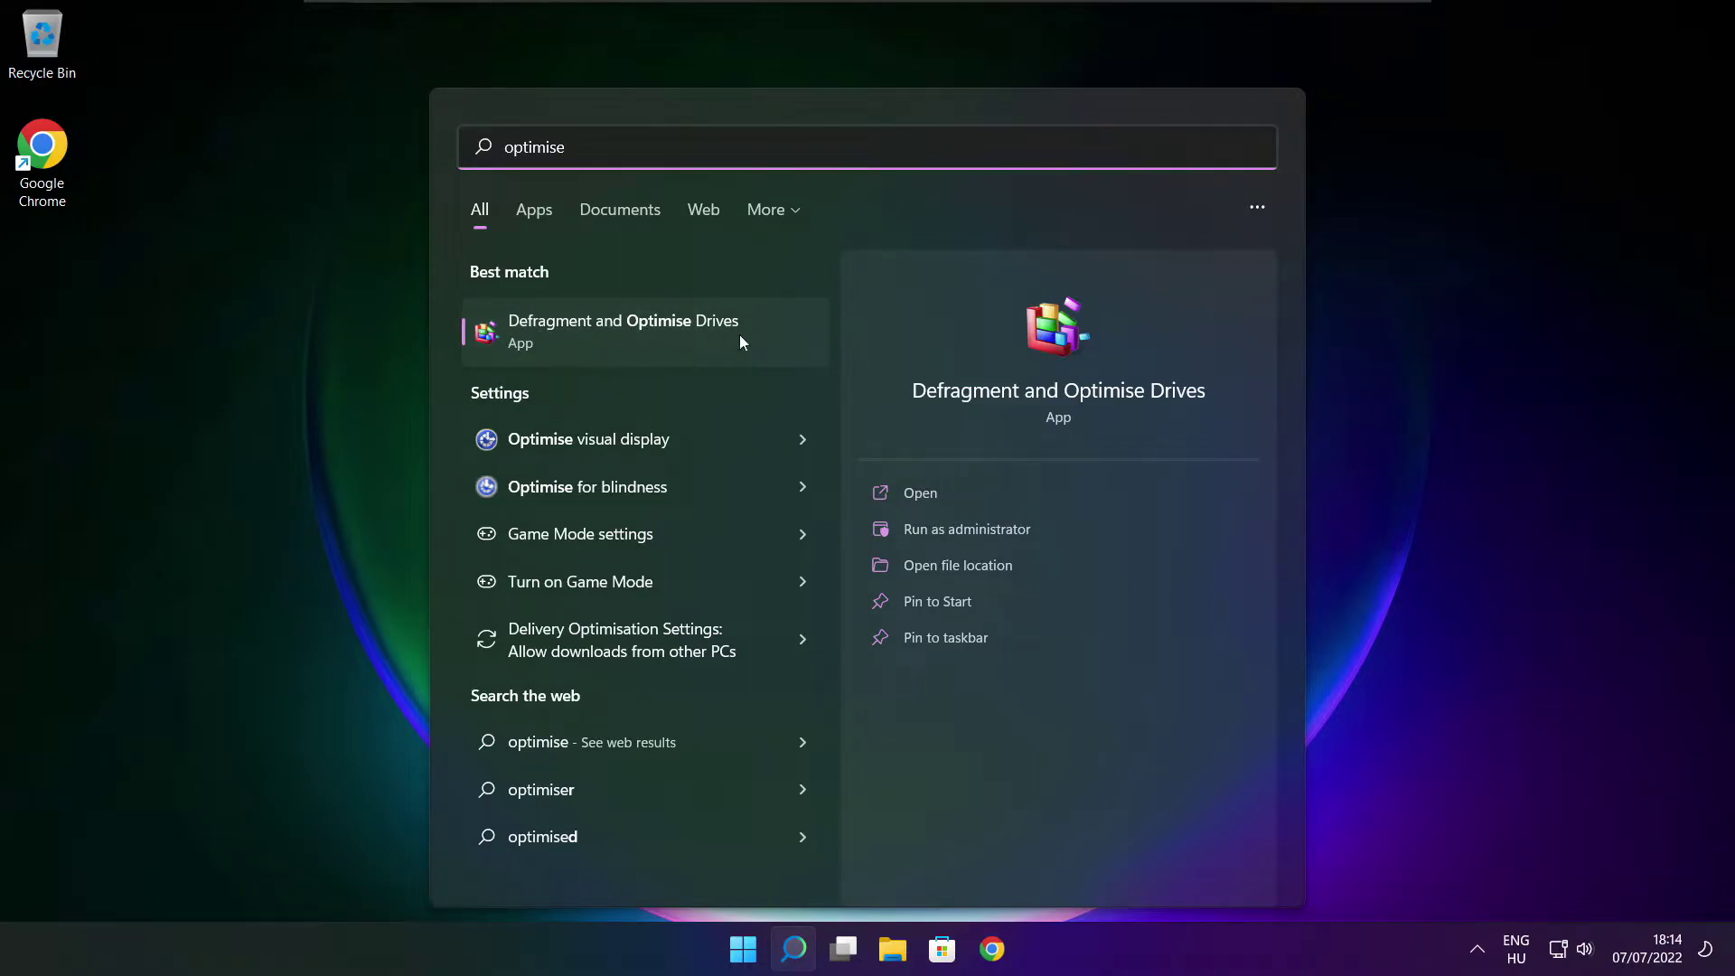
pyautogui.click(667, 331)
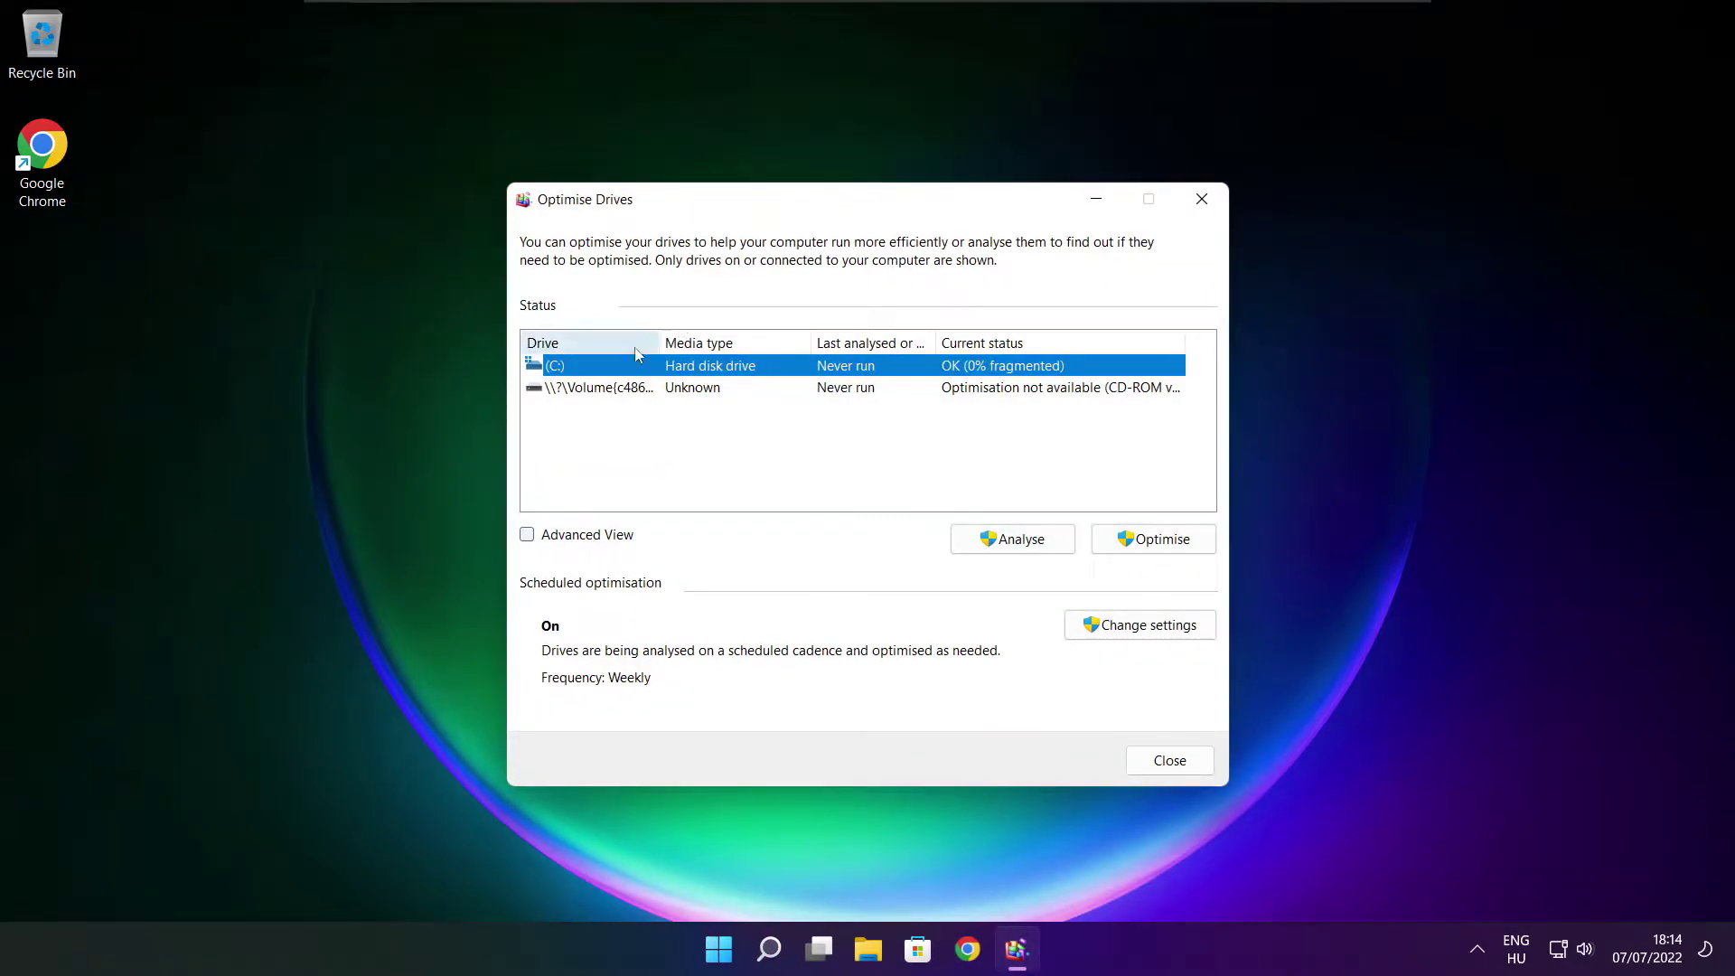
# Analyse drive C: (9% fragmented), start optimising it, and close the window
pyautogui.click(998, 540)
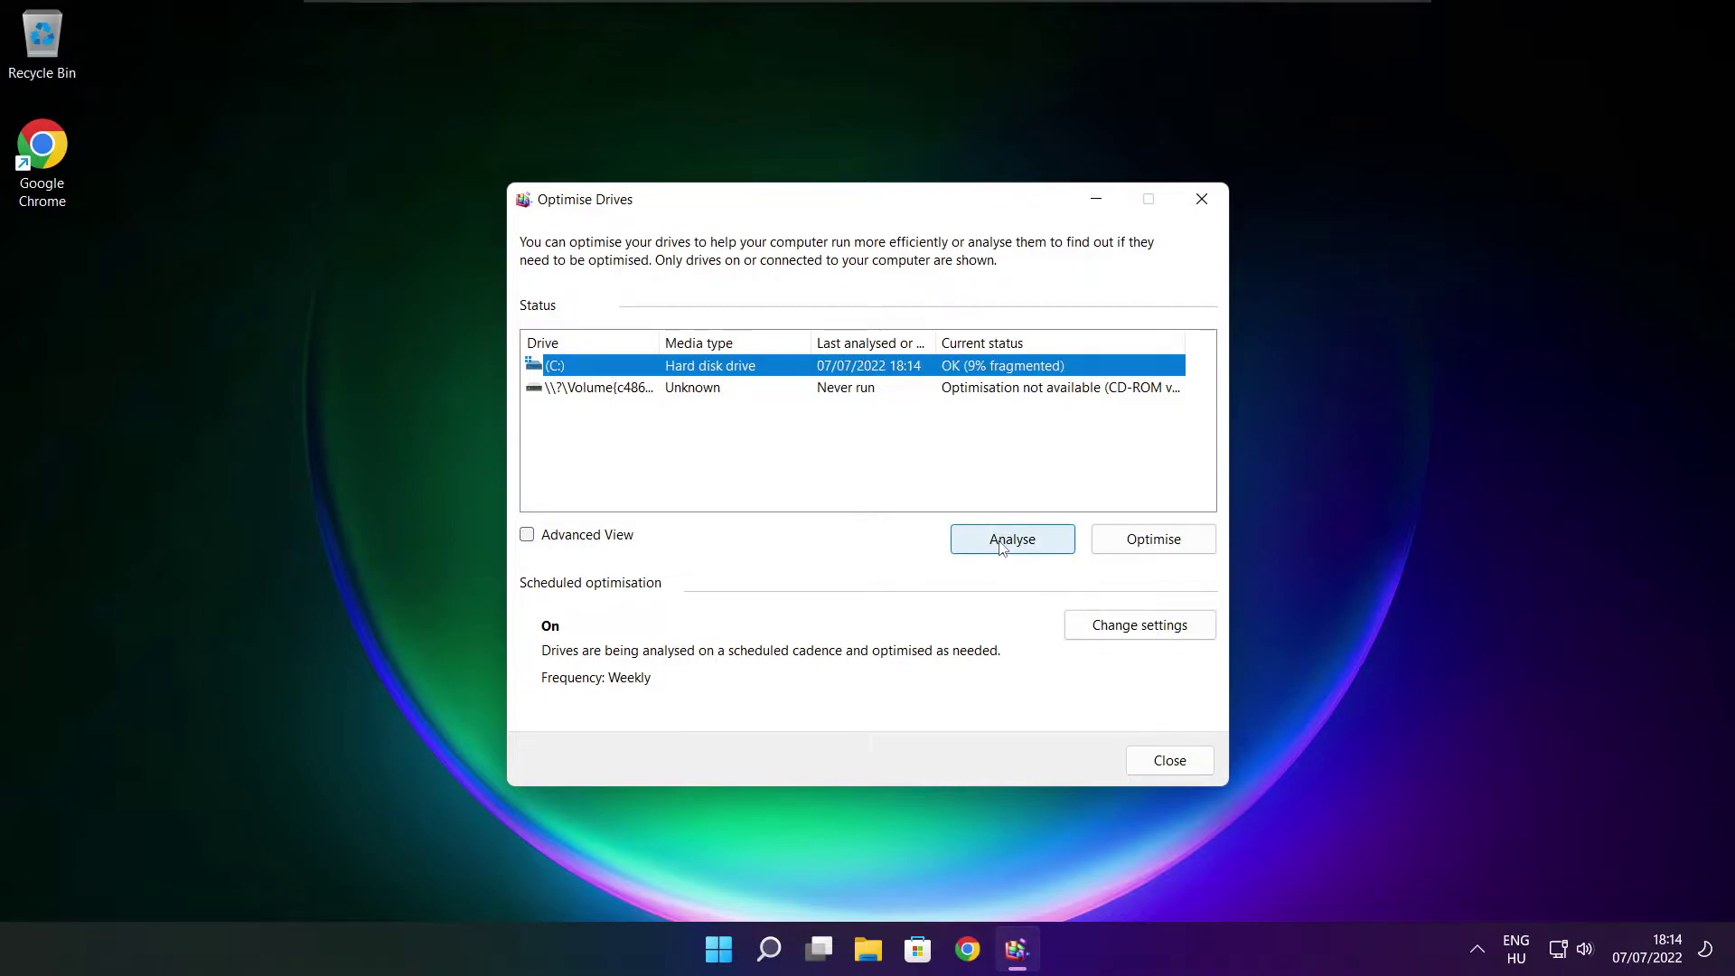
pyautogui.click(1165, 546)
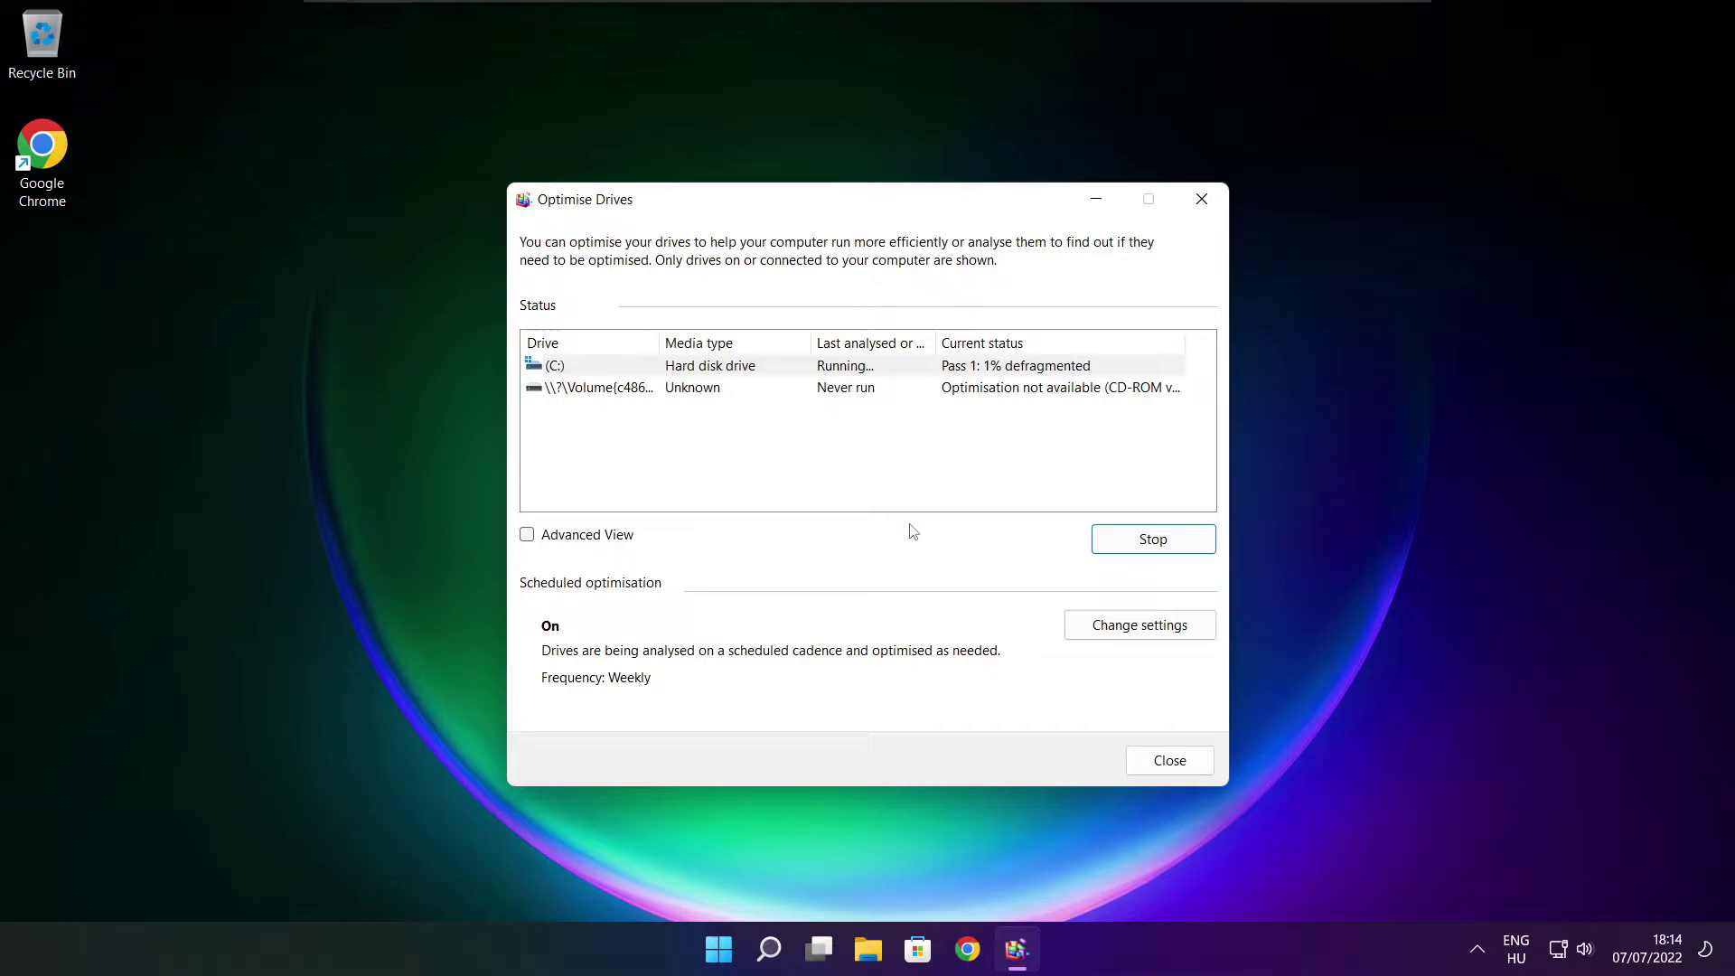
pyautogui.hotkey('alt', 'F4')
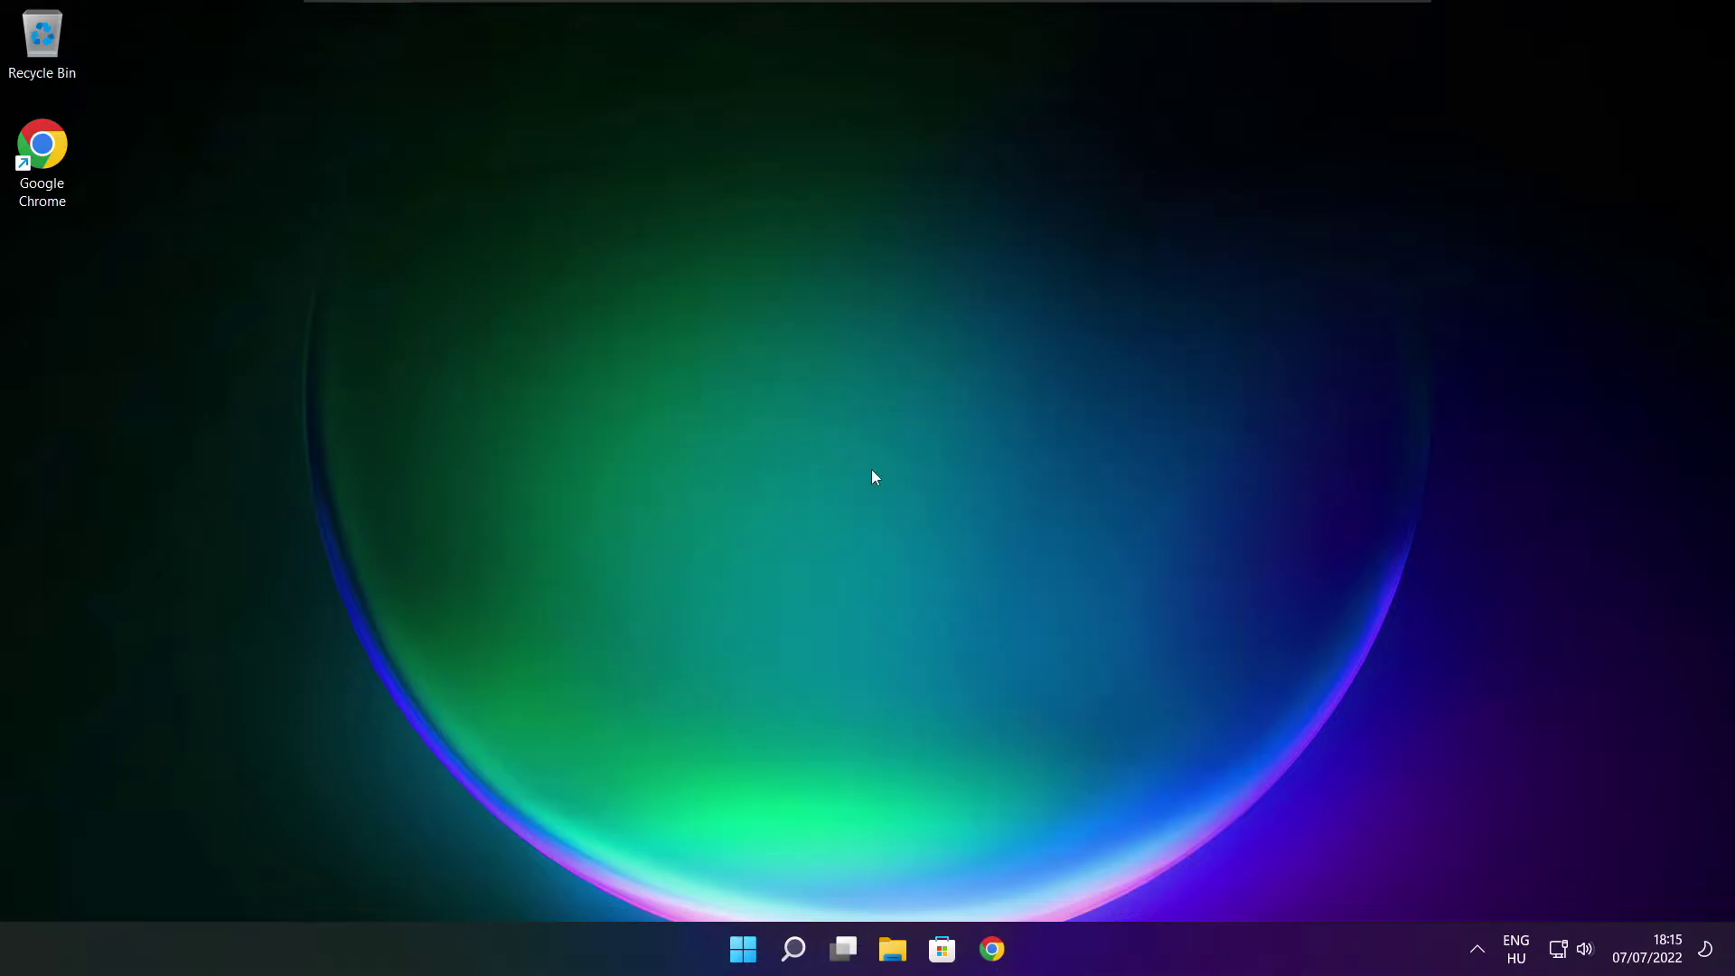
# Search 'updates', run Check for updates in Windows Update, then close Settings
pyautogui.click(793, 949)
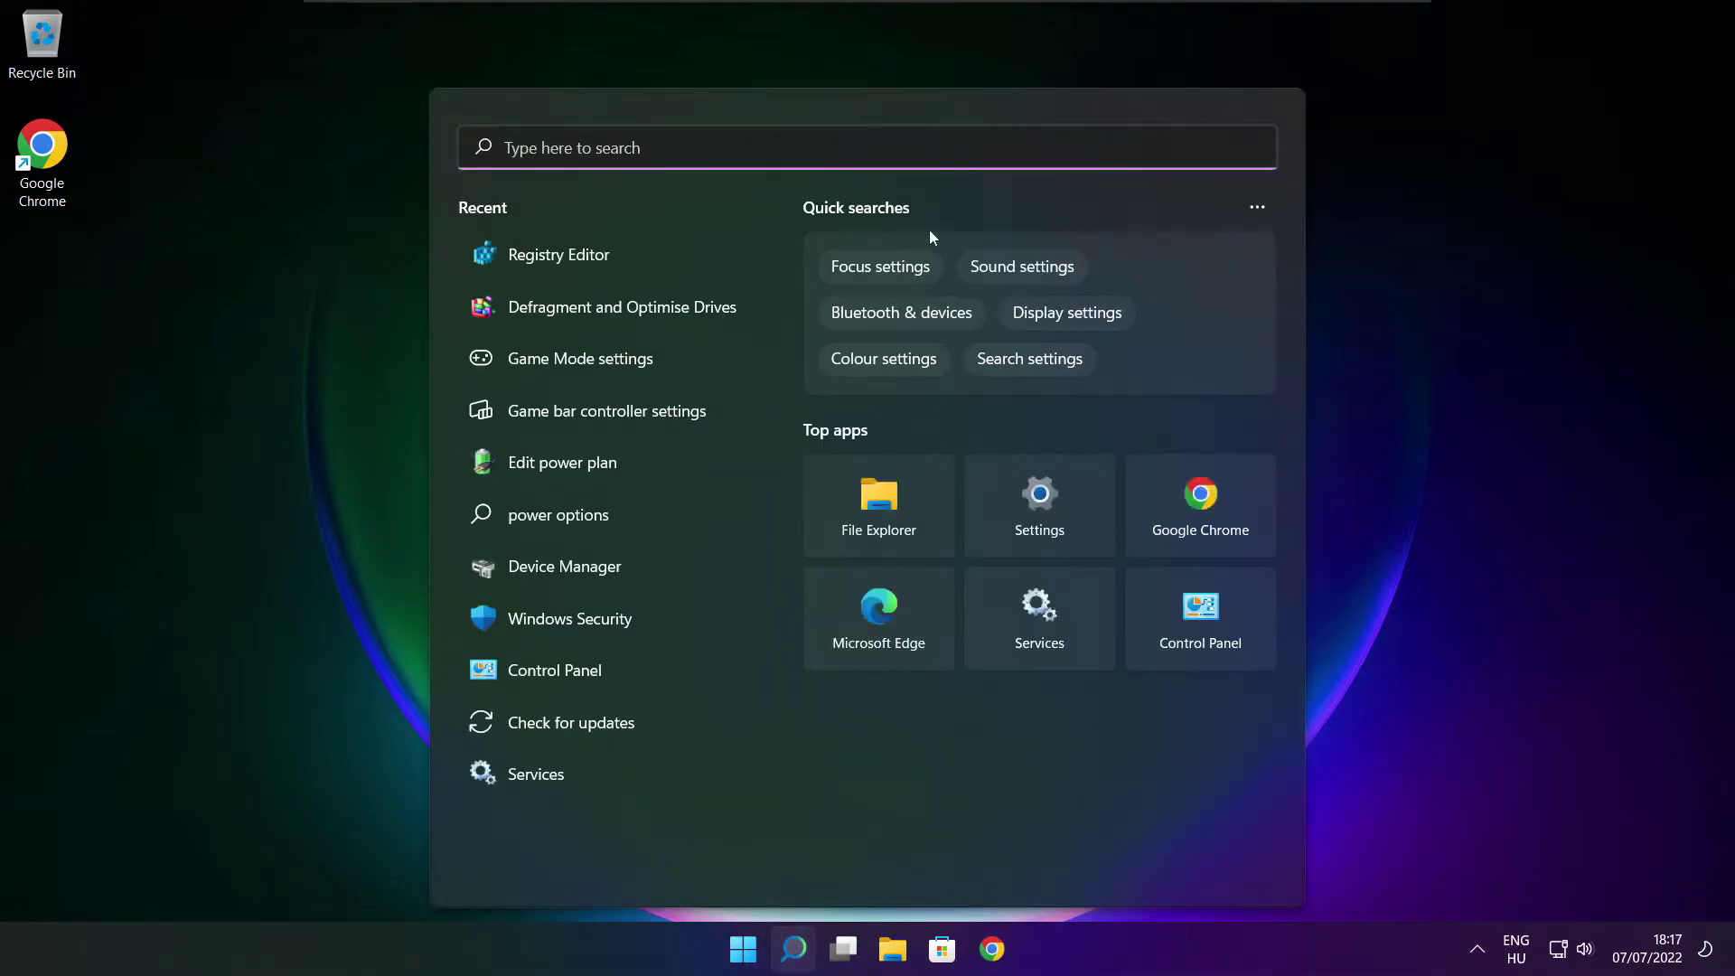
pyautogui.write('updates')
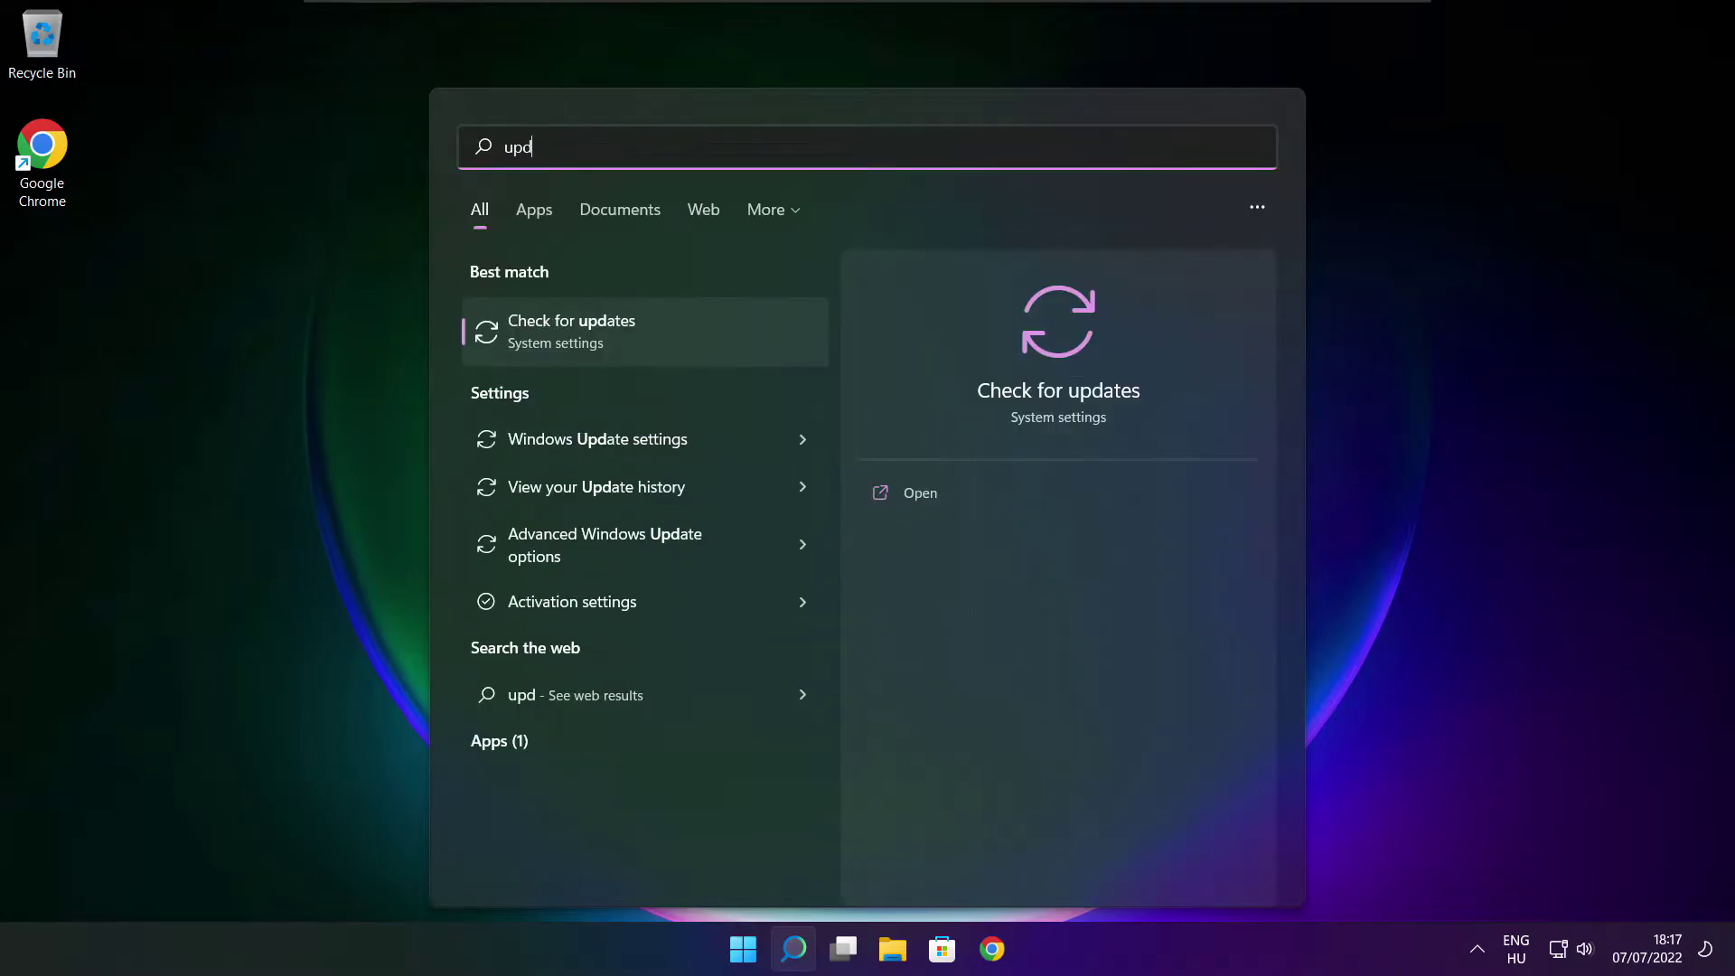
pyautogui.click(631, 338)
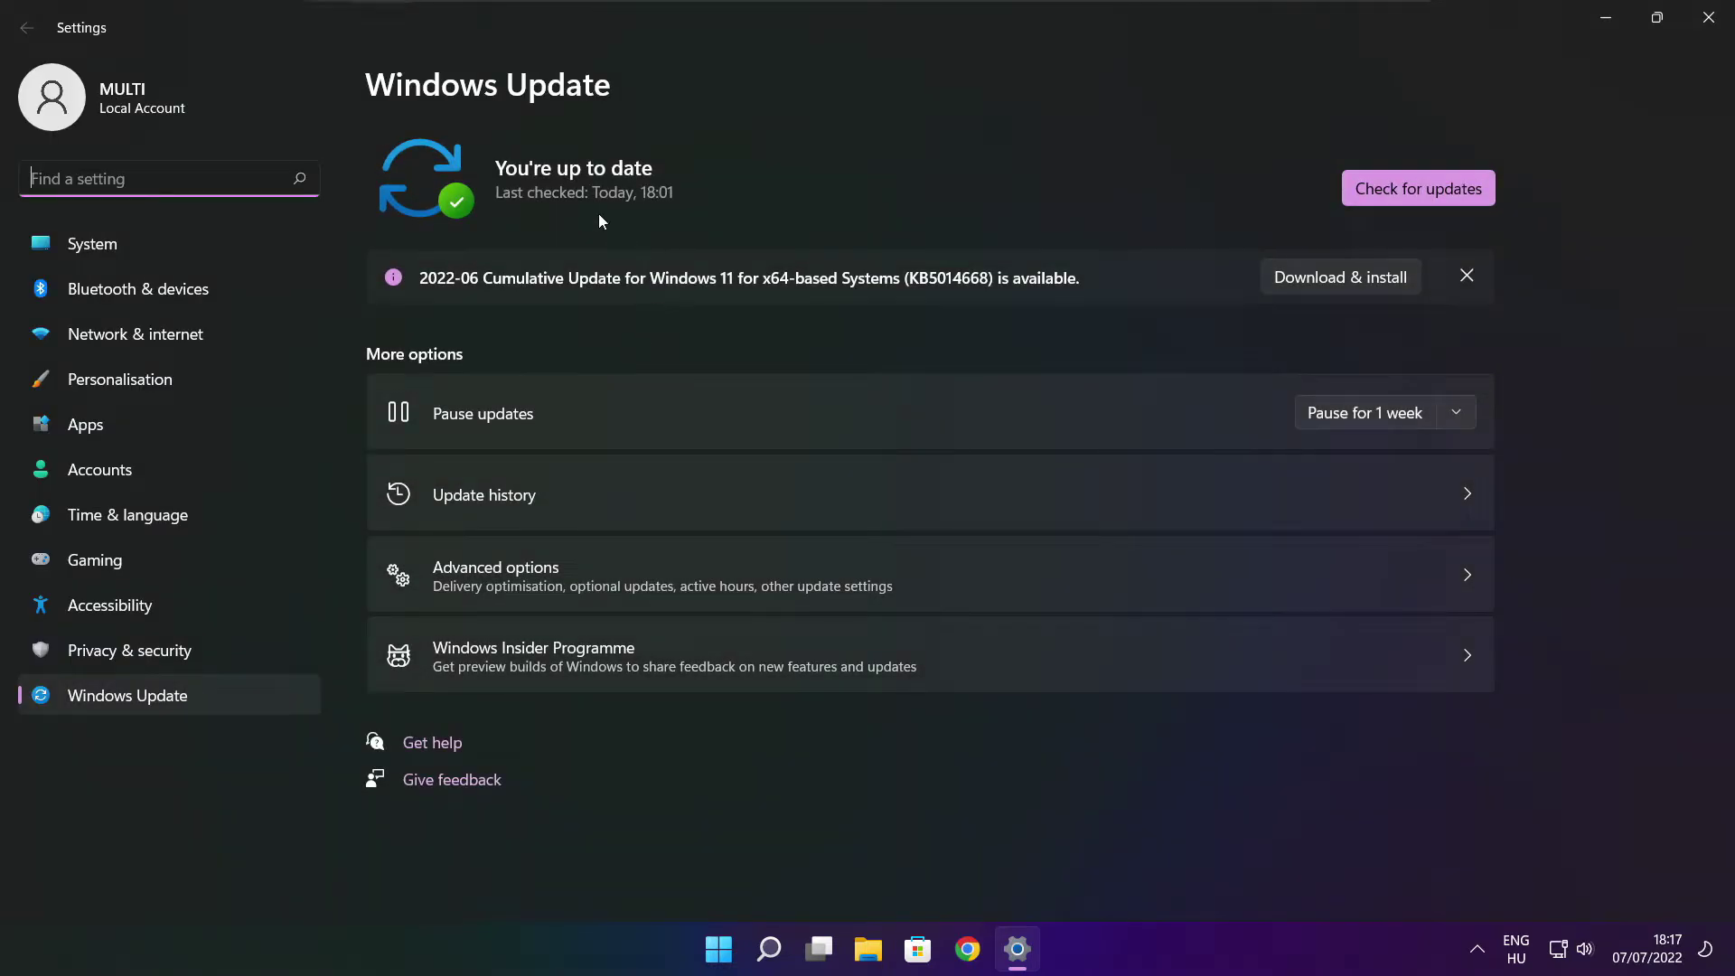
pyautogui.click(1418, 188)
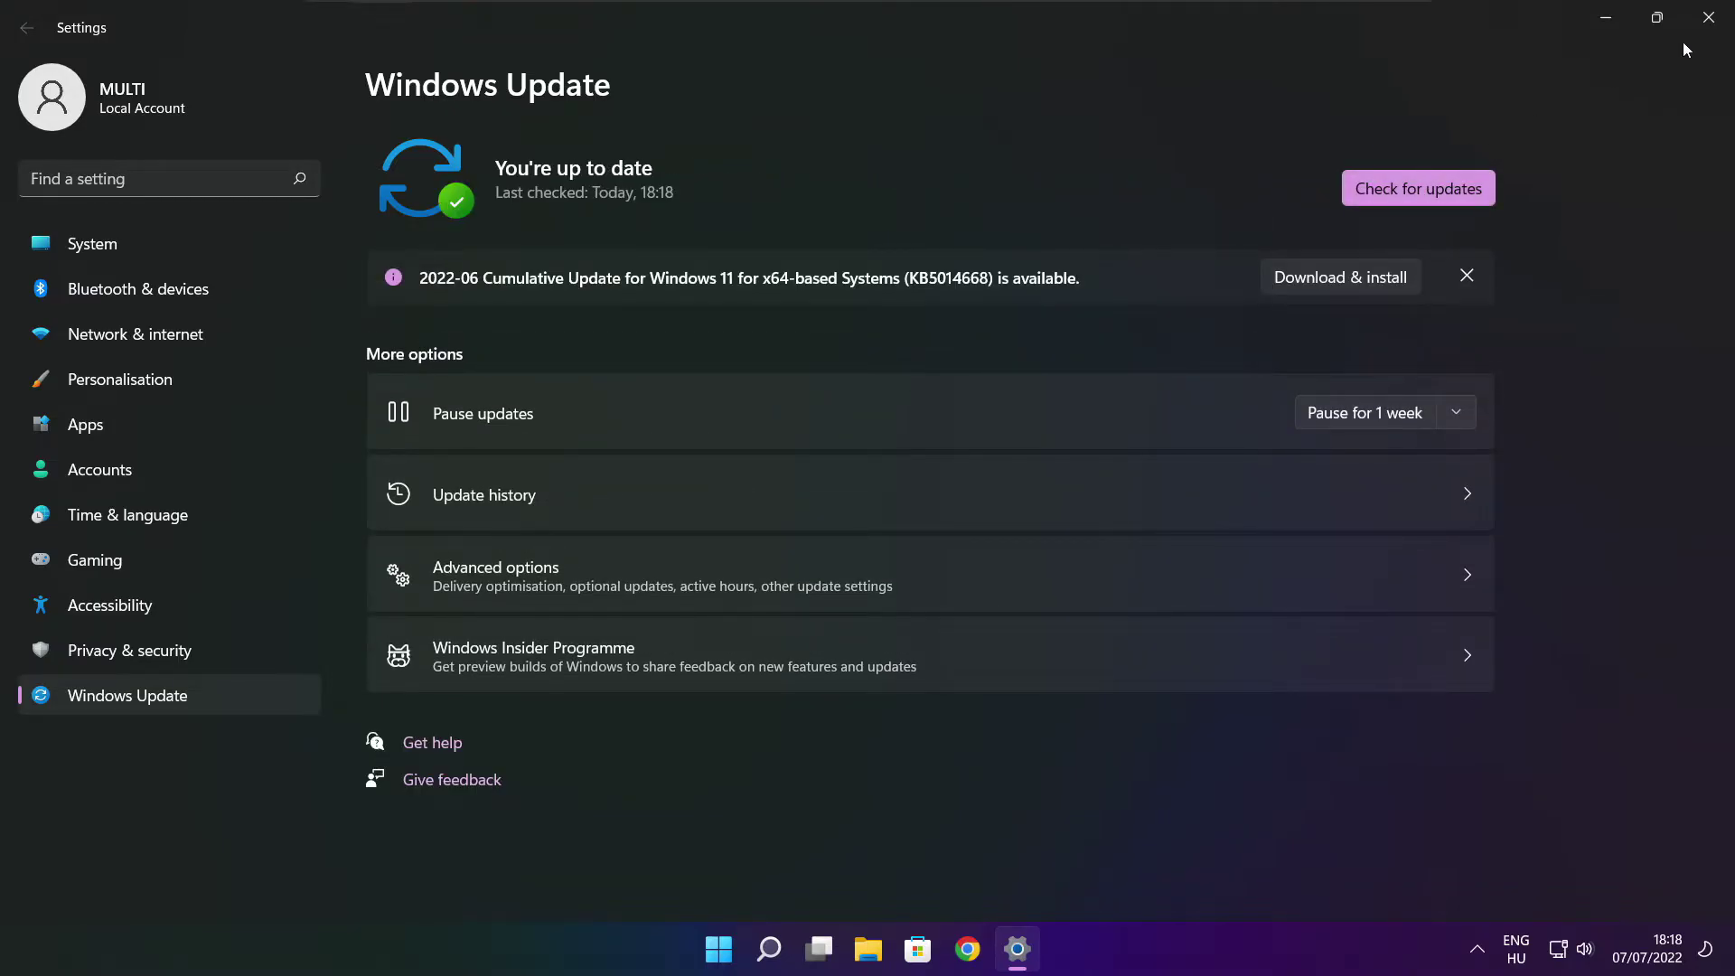
pyautogui.click(1707, 20)
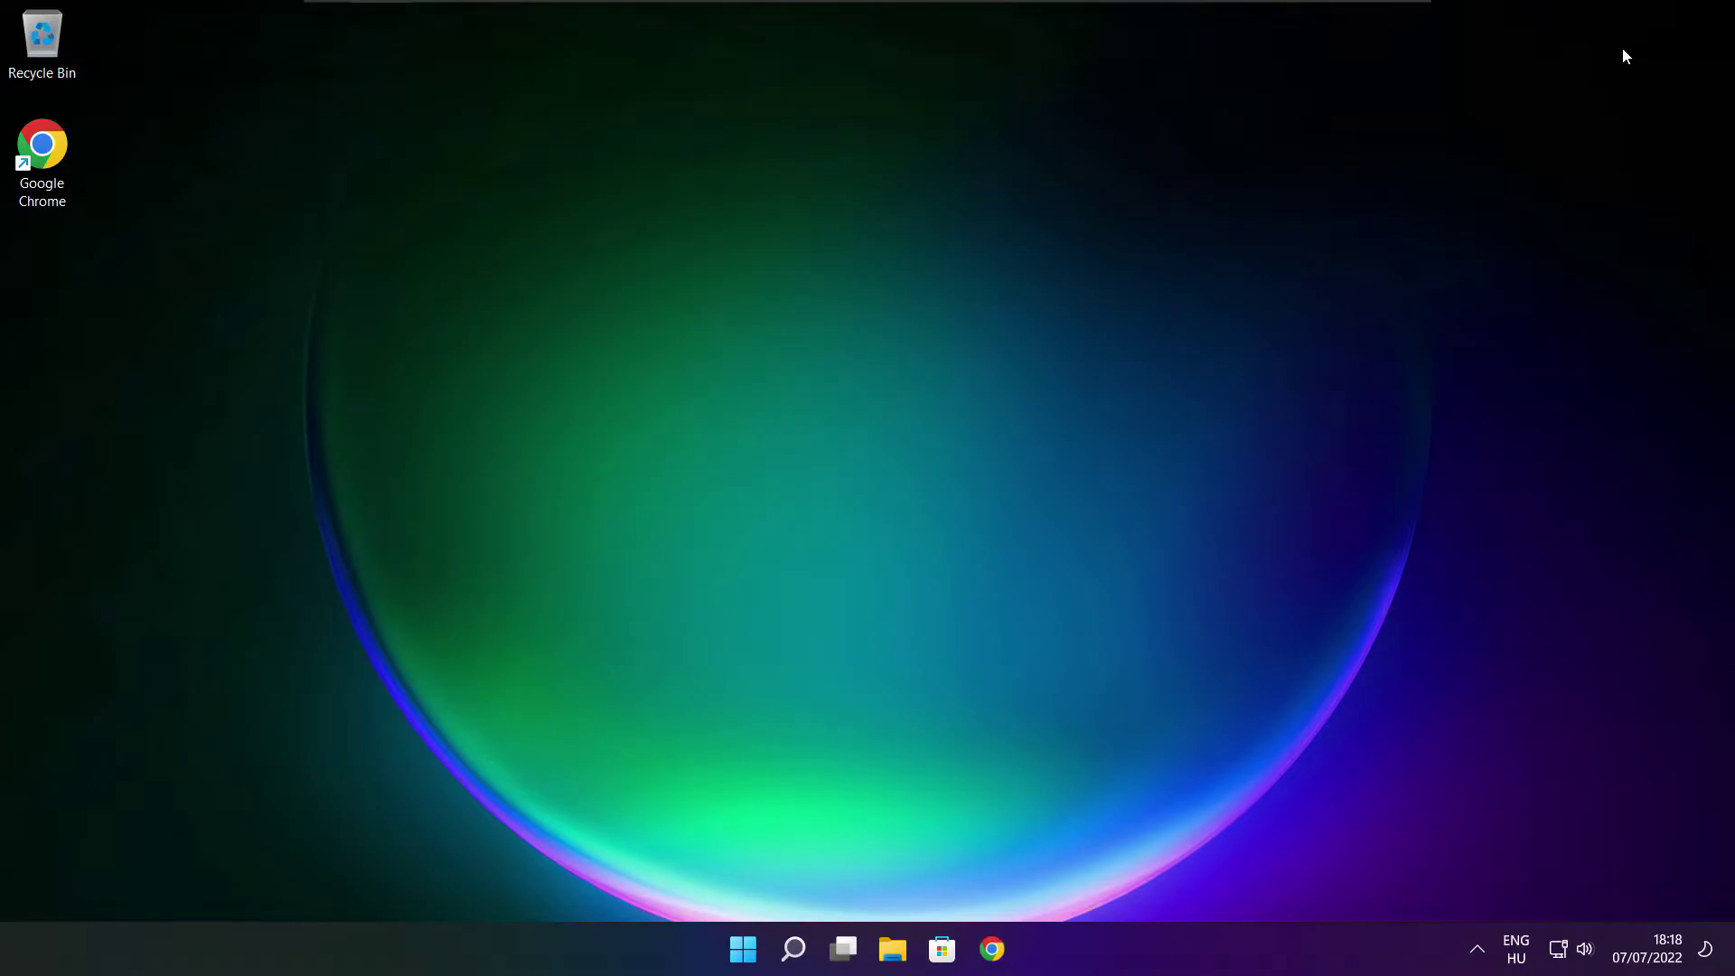
# Launch Registry Editor via 'regedit' search and navigate to HKEY_CURRENT_USER\System\GameConfigStore
pyautogui.click(794, 949)
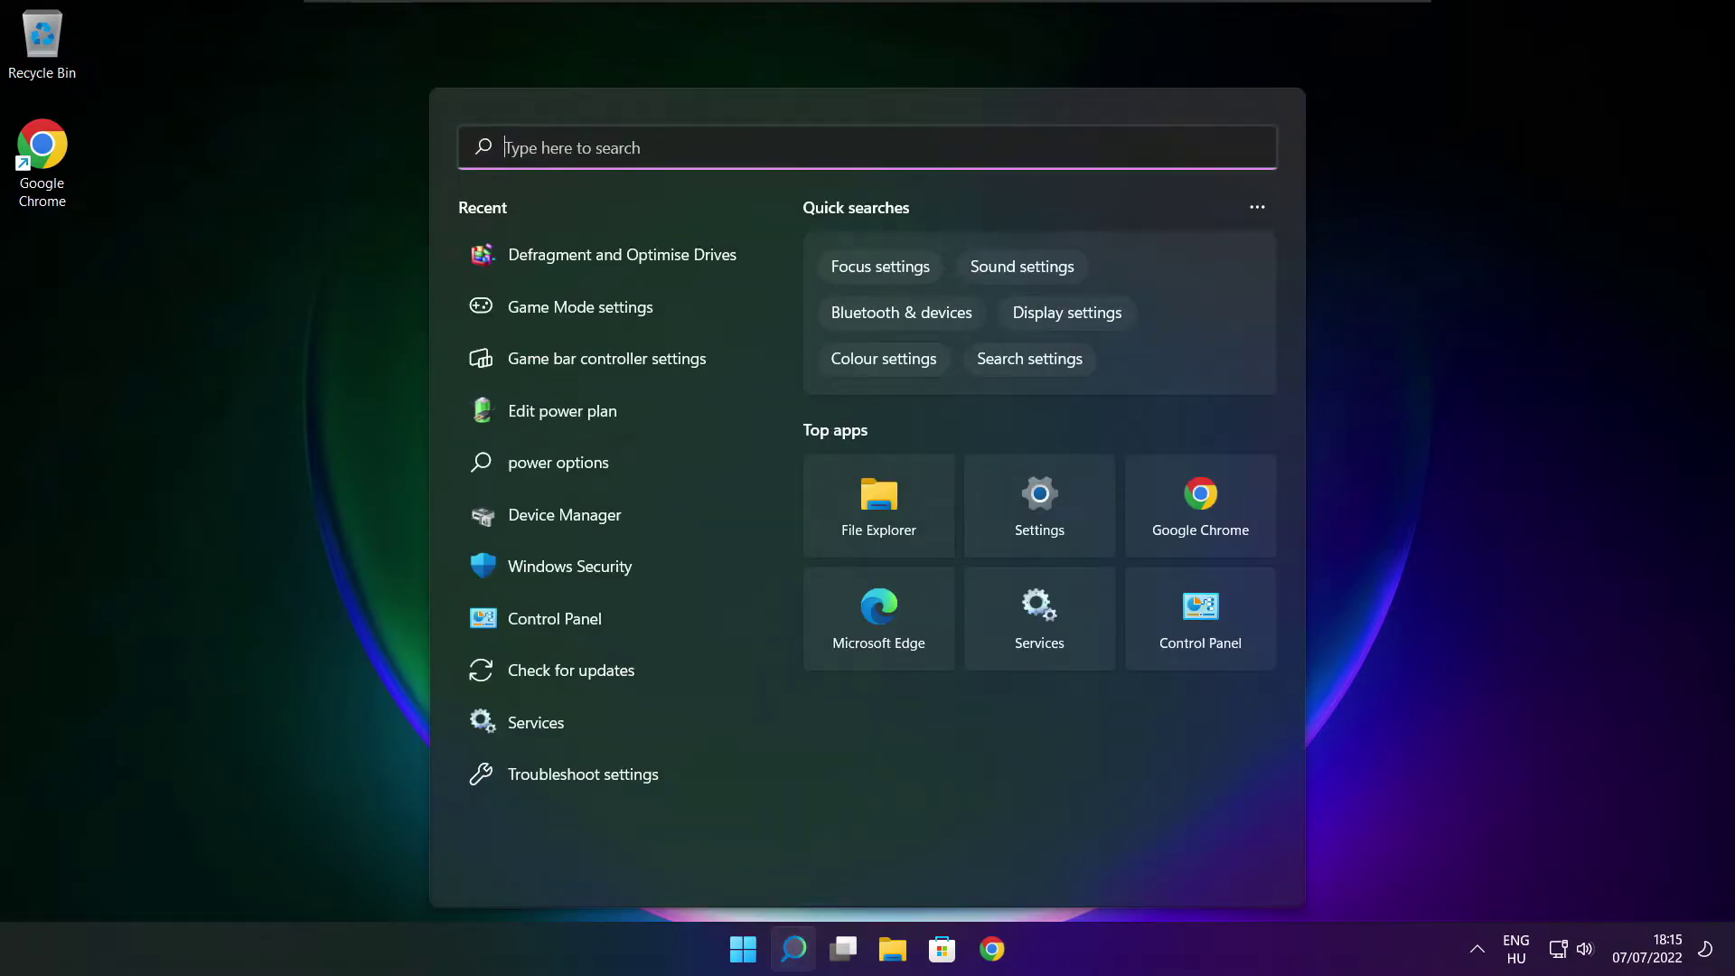
pyautogui.write('regedit')
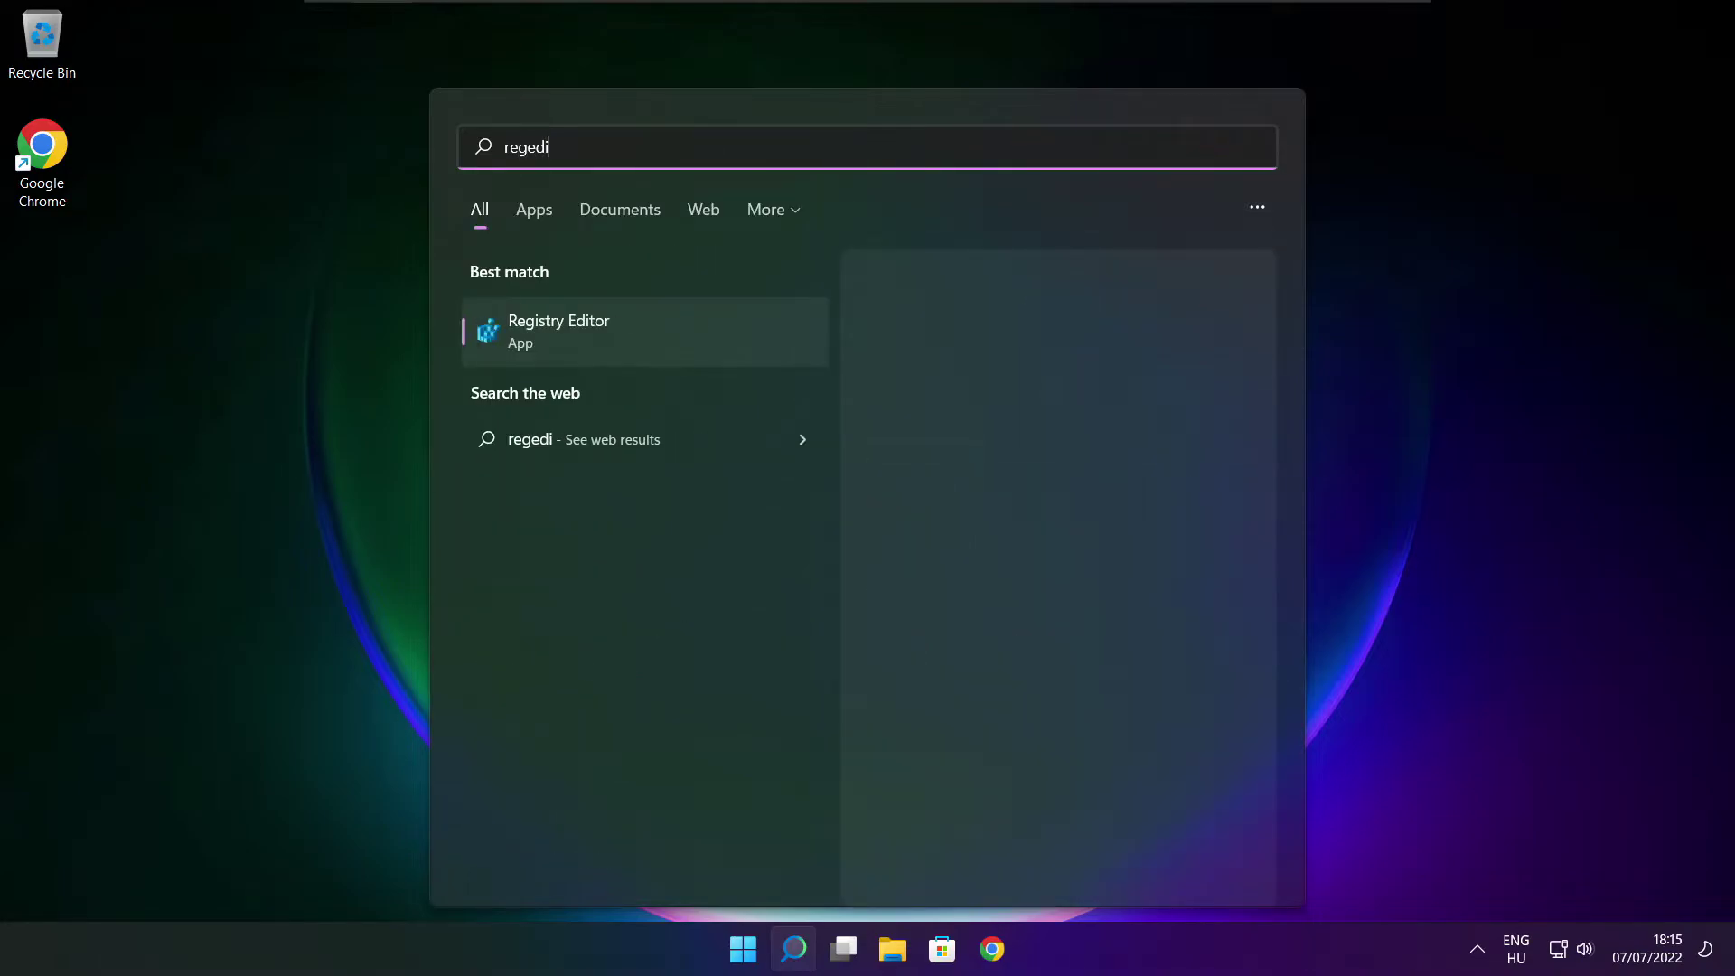
pyautogui.click(660, 331)
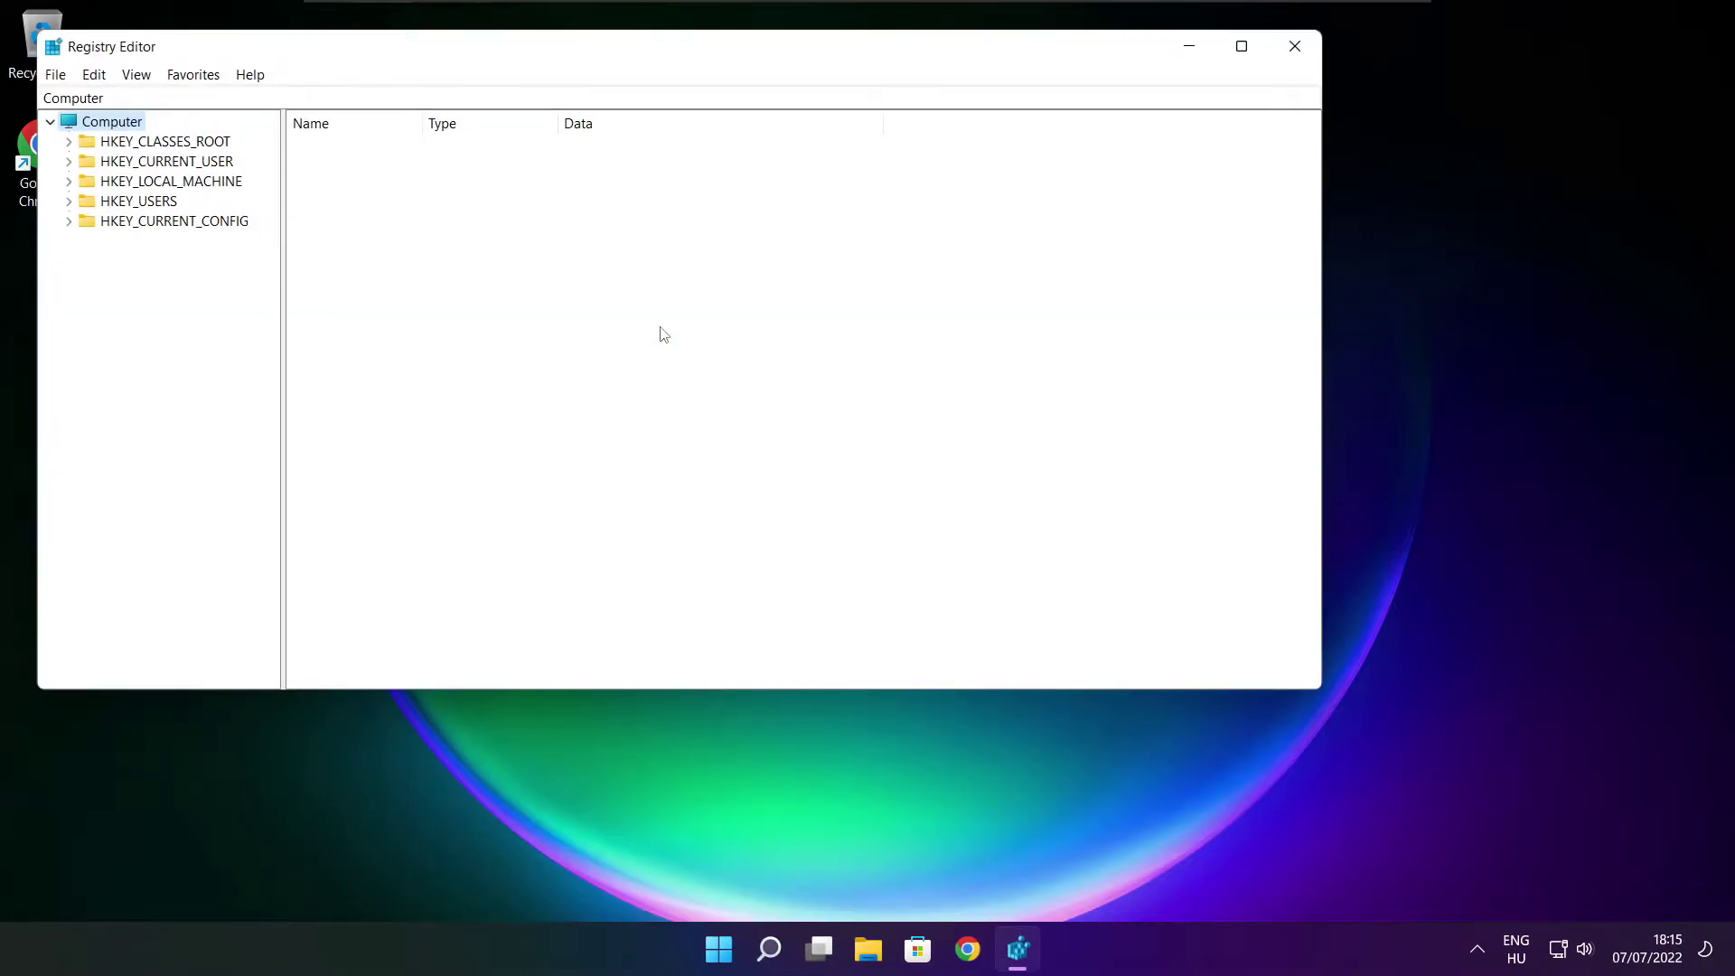
pyautogui.moveTo(522, 66); pyautogui.dragTo(705, 193)
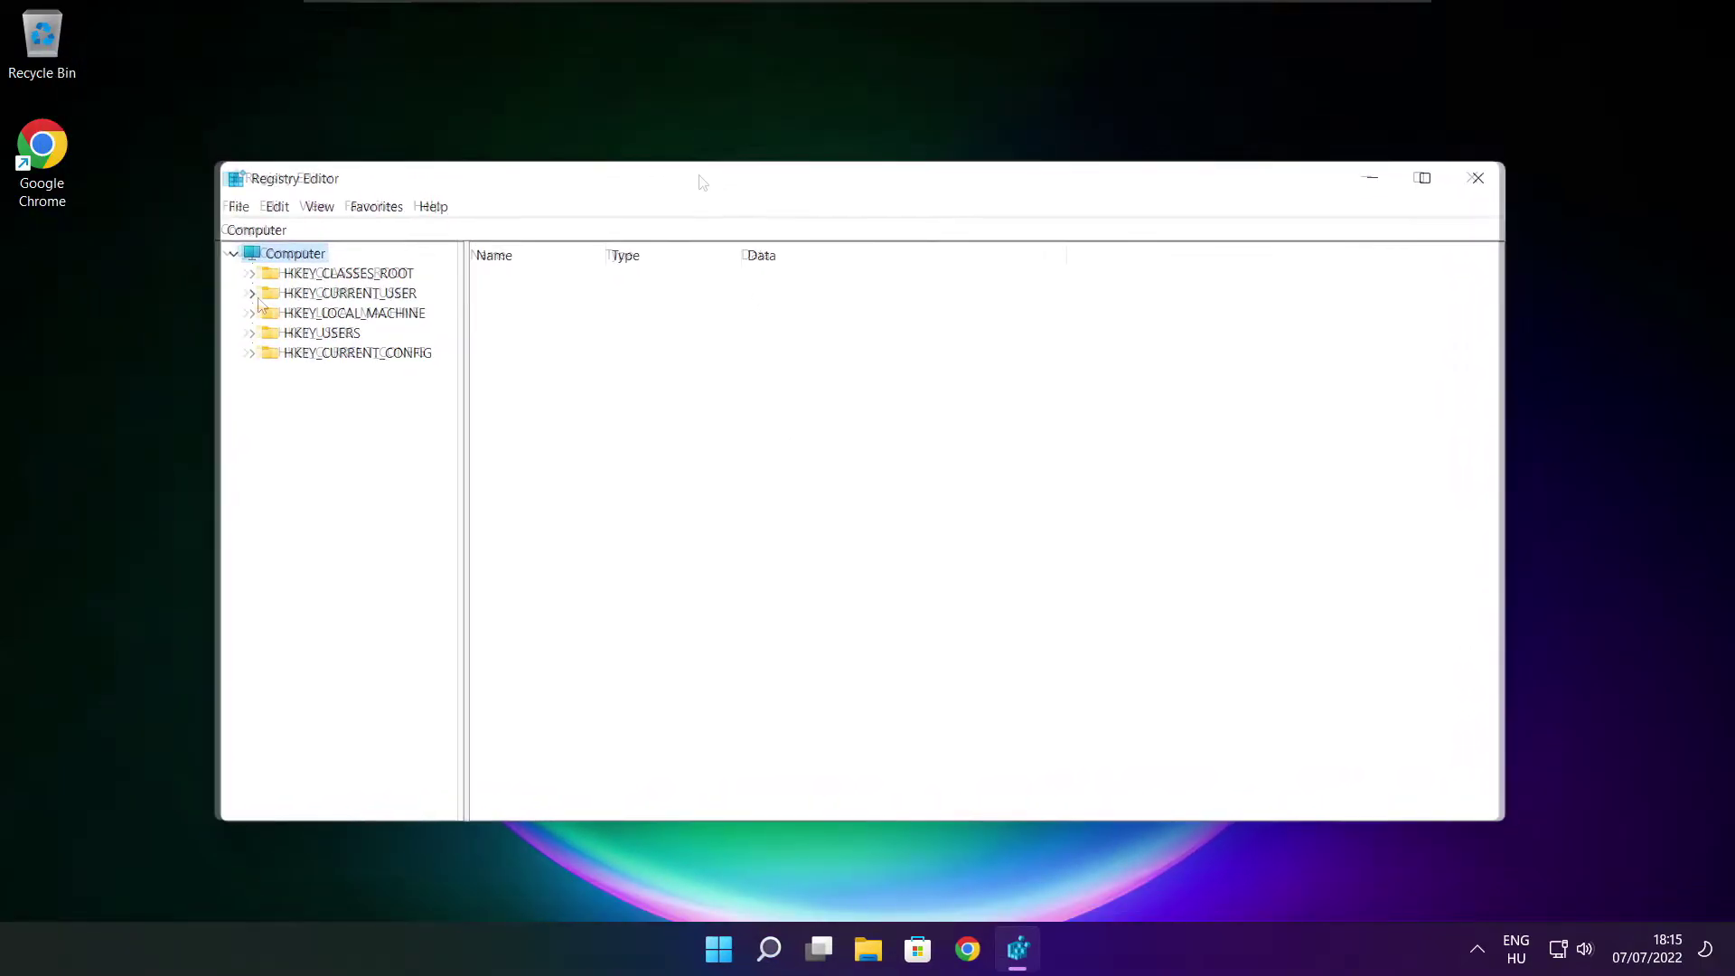
pyautogui.click(279, 300)
pyautogui.click(253, 296)
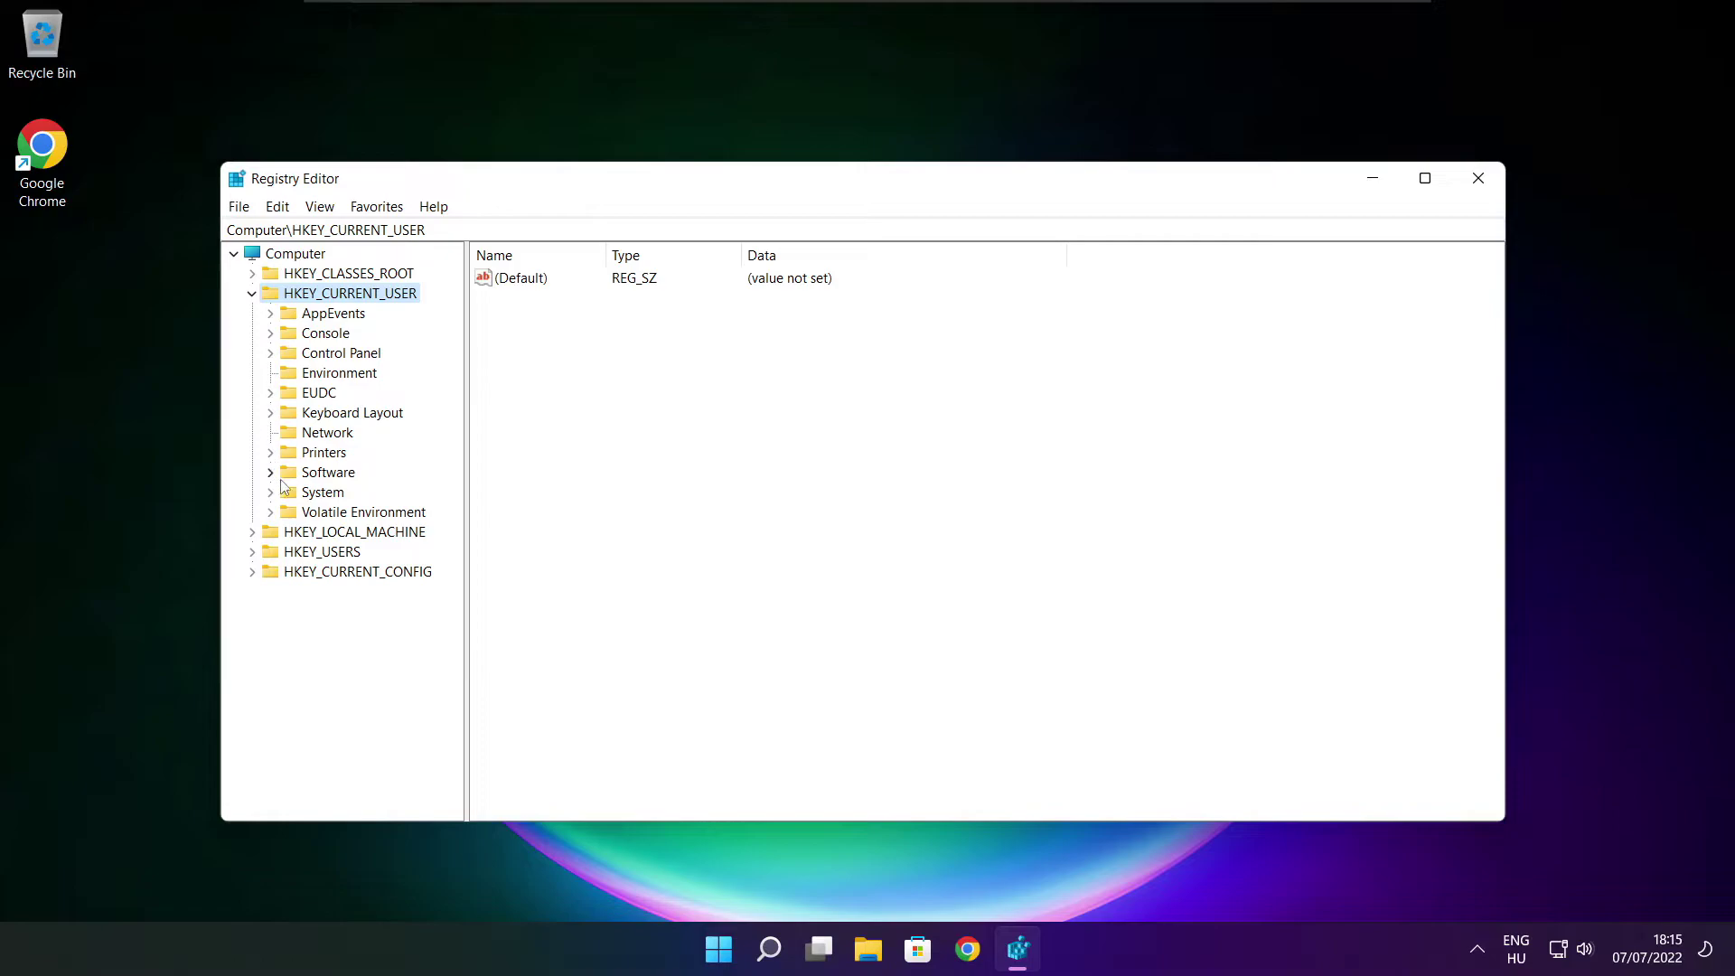
pyautogui.click(306, 496)
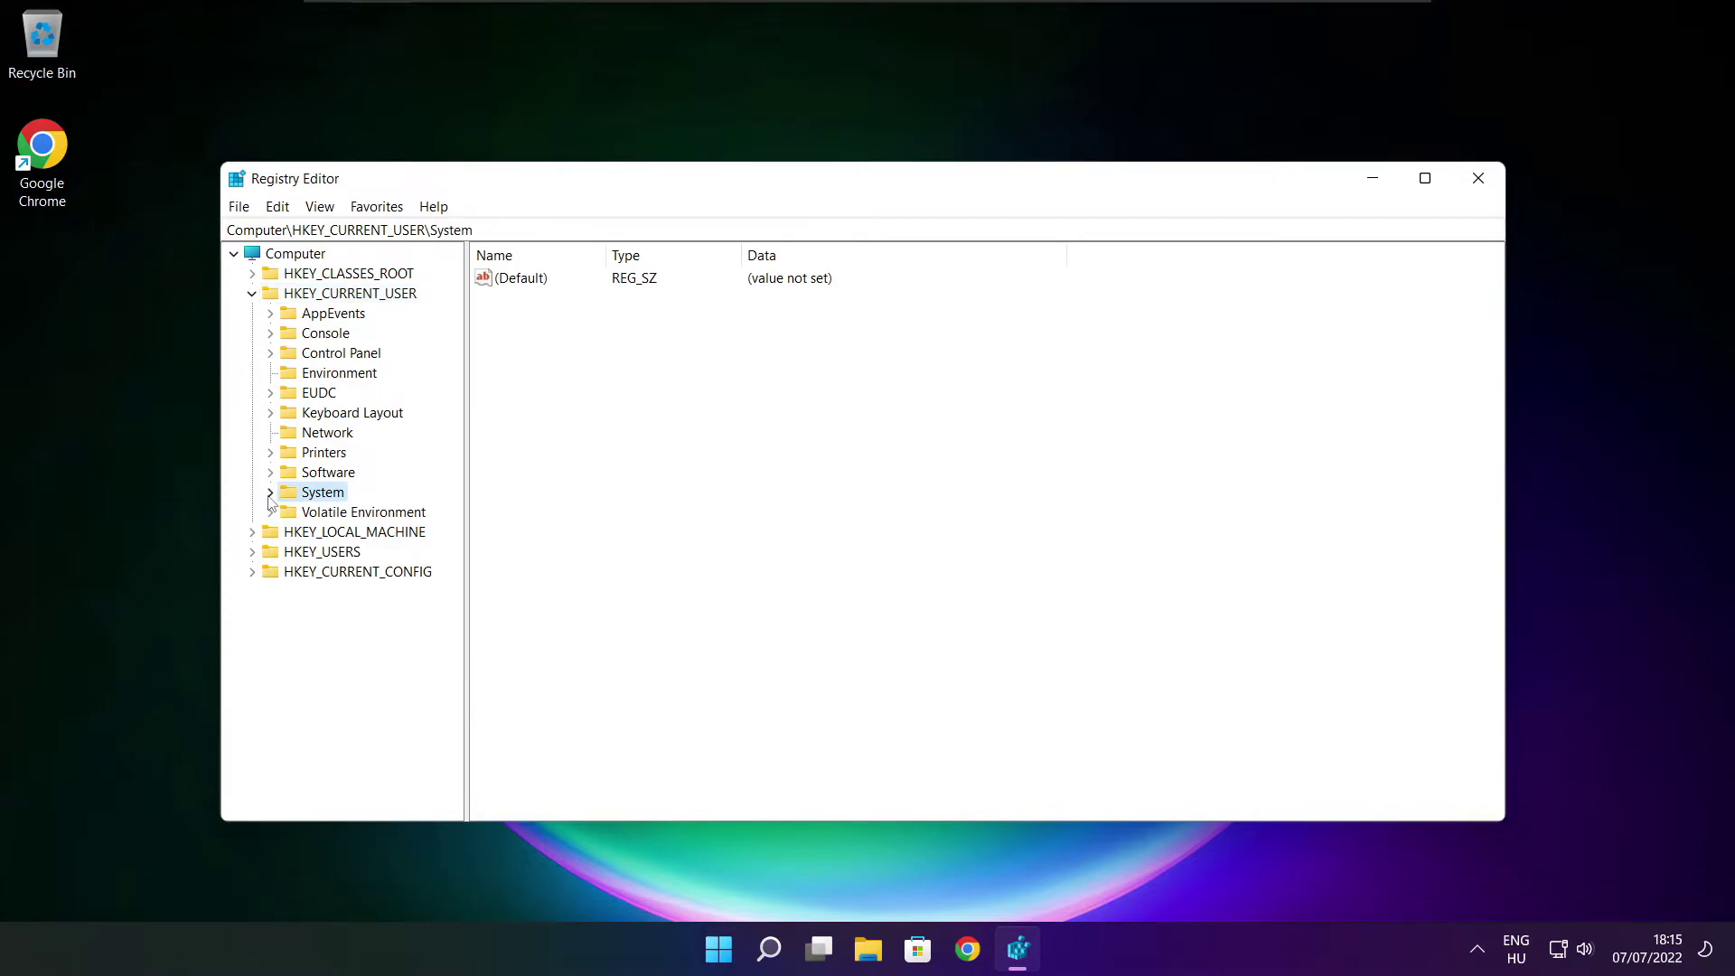
pyautogui.click(271, 494)
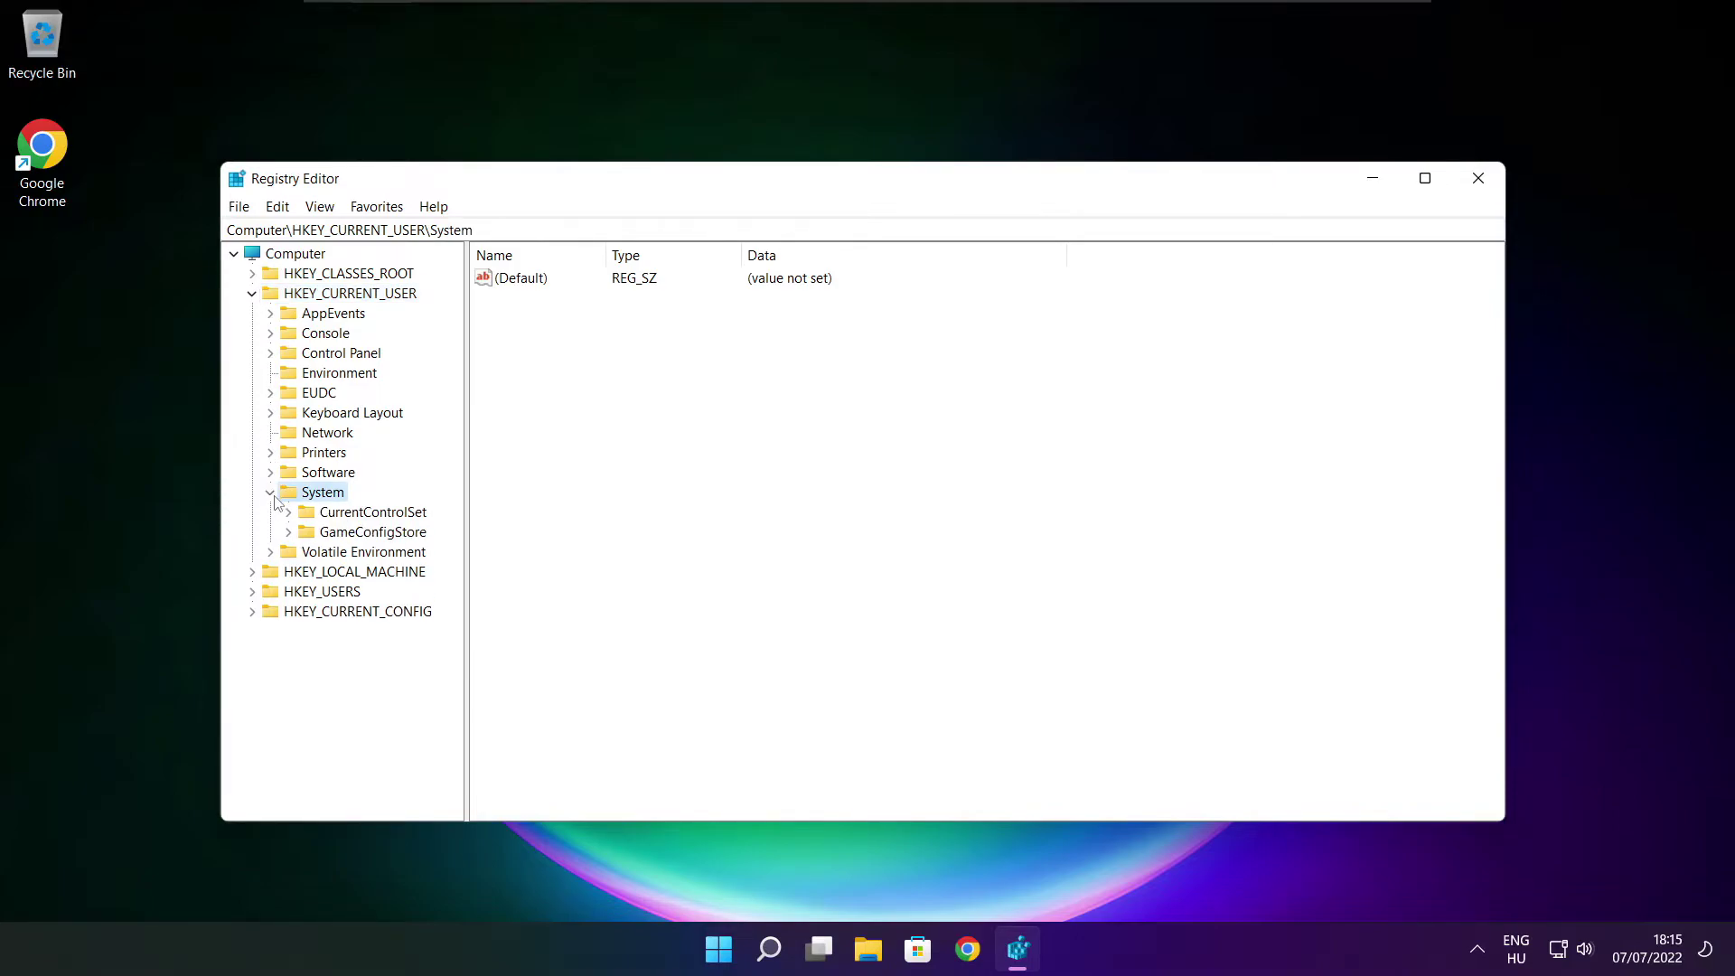
pyautogui.click(354, 535)
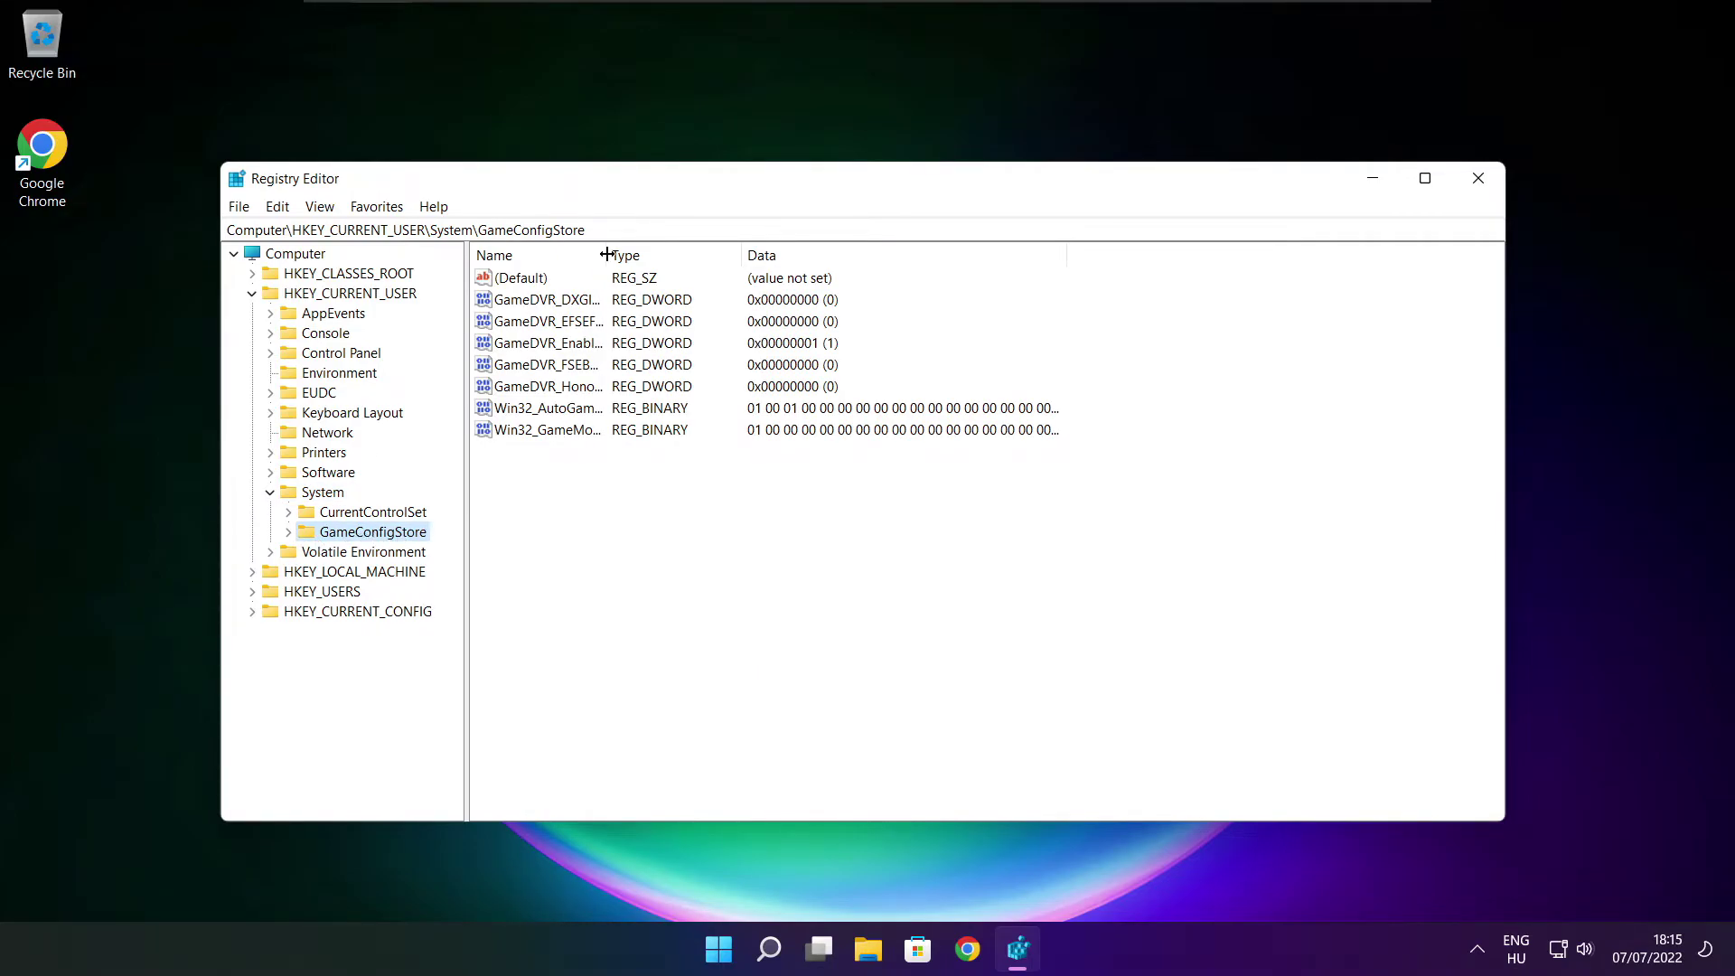
# Change GameDVR_Enabled's value data to 0, then collapse HKEY_CURRENT_USER
pyautogui.moveTo(605, 255); pyautogui.dragTo(759, 255)
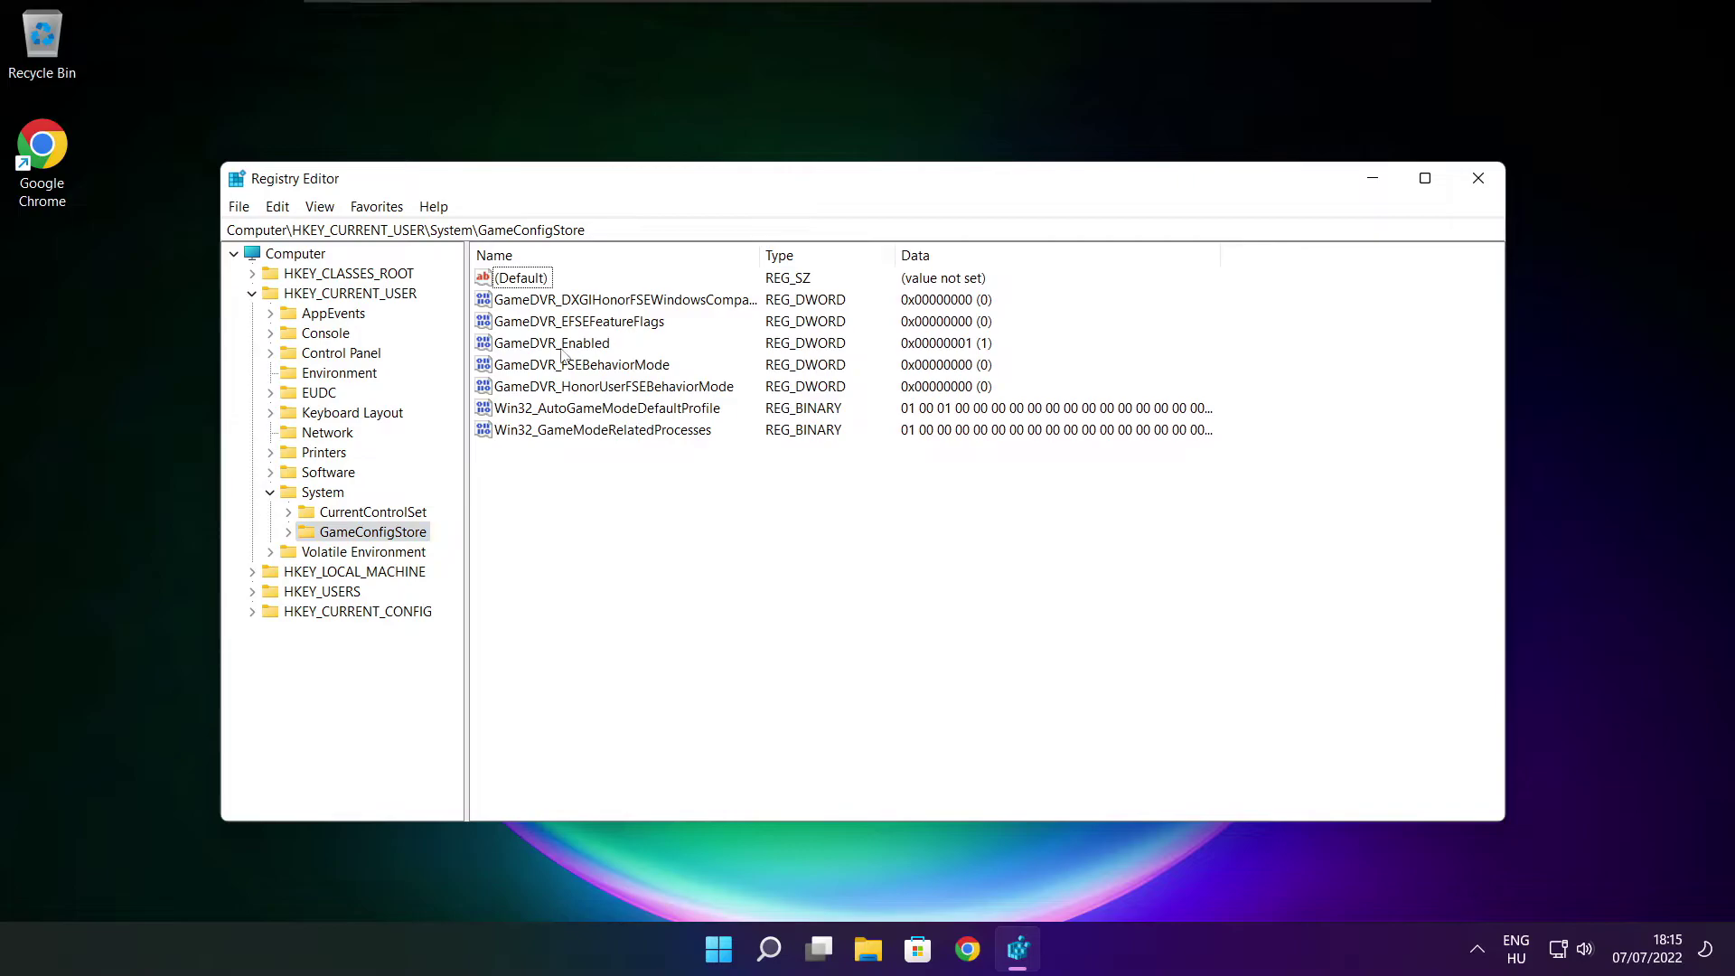
pyautogui.click(561, 347)
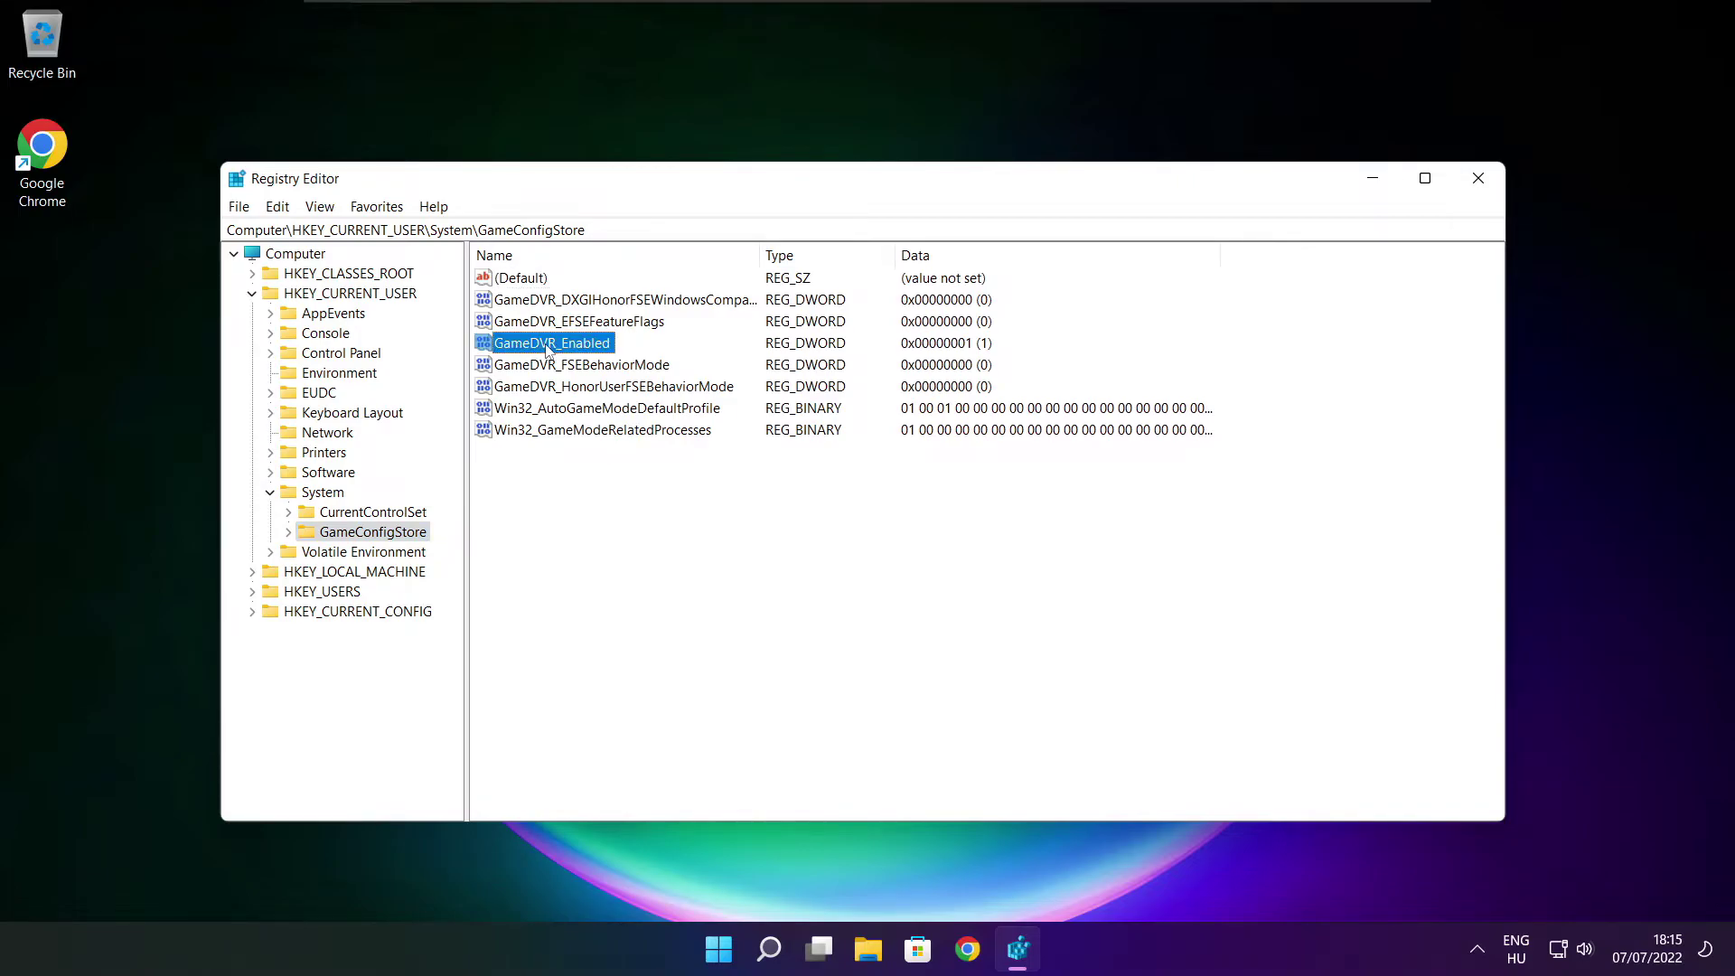
pyautogui.doubleClick(548, 347)
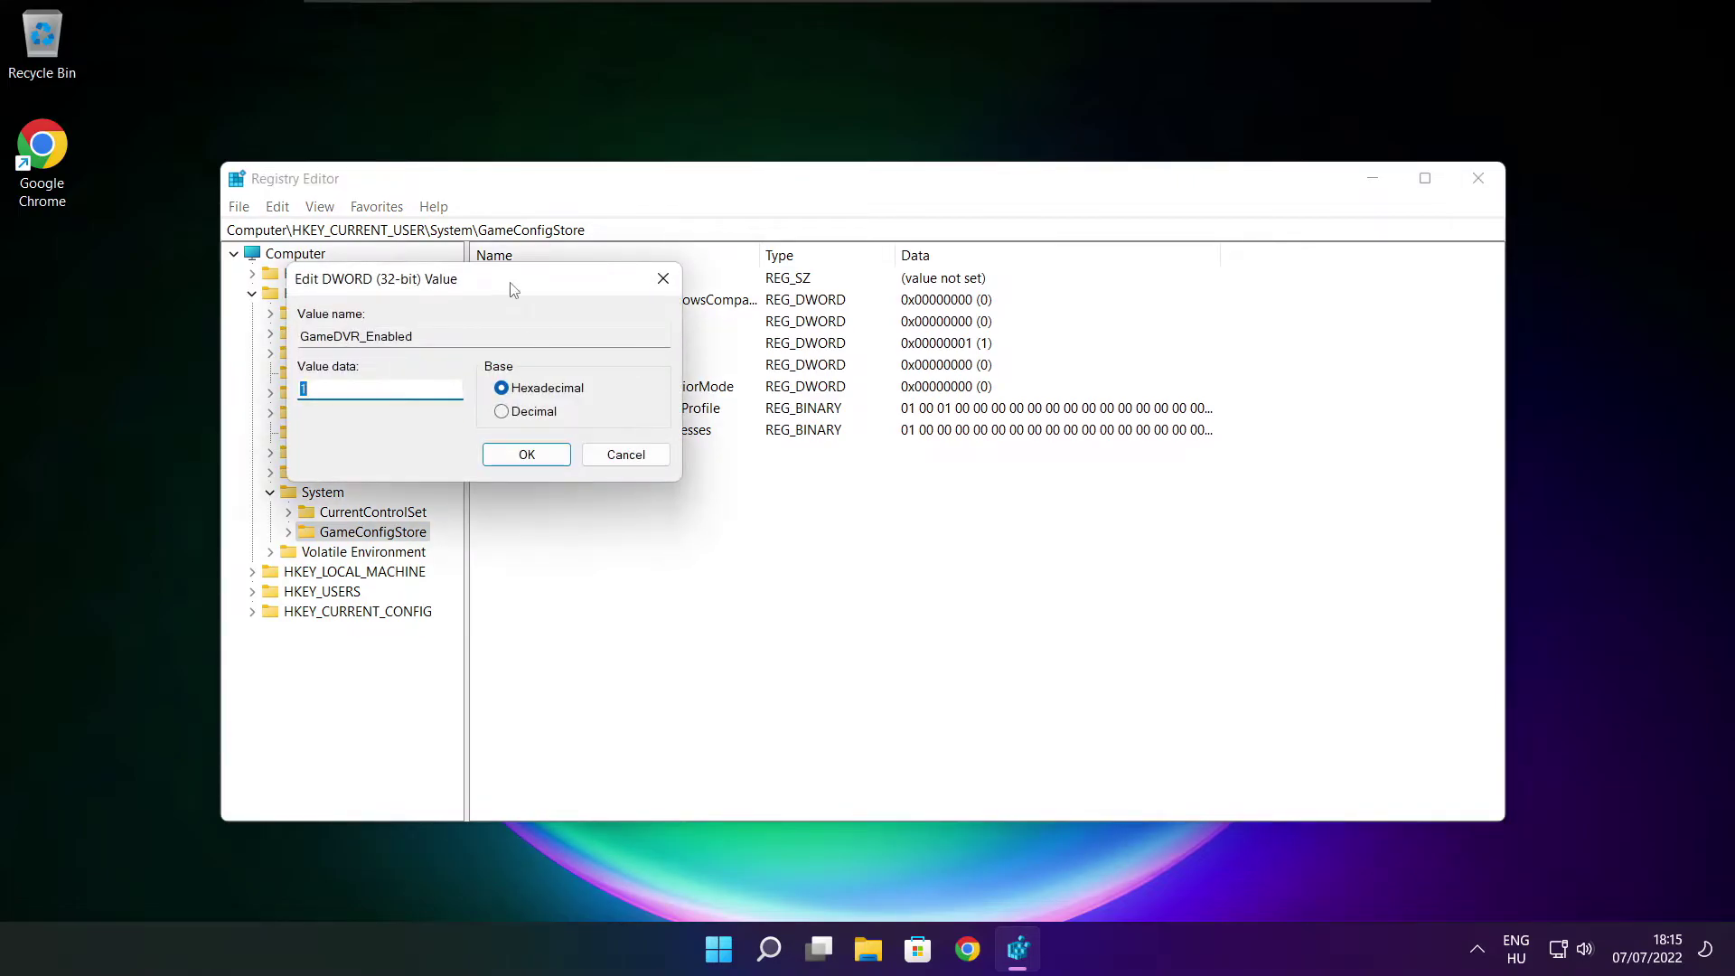
pyautogui.moveTo(512, 287); pyautogui.dragTo(914, 356)
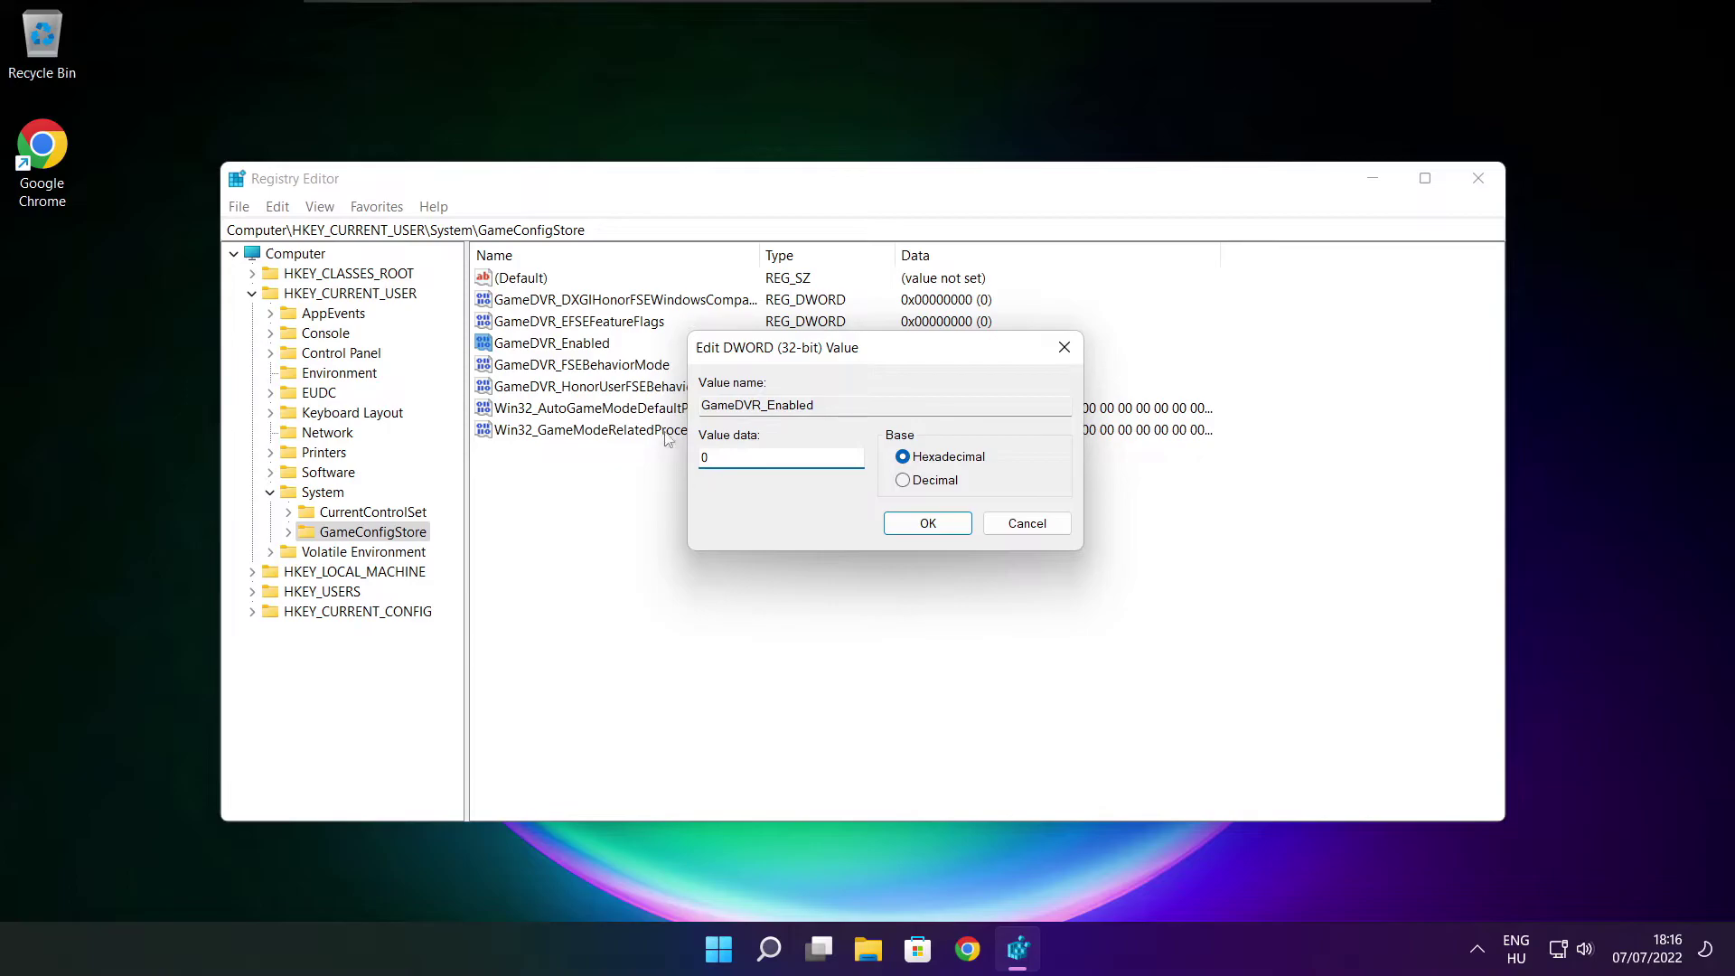
pyautogui.click(931, 530)
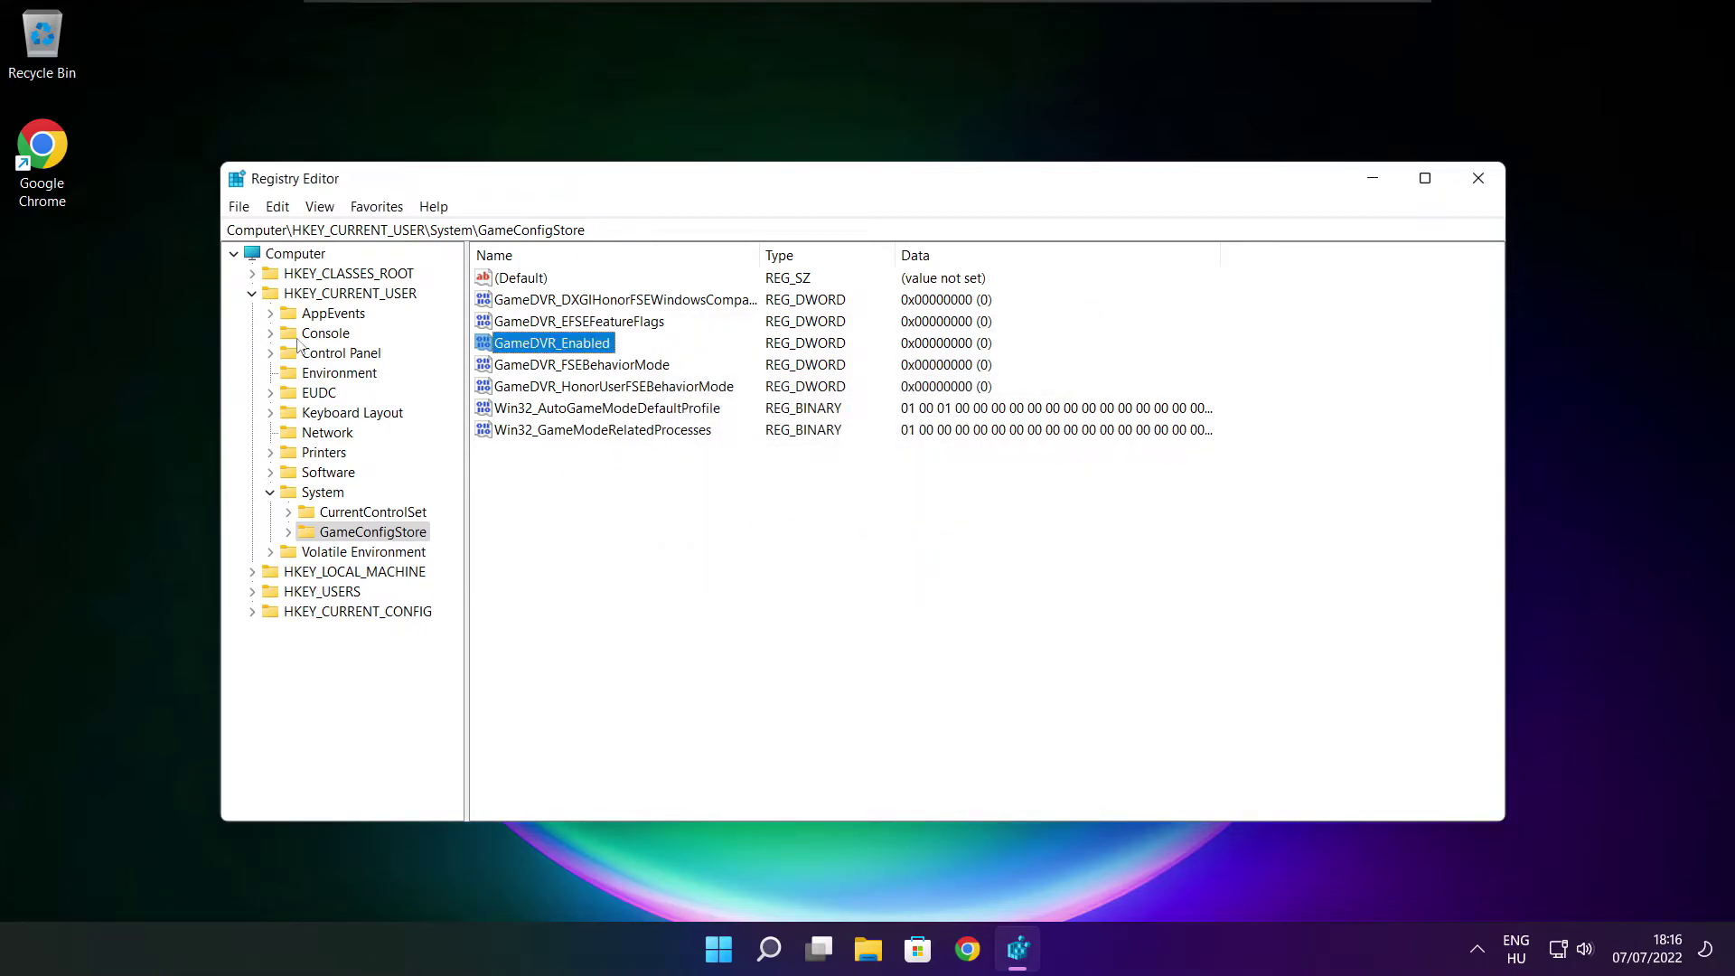
pyautogui.click(254, 295)
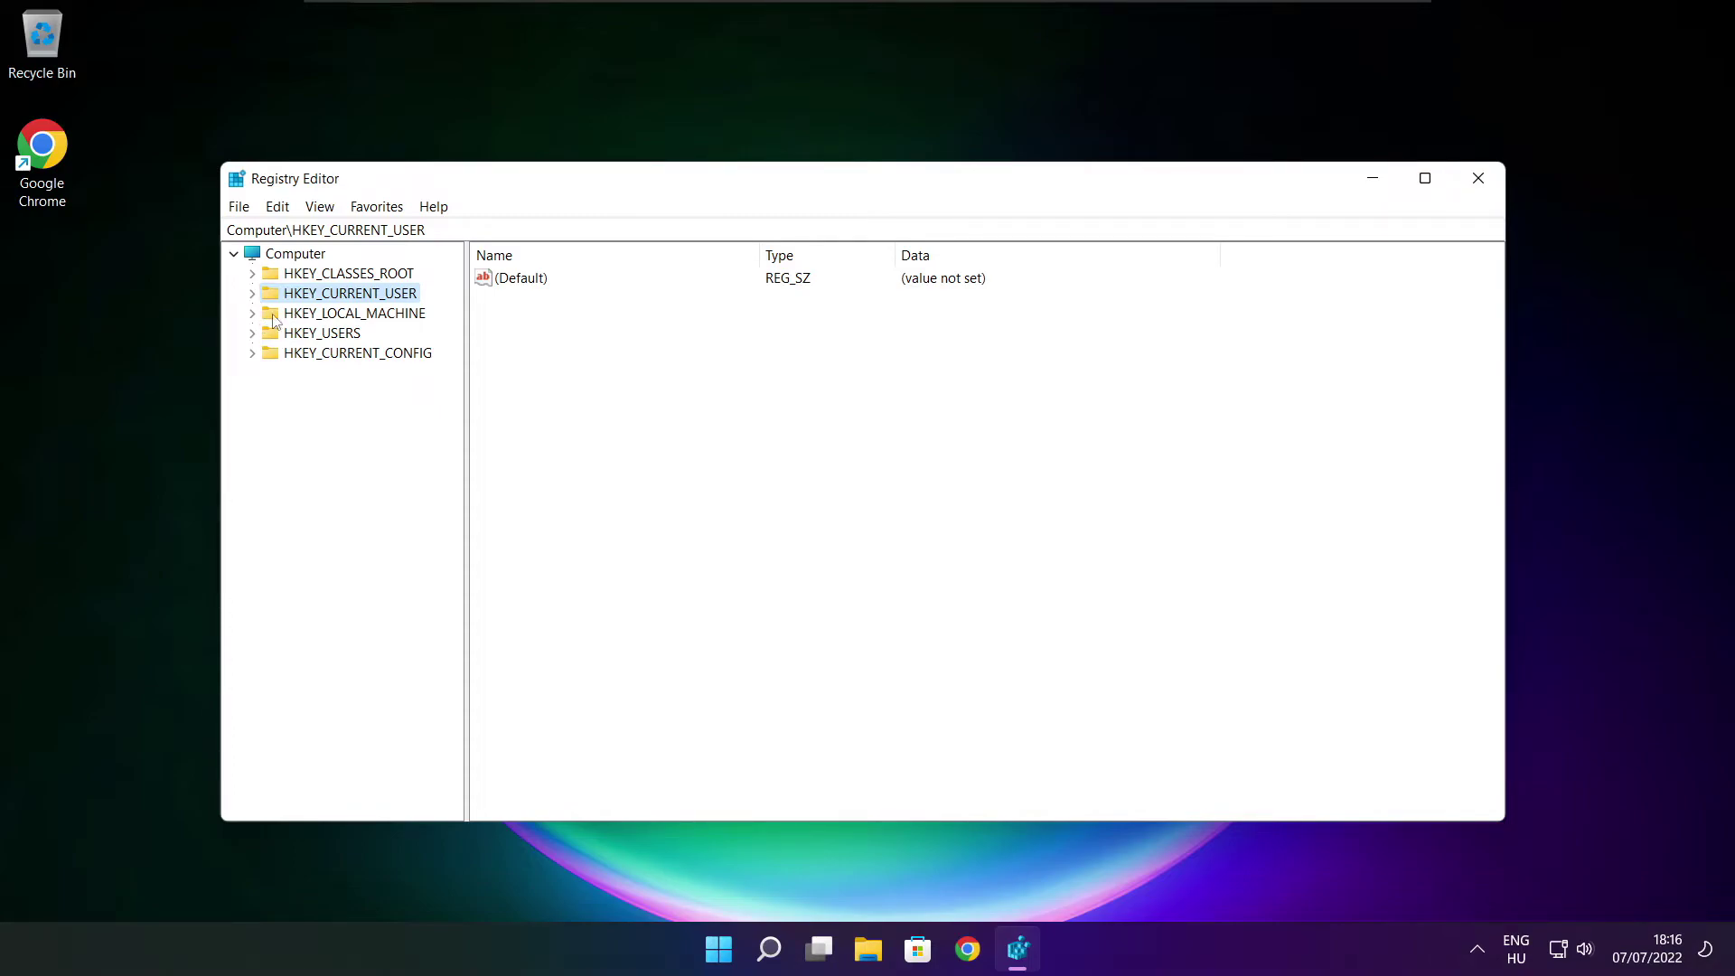
# Expand HKEY_LOCAL_MACHINE\SOFTWARE\Microsoft and scroll its subkeys to find PolicyManager
pyautogui.click(412, 319)
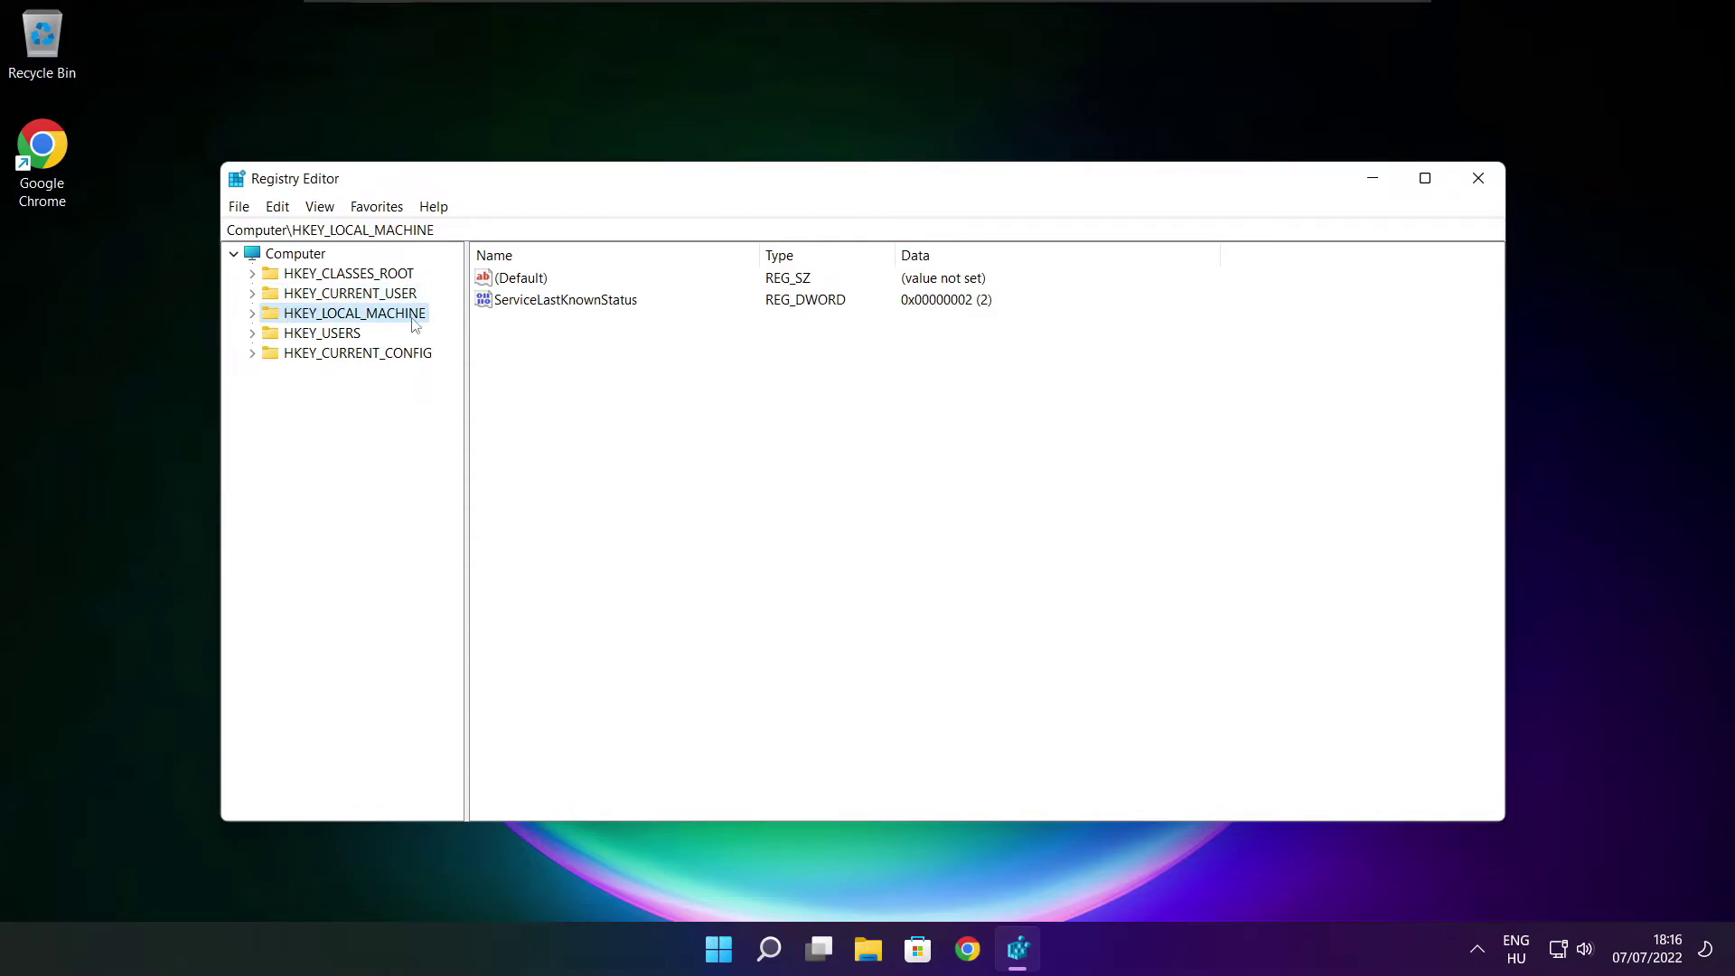
pyautogui.click(253, 314)
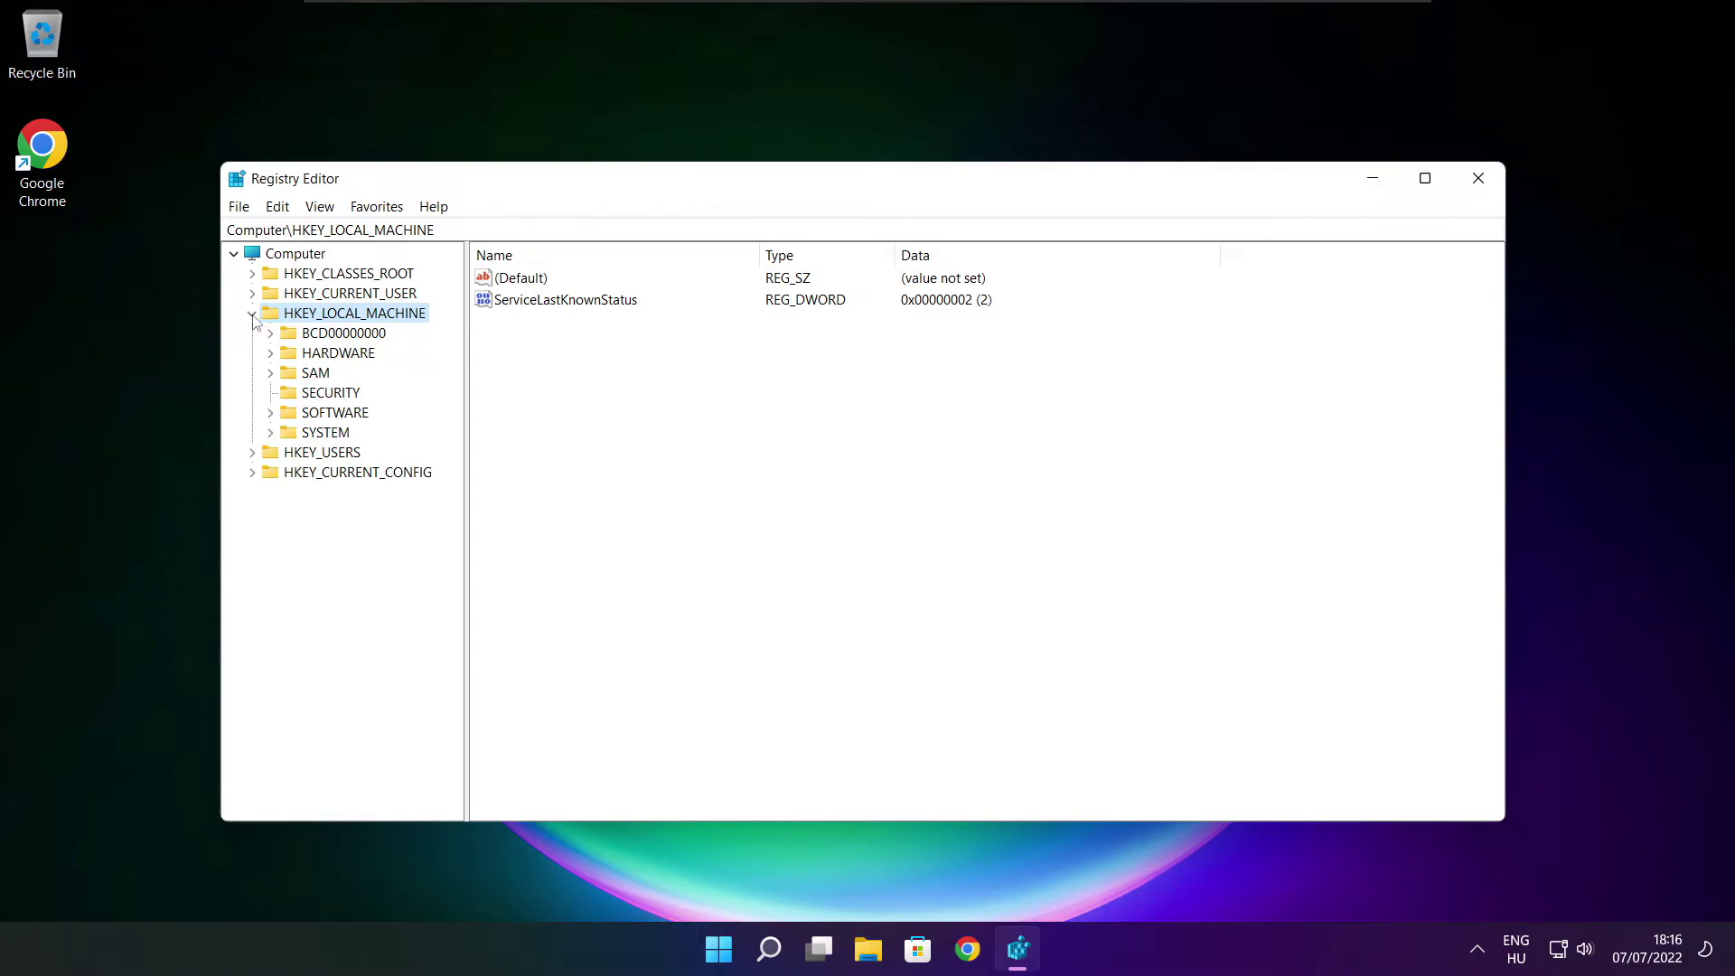
pyautogui.click(308, 417)
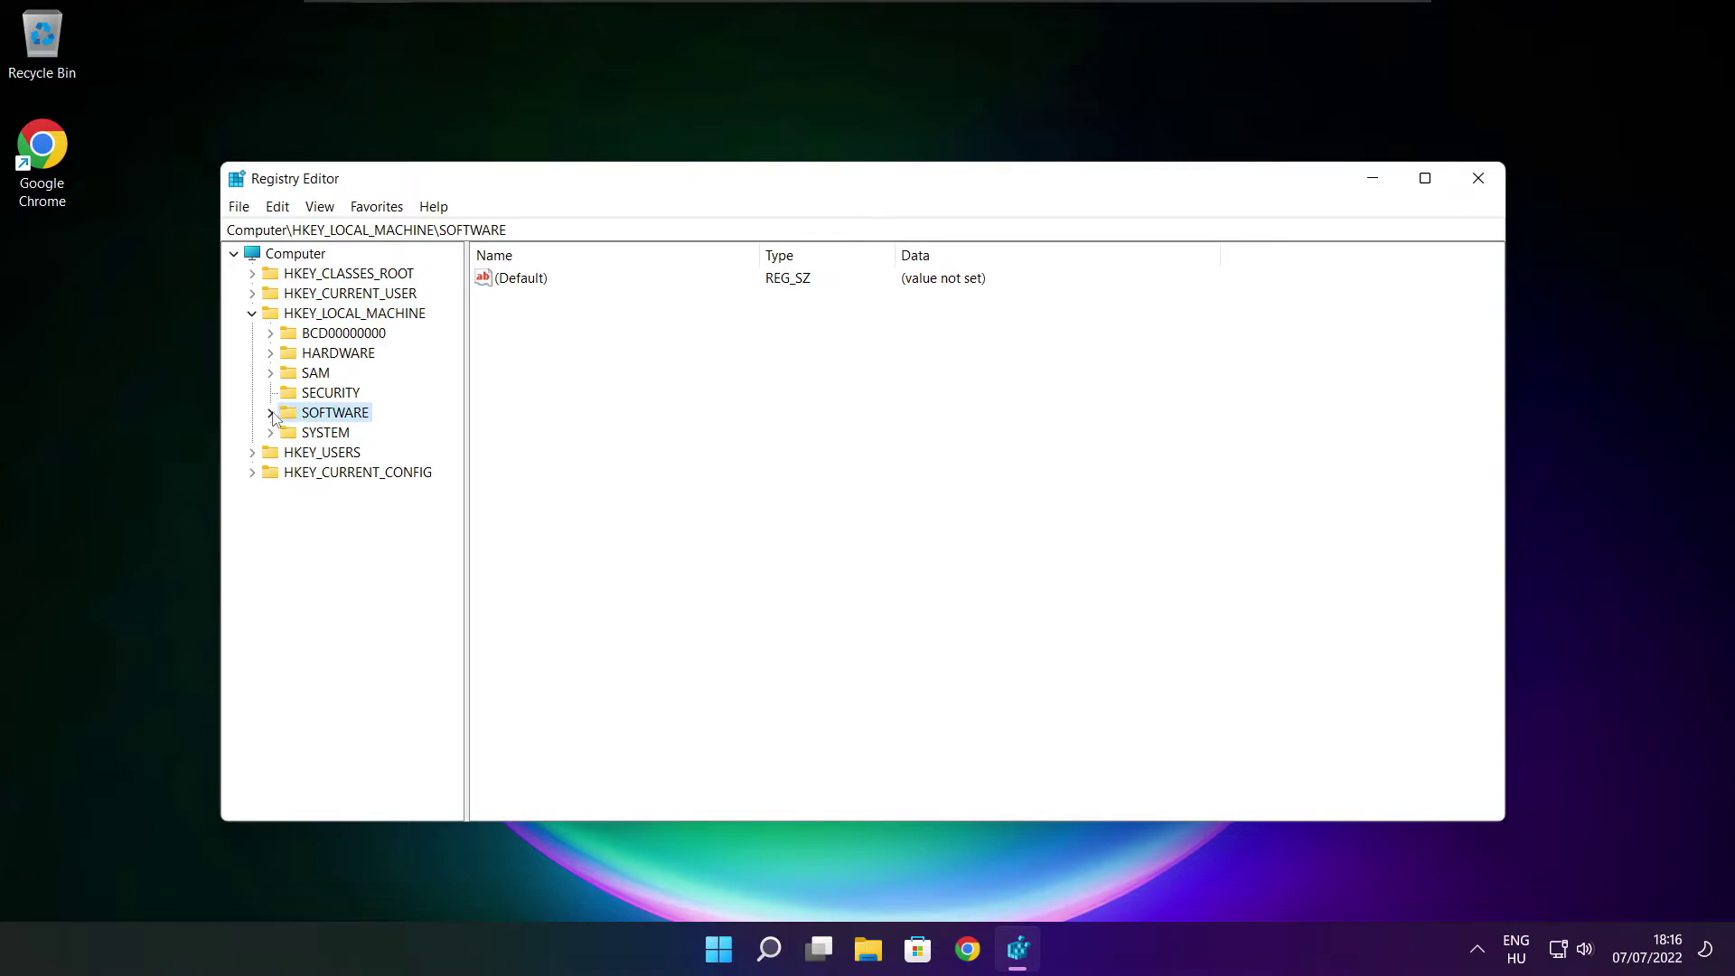
pyautogui.click(270, 413)
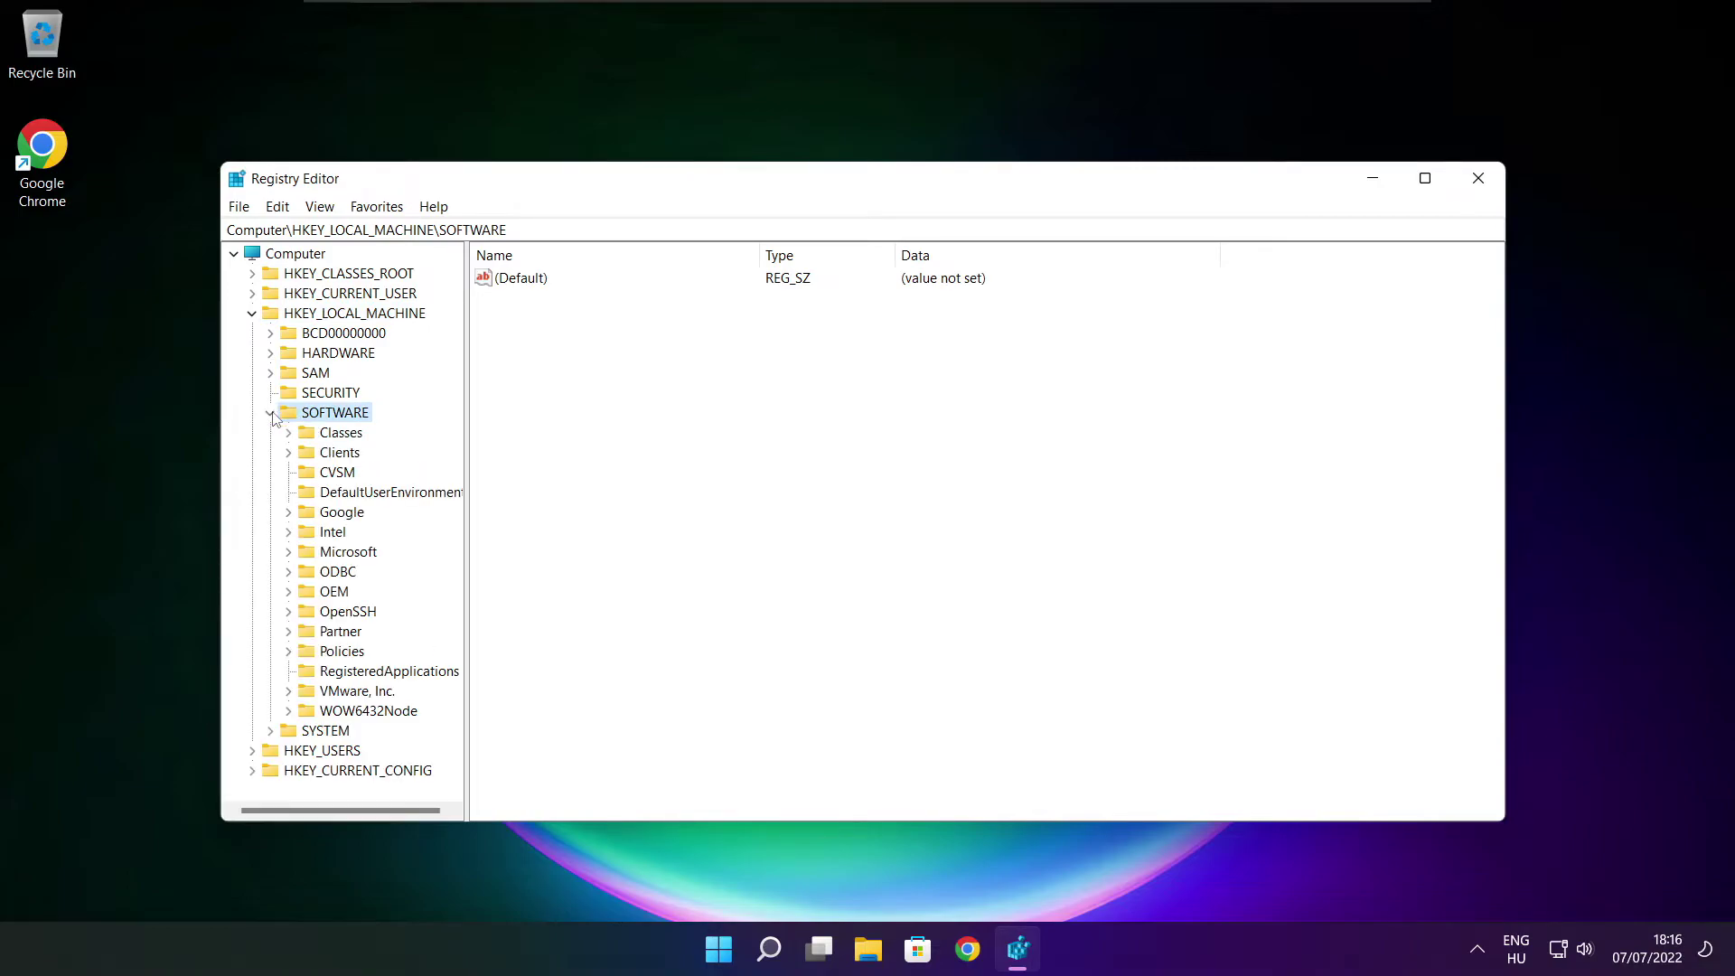
pyautogui.click(323, 554)
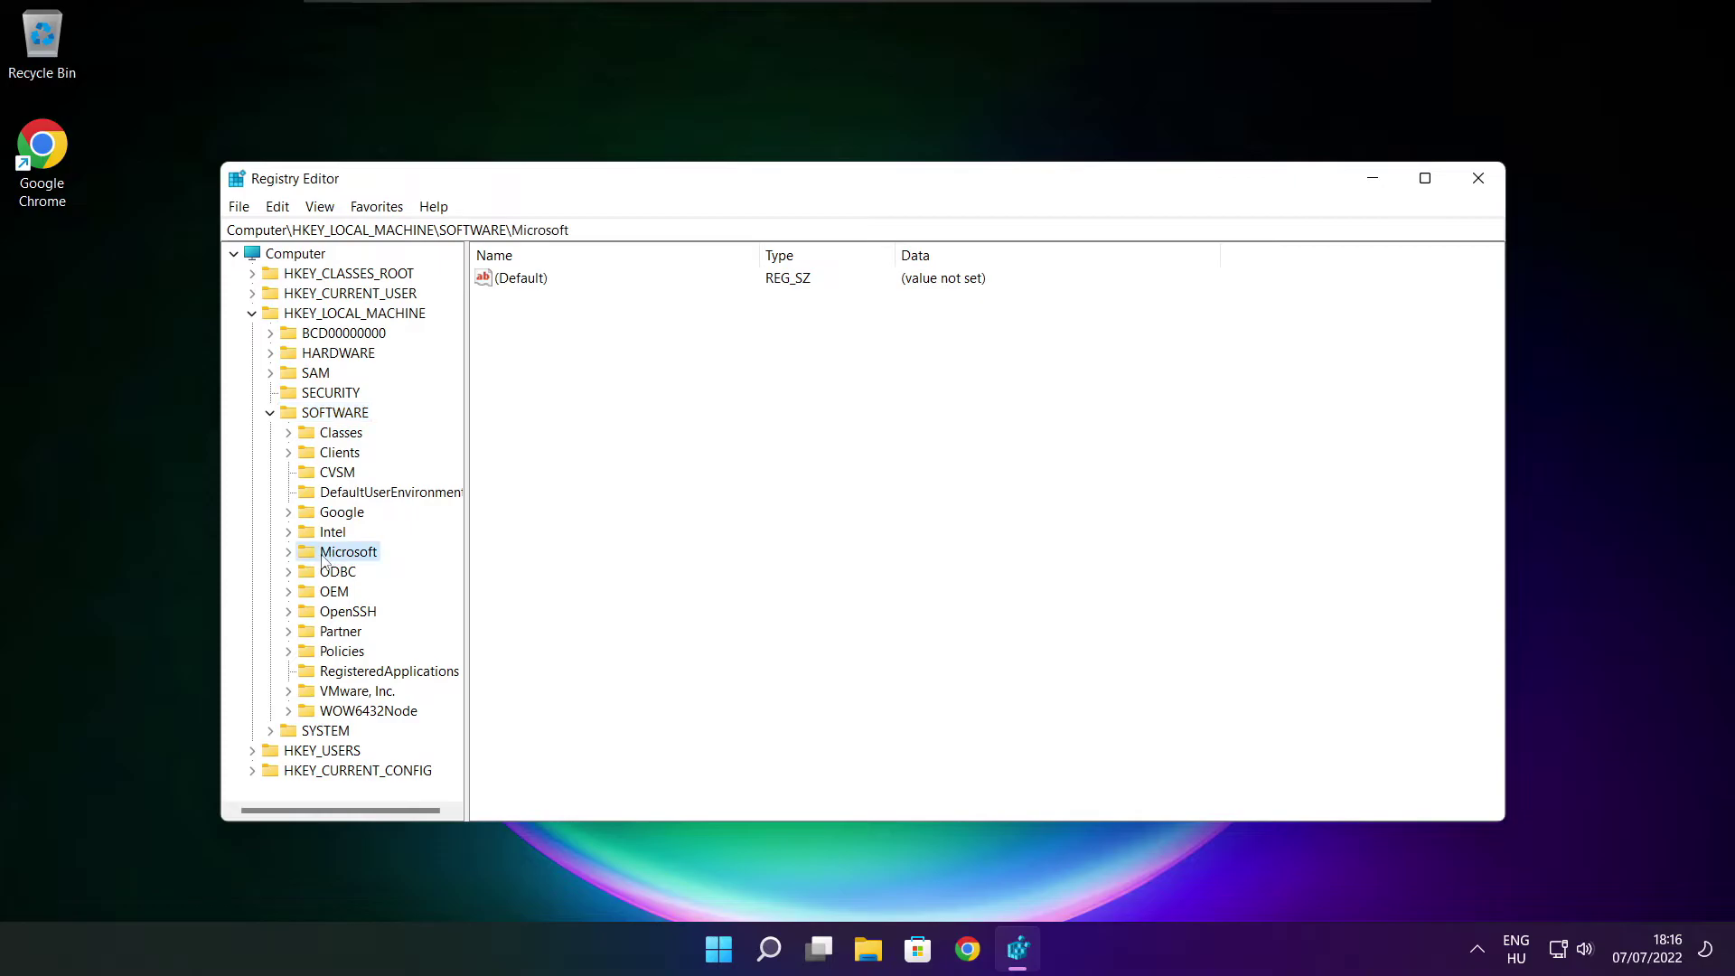
pyautogui.click(289, 553)
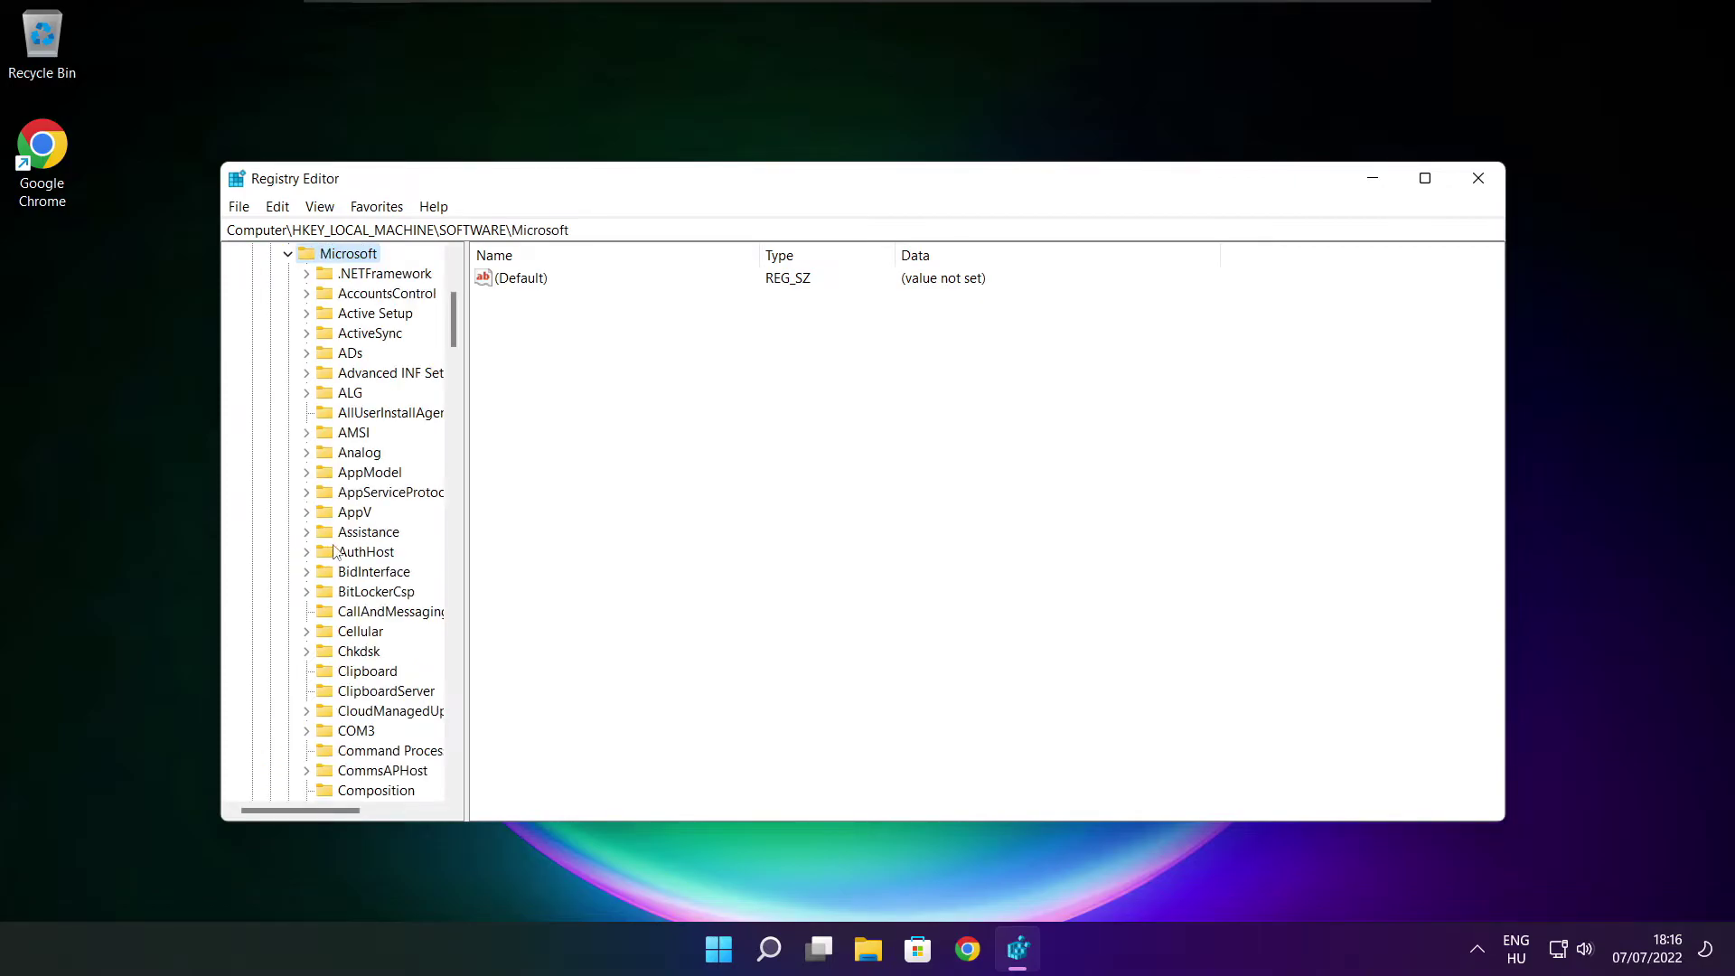
pyautogui.scroll(-20, 356, 542)
pyautogui.scroll(-20, 355, 542)
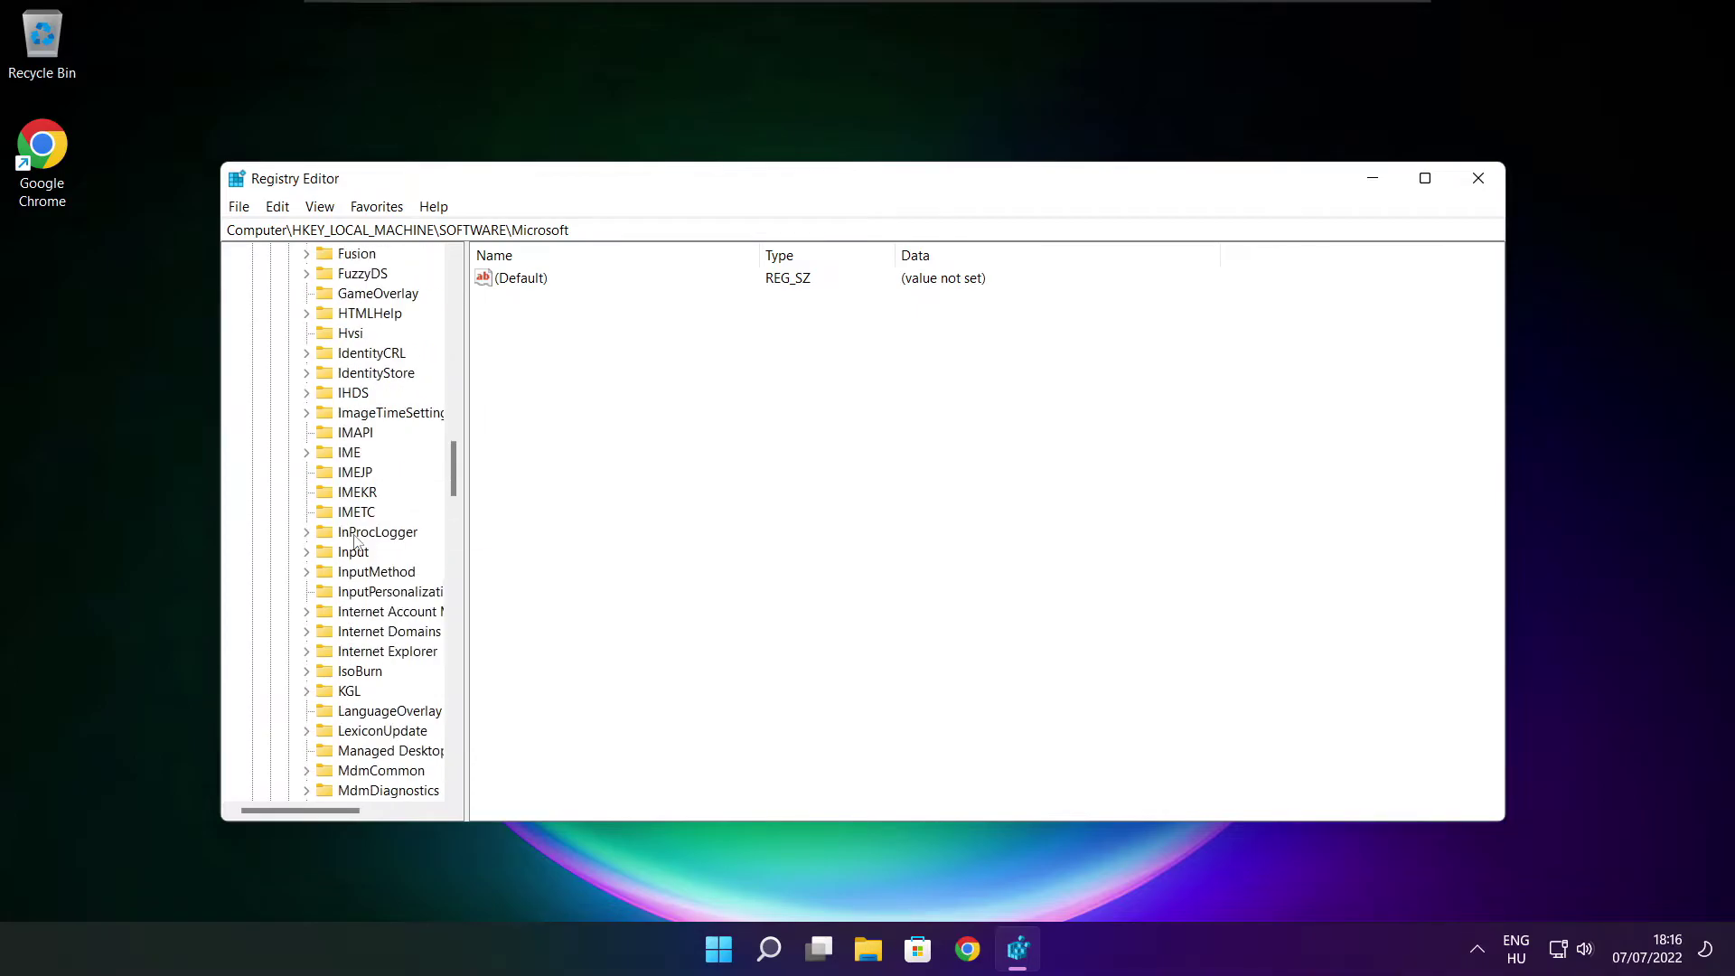
pyautogui.scroll(-5, 355, 543)
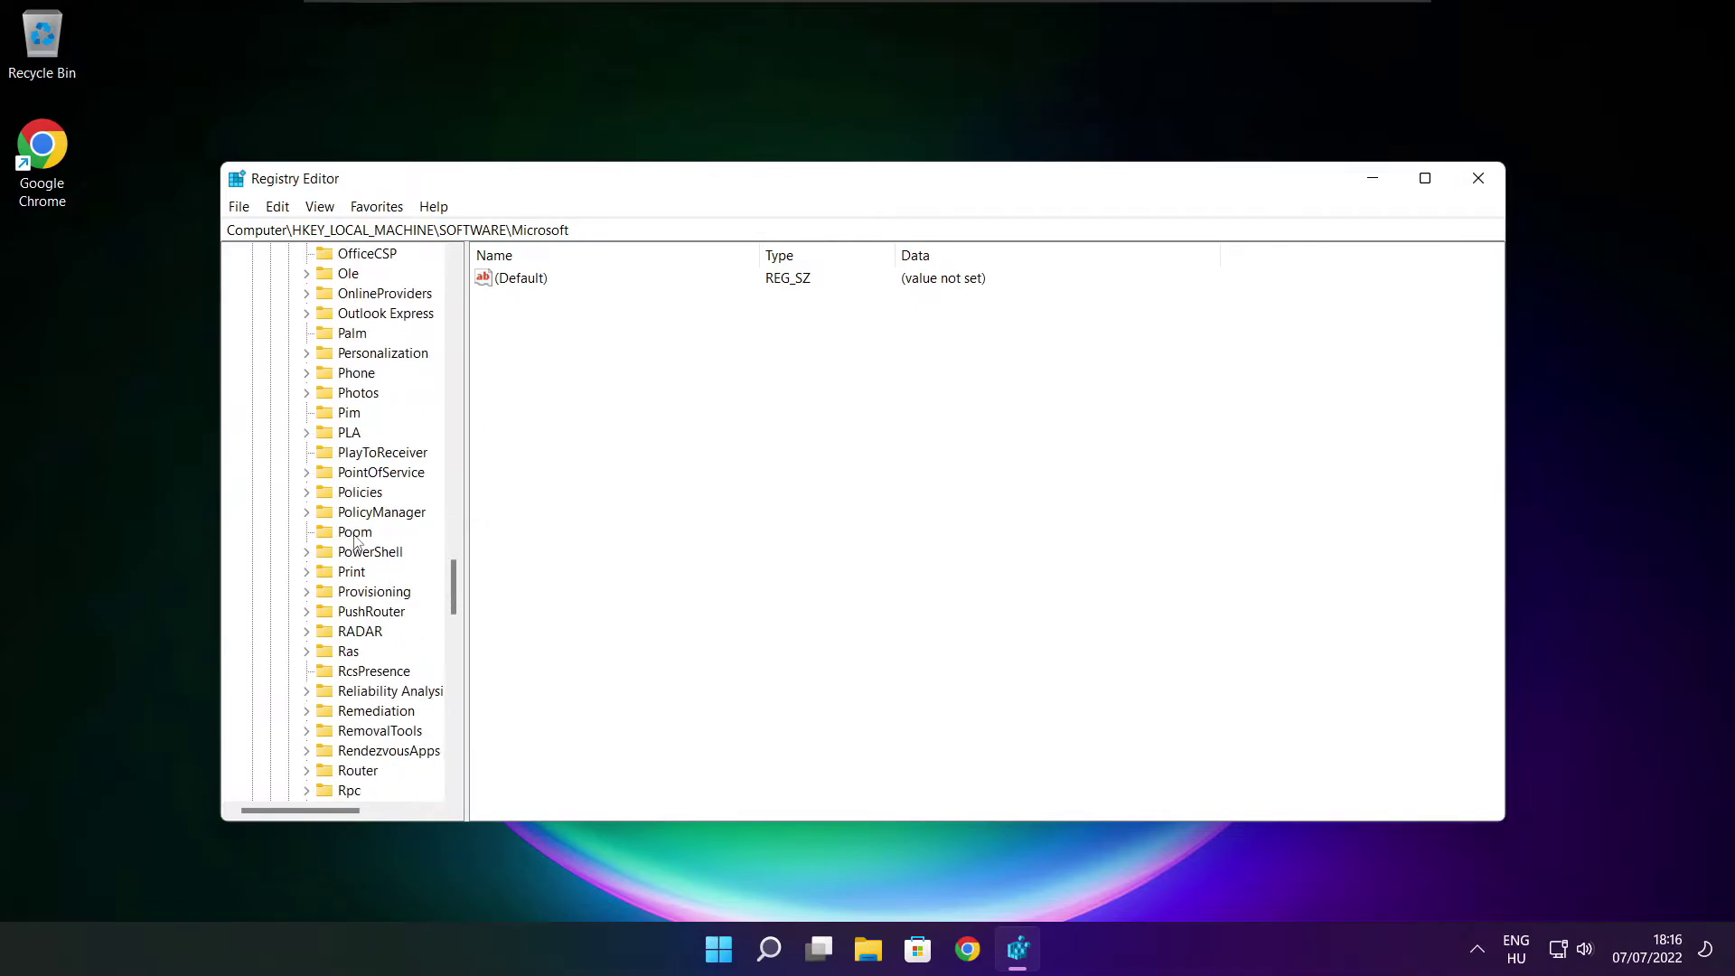
pyautogui.scroll(-1, 355, 540)
pyautogui.scroll(1, 355, 540)
# Expand PolicyManager\default\ApplicationManagement and select the AllowGameDVR key
pyautogui.click(331, 518)
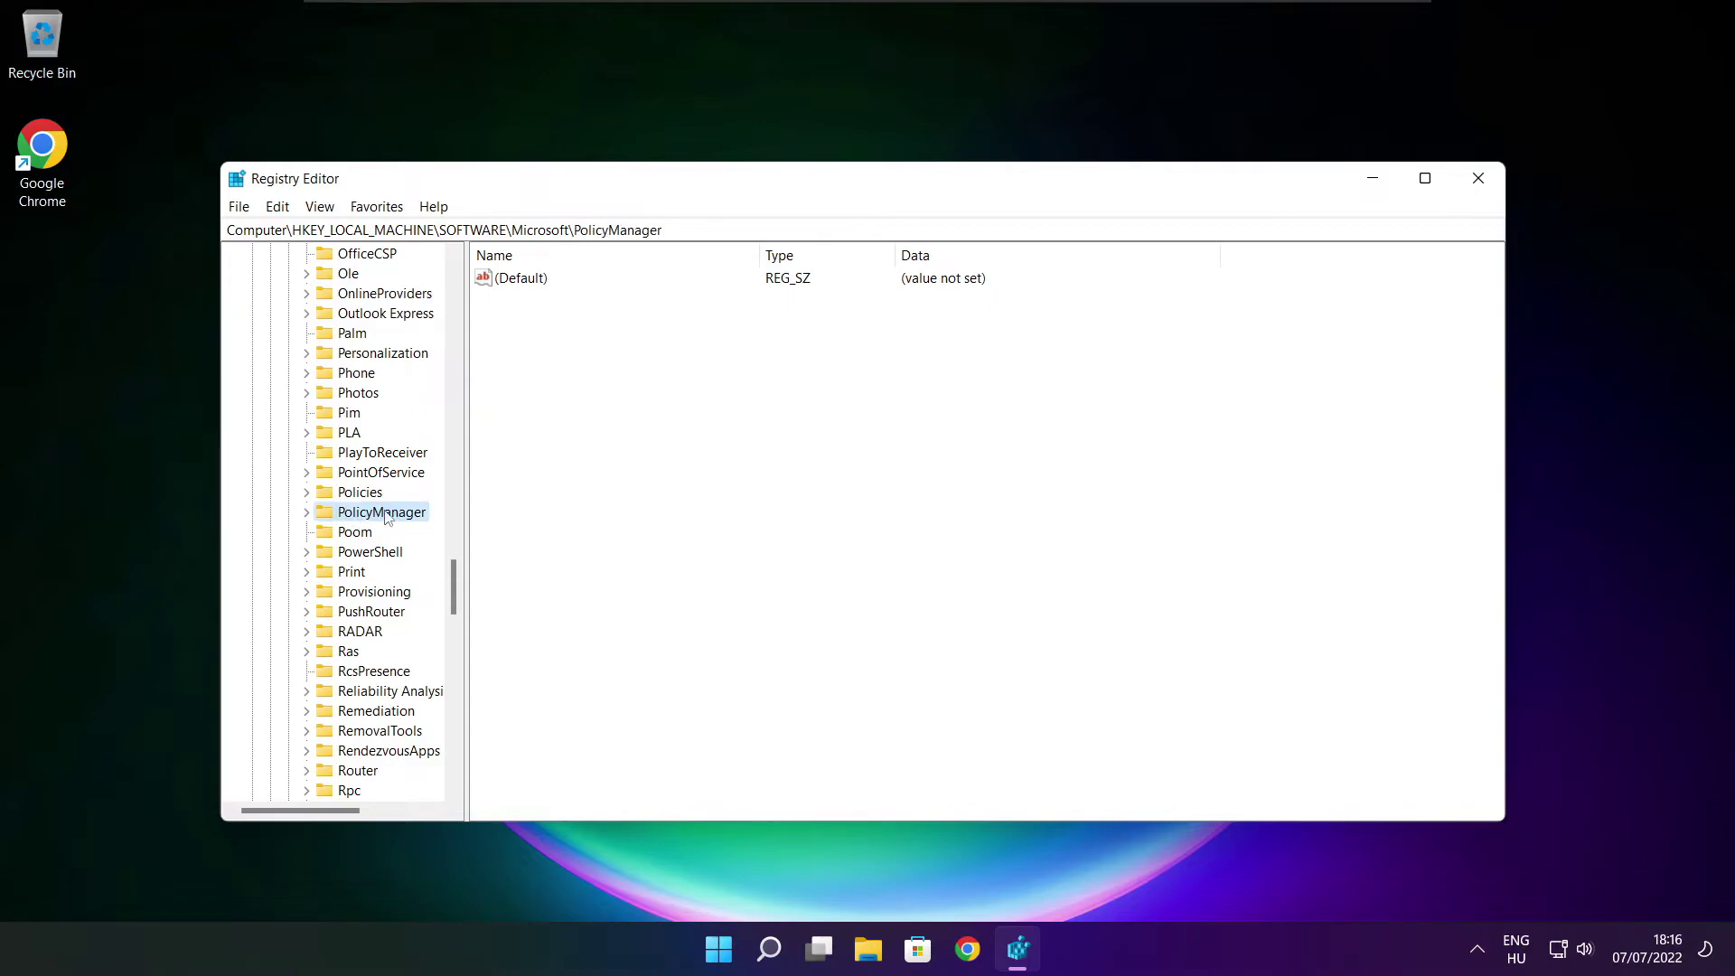
pyautogui.click(305, 513)
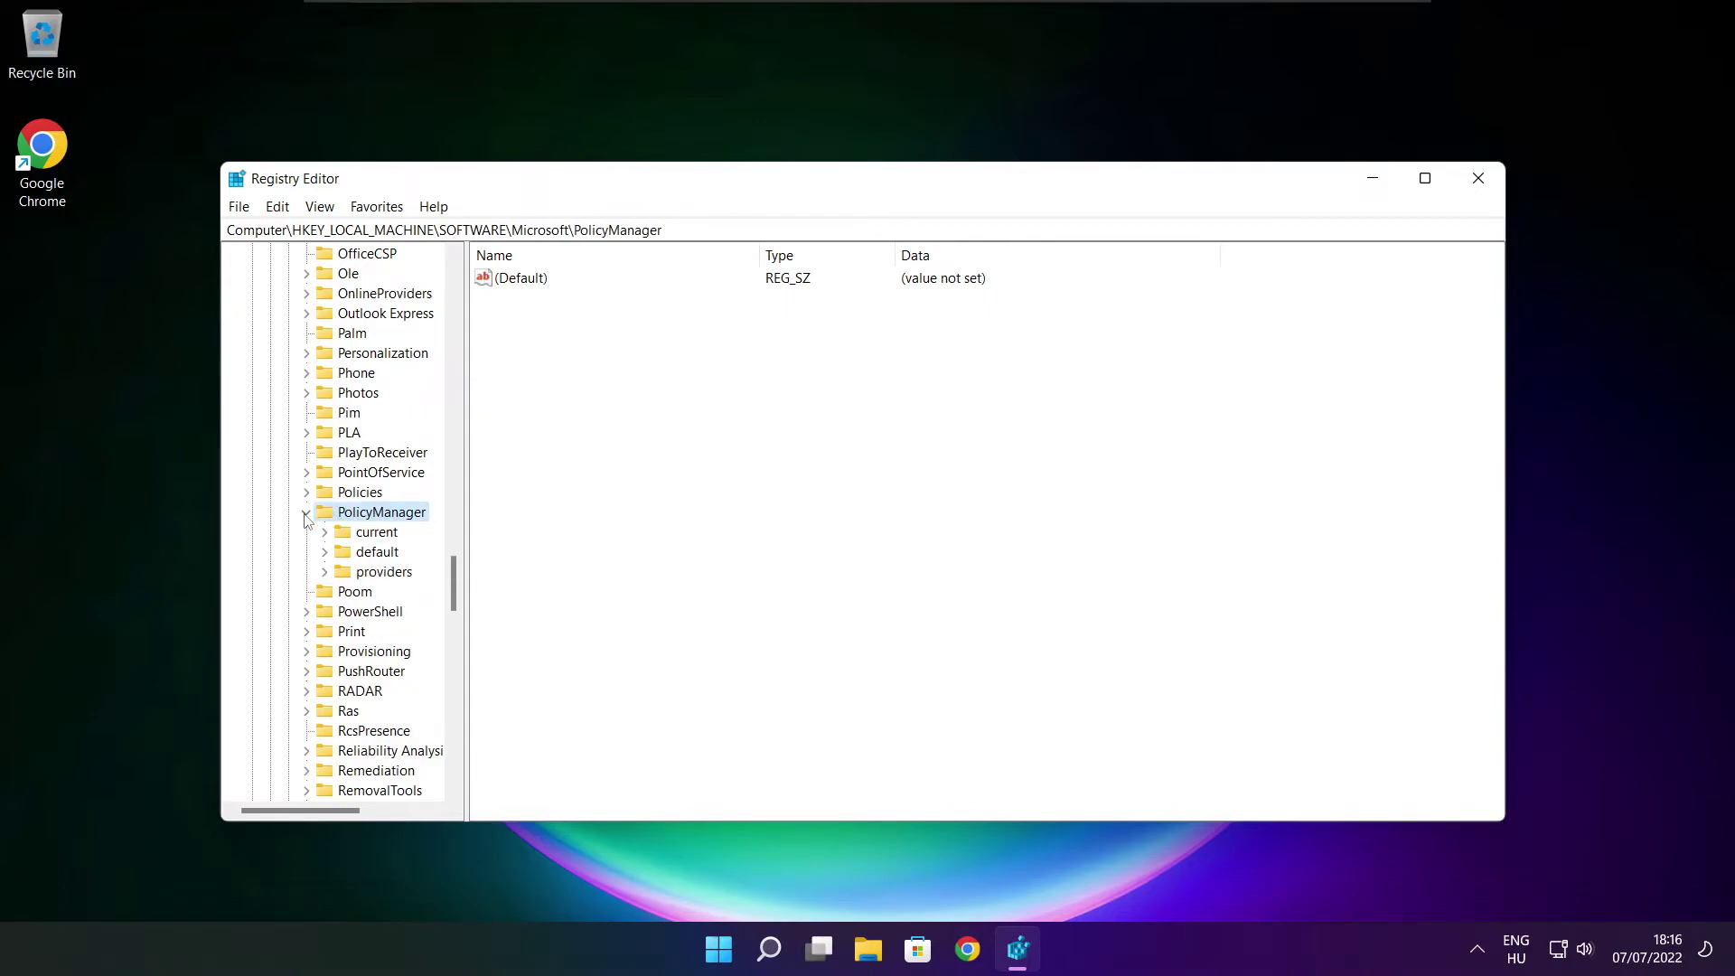
pyautogui.click(376, 555)
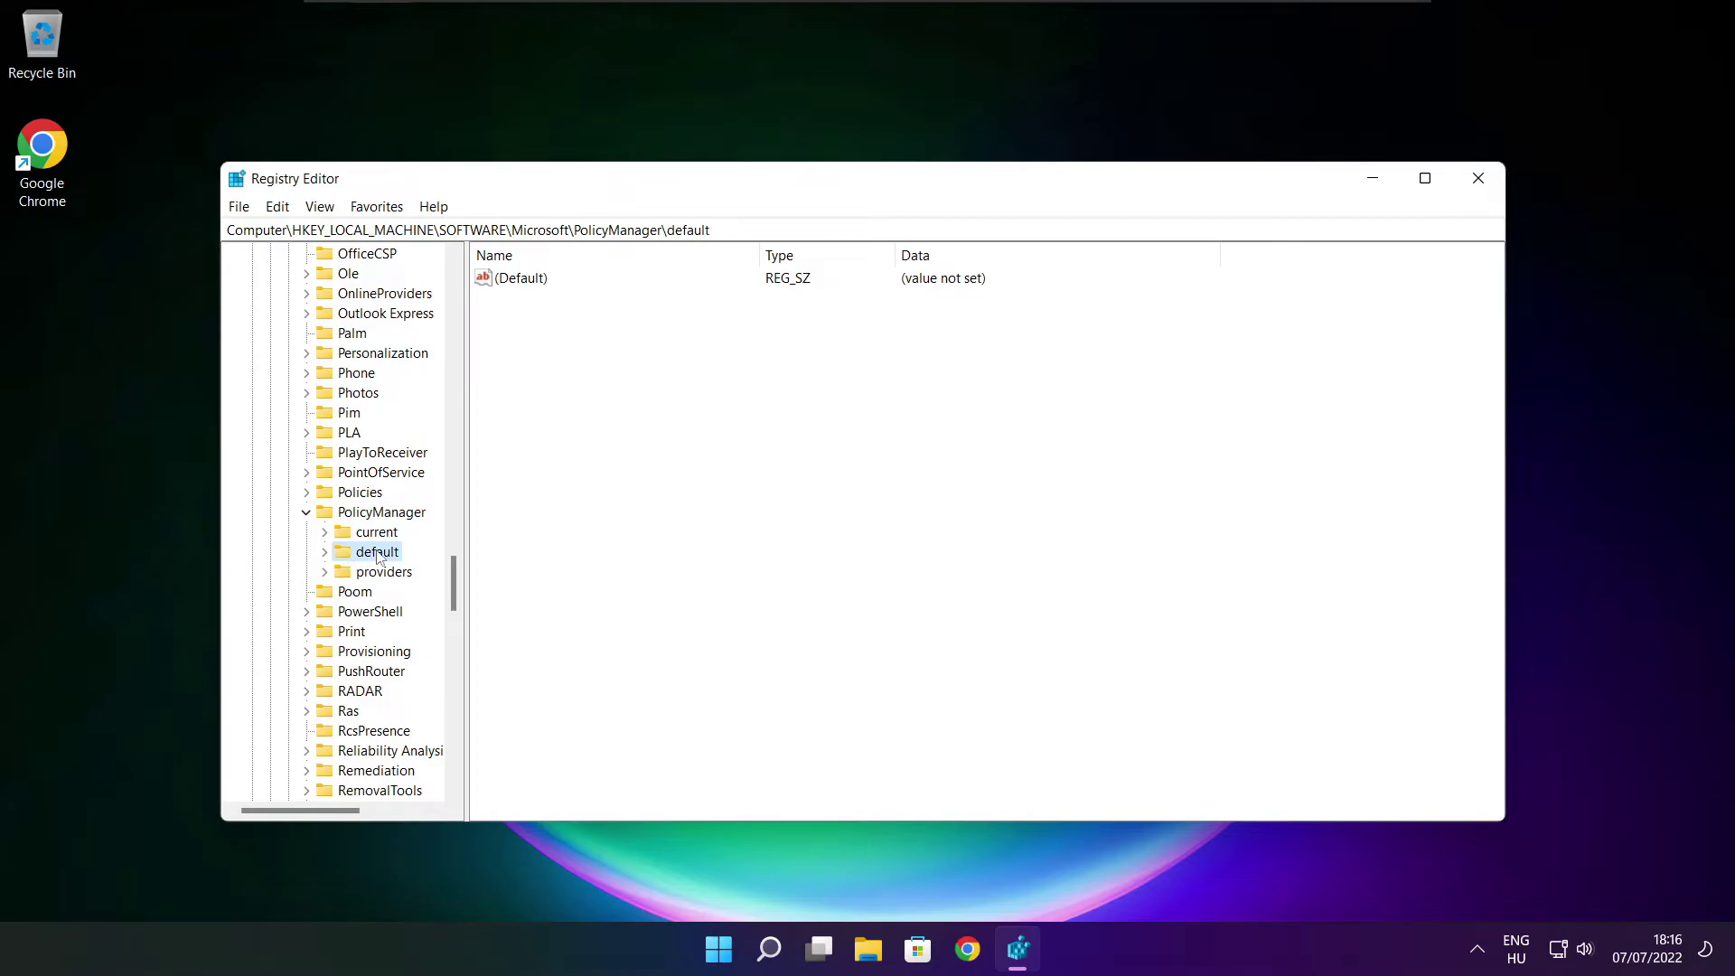
pyautogui.click(324, 553)
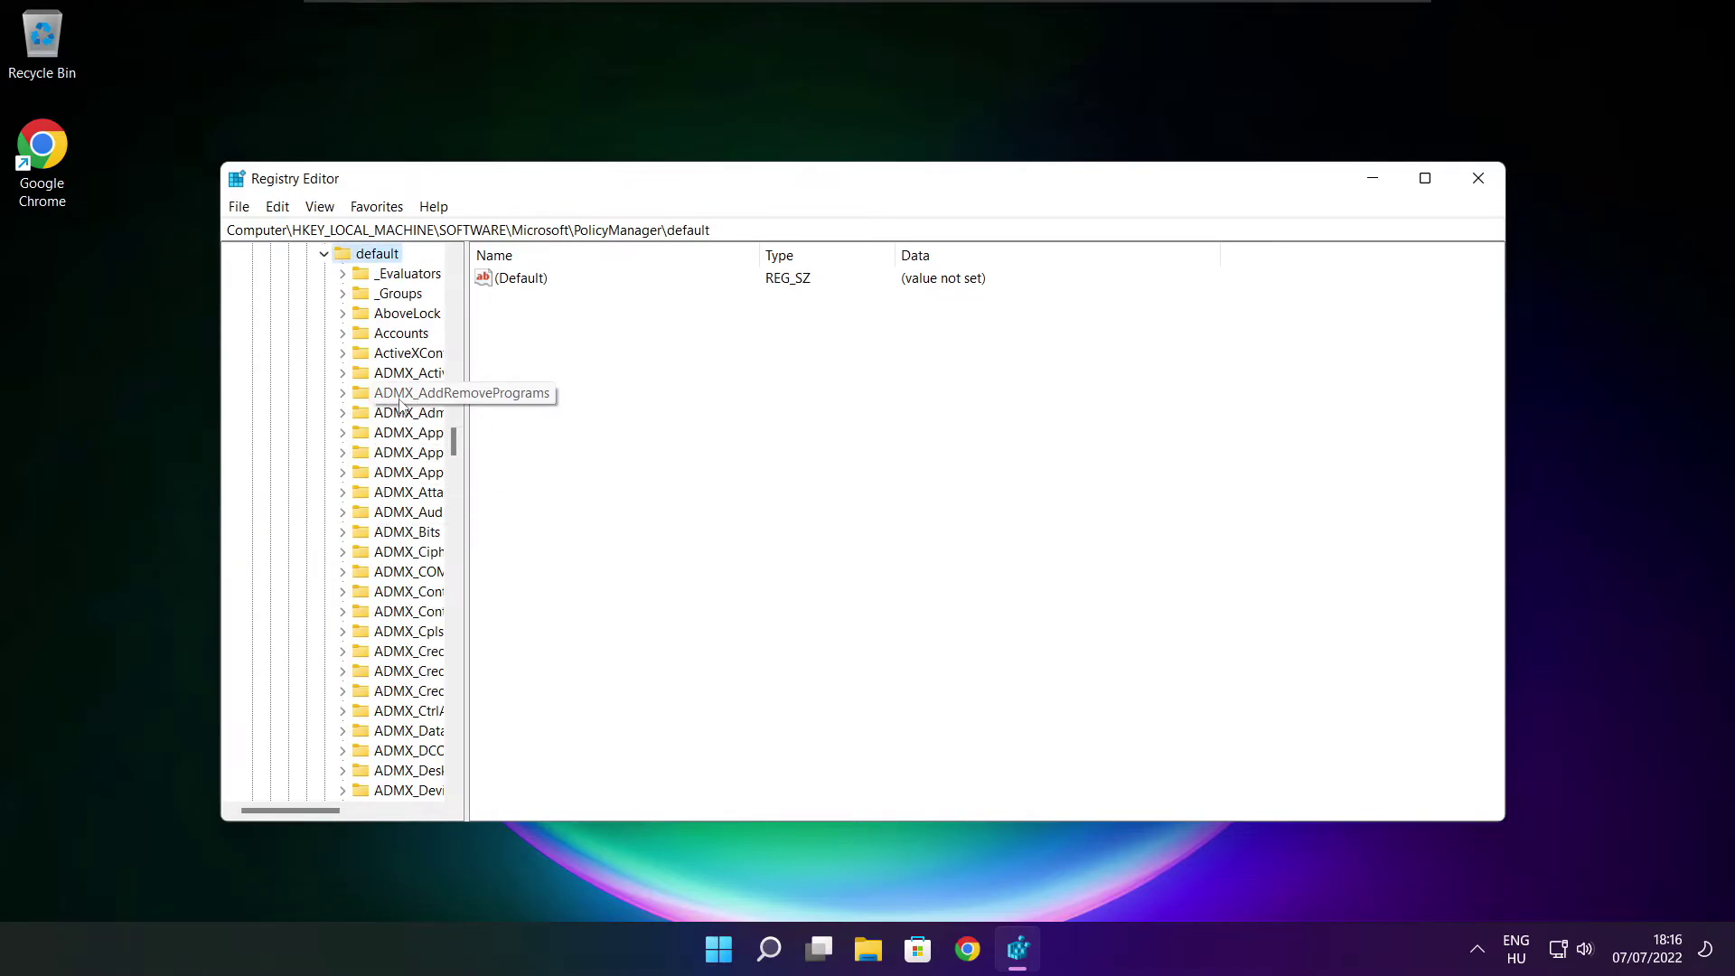
pyautogui.scroll(-20, 402, 403)
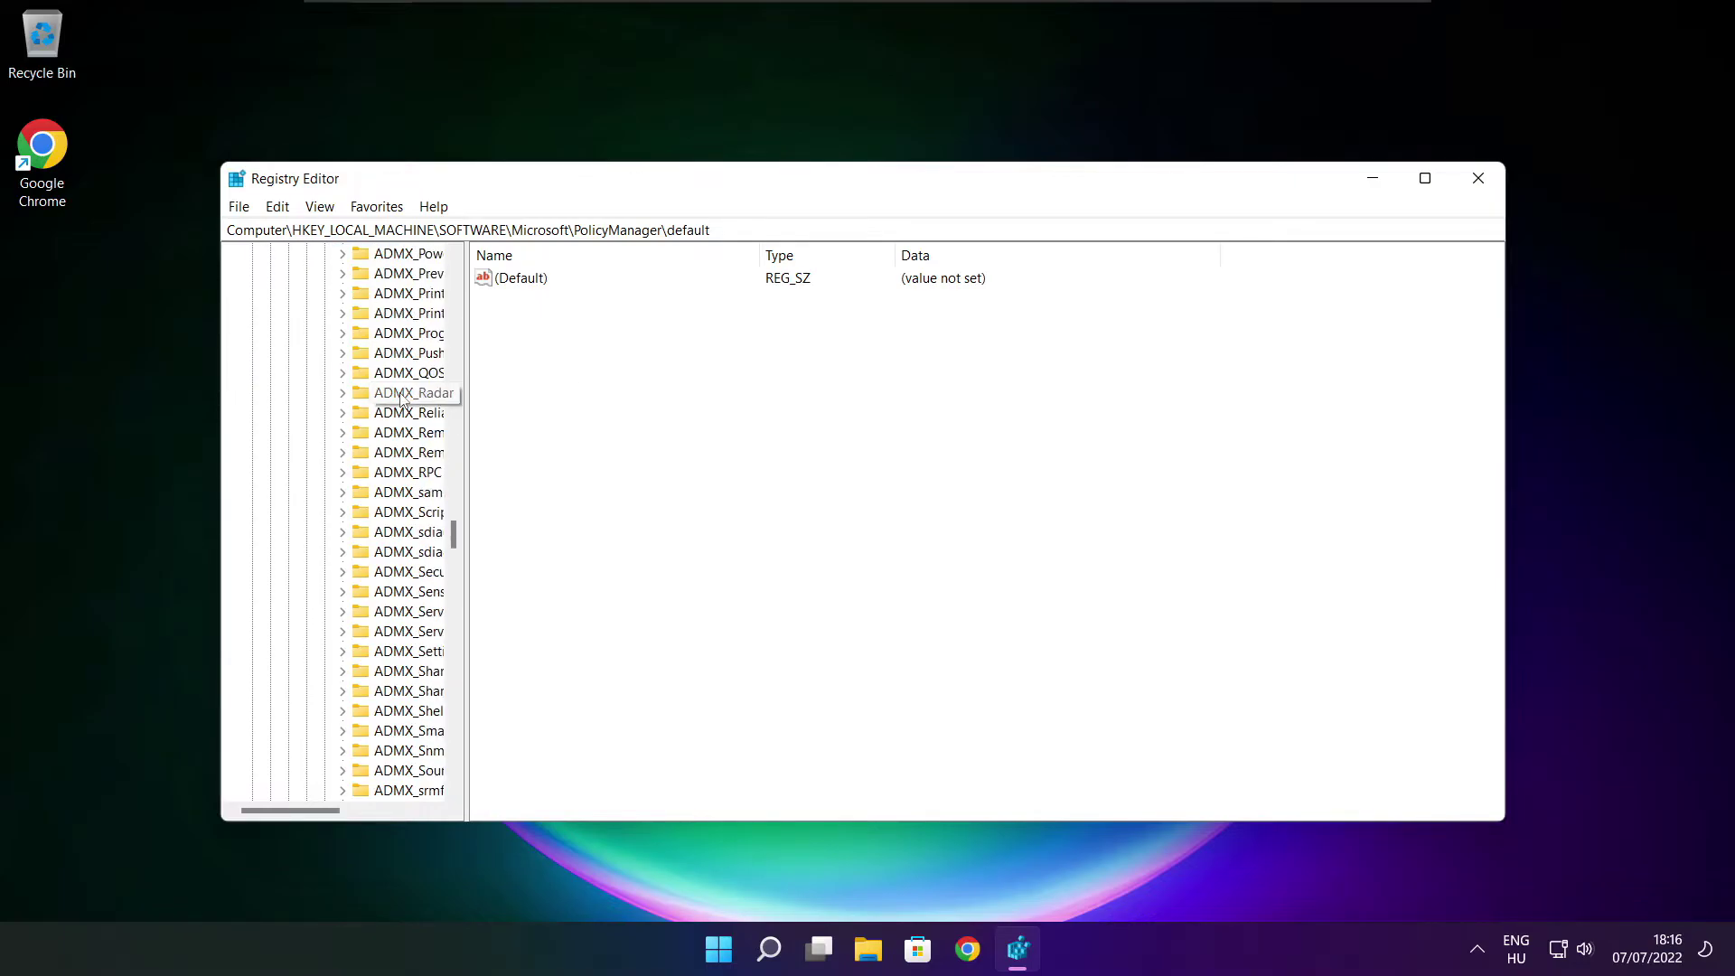
pyautogui.scroll(-18, 402, 400)
pyautogui.moveTo(465, 393); pyautogui.dragTo(573, 392)
pyautogui.scroll(1, 425, 384)
pyautogui.click(359, 372)
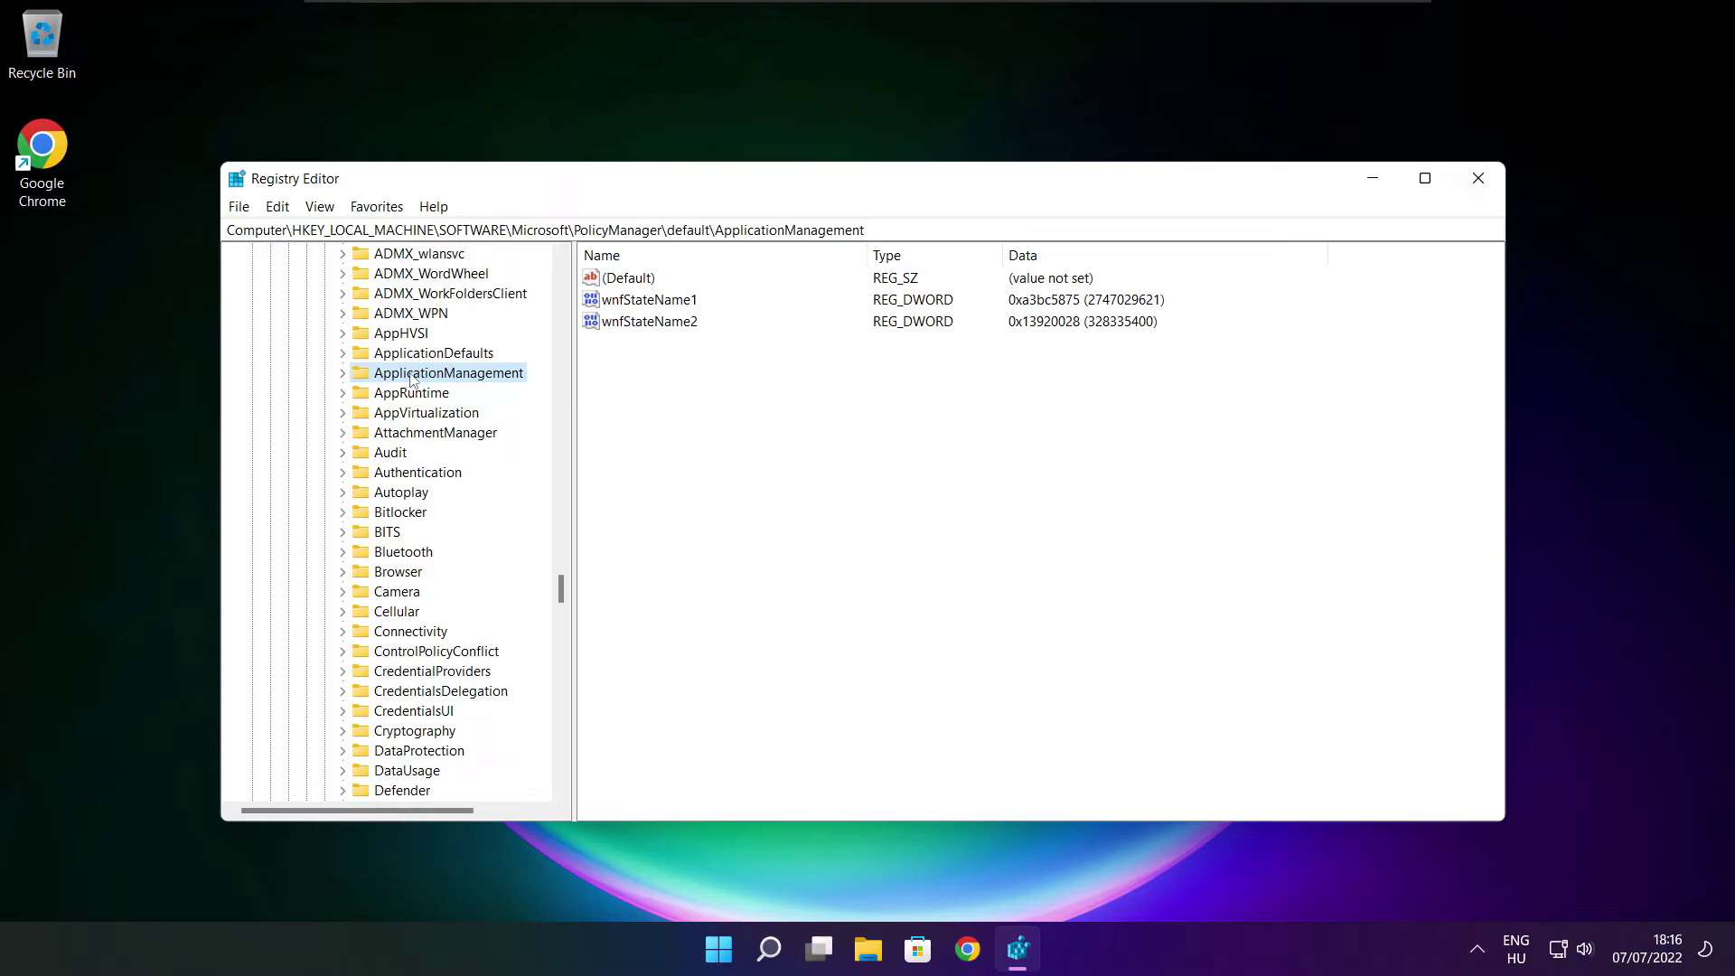
pyautogui.click(343, 374)
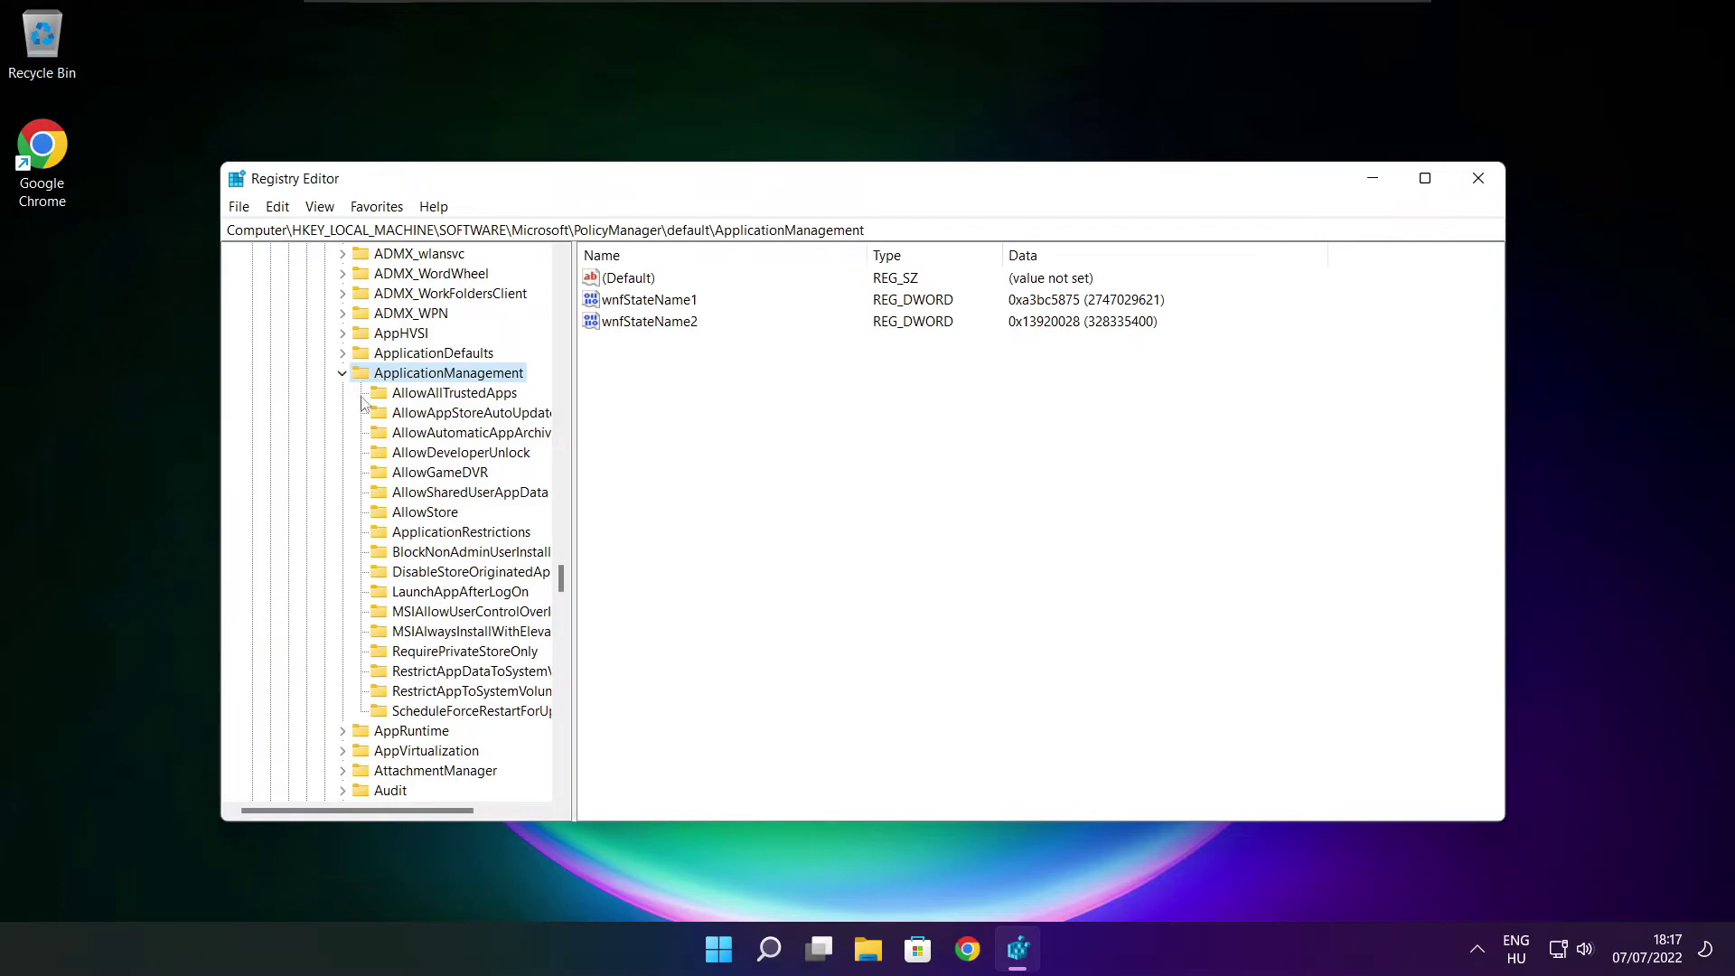
pyautogui.moveTo(573, 456); pyautogui.dragTo(593, 455)
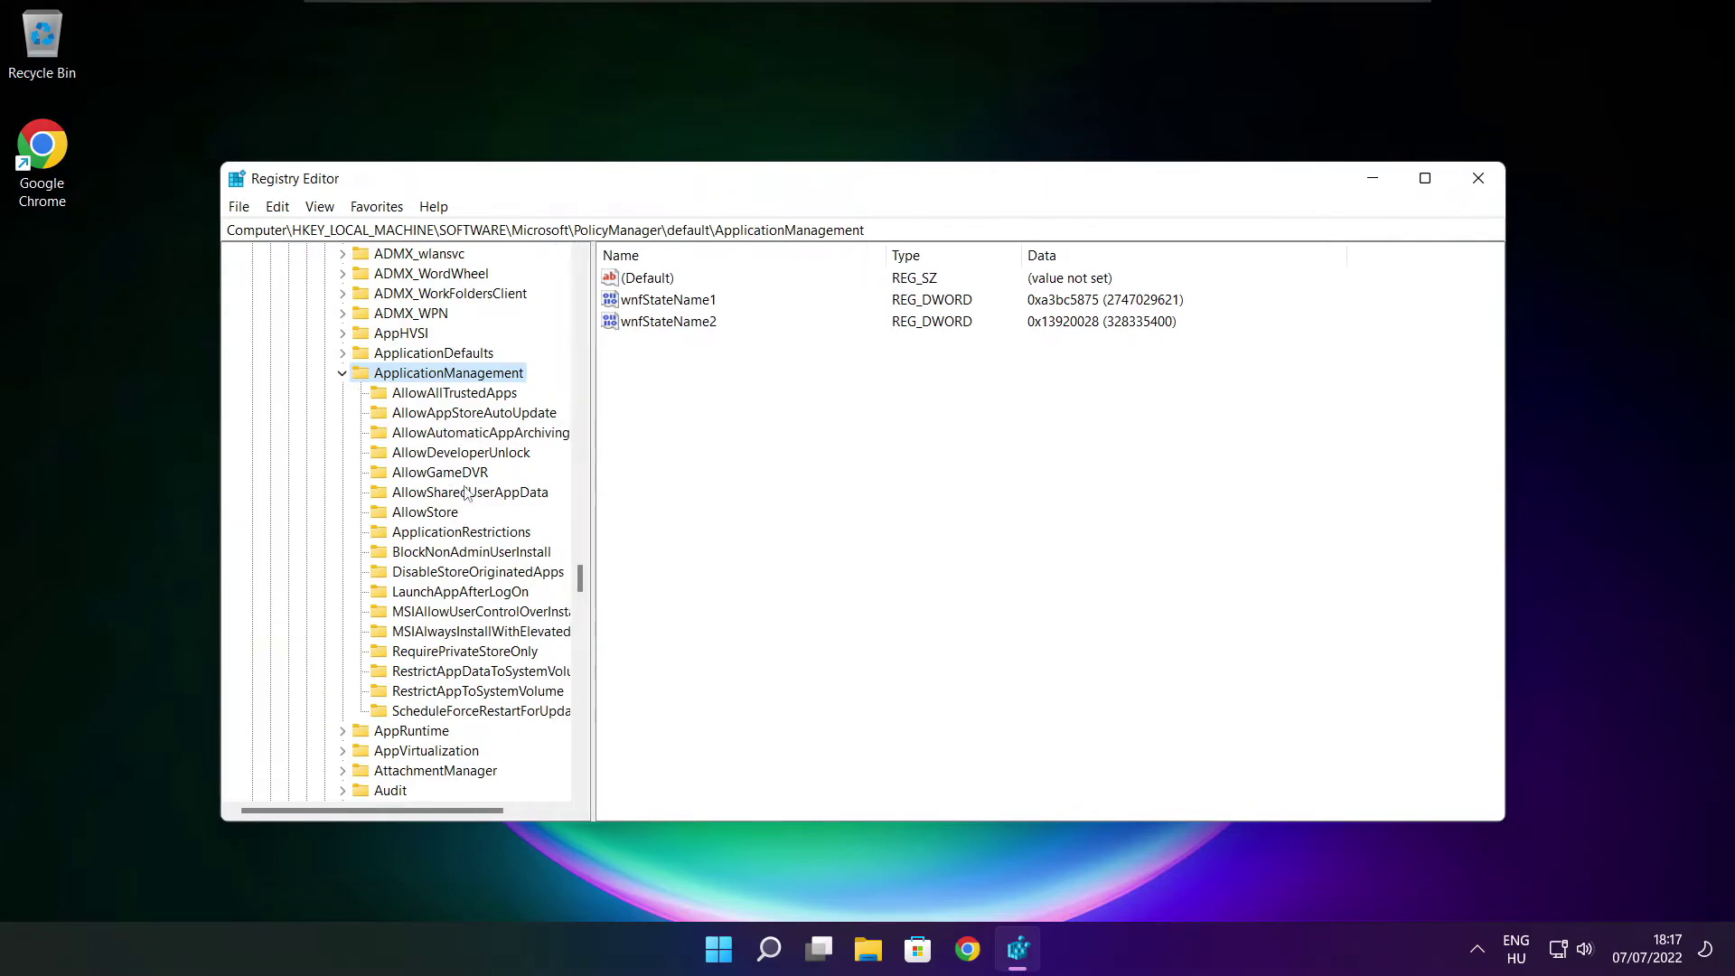
pyautogui.click(437, 474)
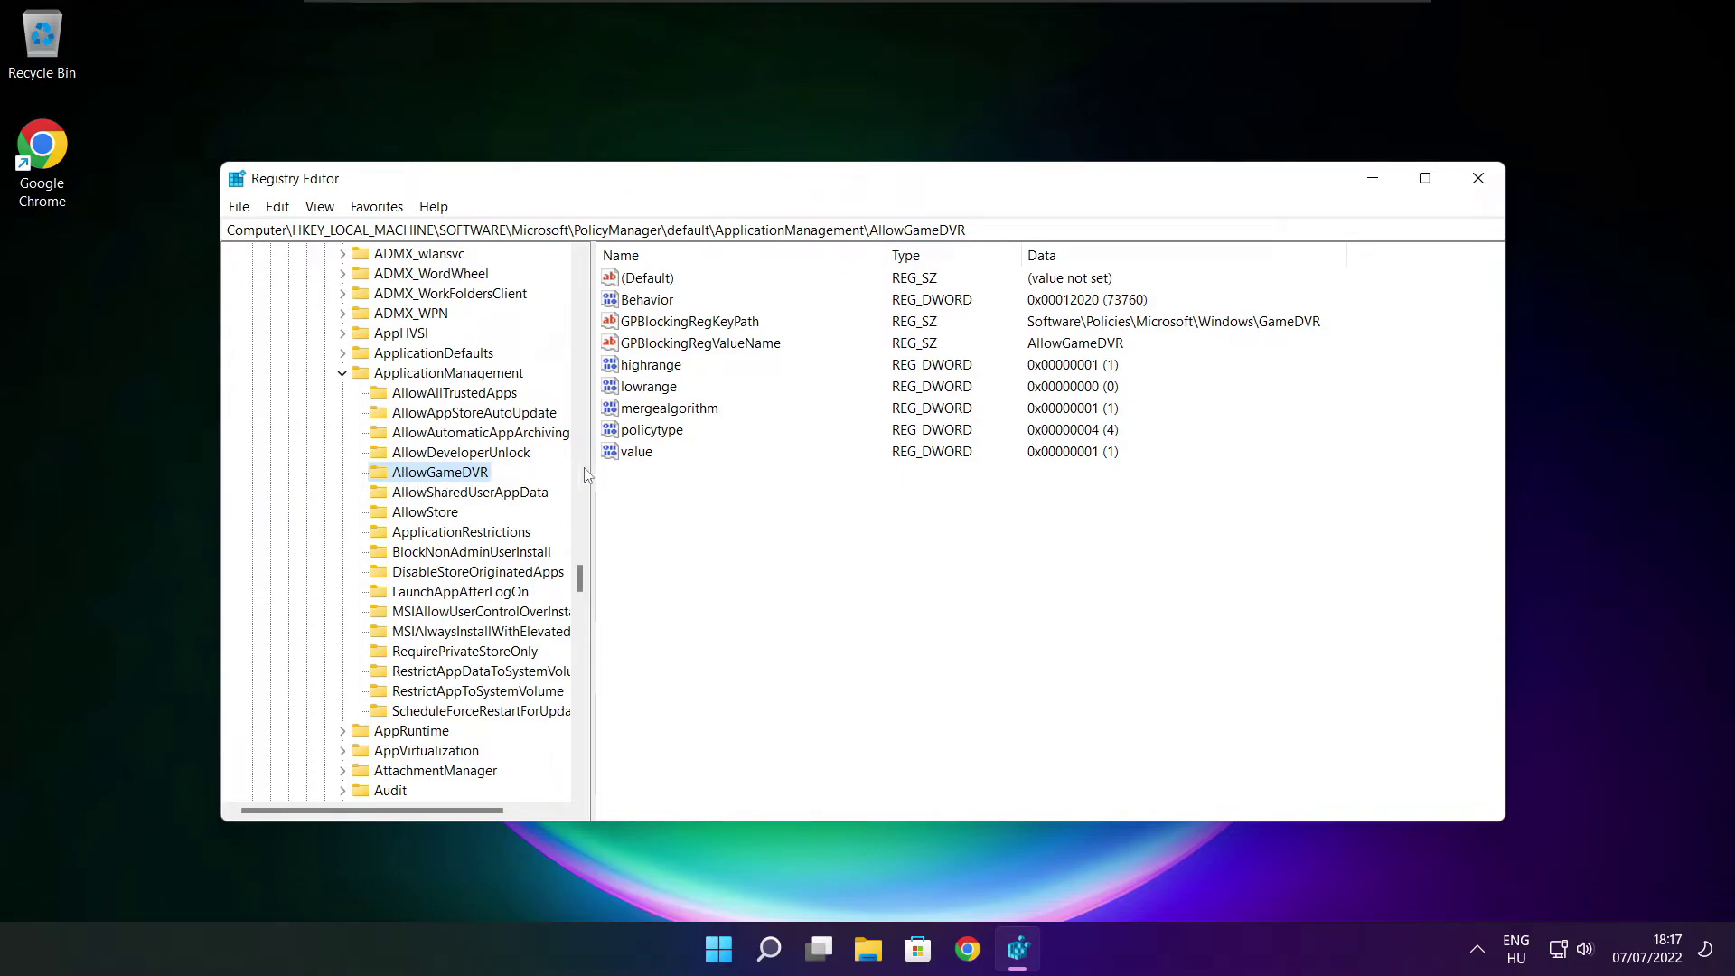
# Change AllowGameDVR's 'value' entry from 1 to 0, then close Registry Editor
pyautogui.click(636, 452)
pyautogui.doubleClick(645, 454)
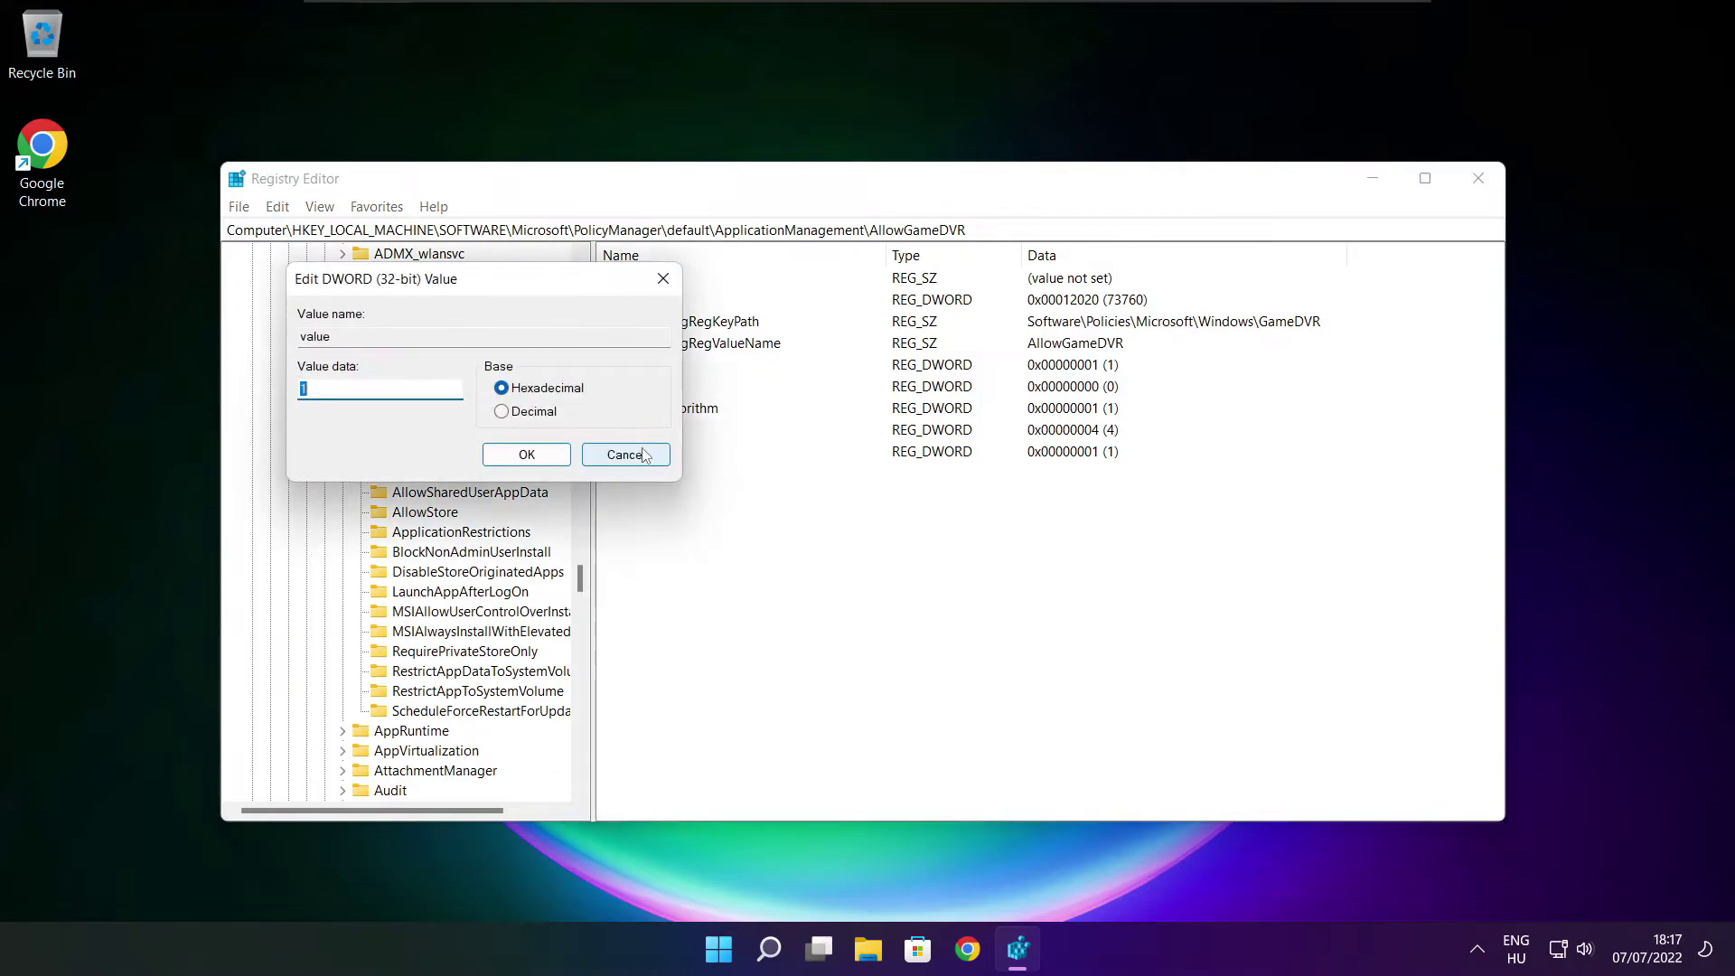
pyautogui.moveTo(480, 292); pyautogui.dragTo(880, 361)
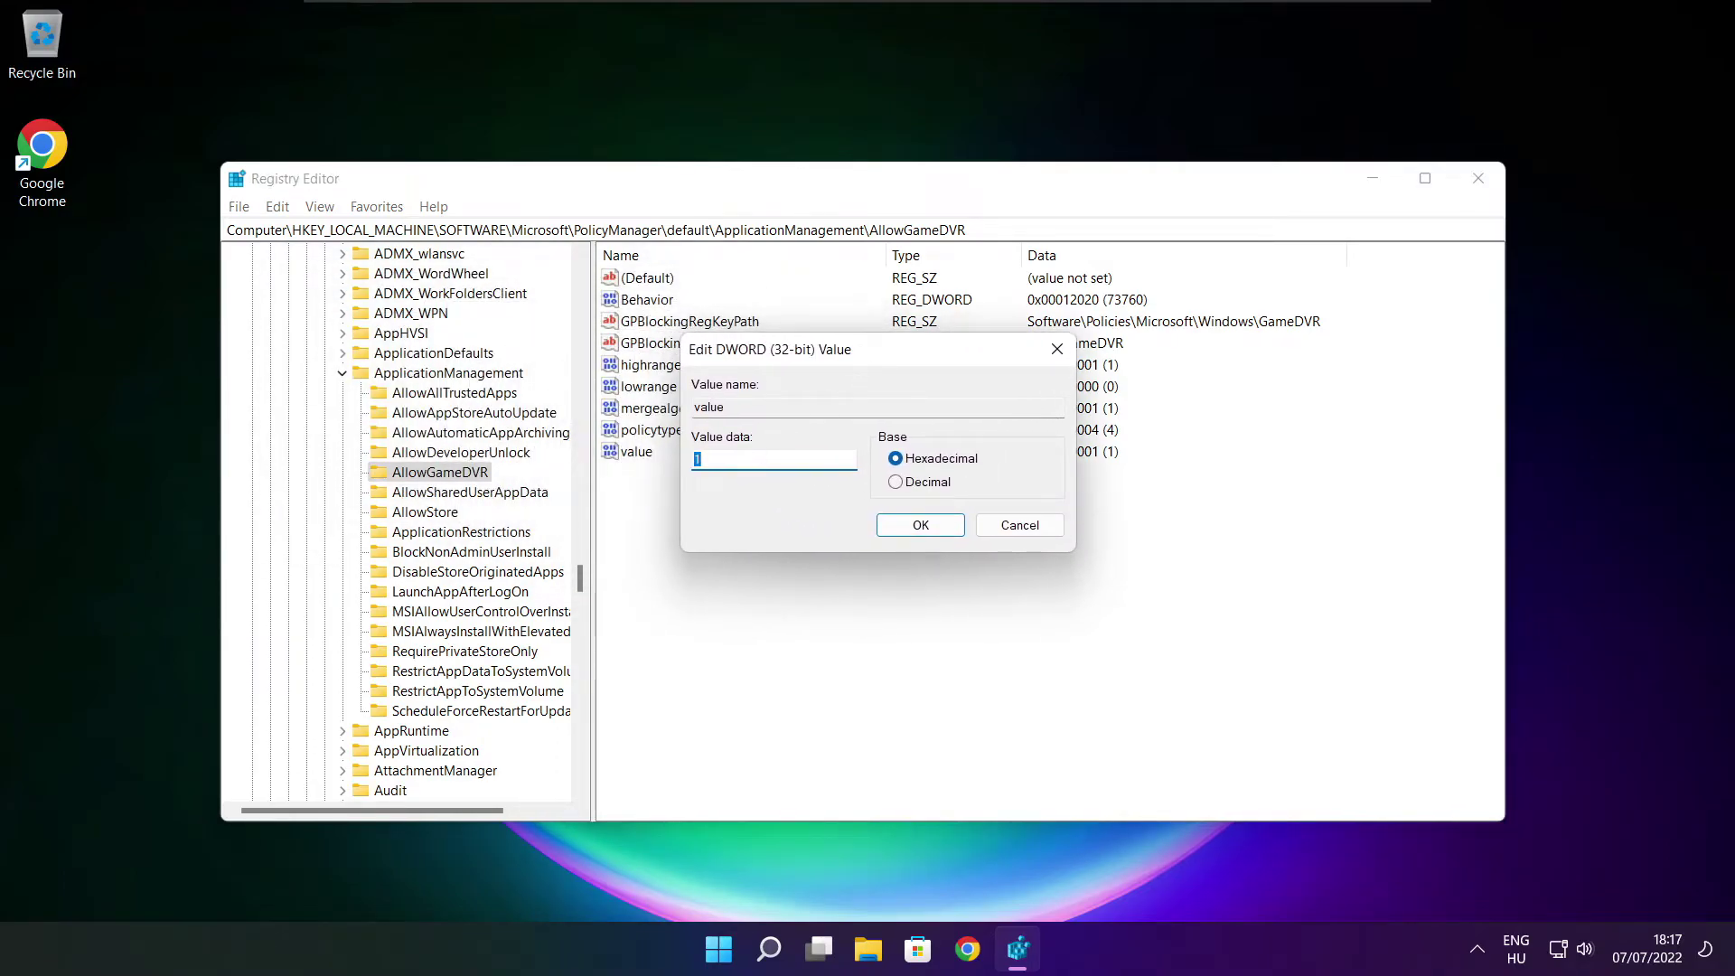
pyautogui.write('0')
pyautogui.click(920, 527)
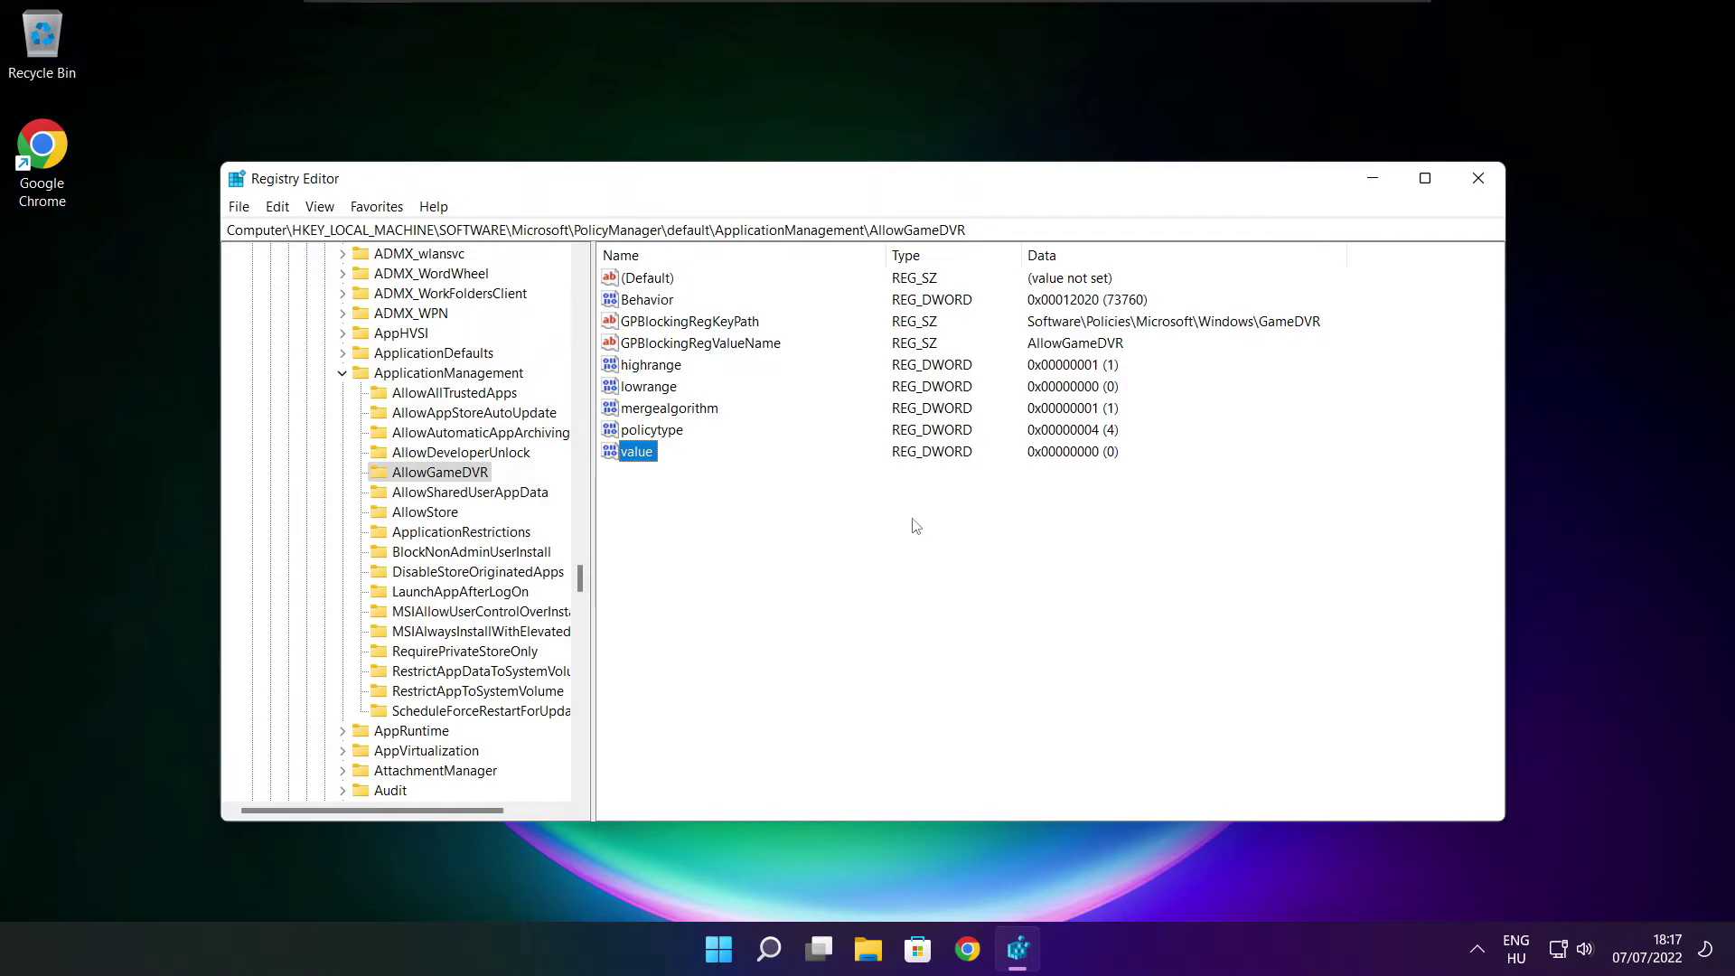
pyautogui.click(1480, 180)
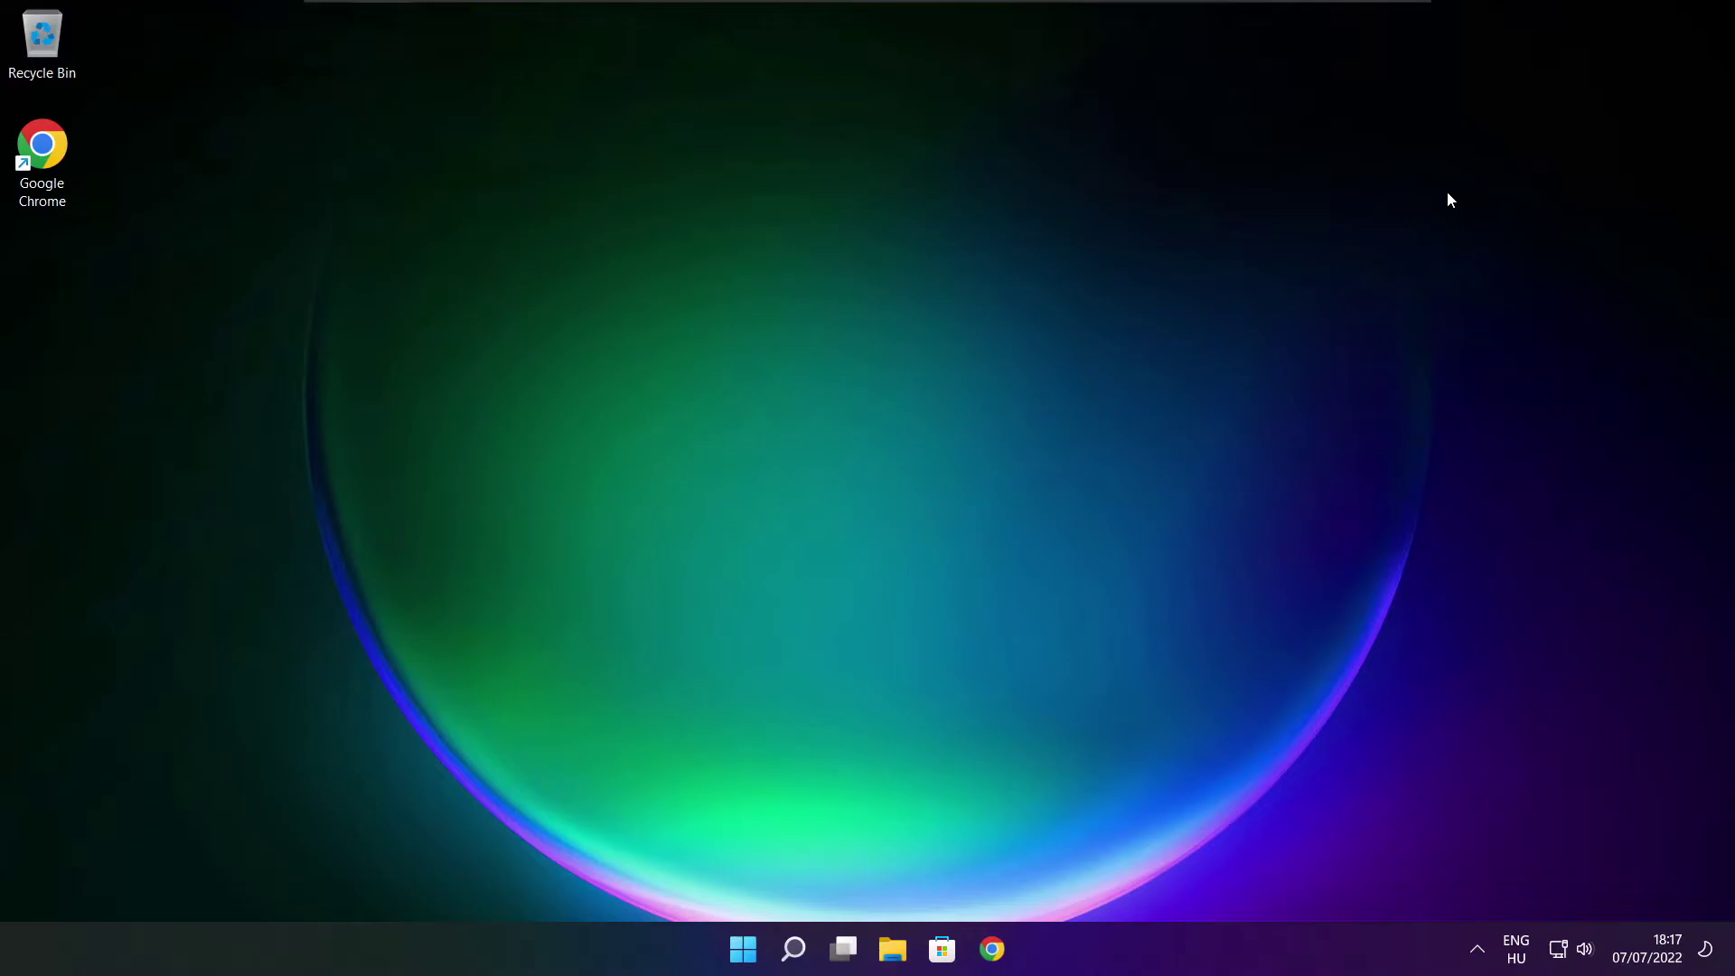
# Restore Chrome on the Microsoft Download Center and download the DirectX End-User Runtime Web Installer
pyautogui.click(994, 953)
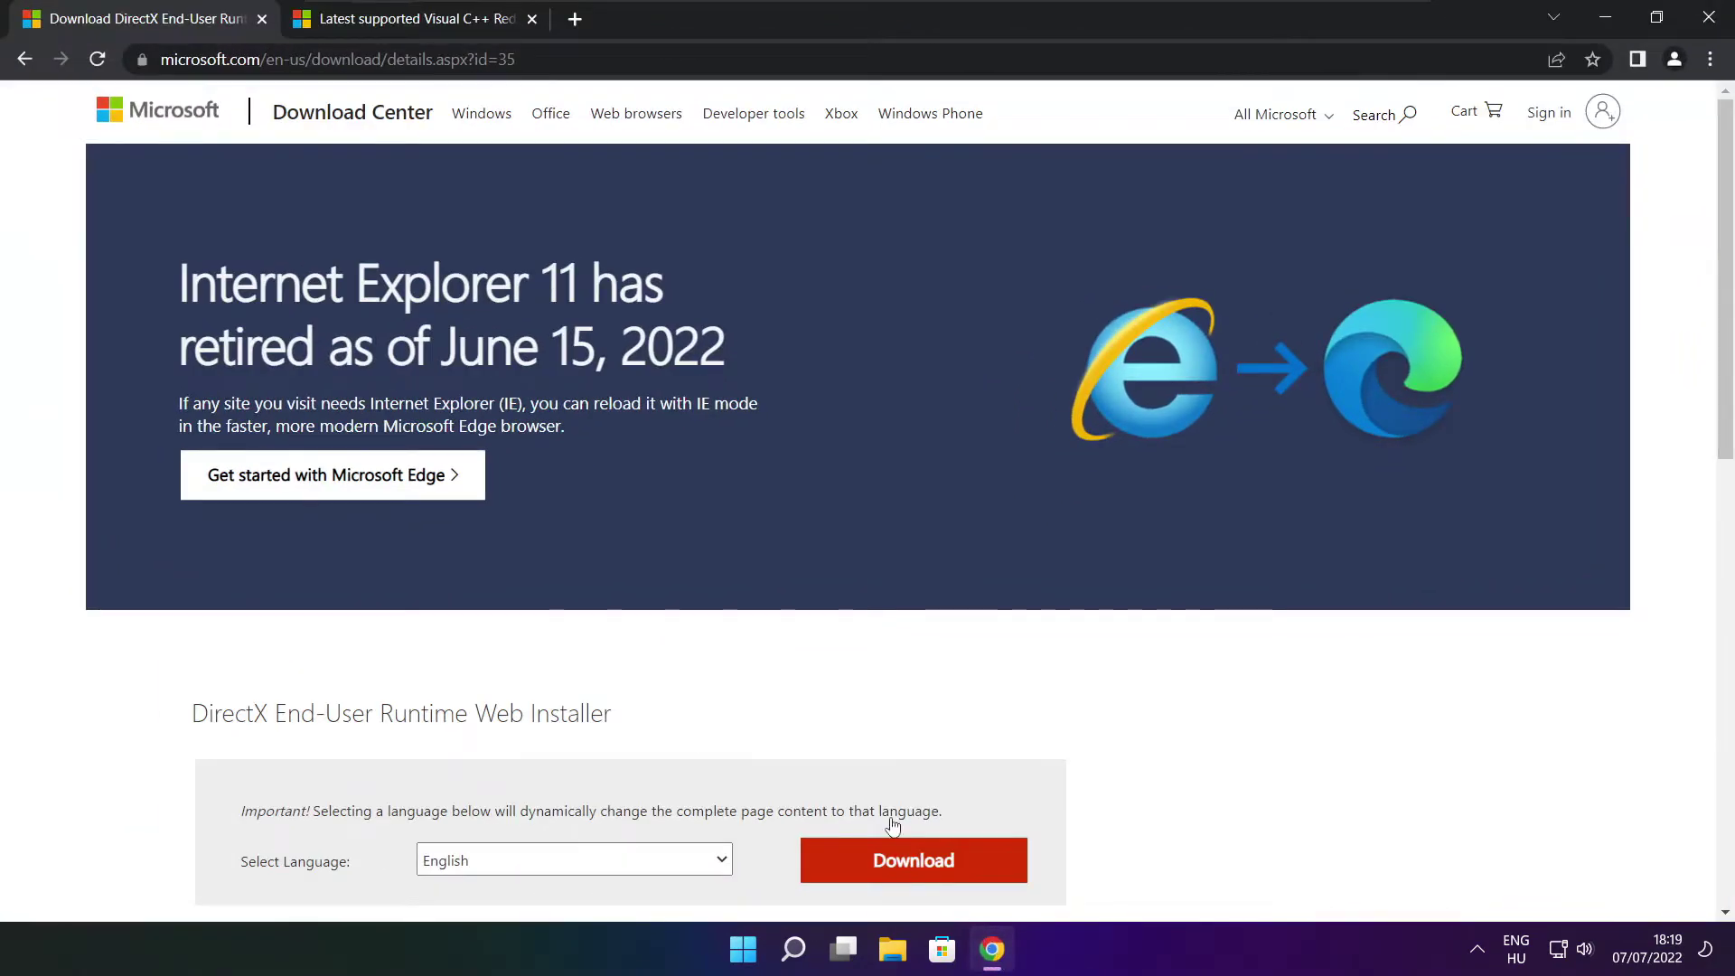
pyautogui.click(517, 59)
pyautogui.moveTo(517, 59); pyautogui.dragTo(605, 59)
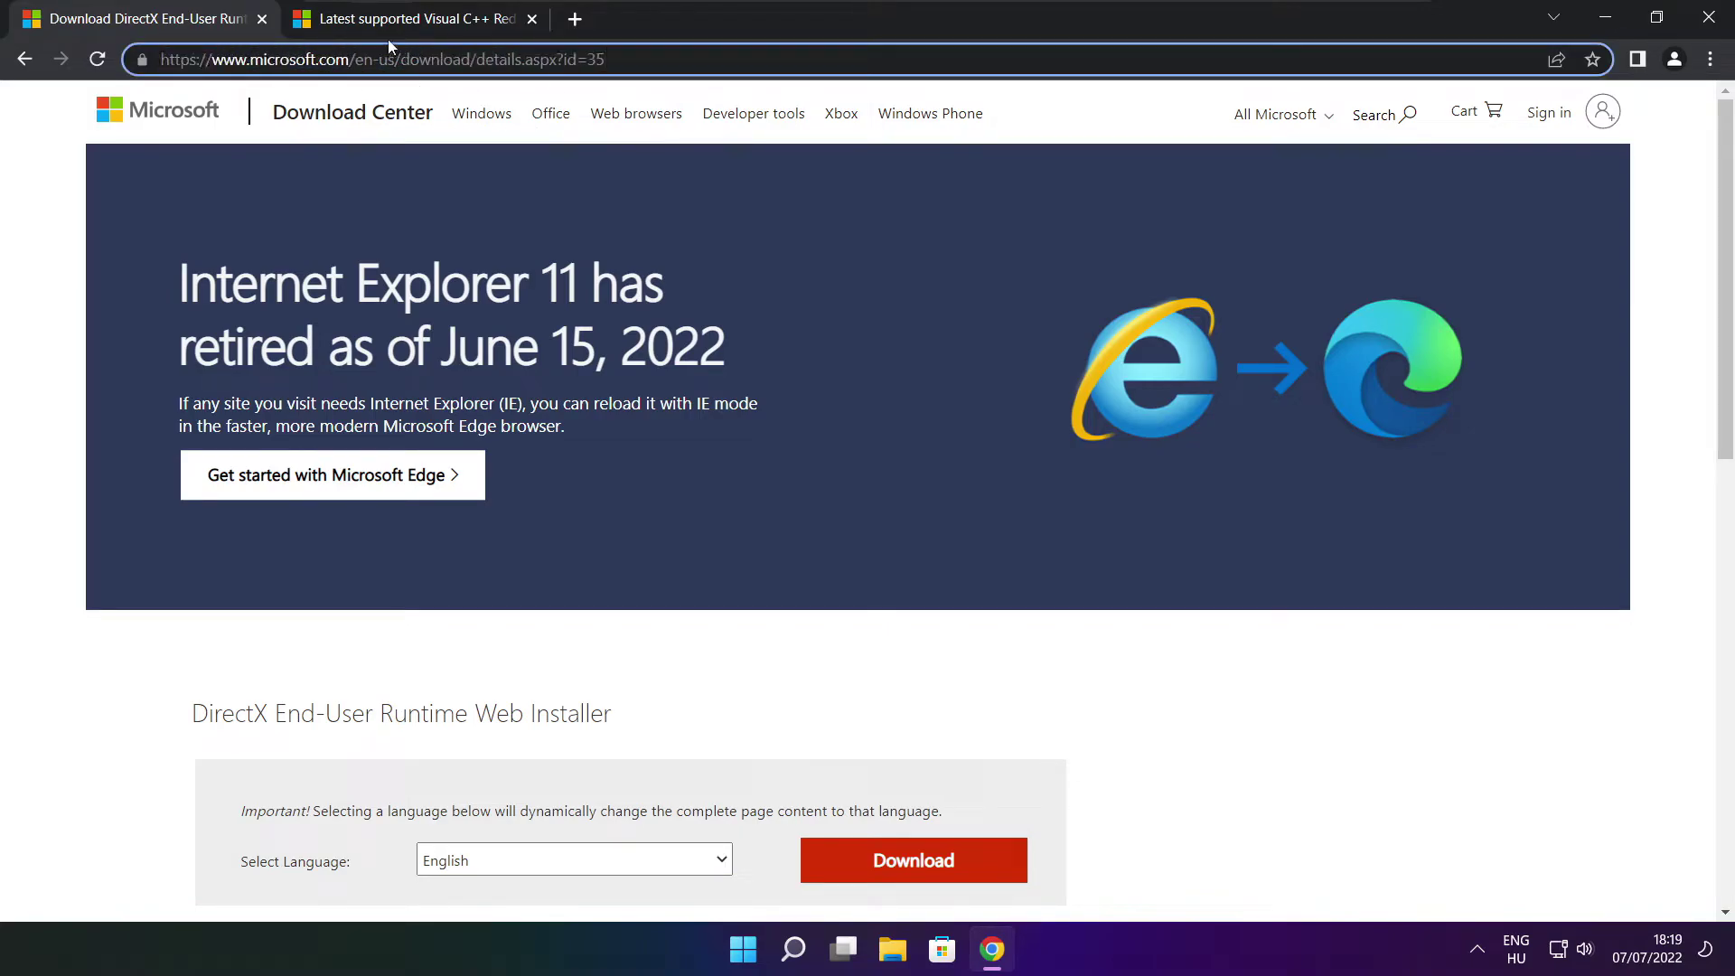
pyautogui.click(618, 651)
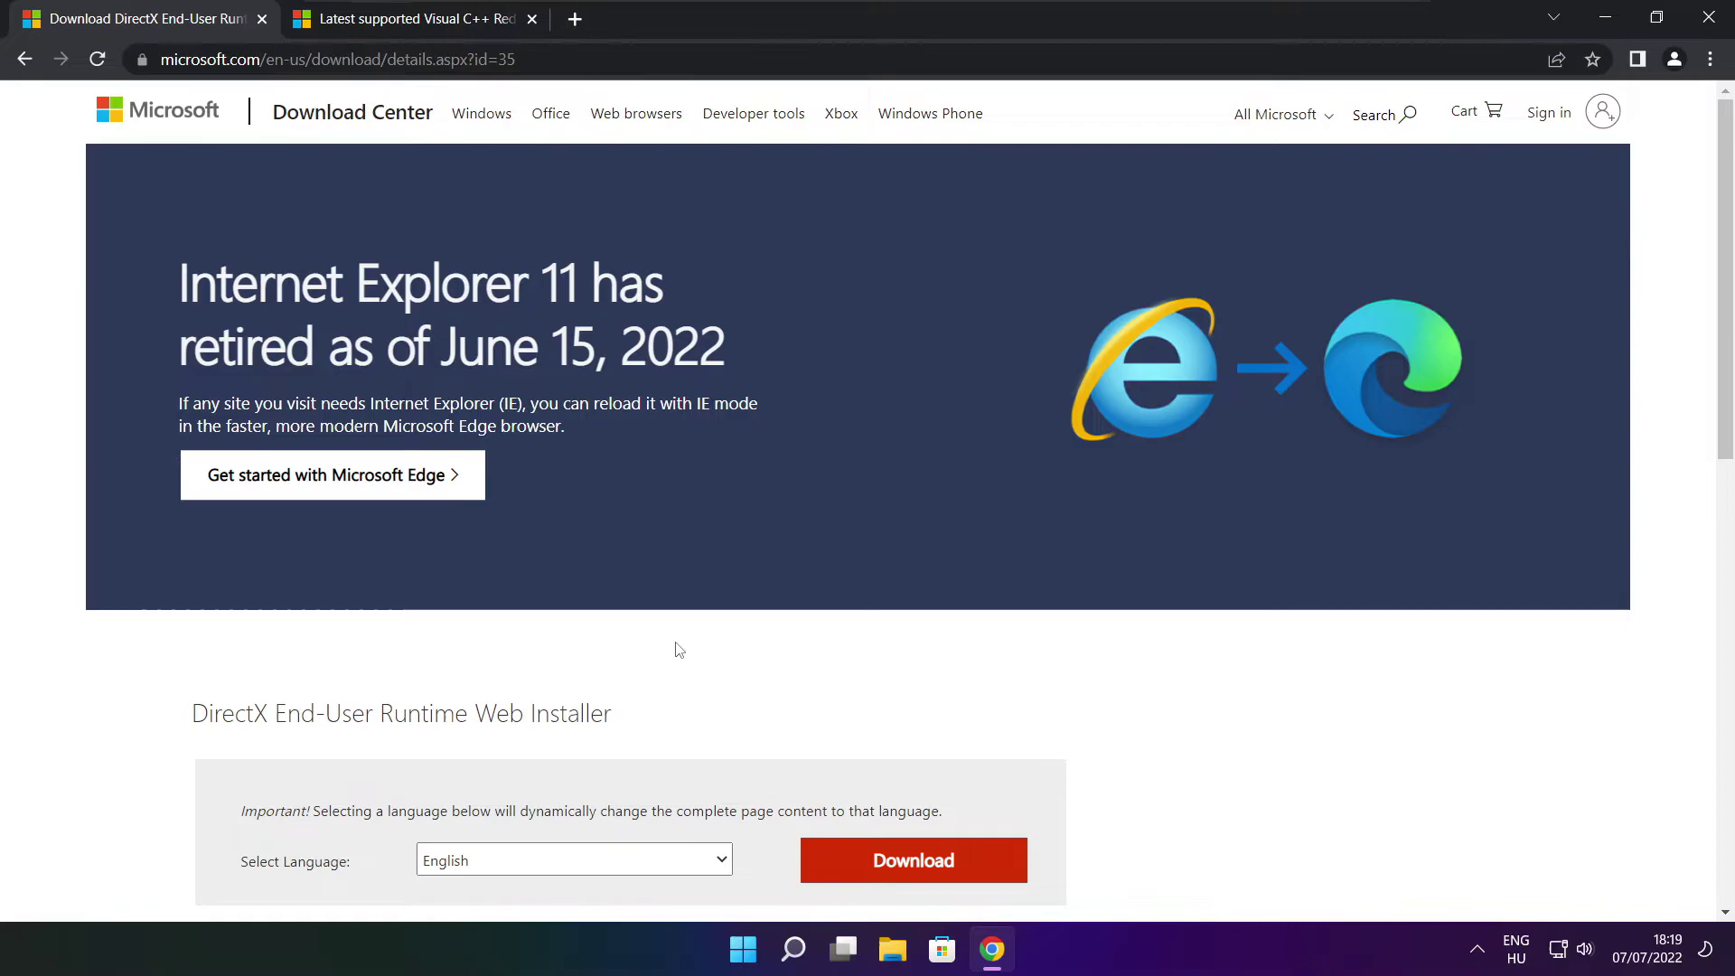
pyautogui.scroll(-4, 1725, 399)
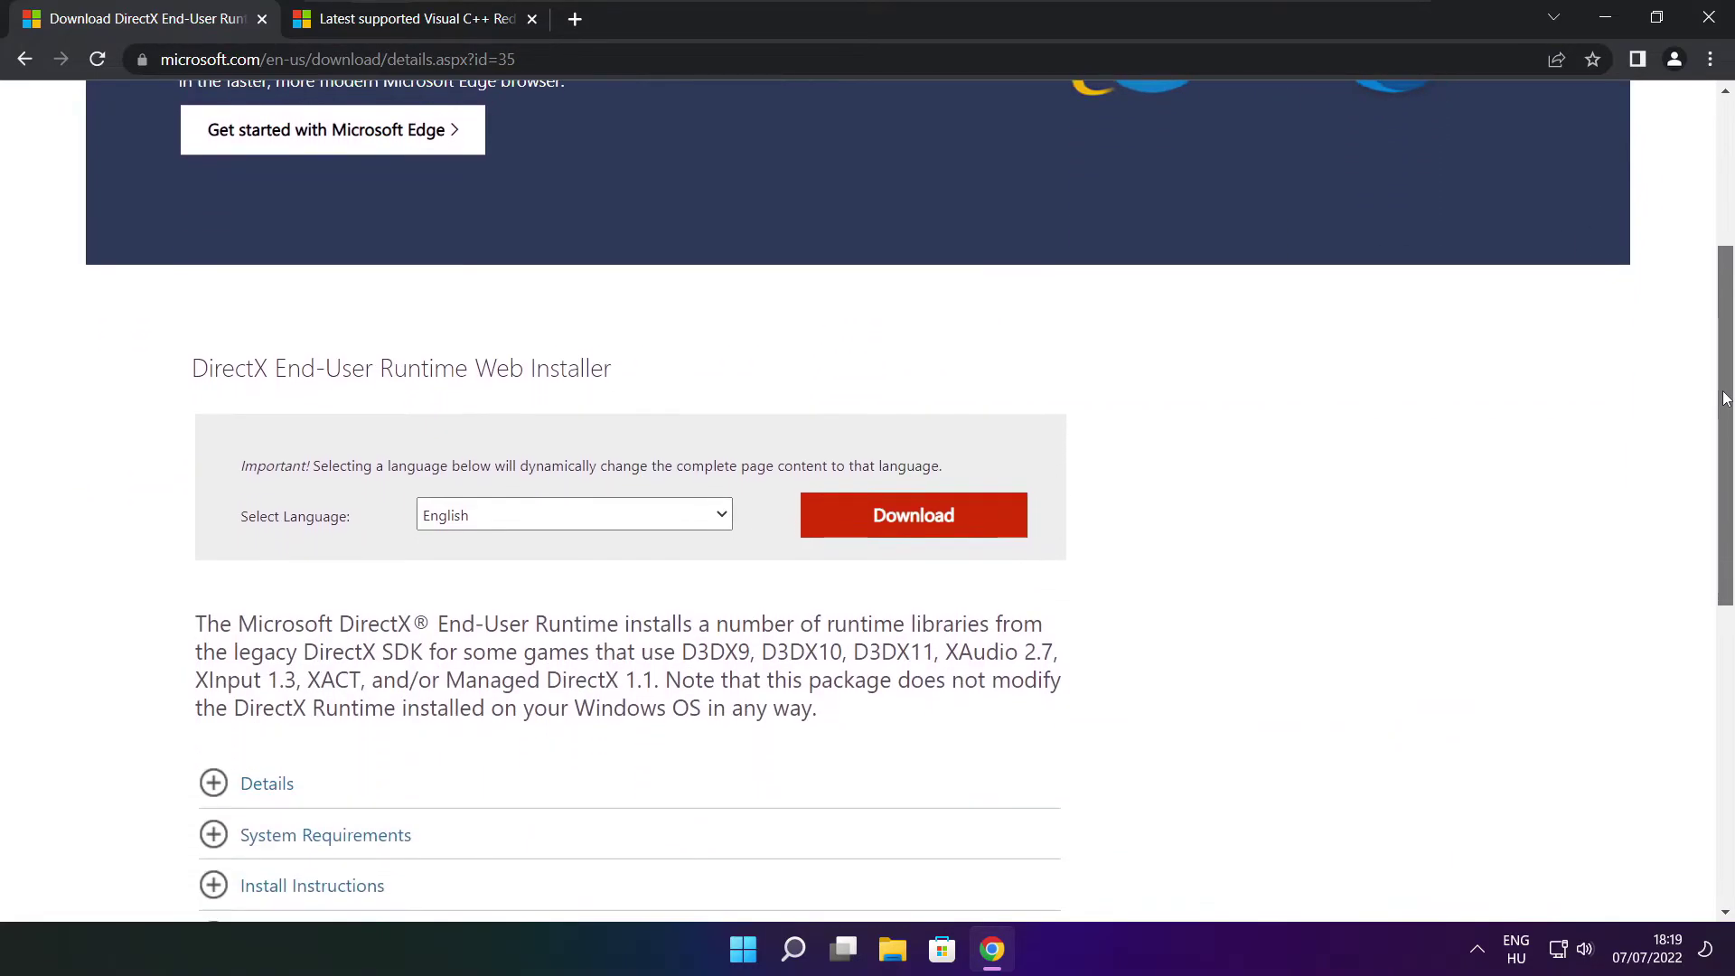
pyautogui.moveTo(639, 376); pyautogui.dragTo(736, 383)
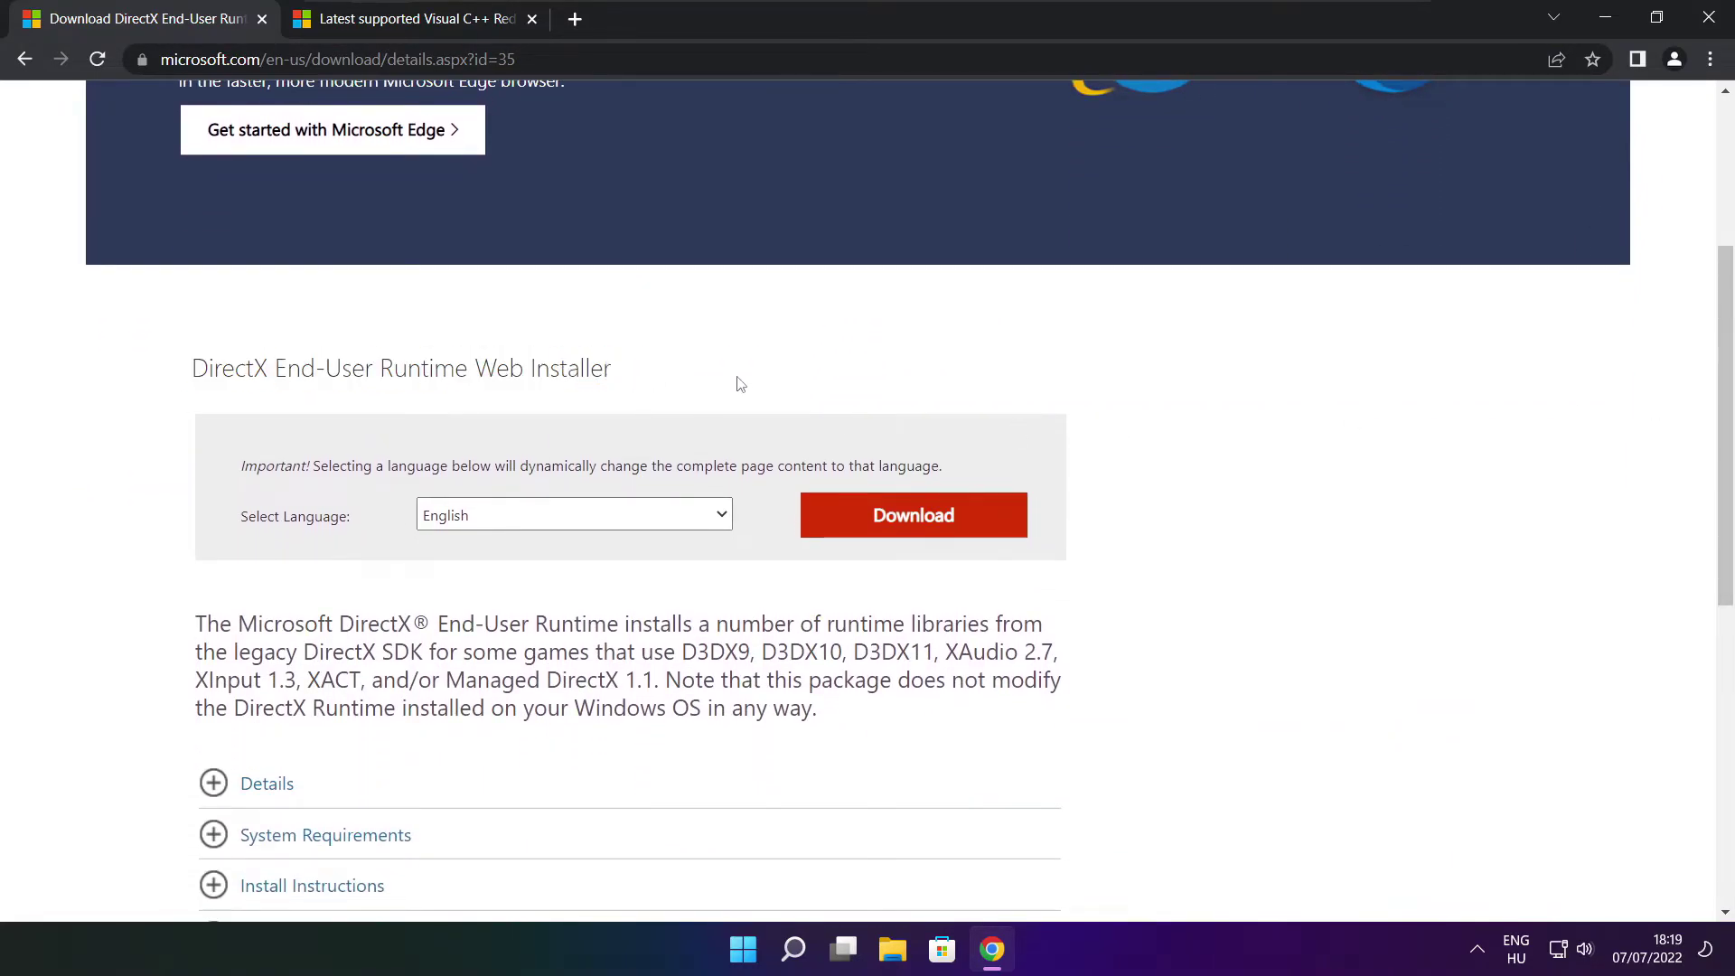
pyautogui.click(920, 522)
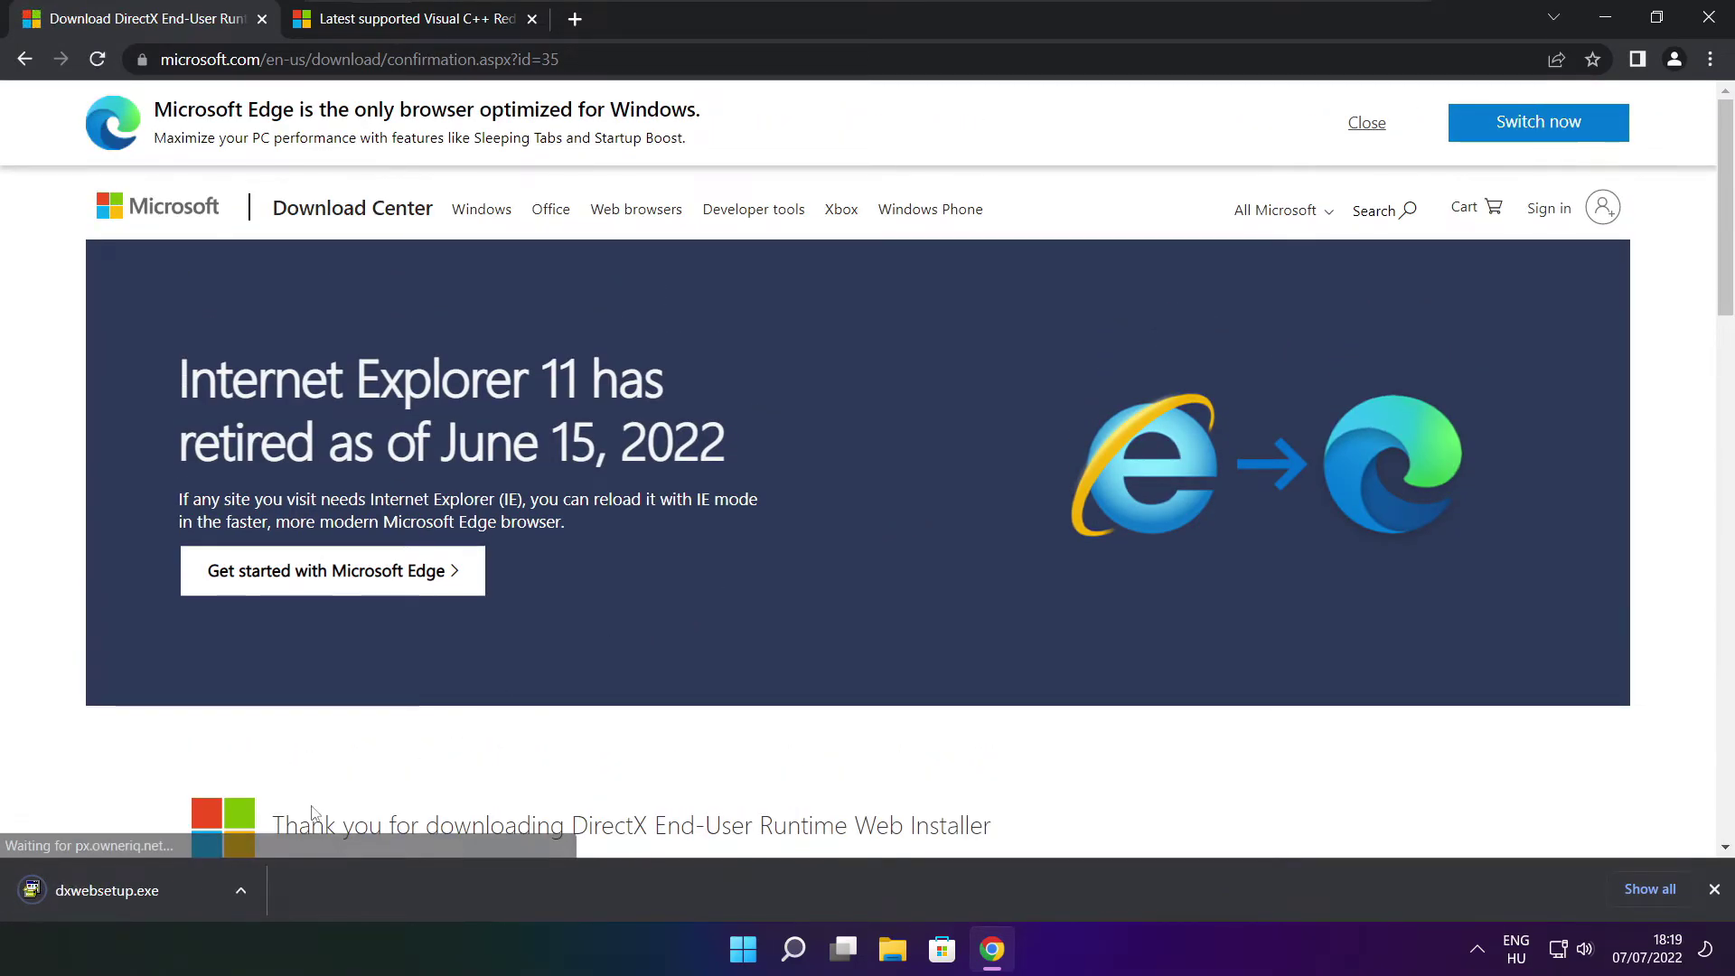
# Run dxwebsetup.exe, accept the licence, decline the Bing Bar, install the DirectX components, and finish
pyautogui.click(164, 895)
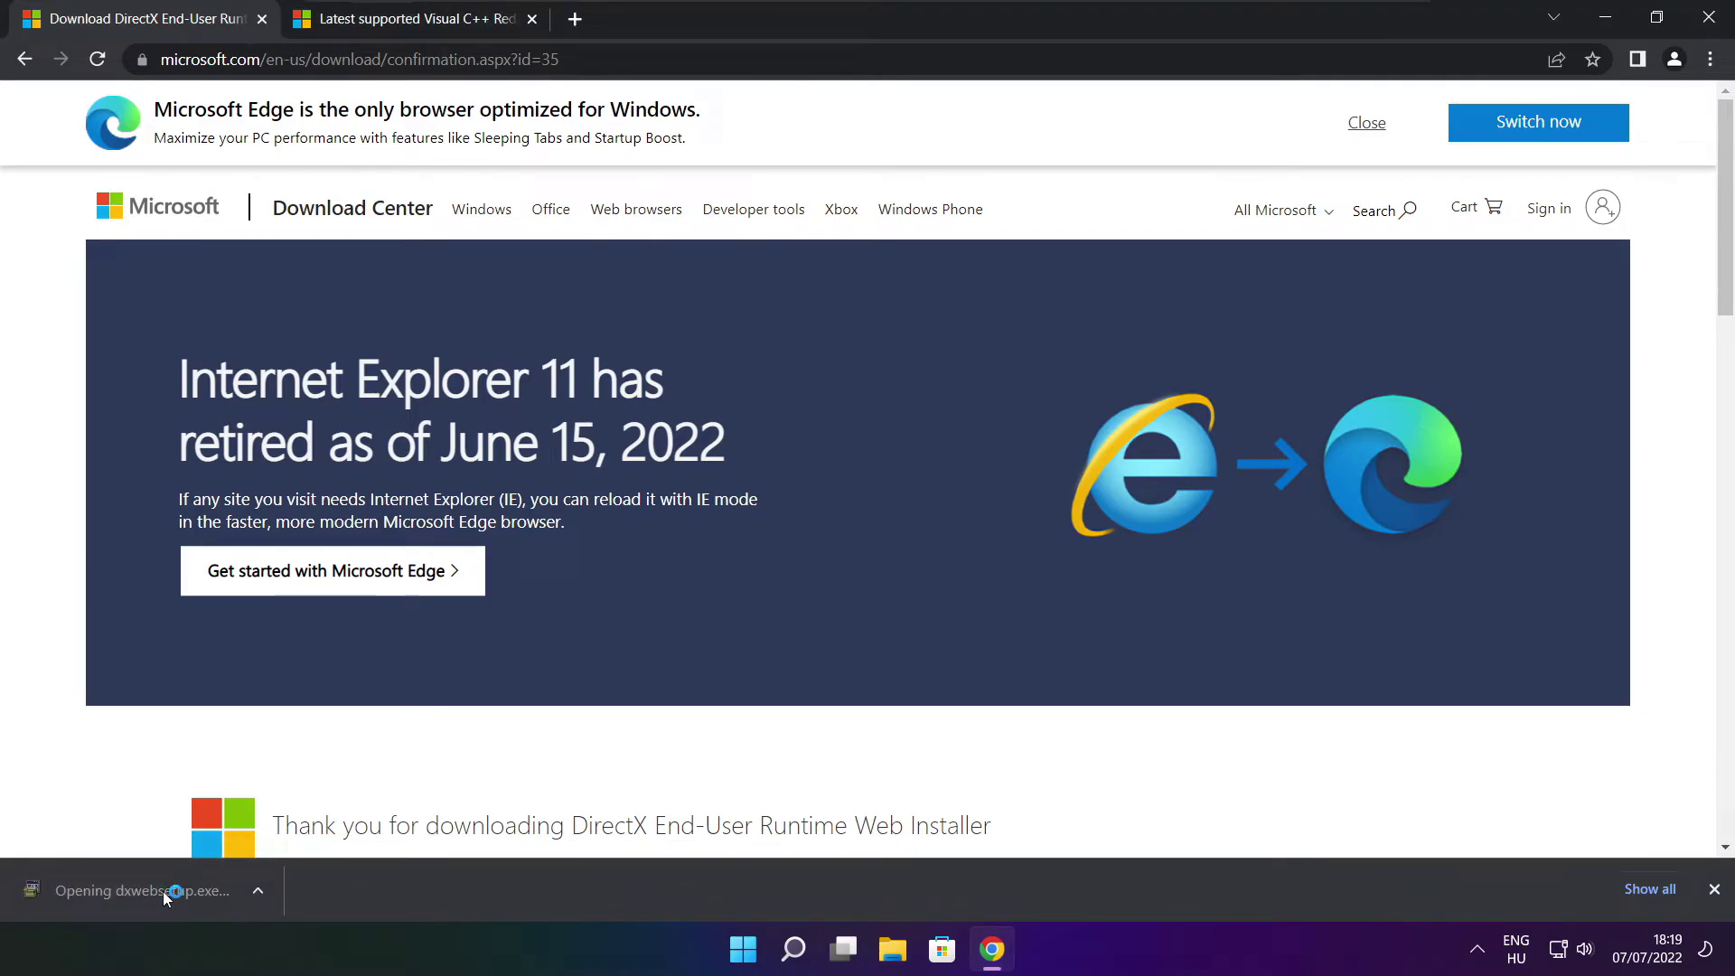
pyautogui.moveTo(366, 134); pyautogui.dragTo(824, 261)
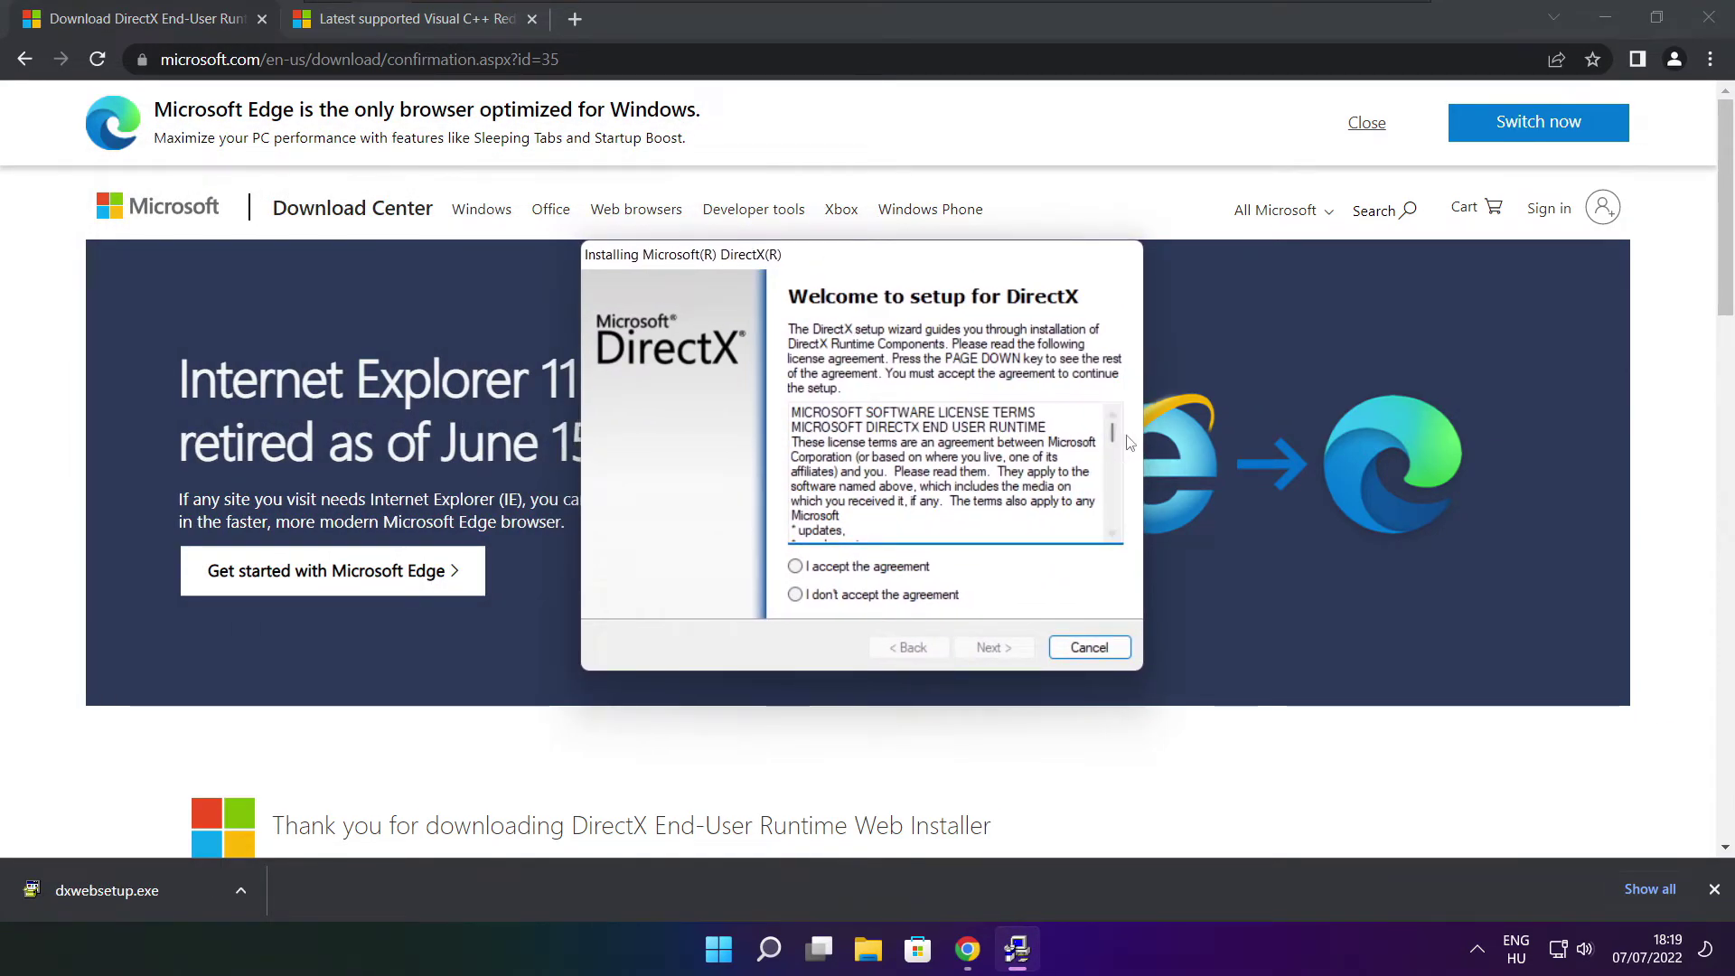
pyautogui.moveTo(1113, 433); pyautogui.dragTo(1091, 558)
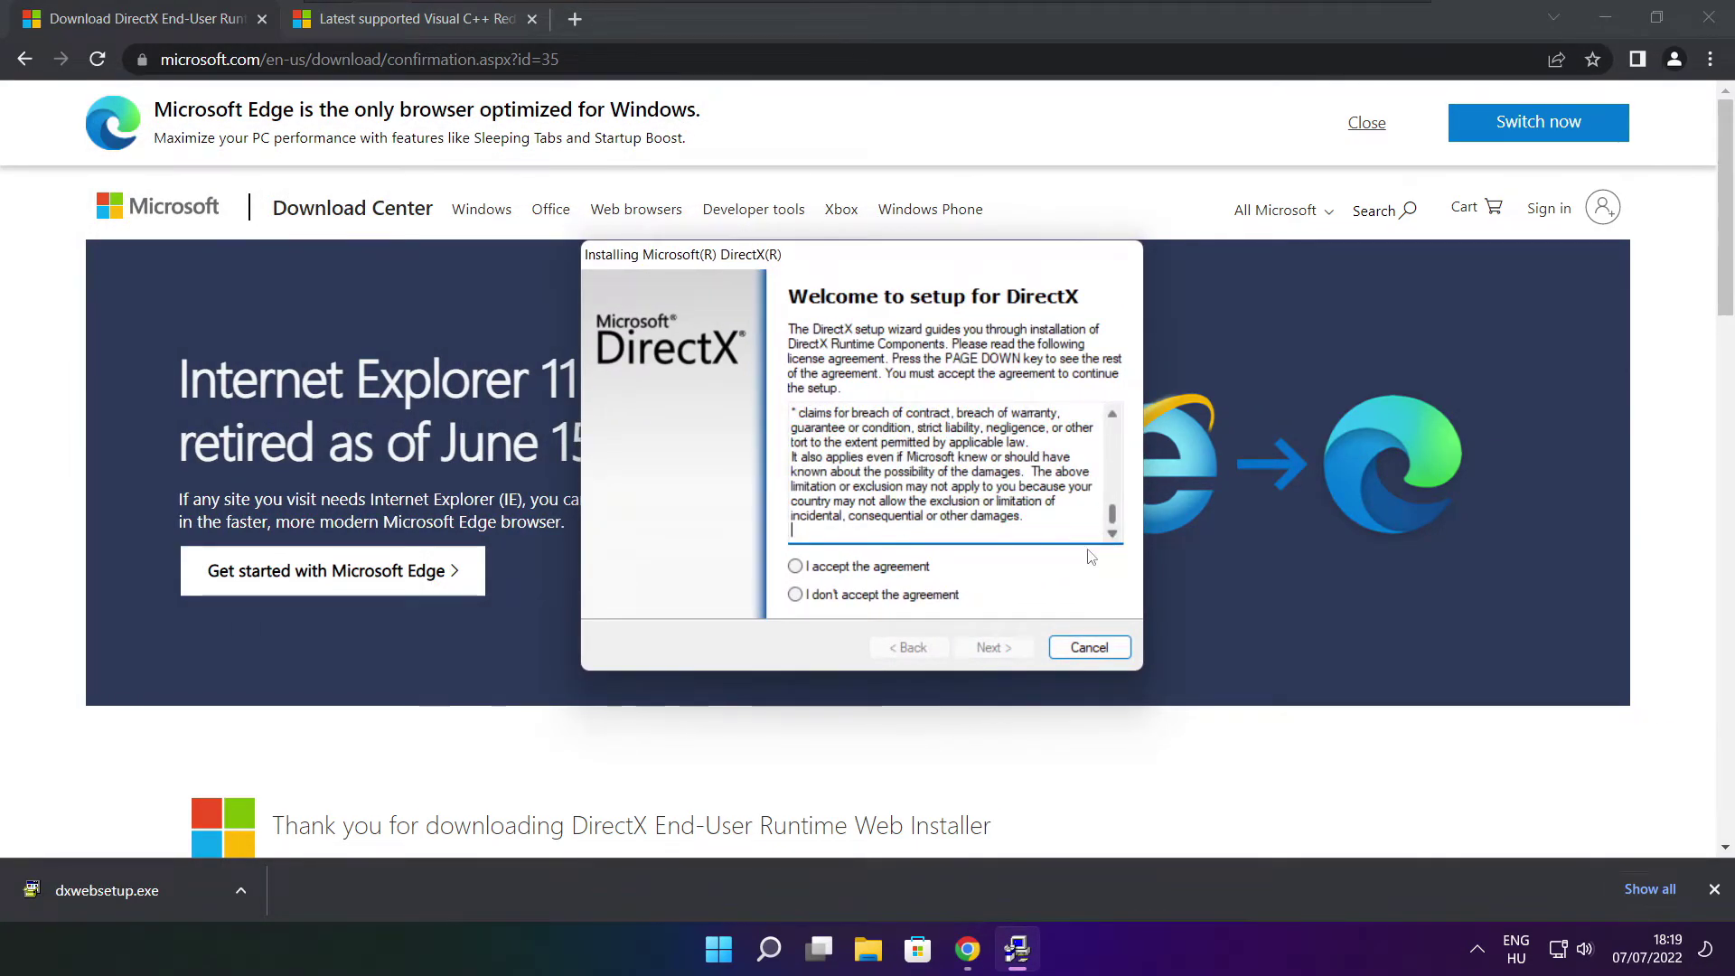
pyautogui.click(824, 568)
pyautogui.click(999, 647)
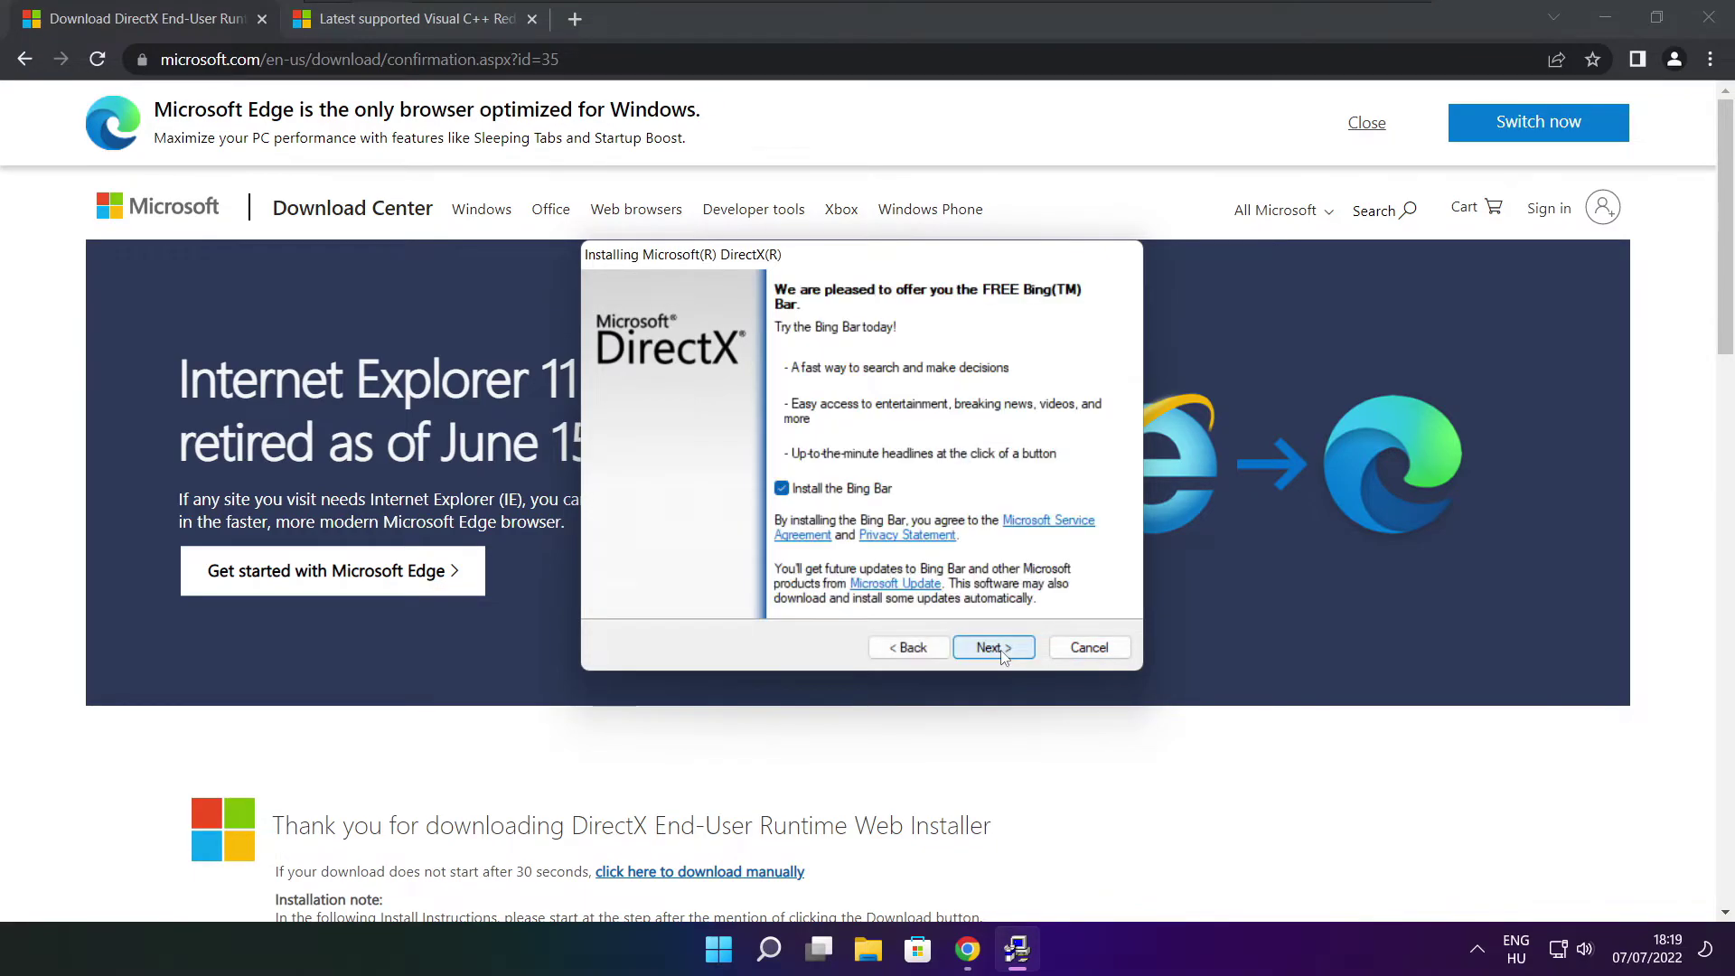
pyautogui.click(783, 489)
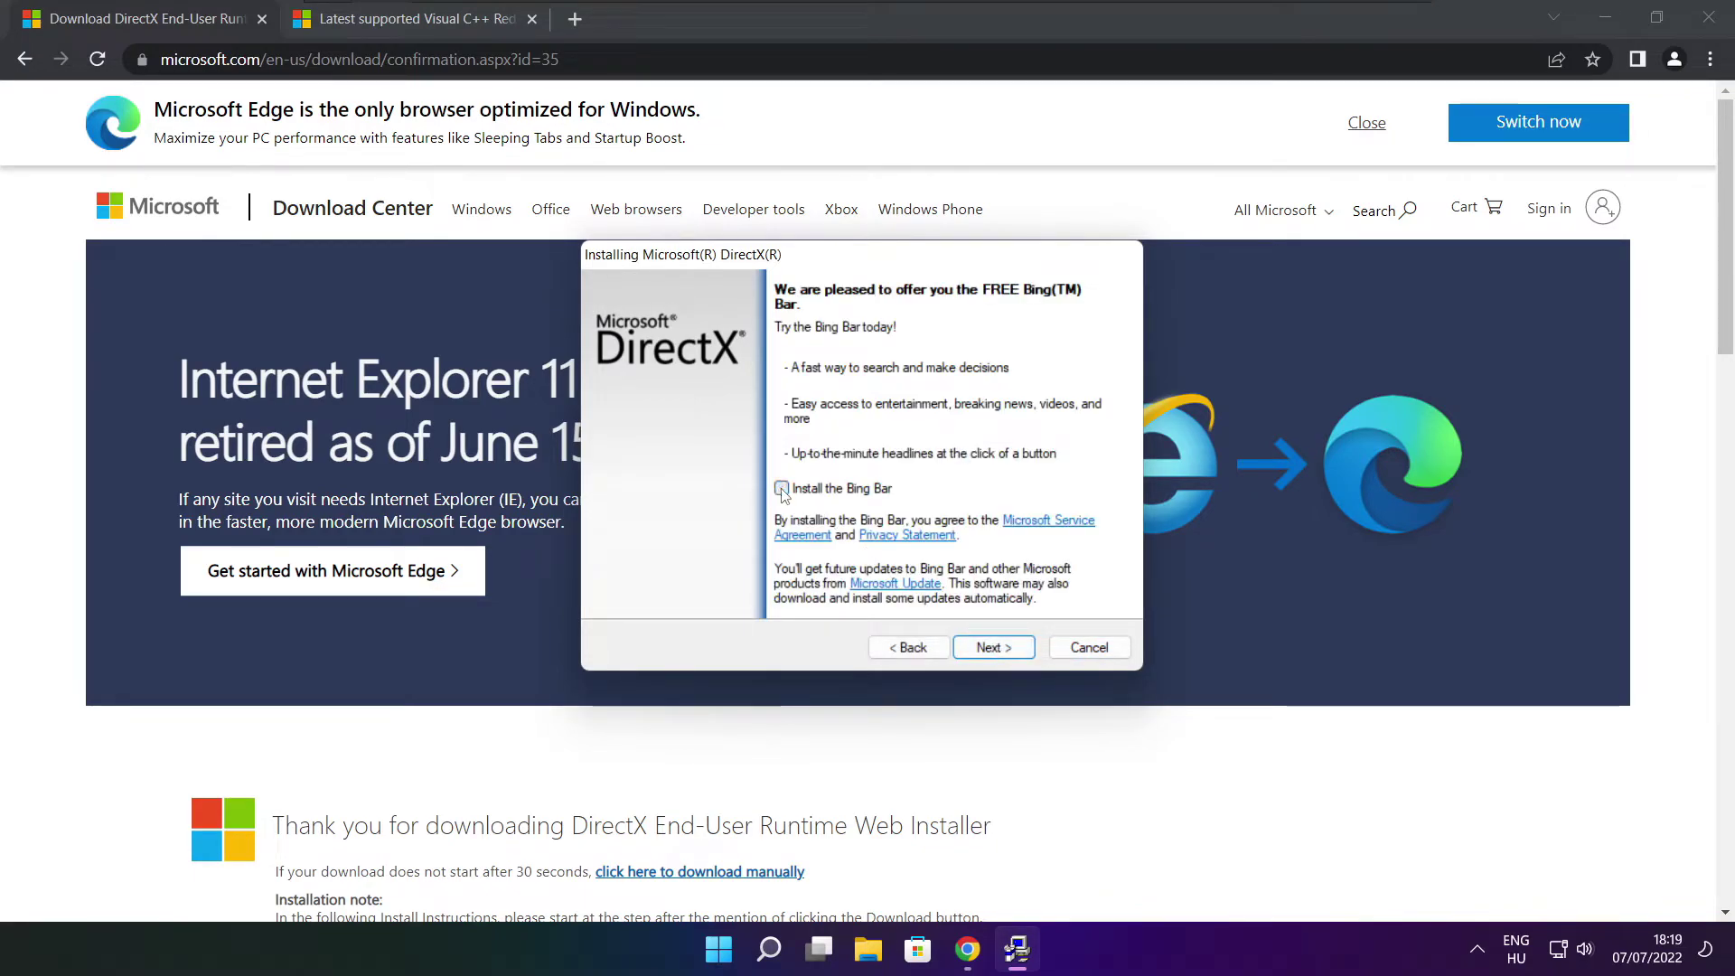
pyautogui.click(1011, 654)
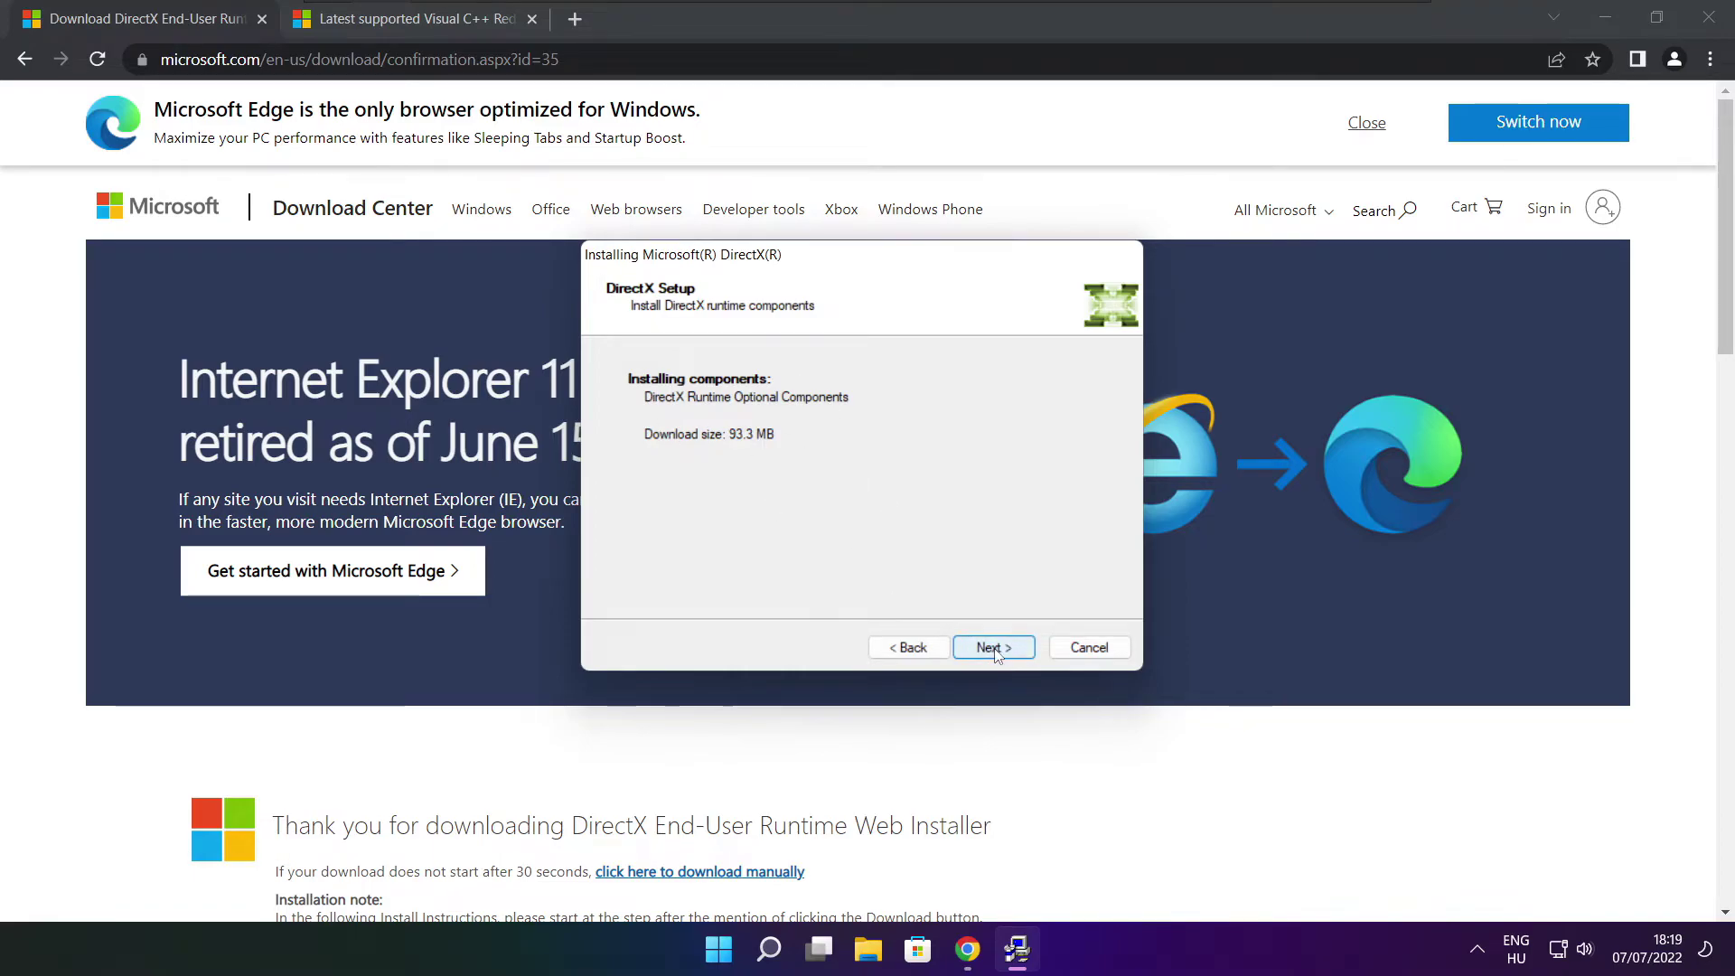
pyautogui.click(995, 652)
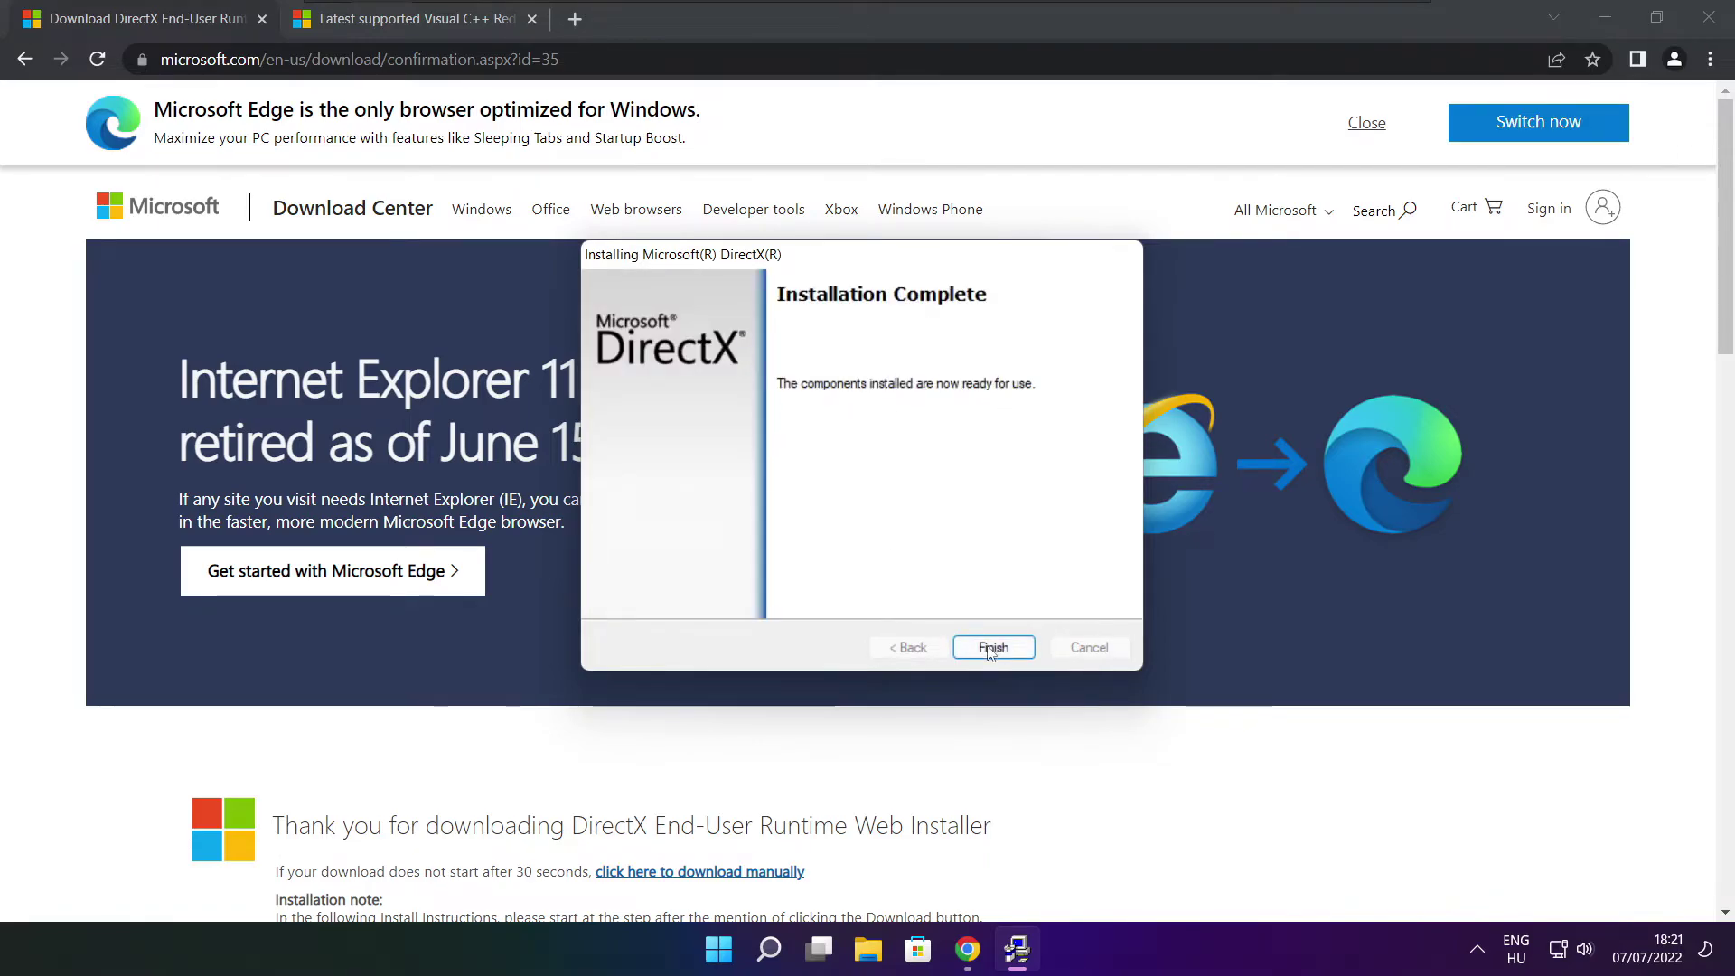
pyautogui.click(991, 649)
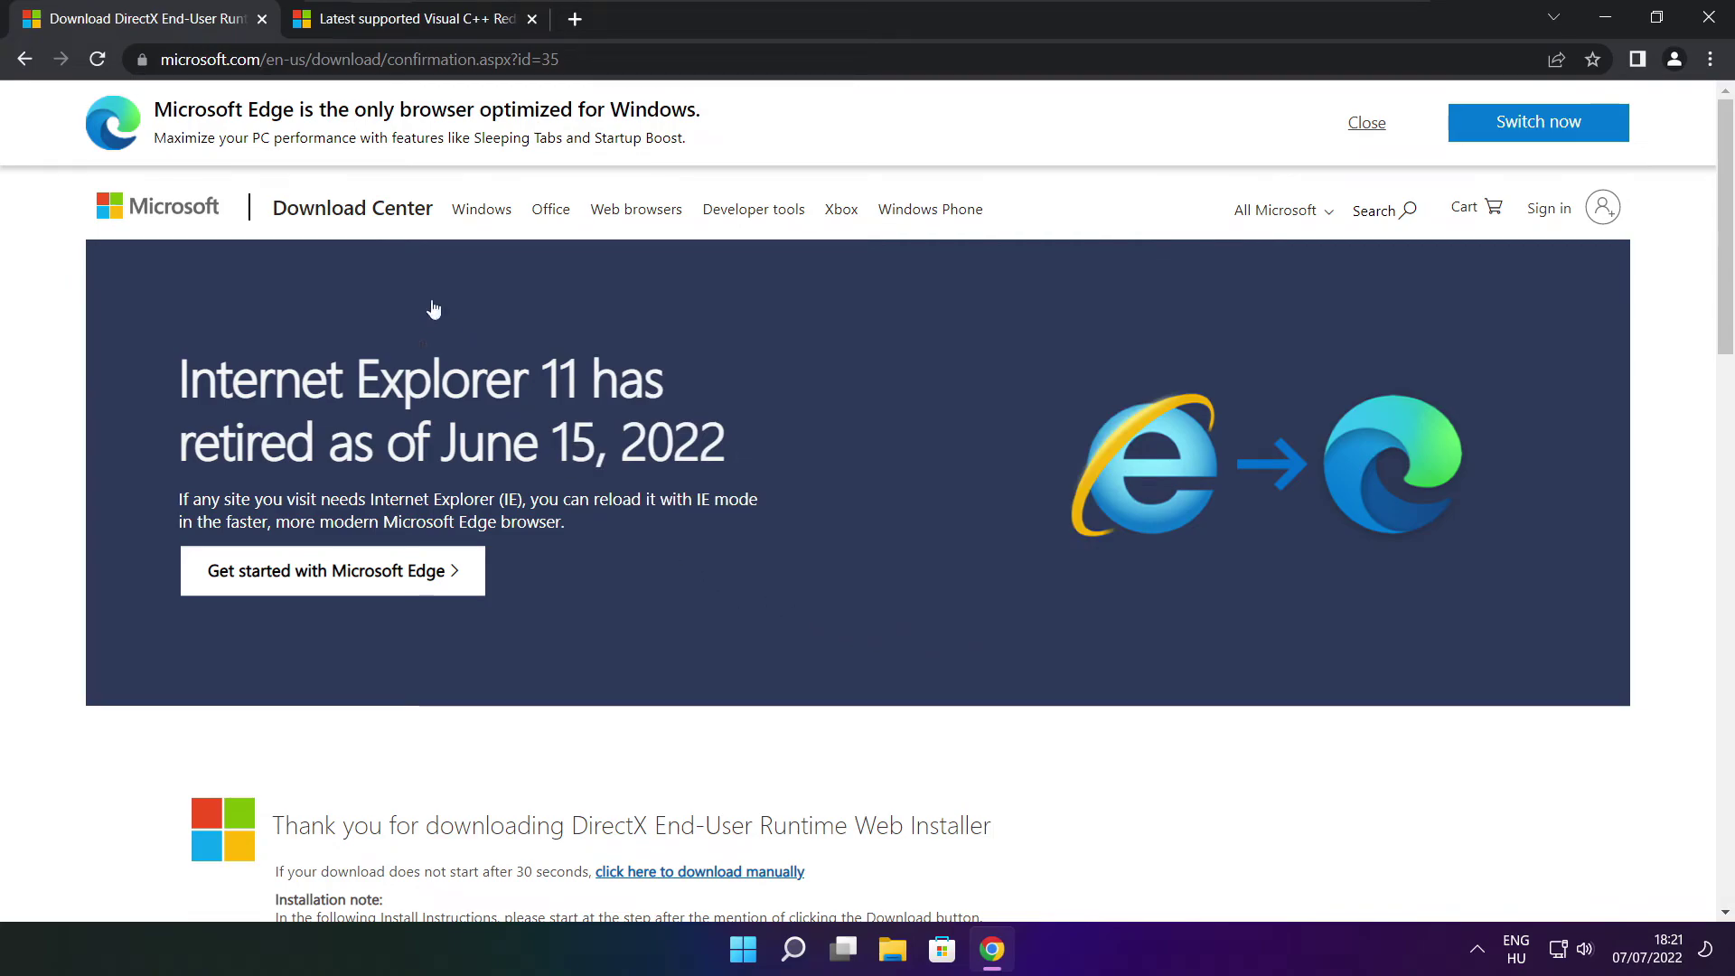
# Close the DirectX tab and download the ARM64, x86 and x64 Visual C++ 2015–2022 redistributables
pyautogui.click(262, 20)
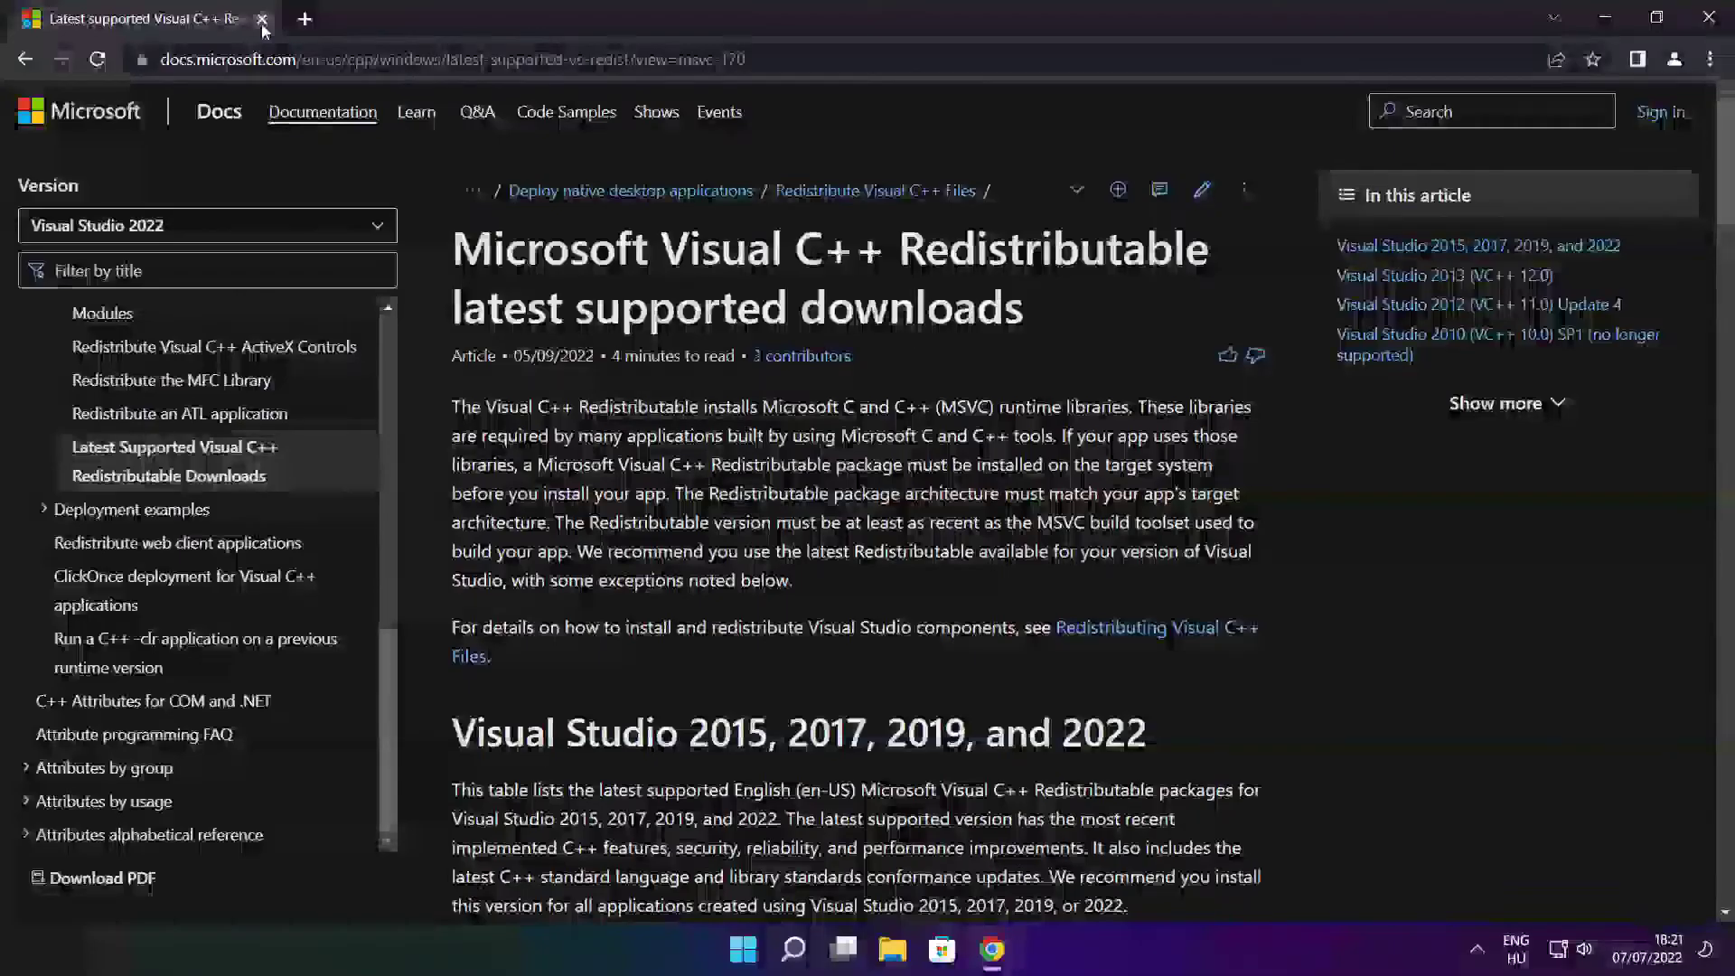
pyautogui.moveTo(747, 60)
pyautogui.mouseDown()
pyautogui.moveTo(161, 60)
pyautogui.moveTo(746, 60)
pyautogui.mouseUp()
pyautogui.click(861, 117)
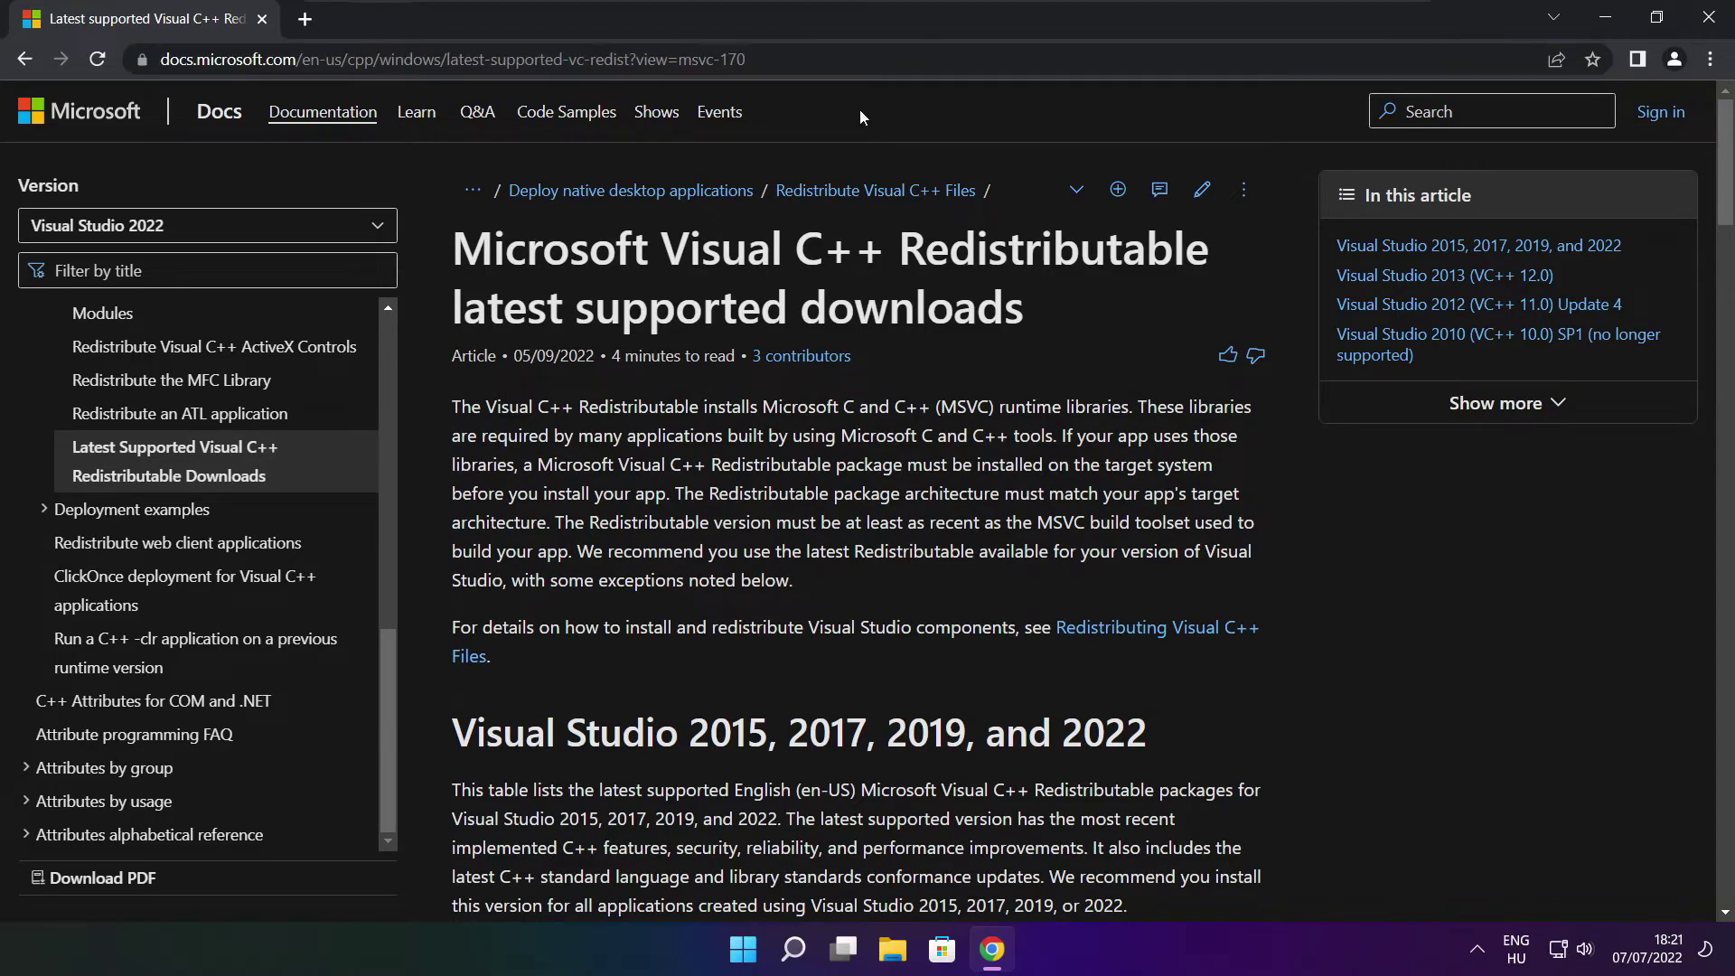
pyautogui.moveTo(1727, 171); pyautogui.dragTo(1716, 258)
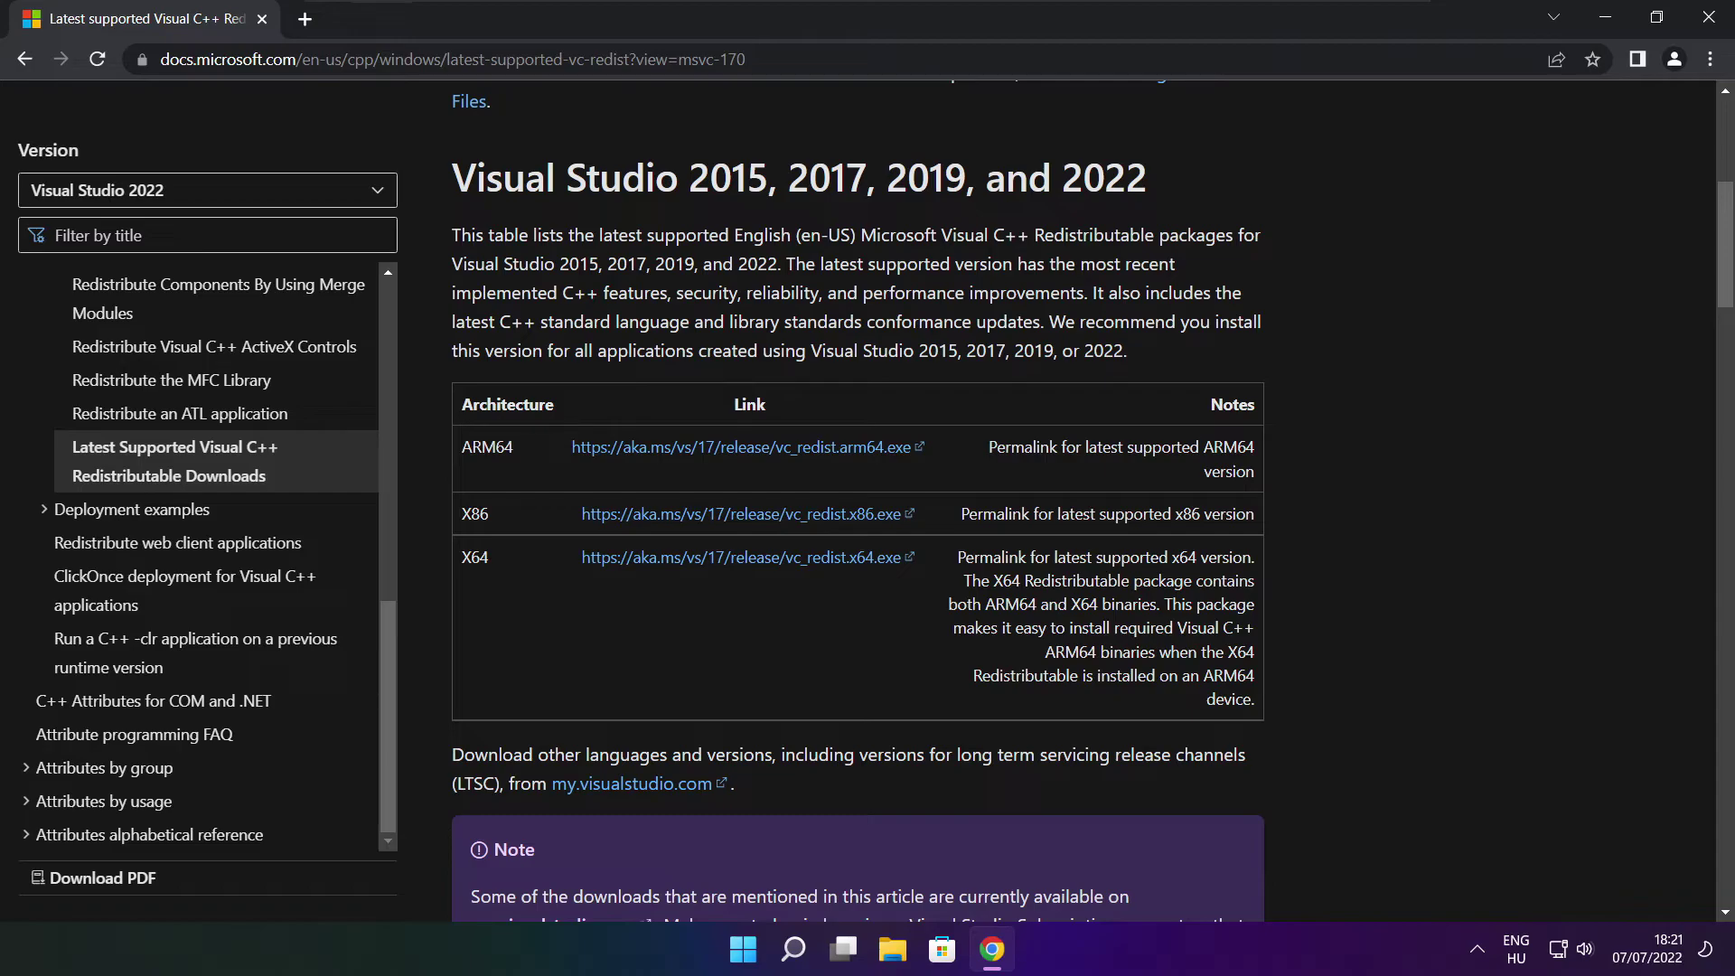
pyautogui.moveTo(456, 446); pyautogui.dragTo(1166, 604)
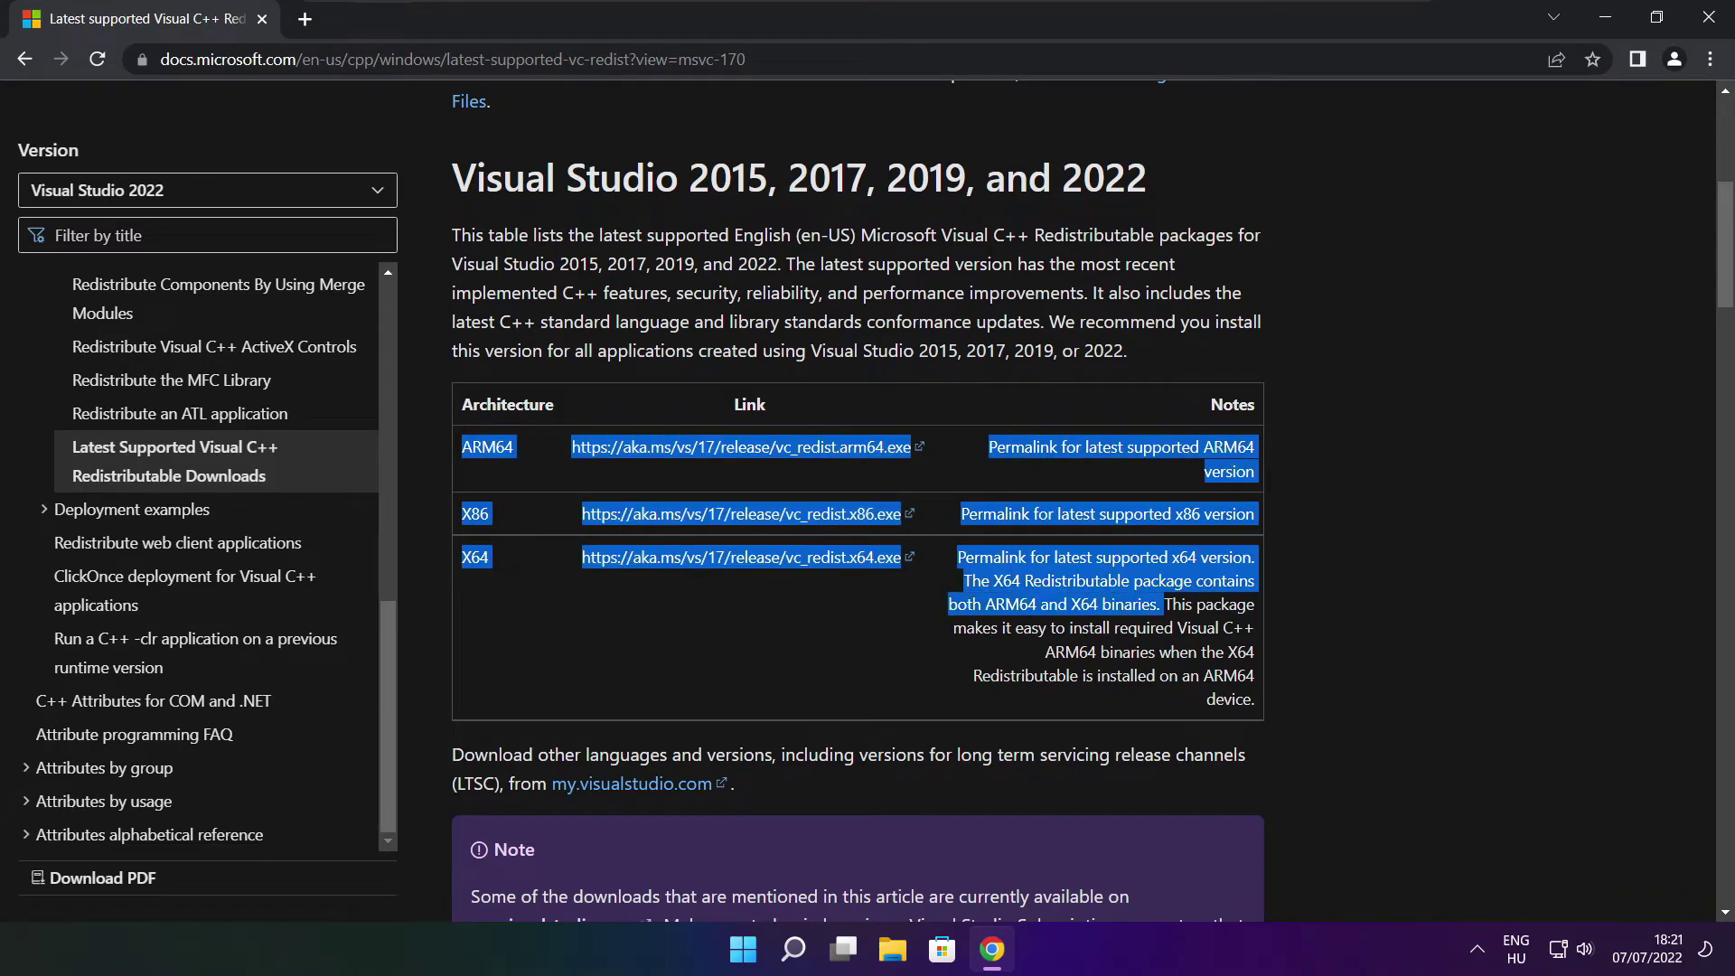
pyautogui.click(1165, 622)
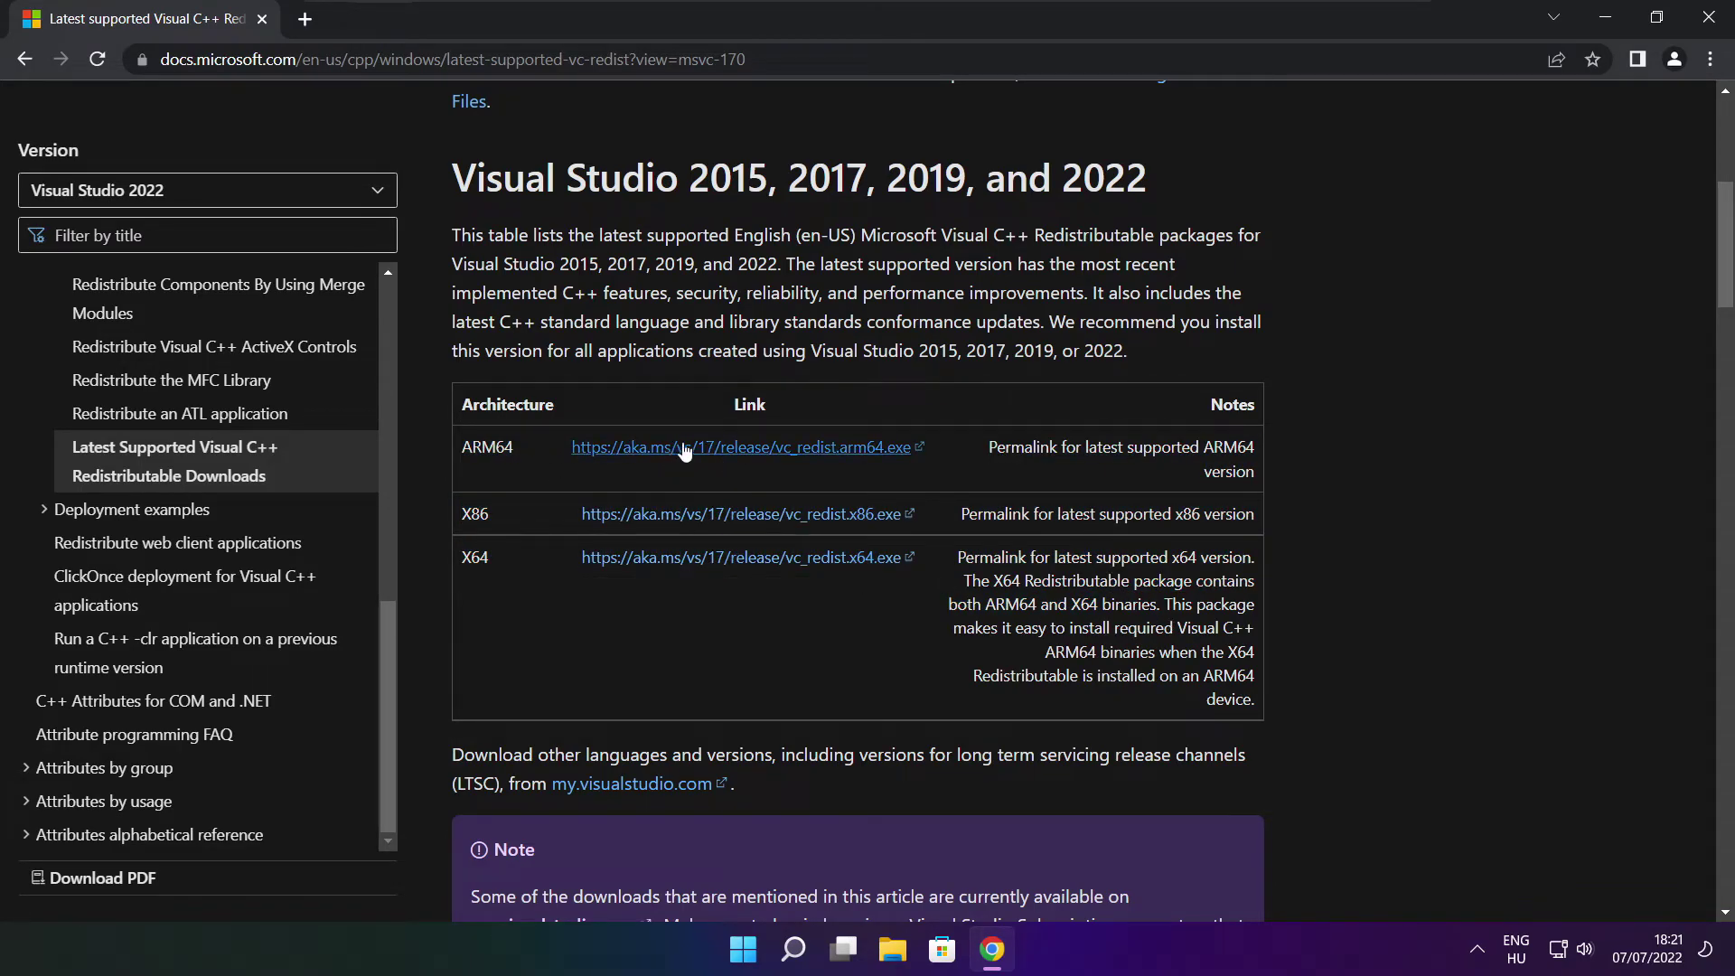
pyautogui.click(720, 455)
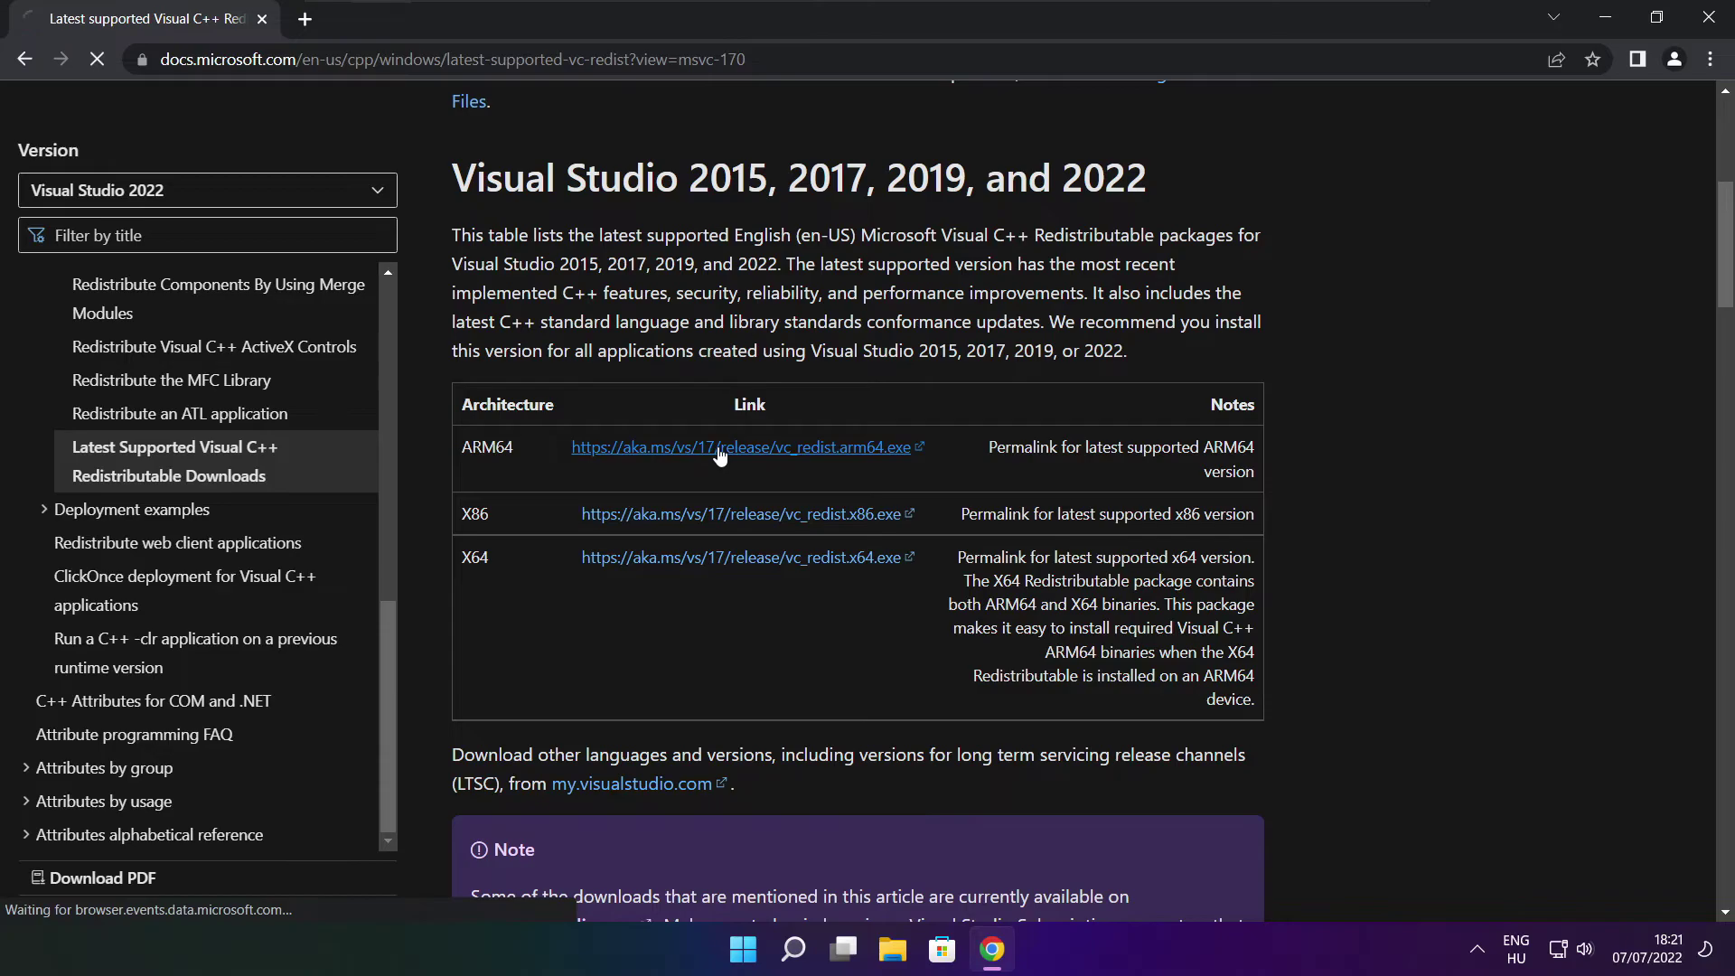
pyautogui.click(717, 522)
pyautogui.click(715, 559)
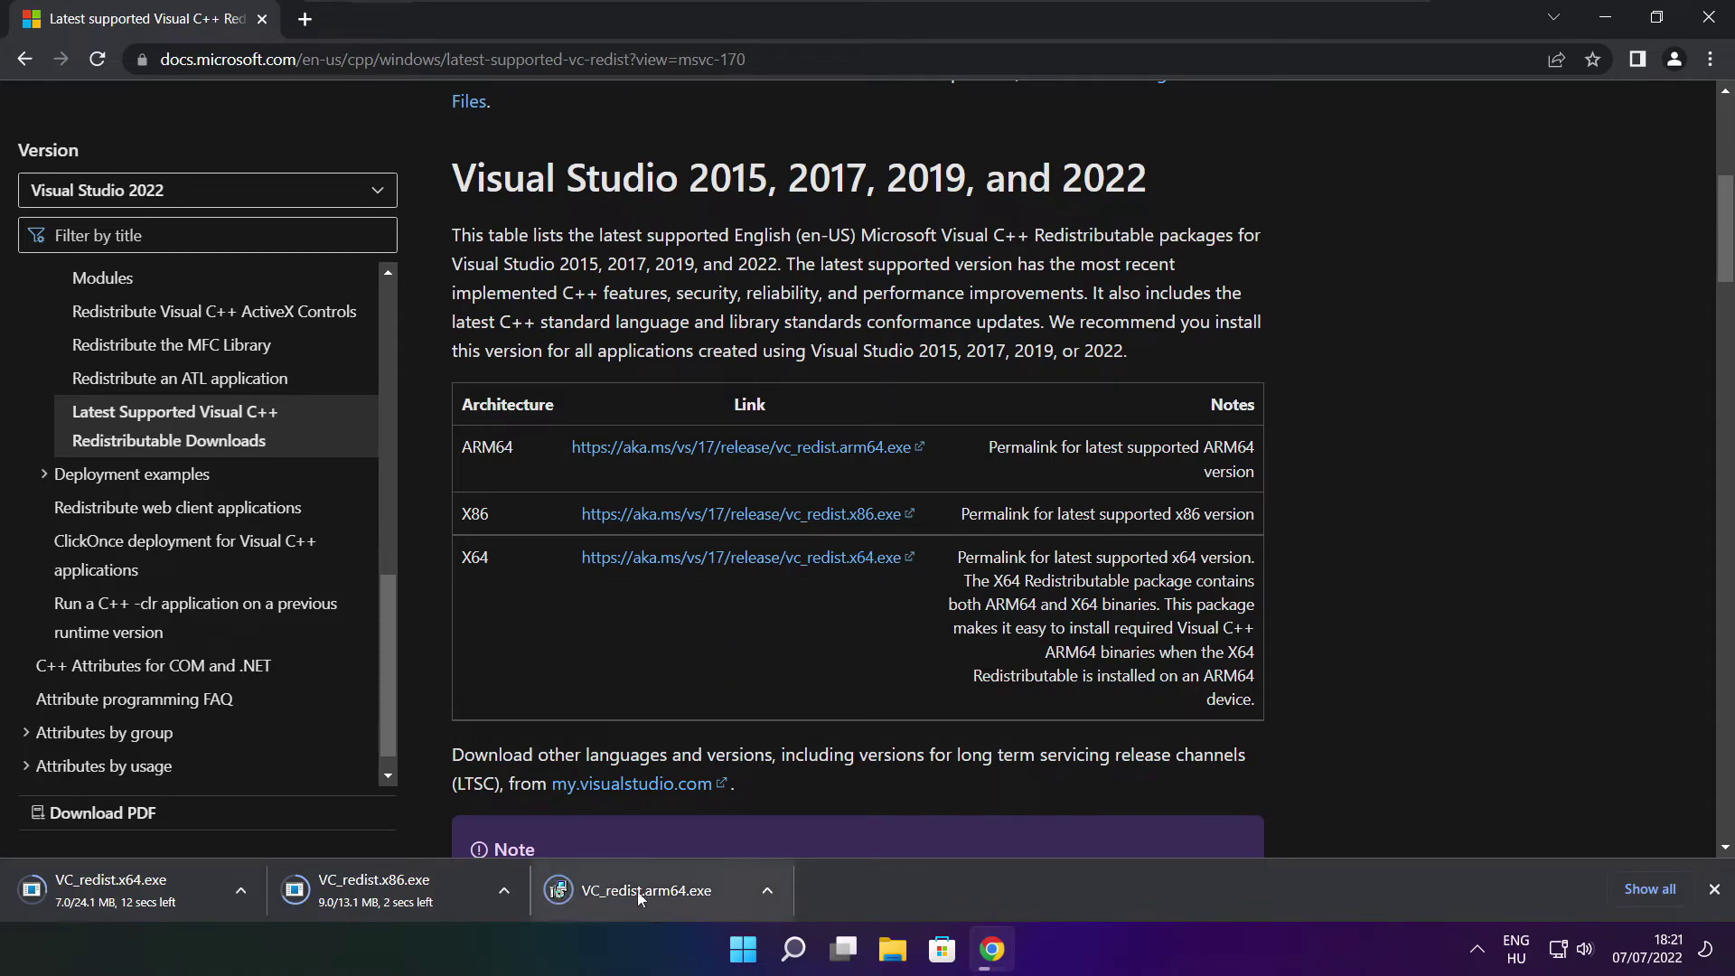
# Attempt the ARM64 redistributable install with licence accepted, then close the failed setup
pyautogui.click(660, 893)
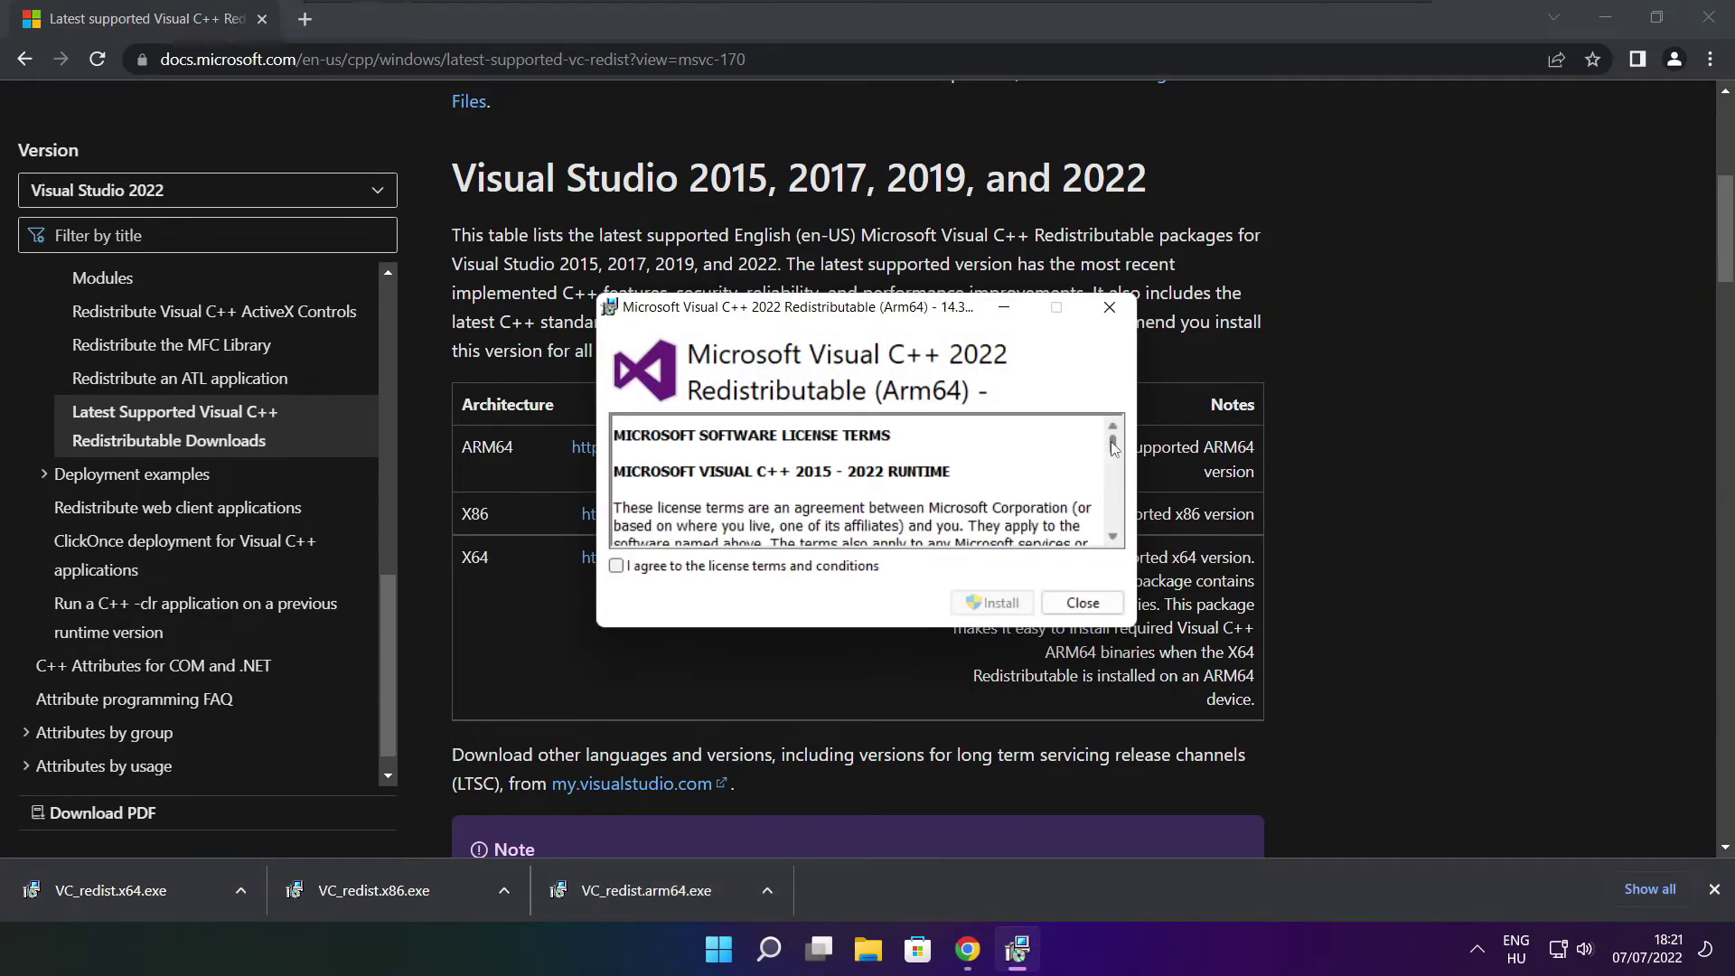
pyautogui.moveTo(1113, 446); pyautogui.dragTo(1113, 531)
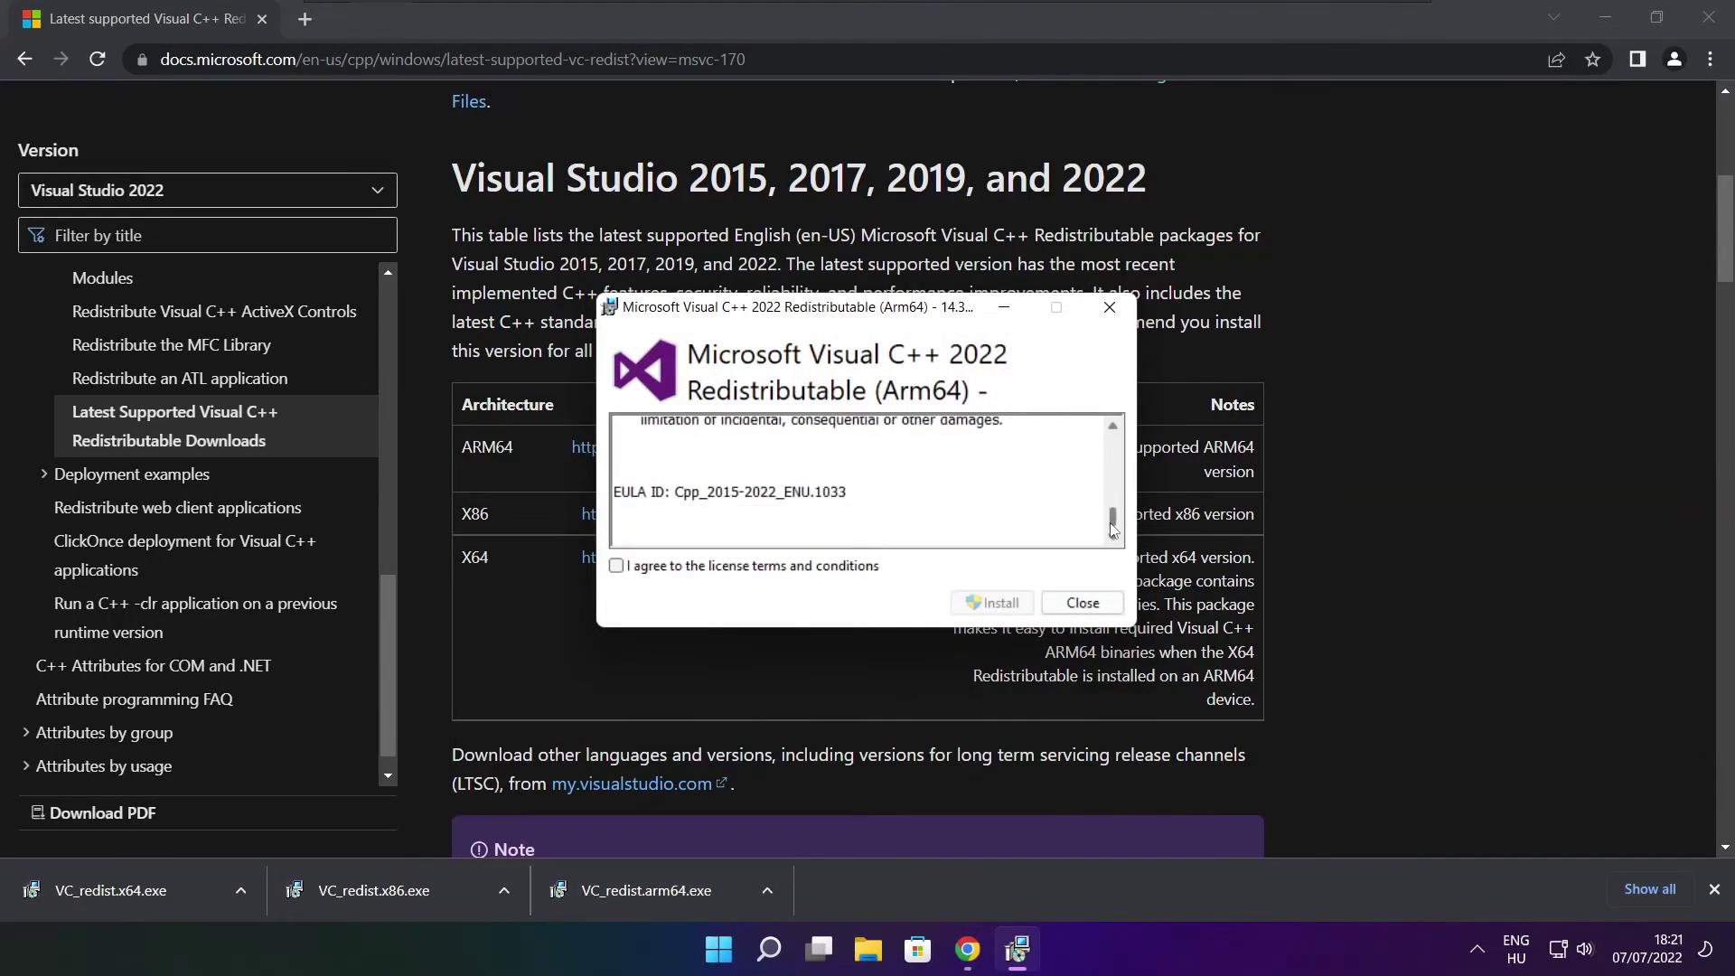
pyautogui.click(615, 568)
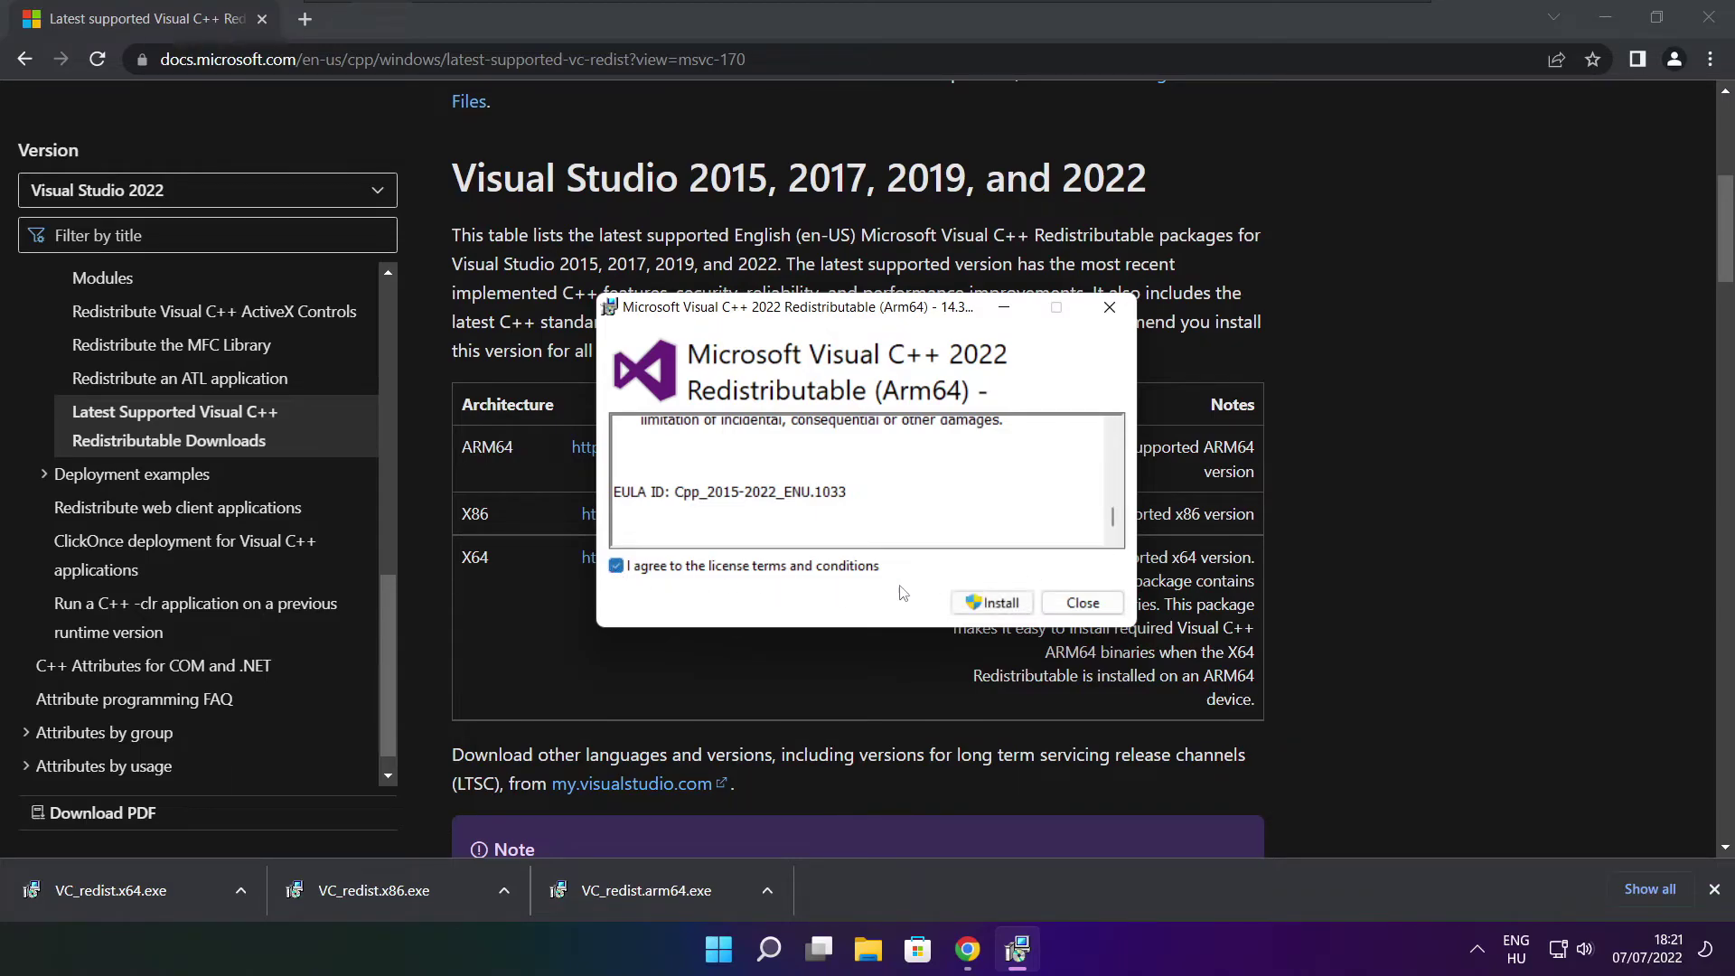
pyautogui.click(985, 607)
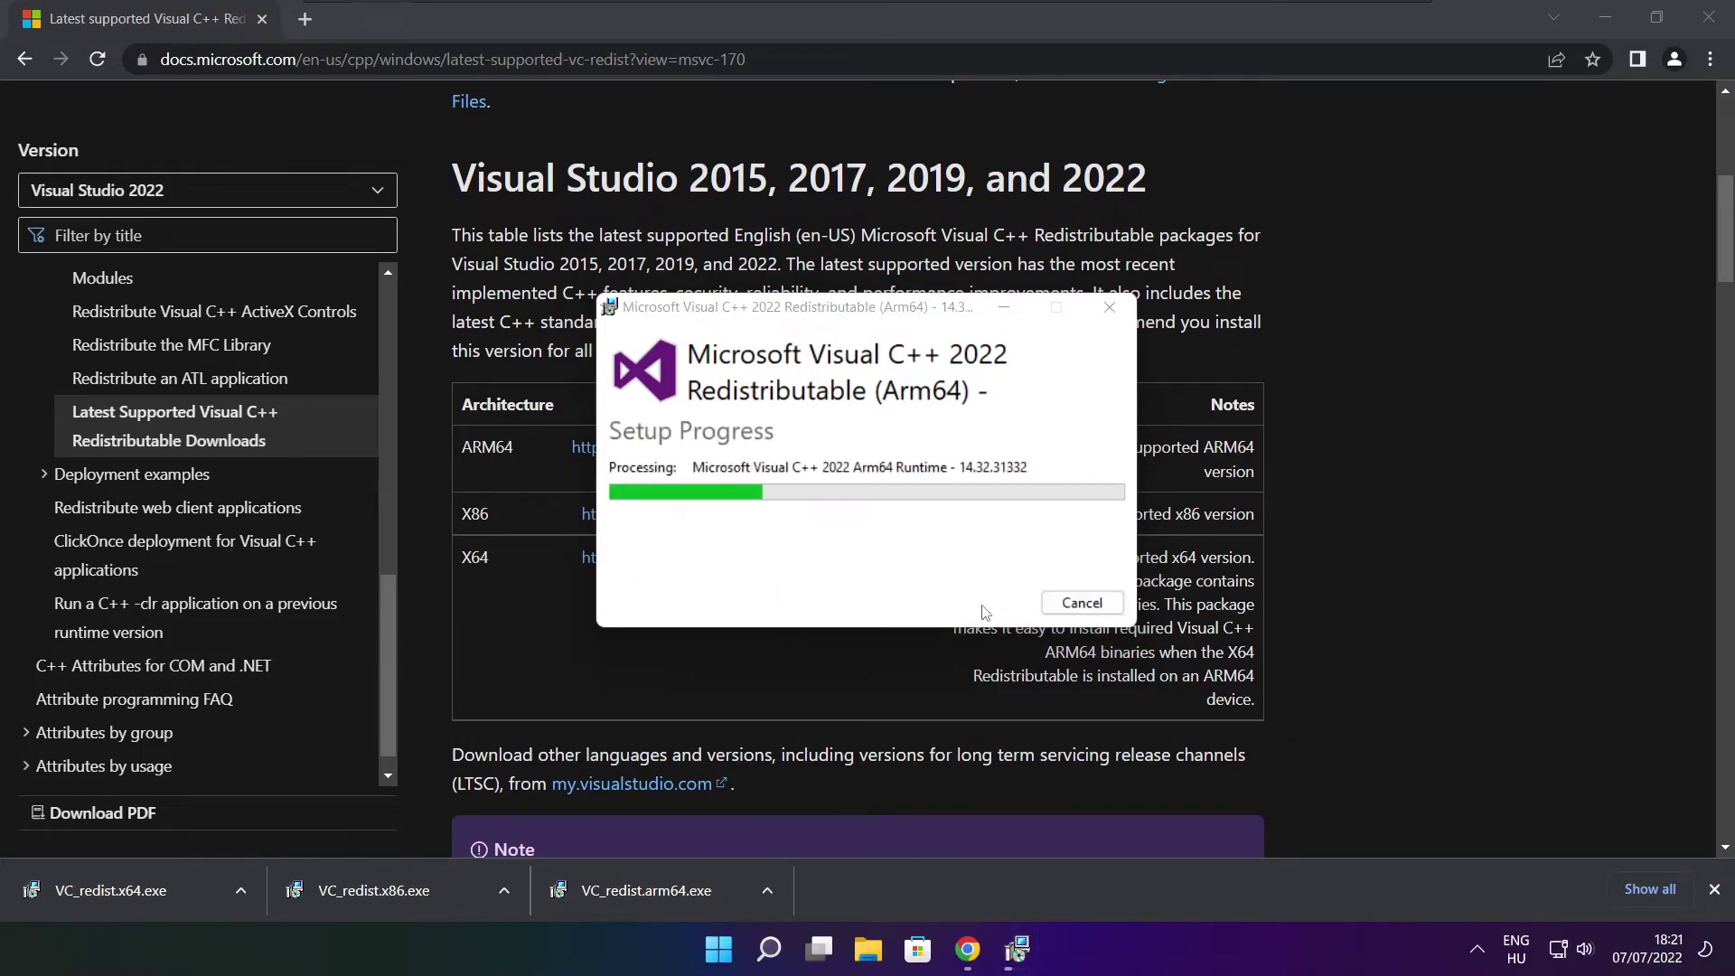
pyautogui.click(1062, 613)
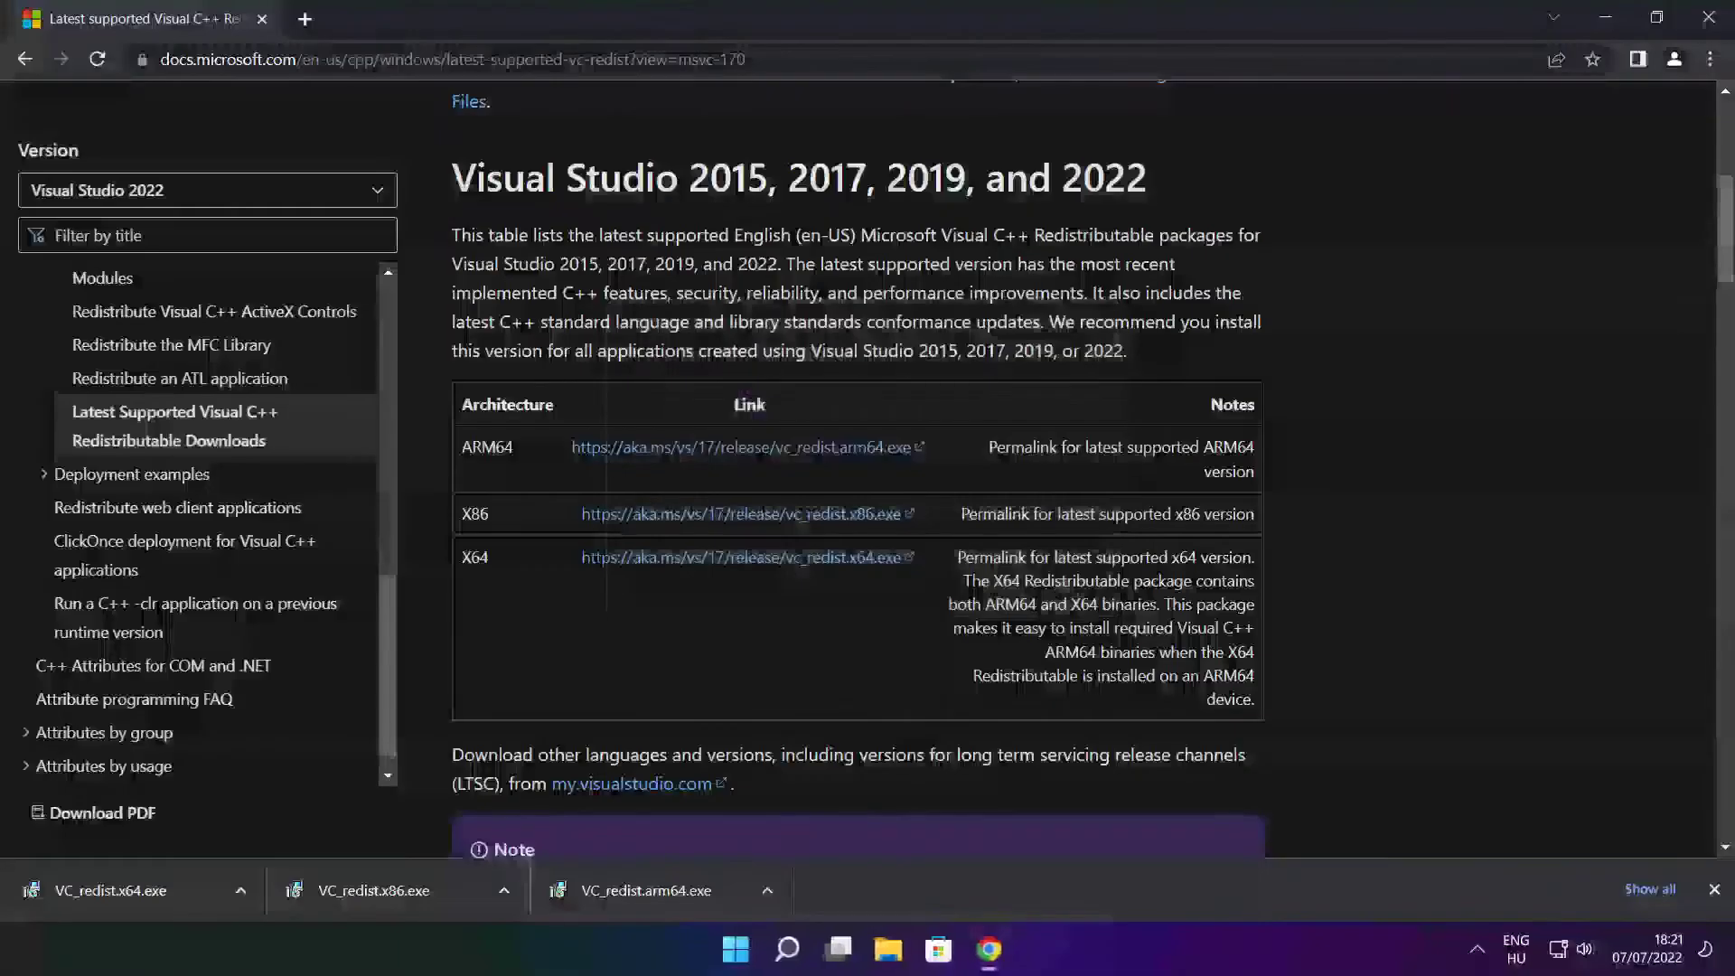
# Install VC_redist.x86.exe (14.32.31332) after accepting its licence, then close the successful setup
pyautogui.click(408, 888)
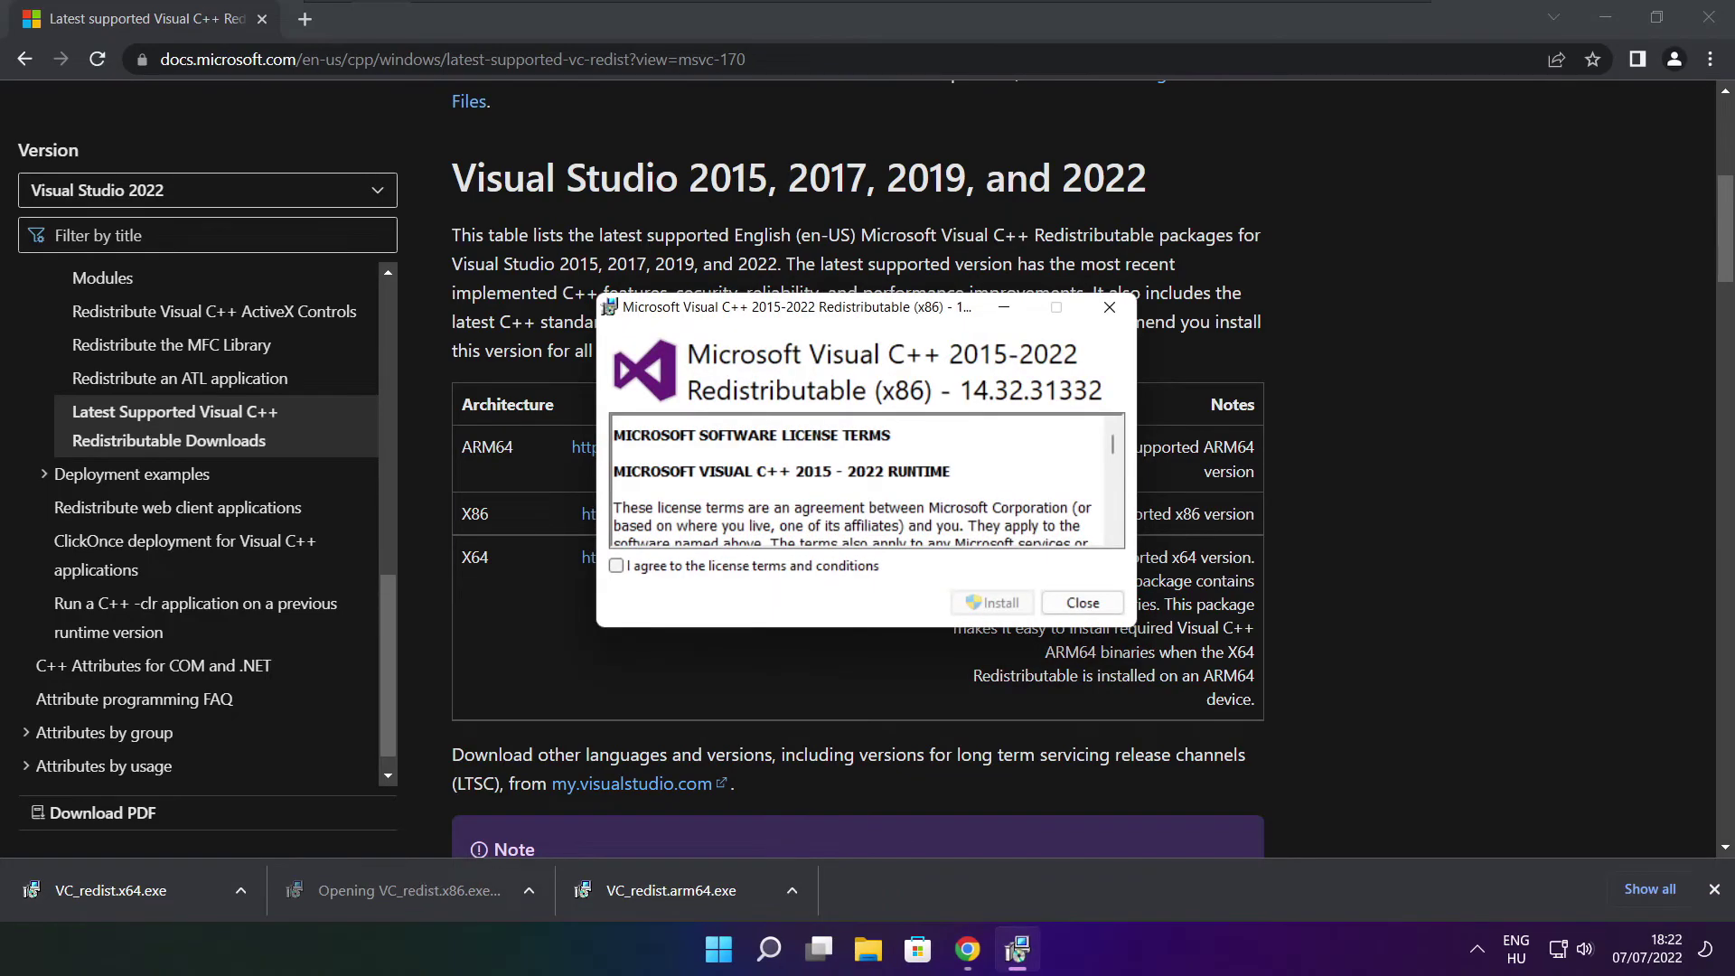
pyautogui.moveTo(1115, 452); pyautogui.dragTo(1114, 529)
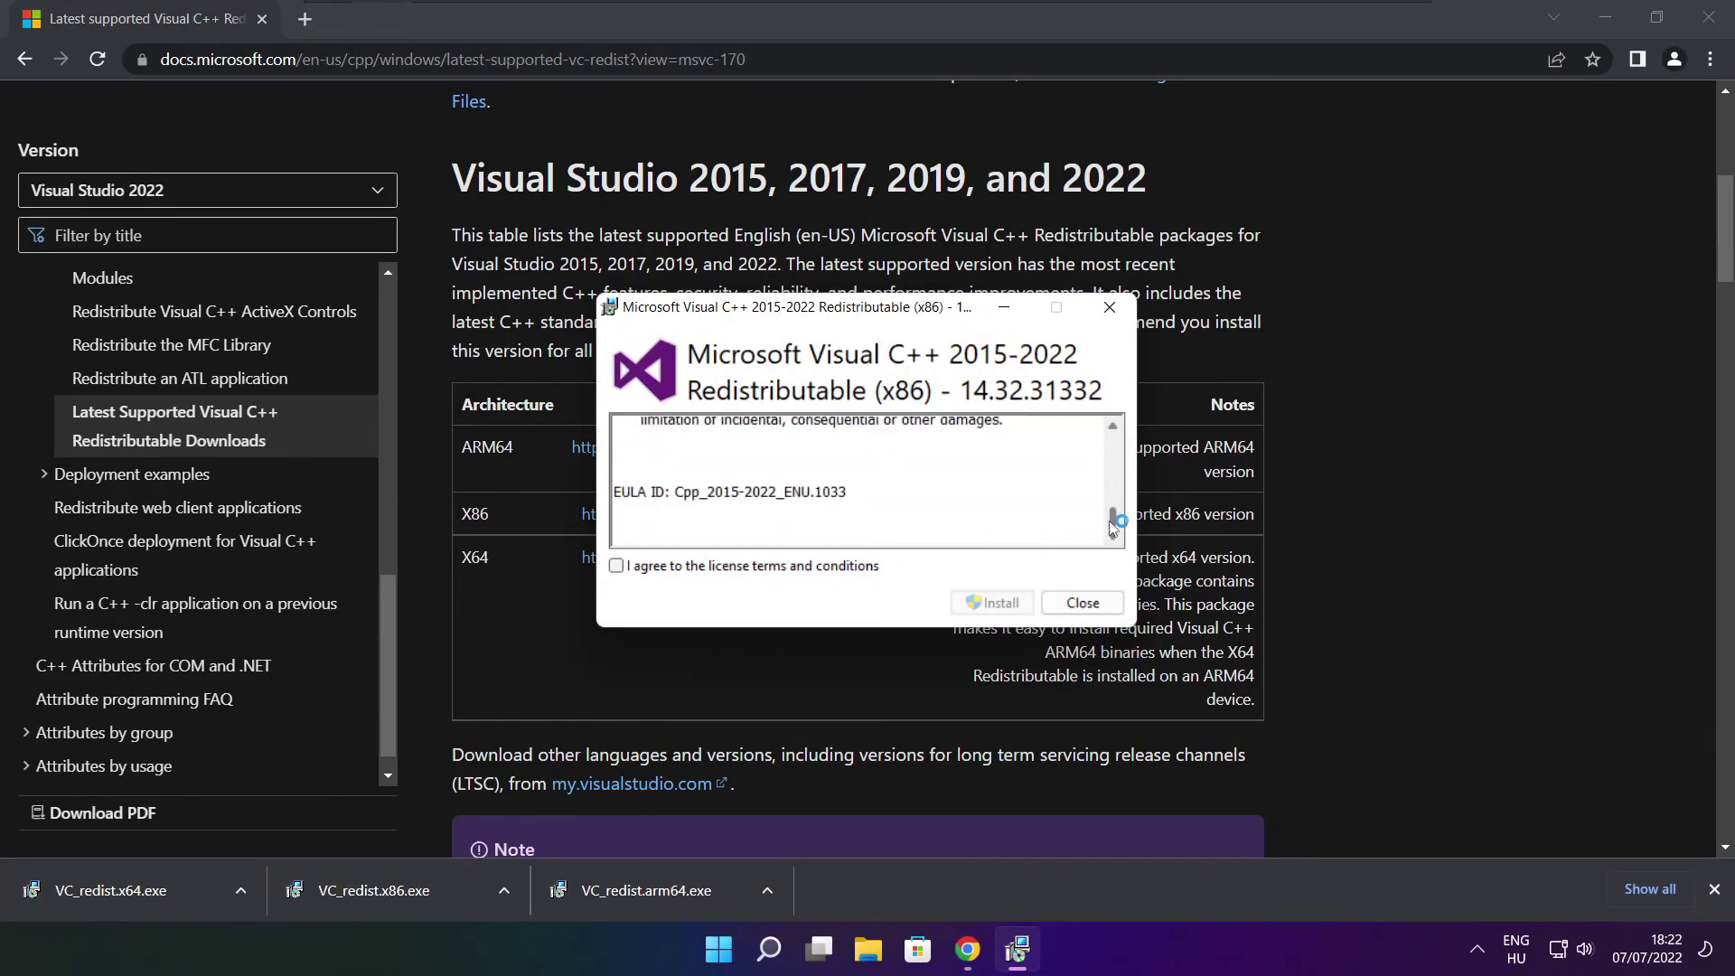
pyautogui.click(617, 568)
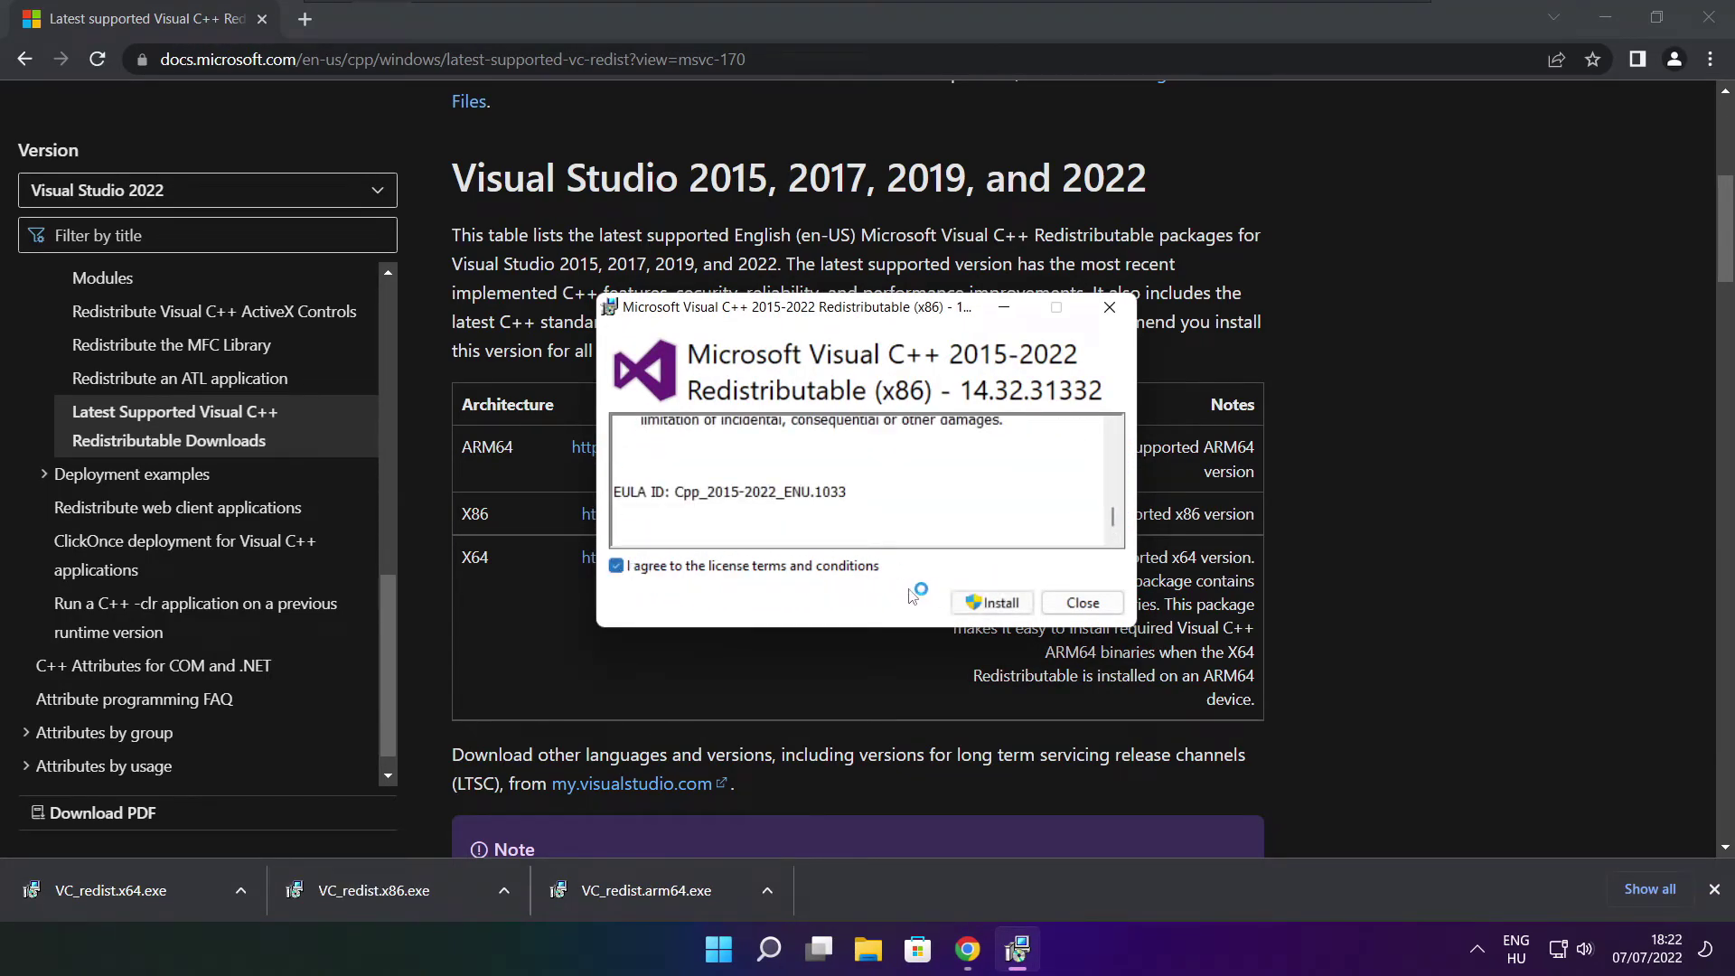
pyautogui.click(995, 603)
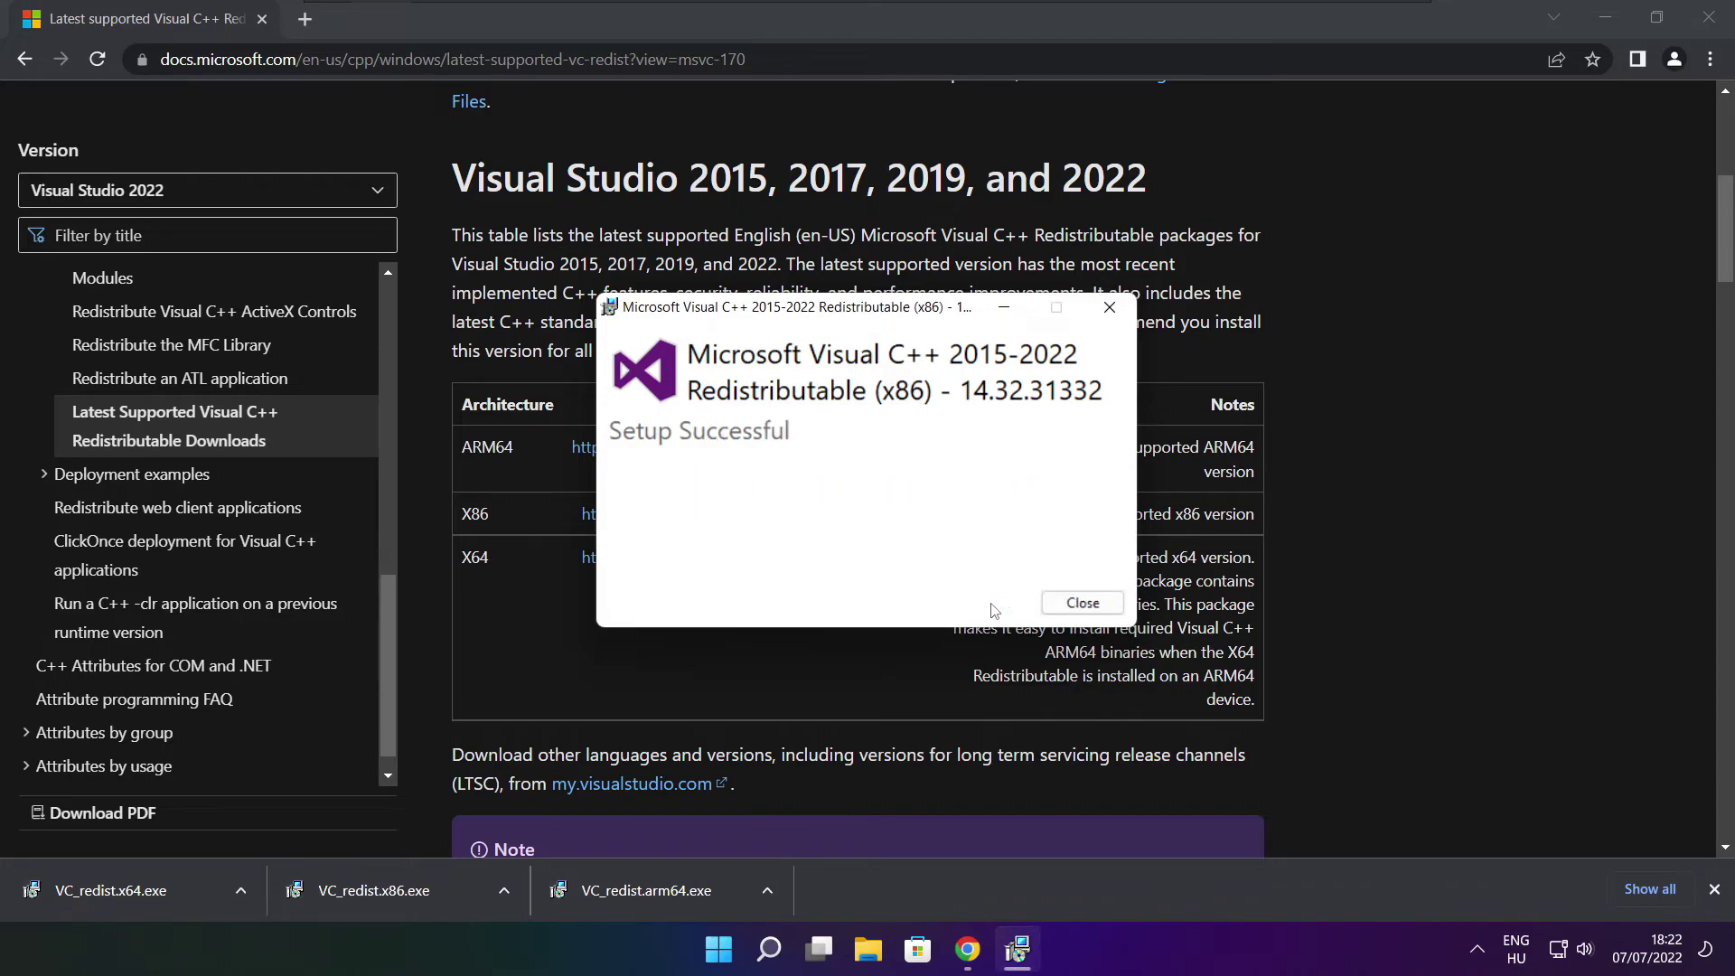
pyautogui.press('Return')
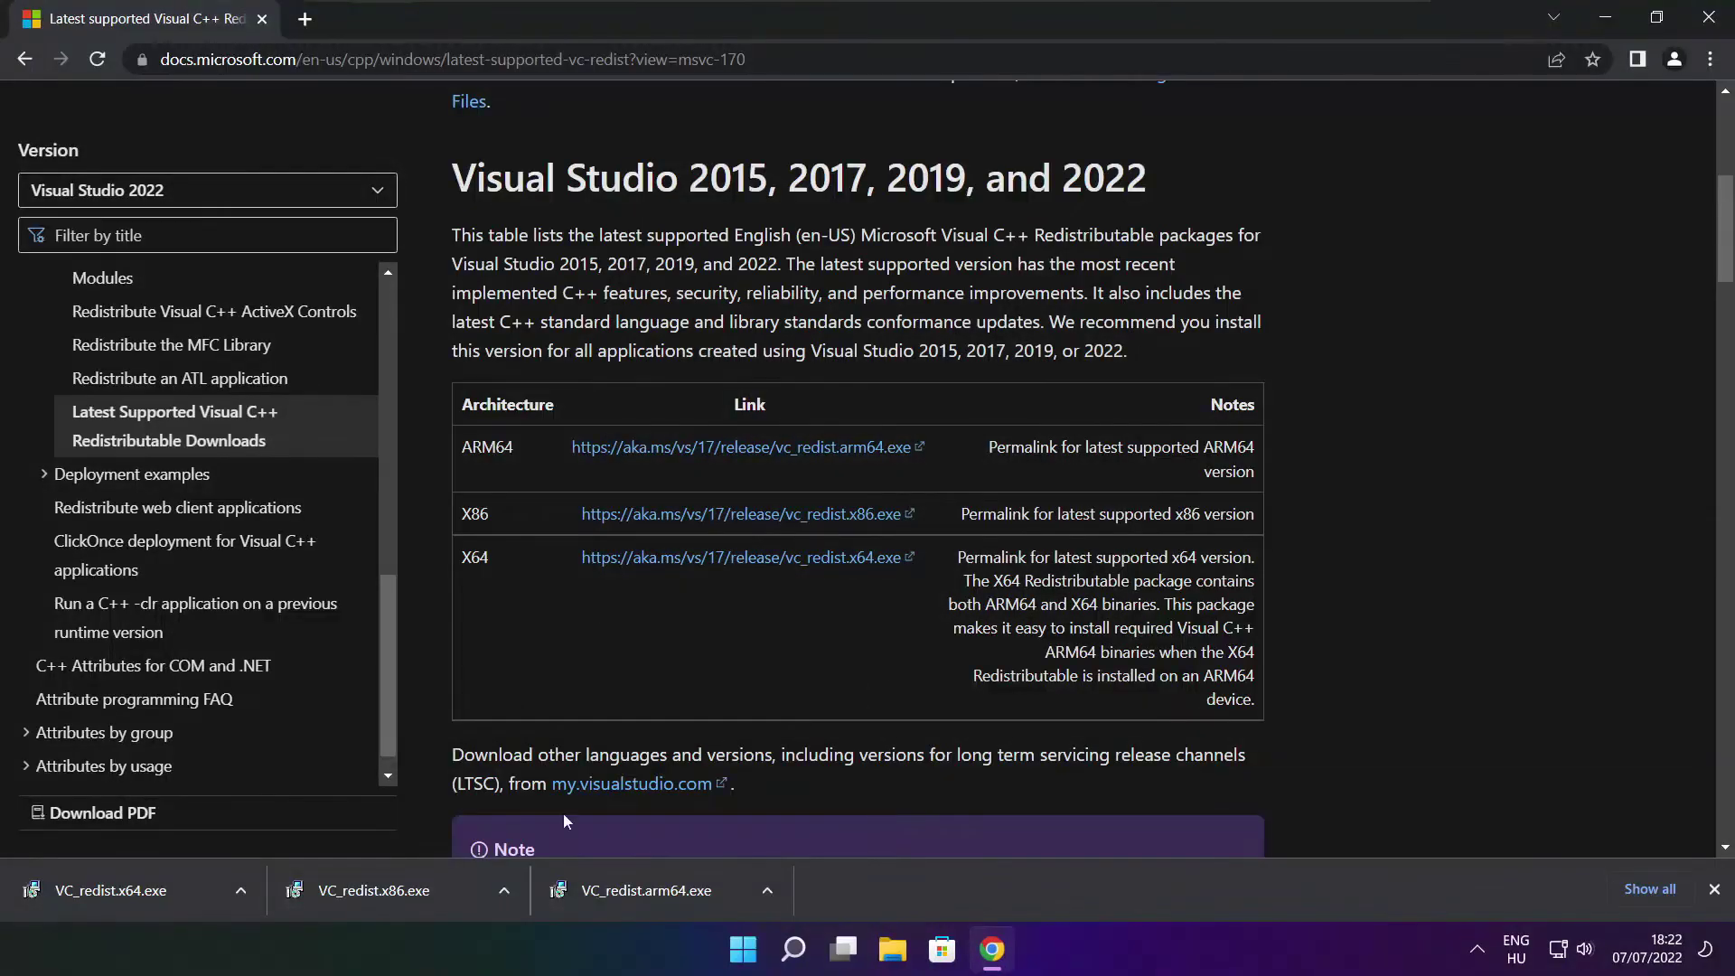
# Run VC_redist.x64.exe, accept the licence, install runtime 14.32.31332, and close setup
pyautogui.click(136, 891)
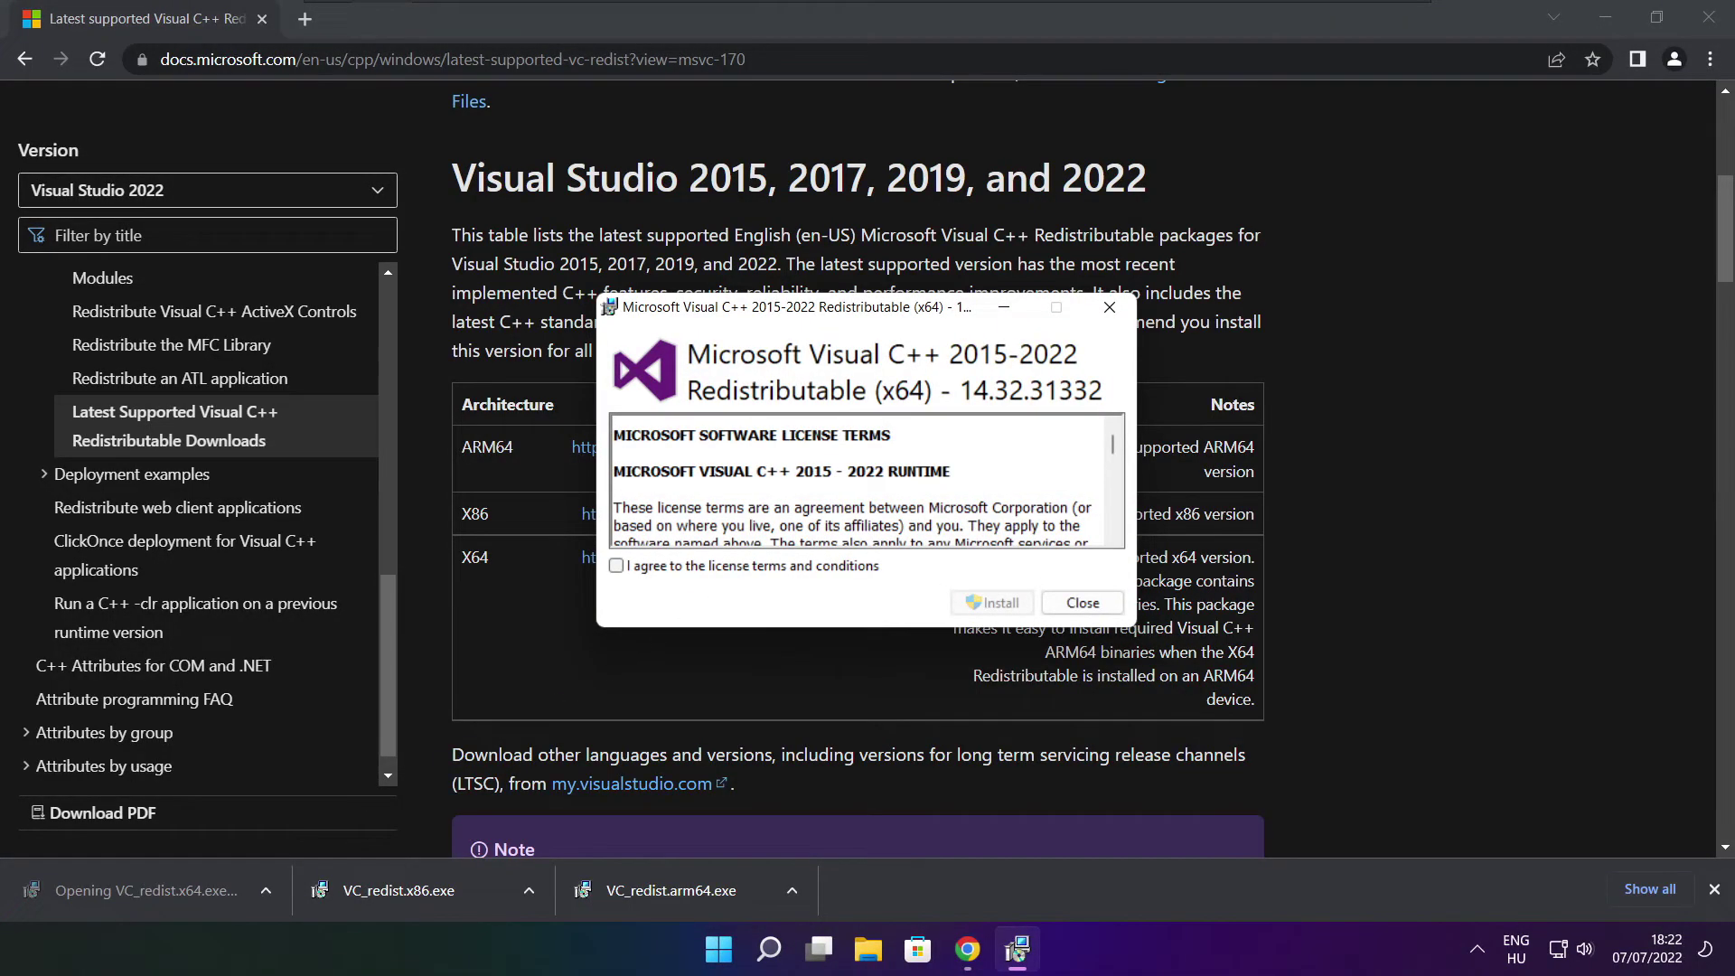
pyautogui.moveTo(1118, 454); pyautogui.dragTo(1107, 541)
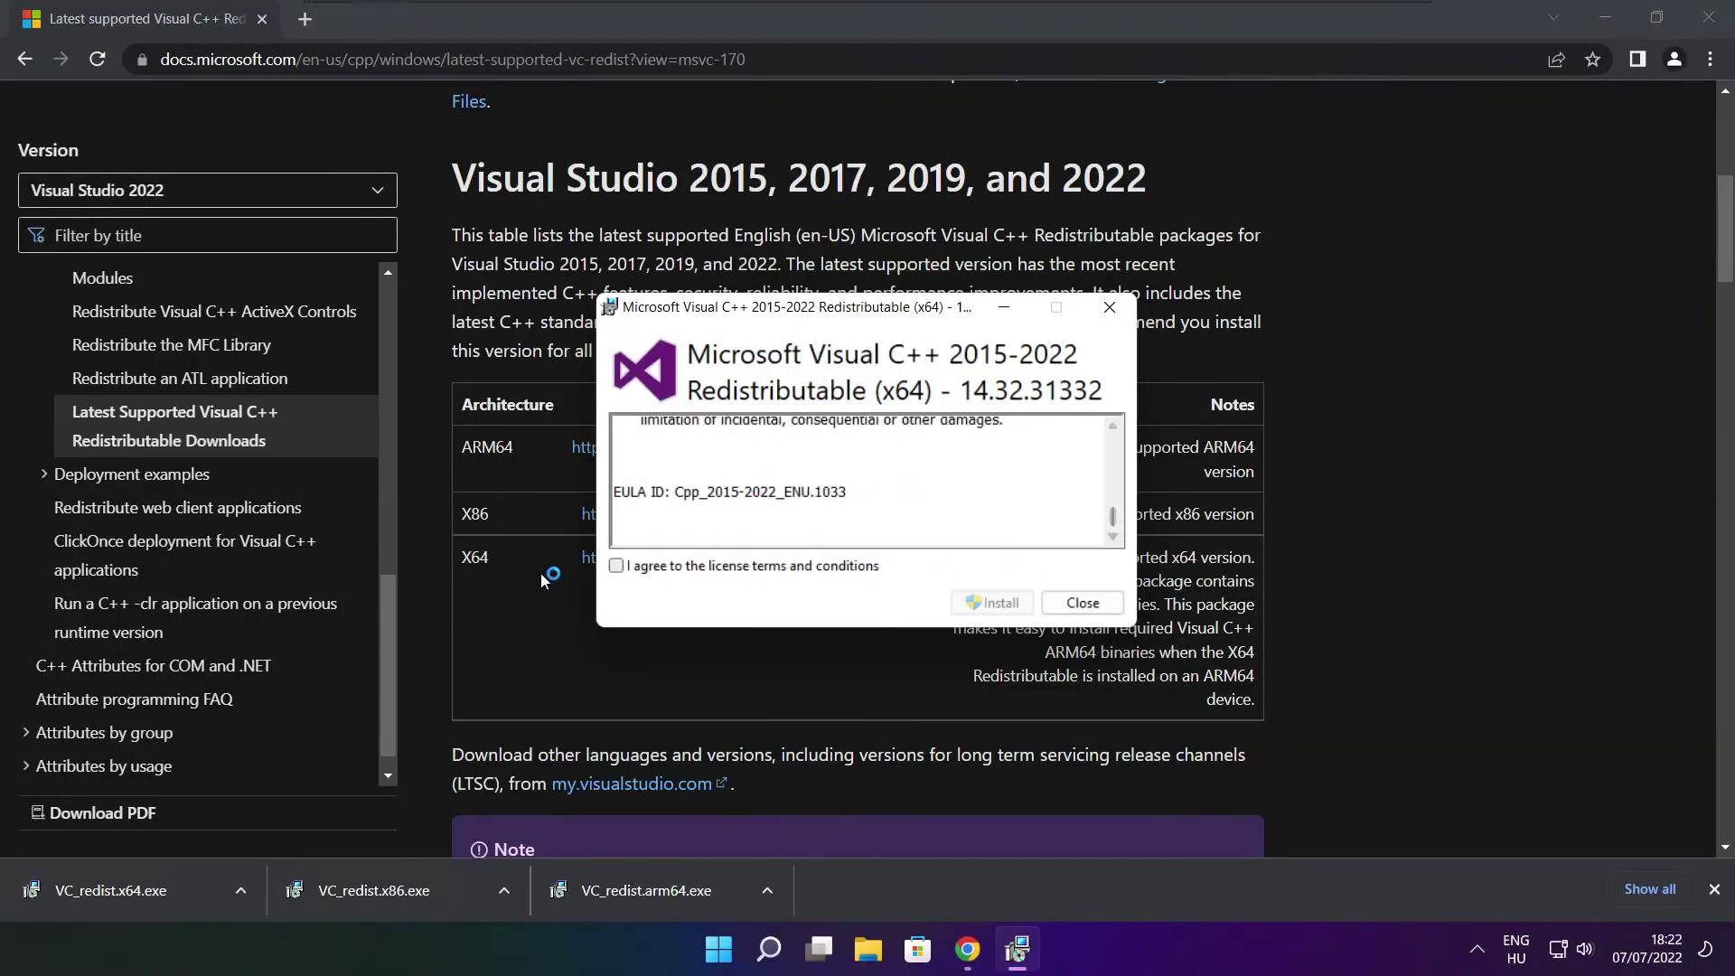
pyautogui.click(616, 568)
pyautogui.click(993, 603)
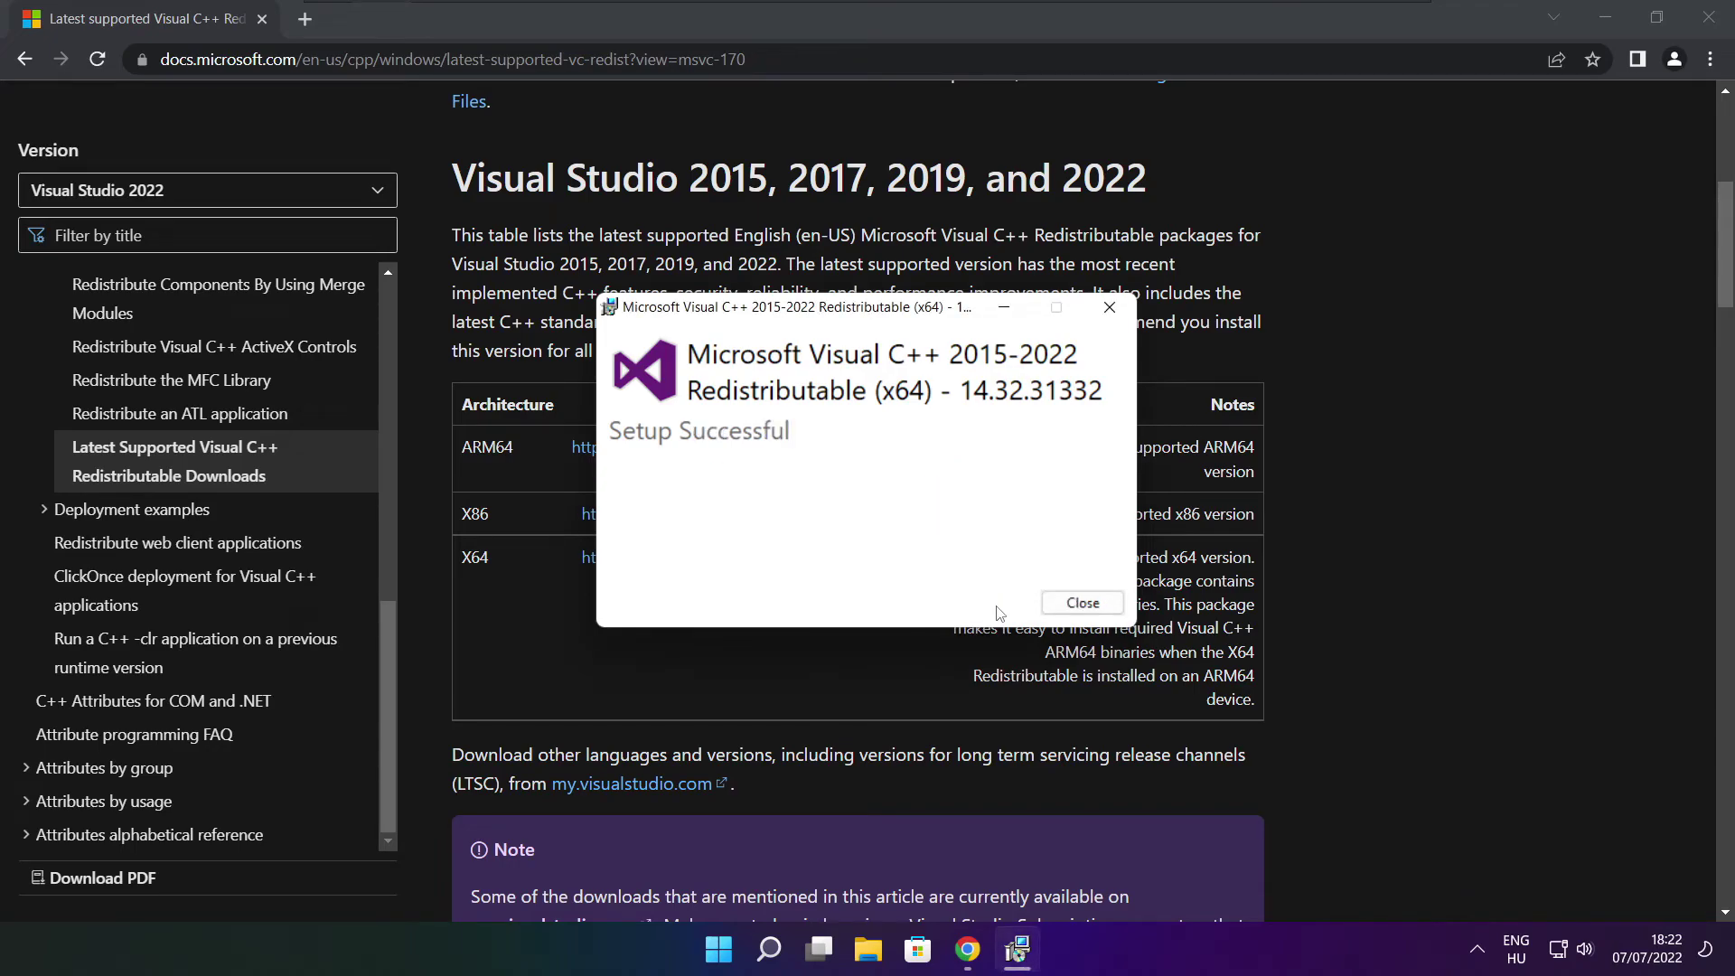
pyautogui.click(1083, 603)
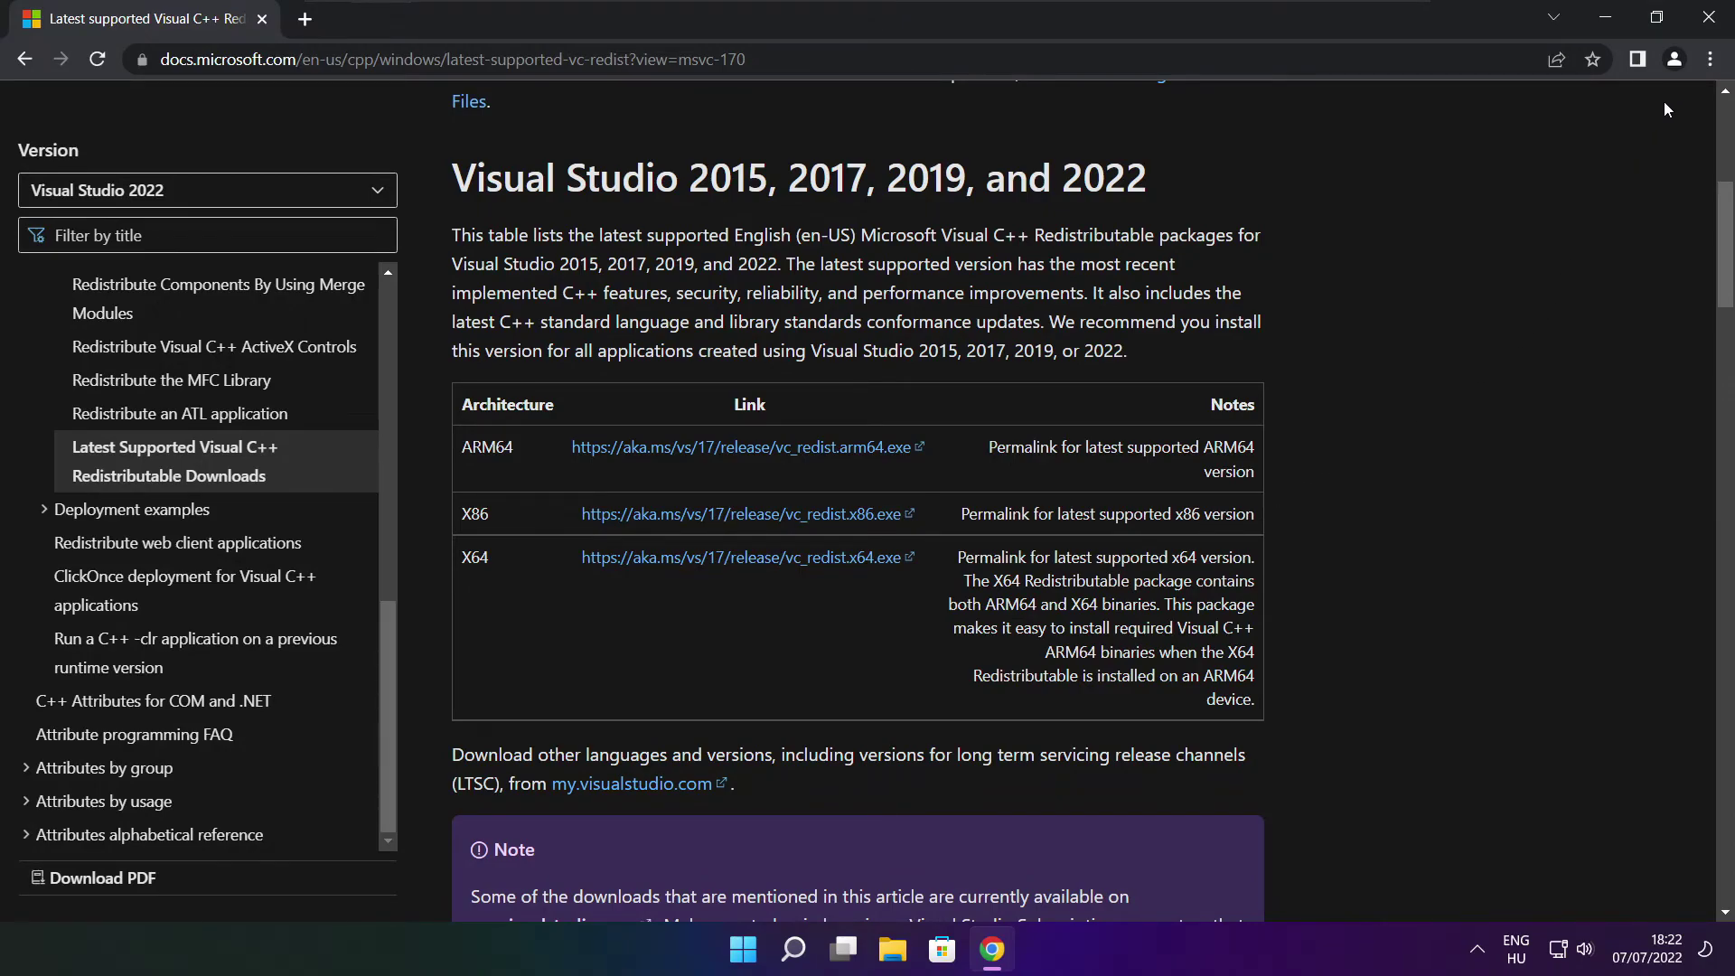
# Close Chrome and choose Restart from the Start menu's power options
pyautogui.click(1710, 18)
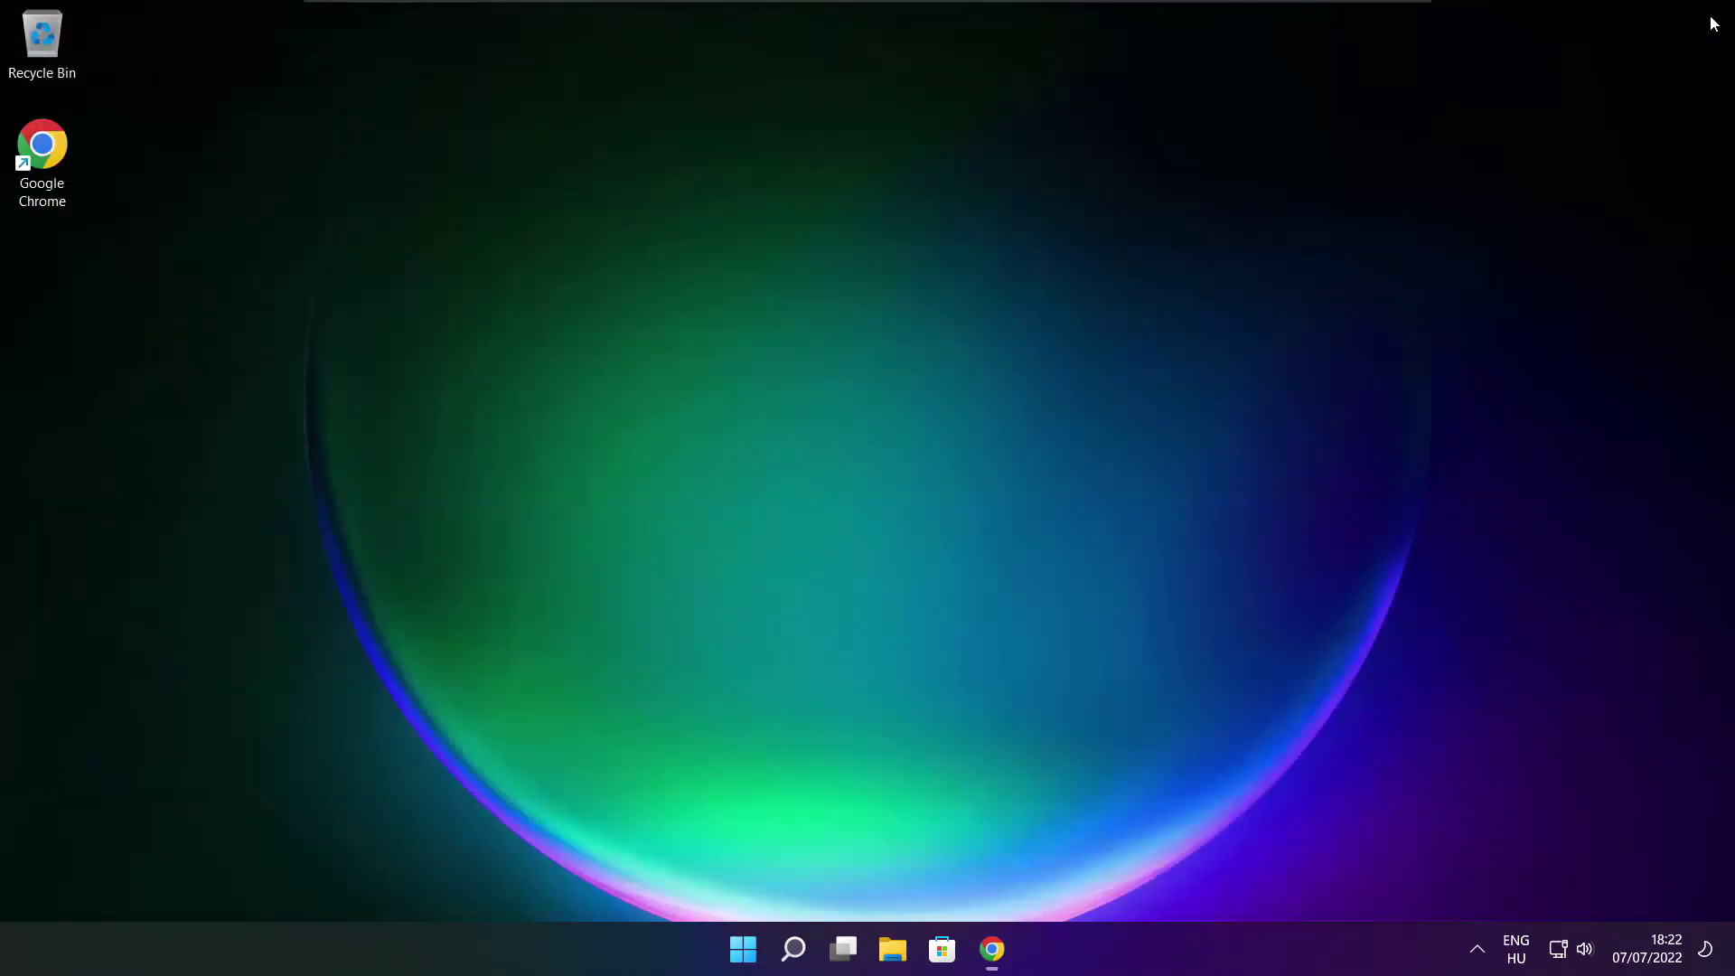
pyautogui.click(748, 956)
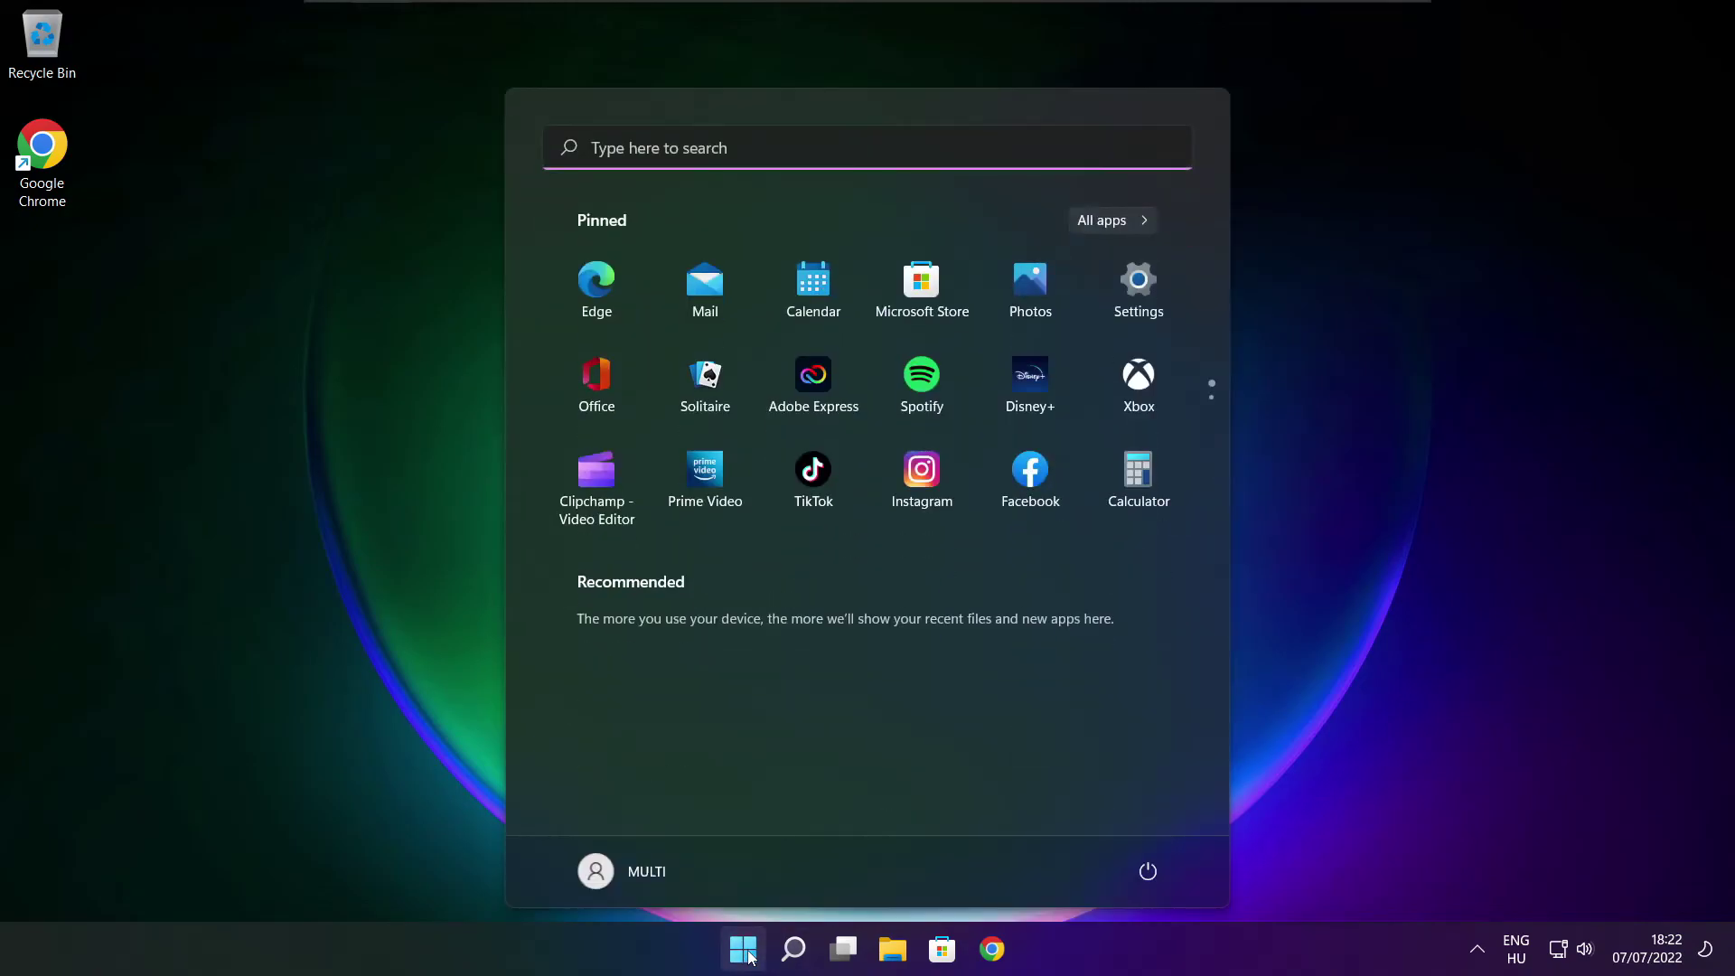
pyautogui.click(1145, 876)
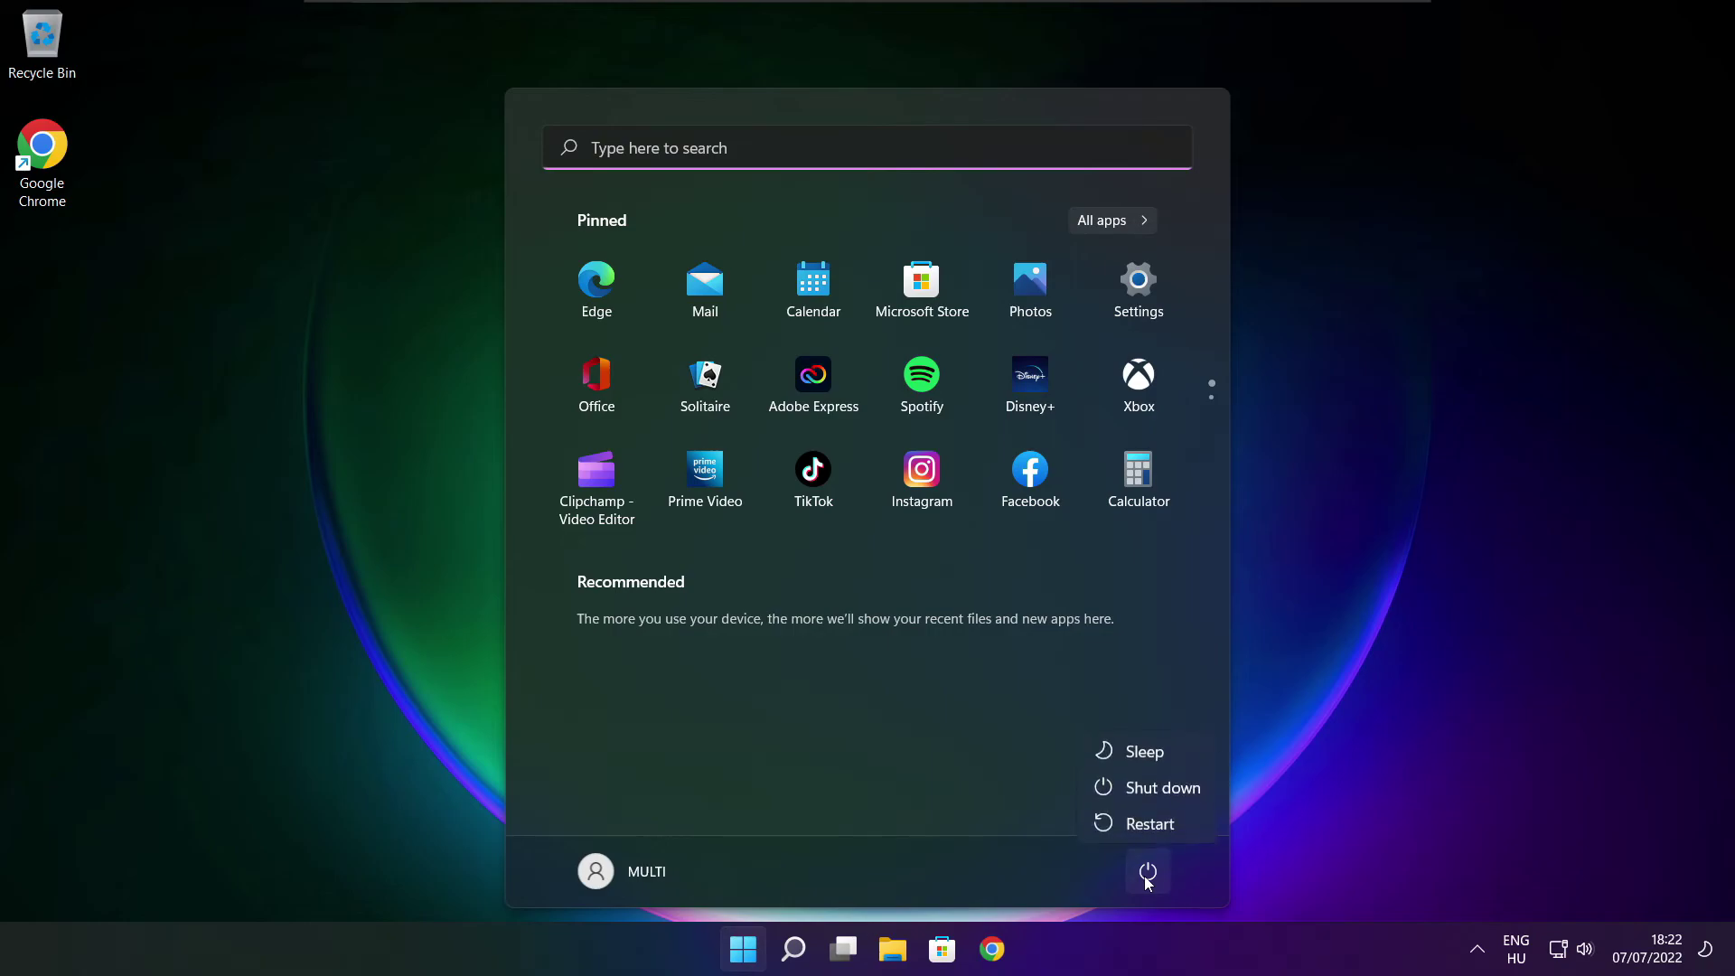
pyautogui.click(1162, 826)
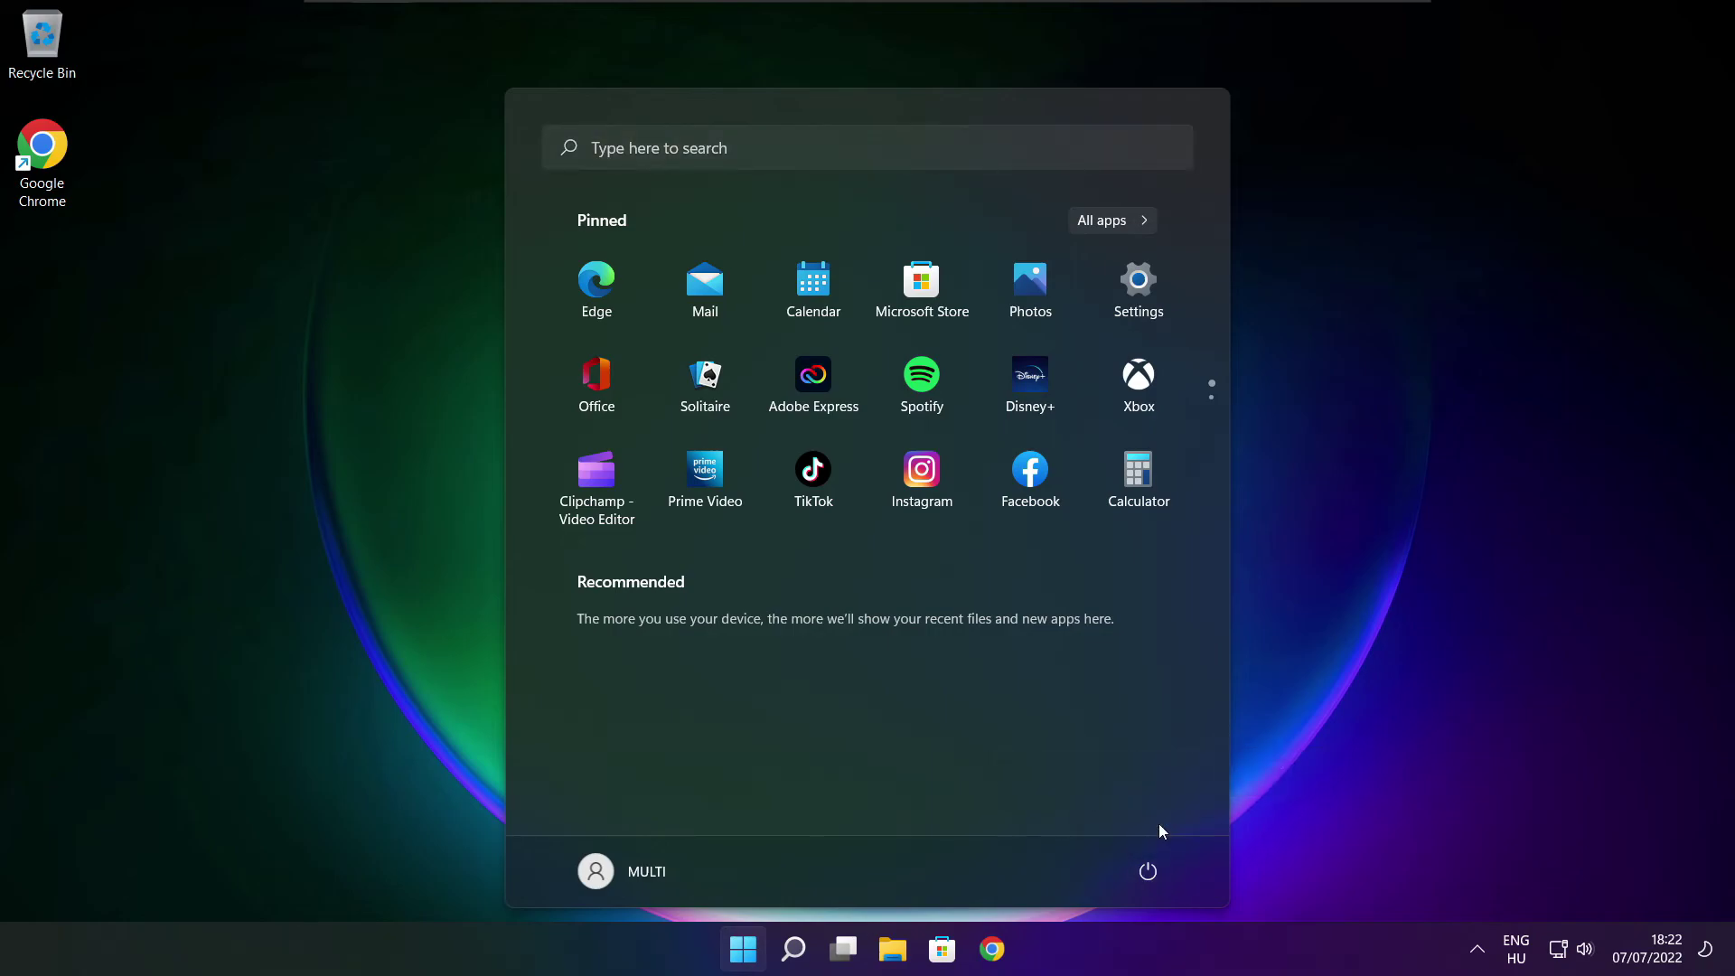